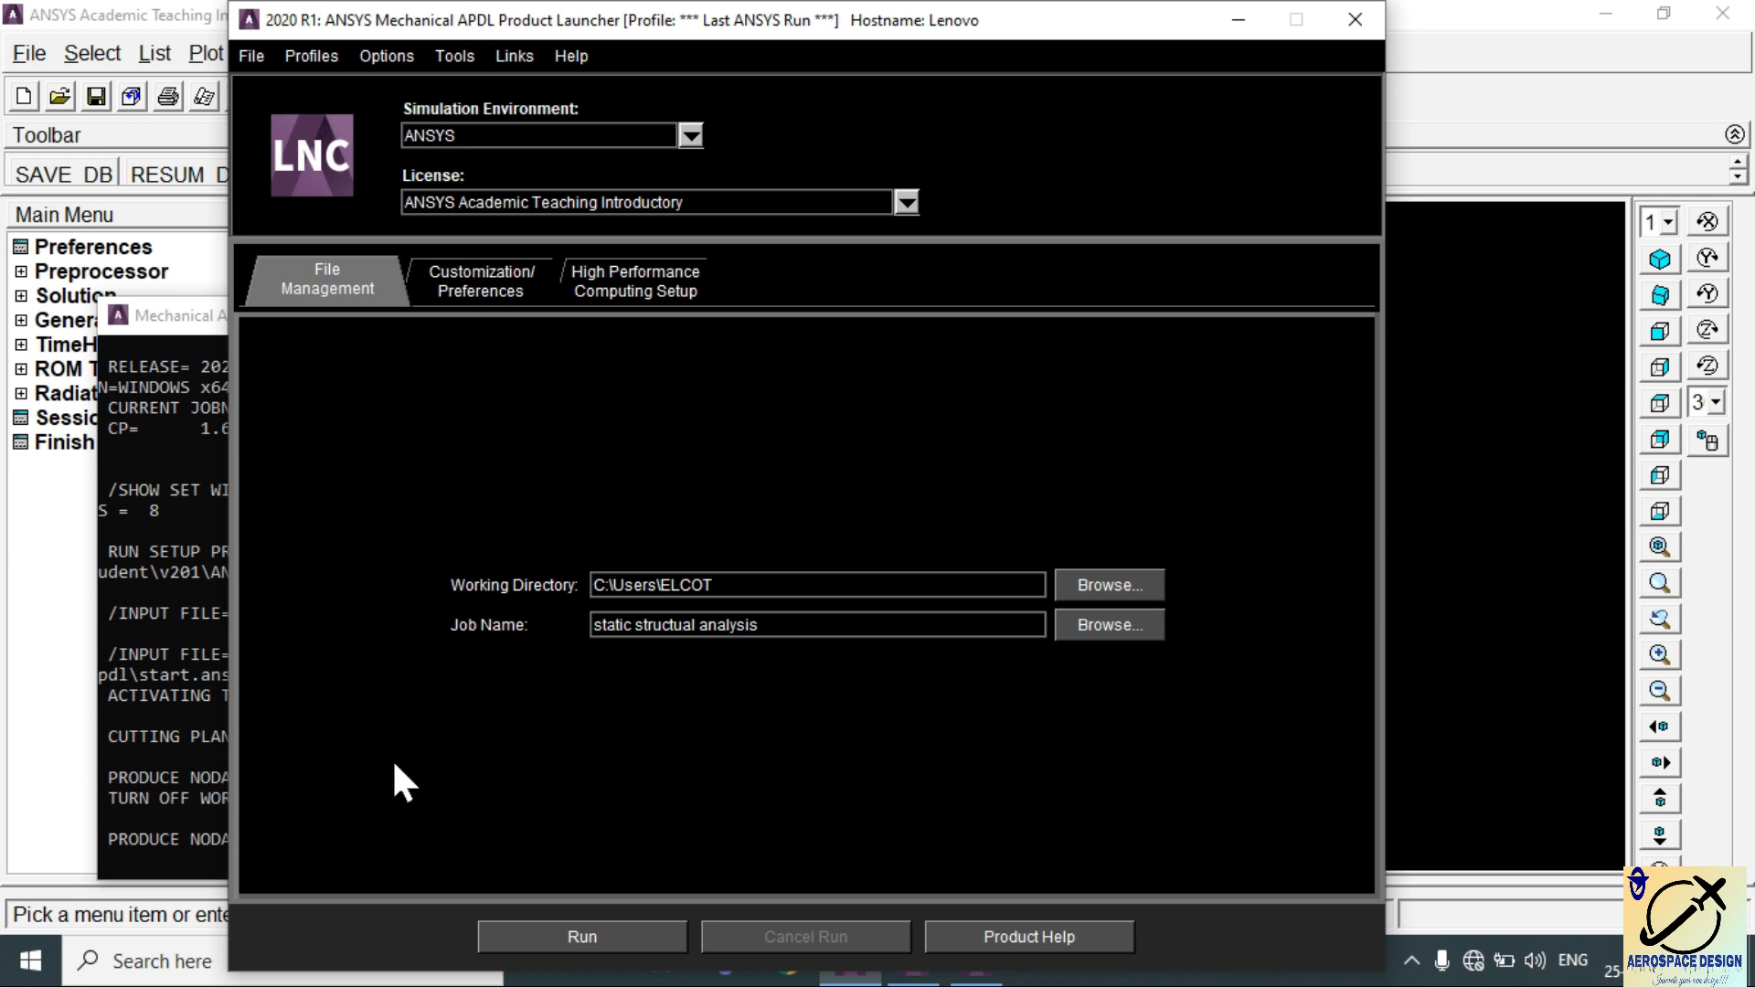
click(91, 969)
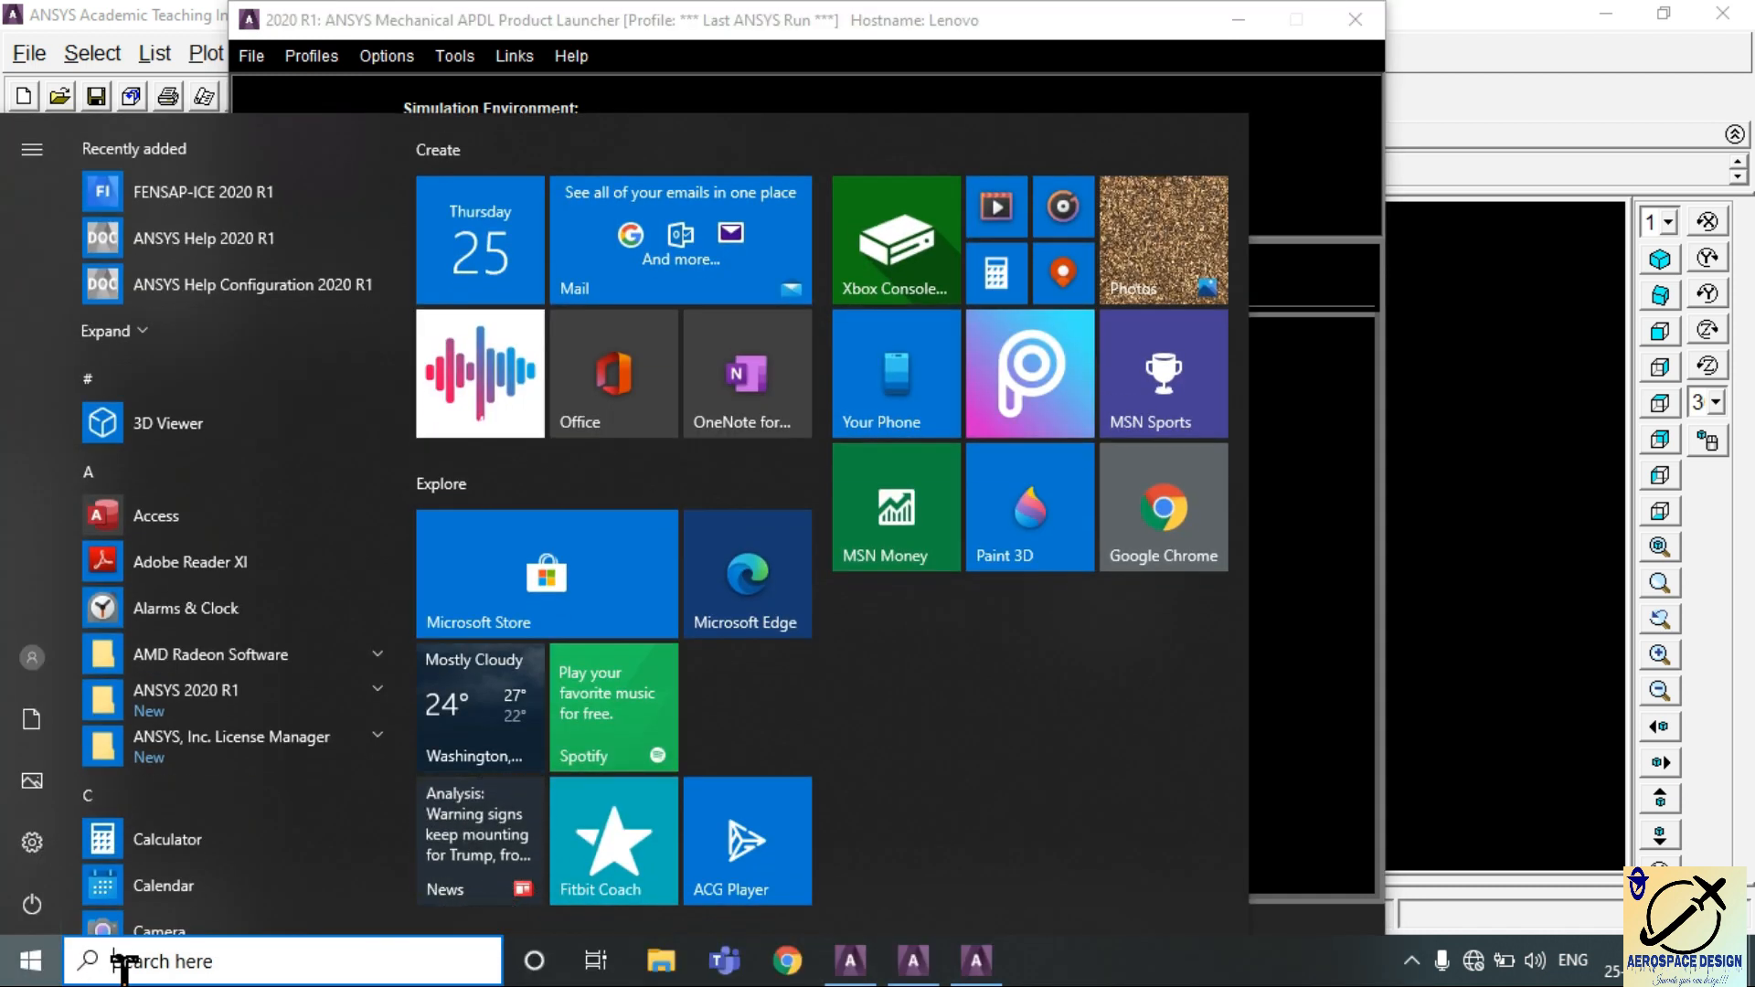
text(ansys)
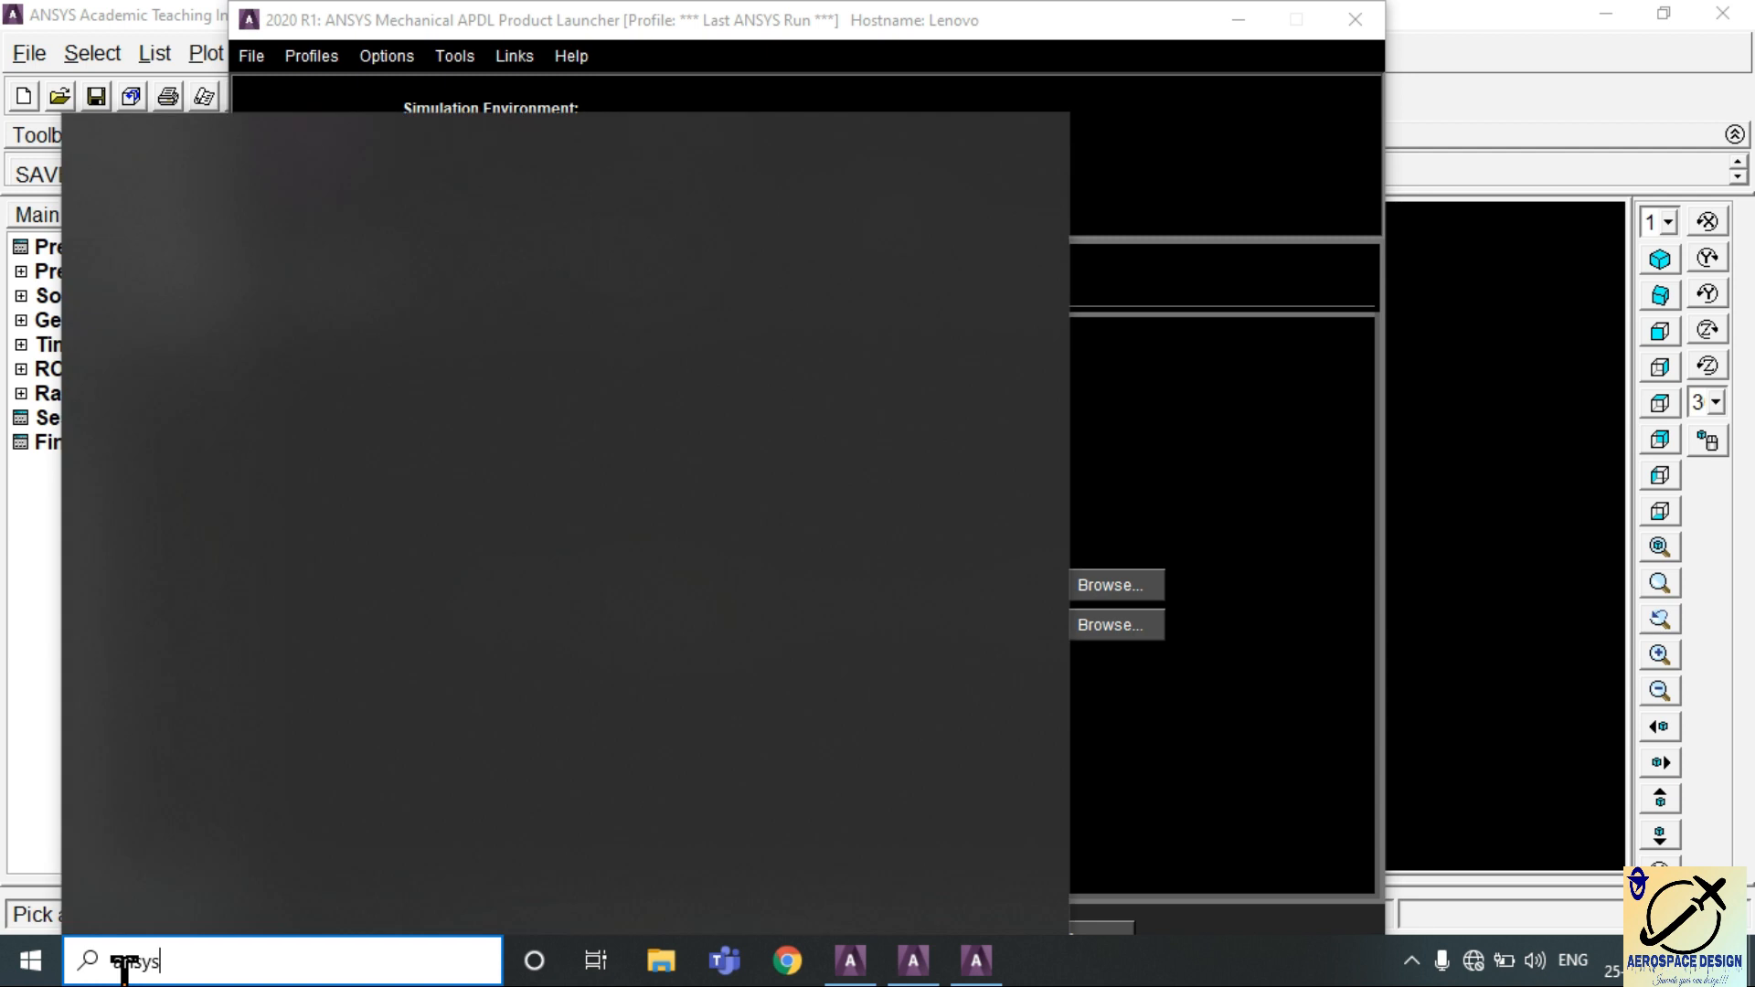
text( mech)
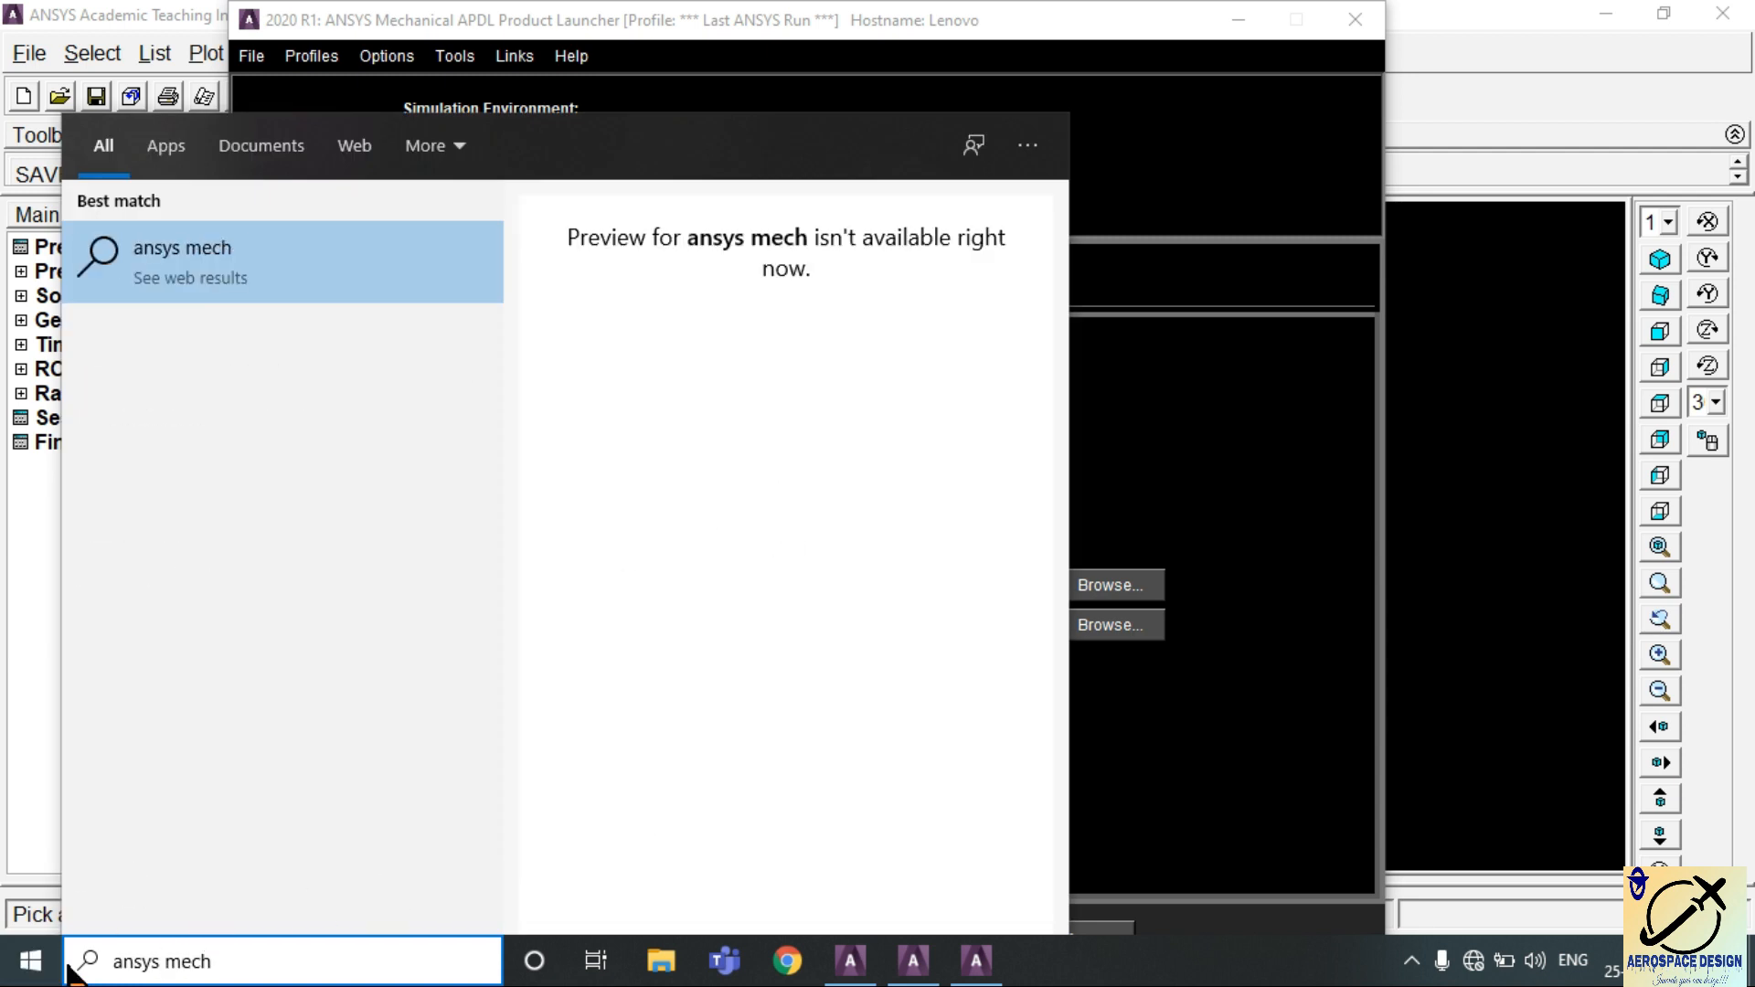
key(BackSpace)
key(BackSpace)
key(BackSpace)
key(BackSpace)
key(BackSpace)
key(BackSpace)
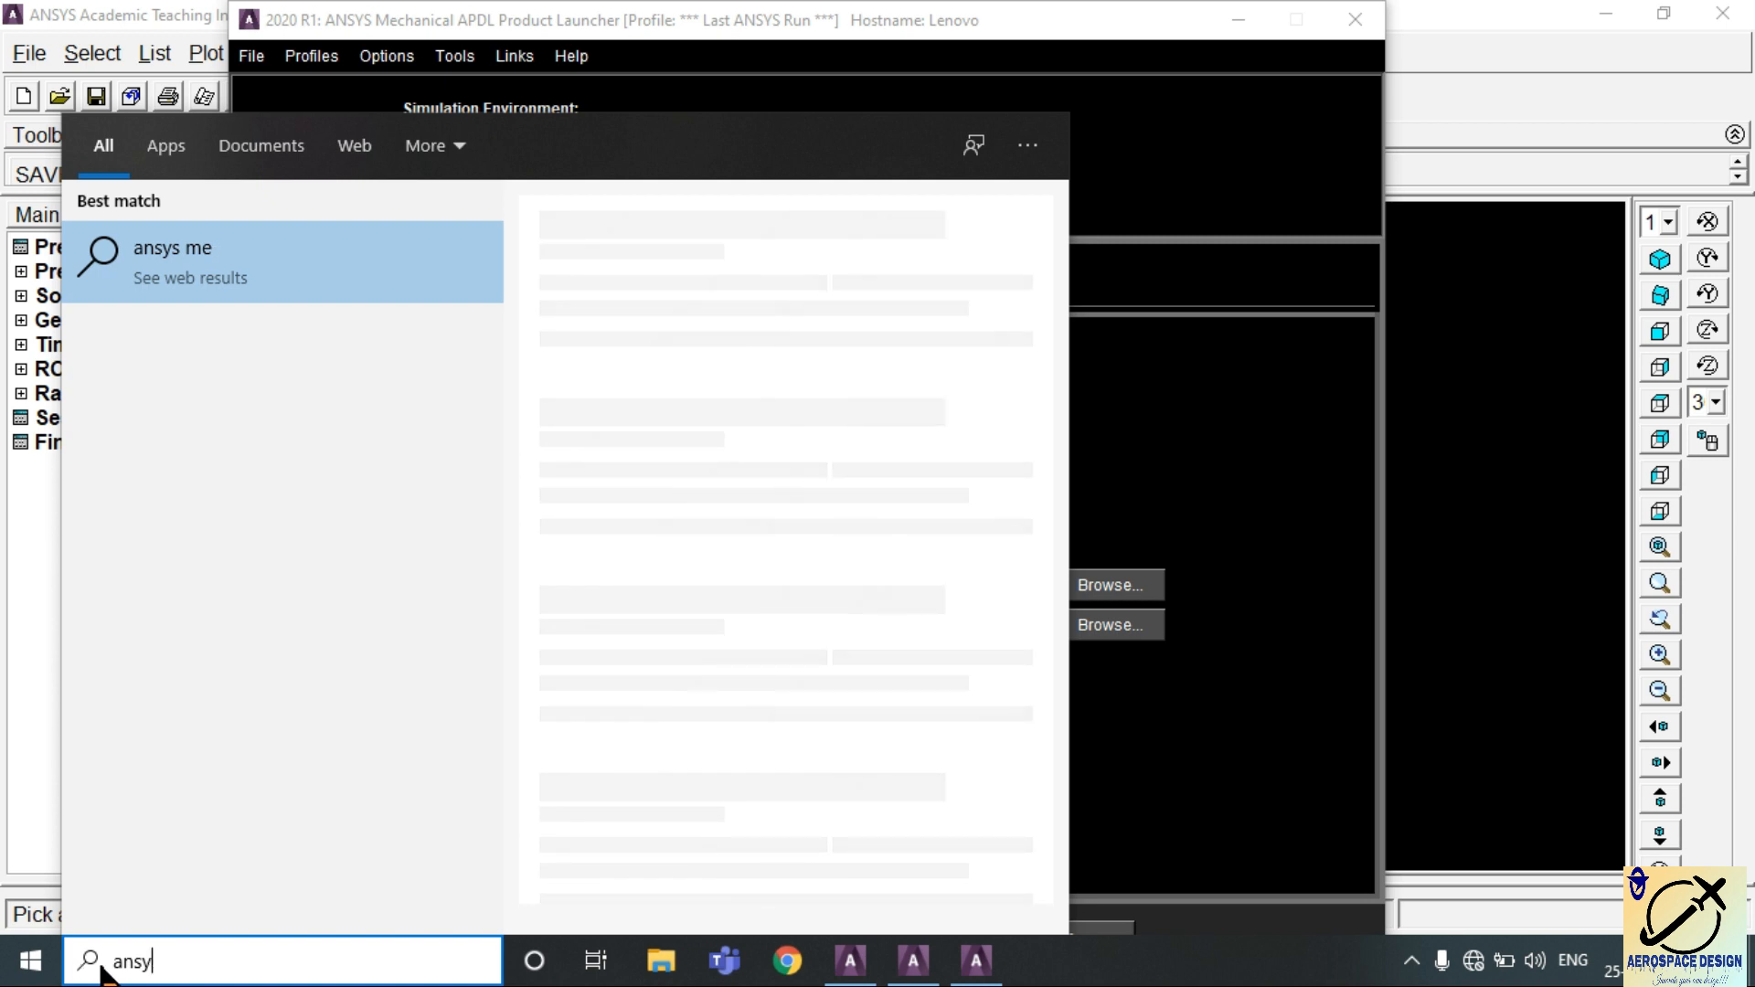
key(BackSpace)
key(BackSpace)
key(BackSpace)
key(BackSpace)
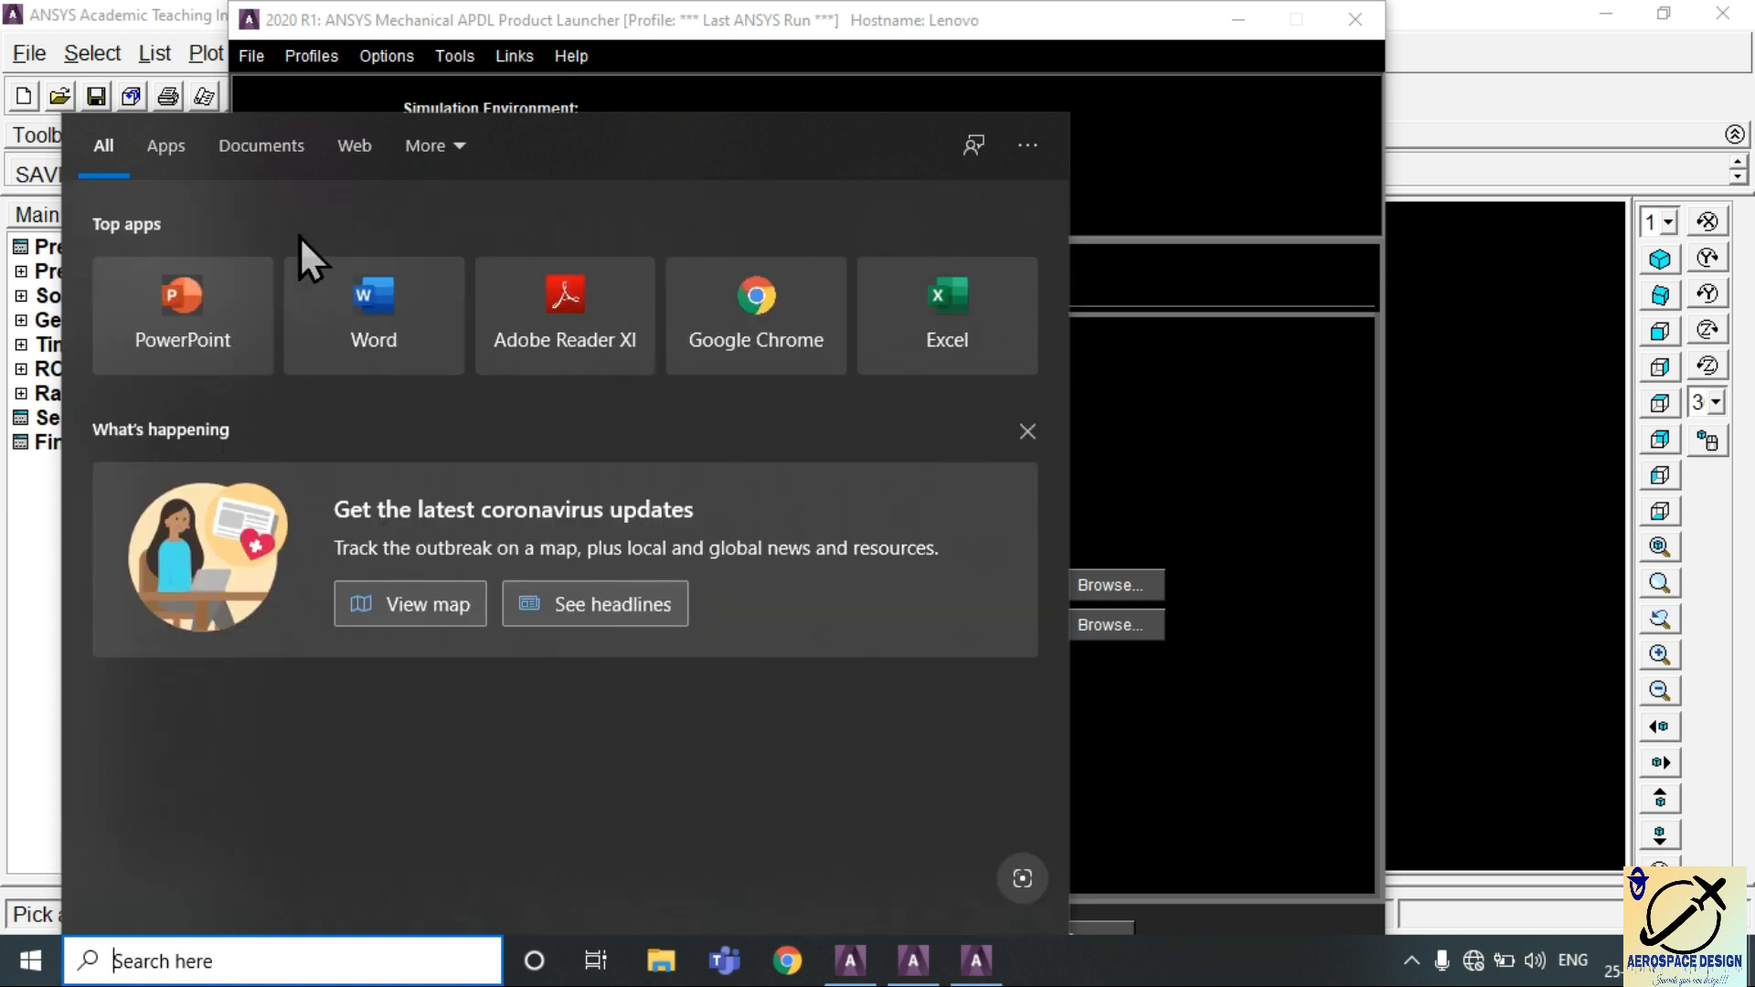
Look up the Mechanical APDL Product Launcher in the expanded list of recently added programs
click(30, 960)
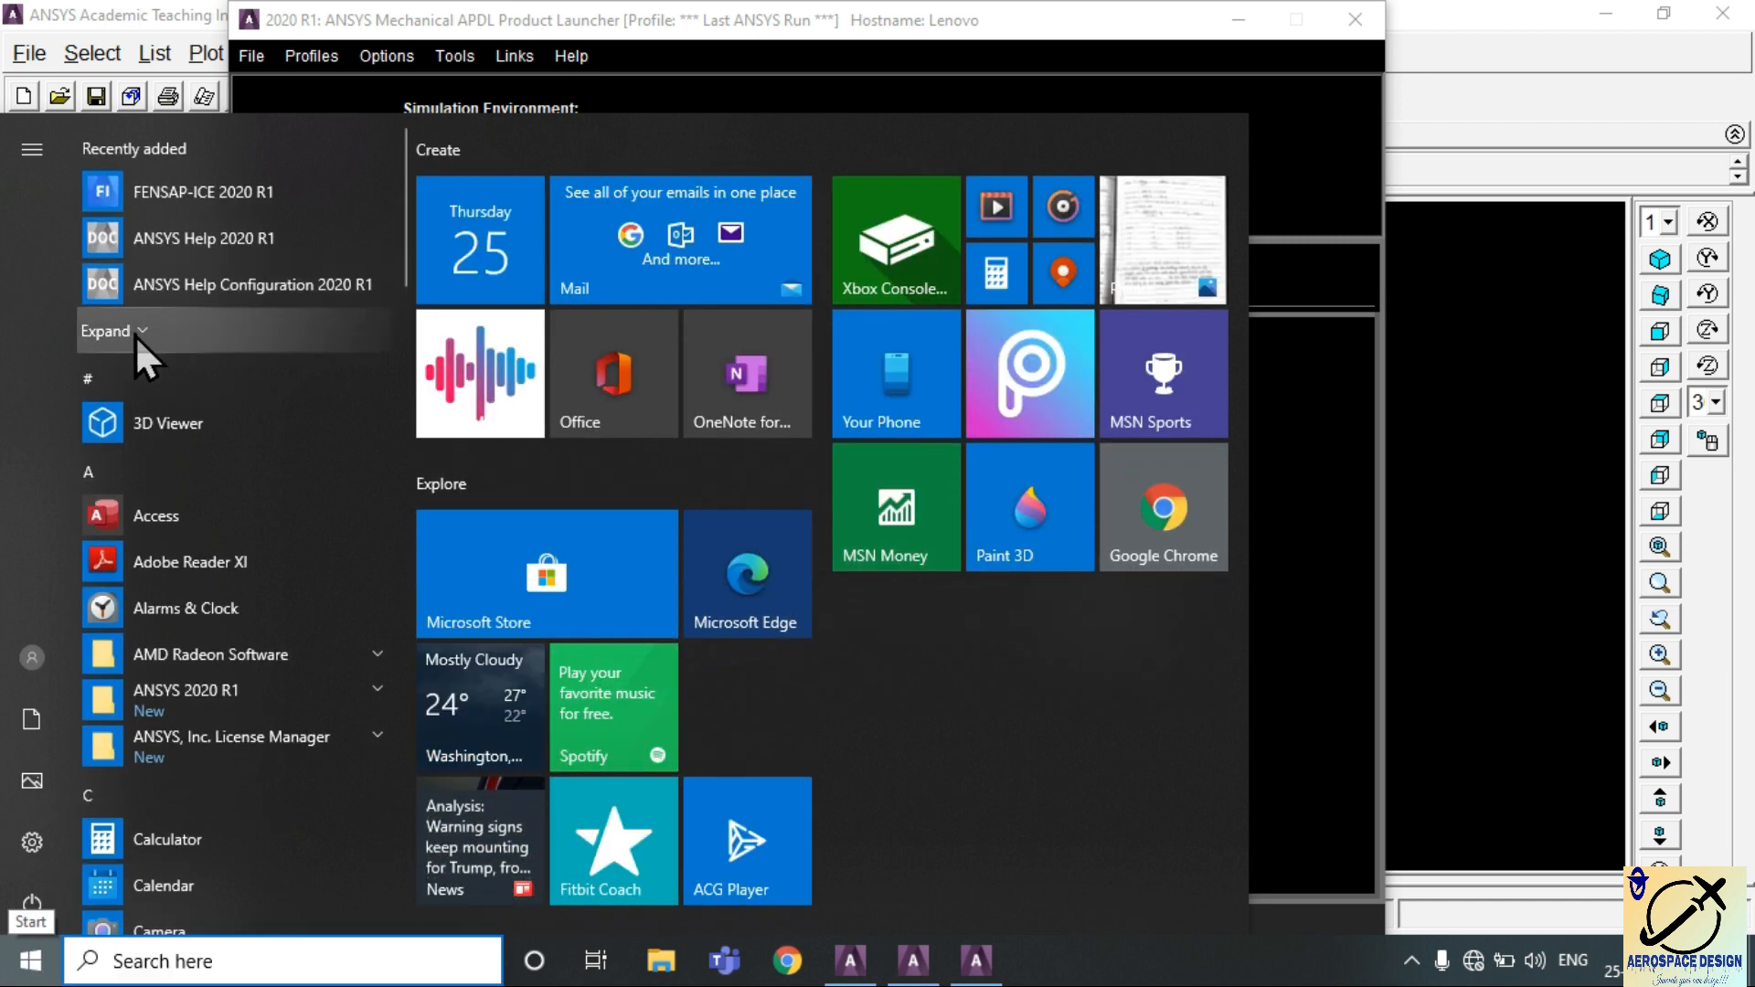
click(134, 333)
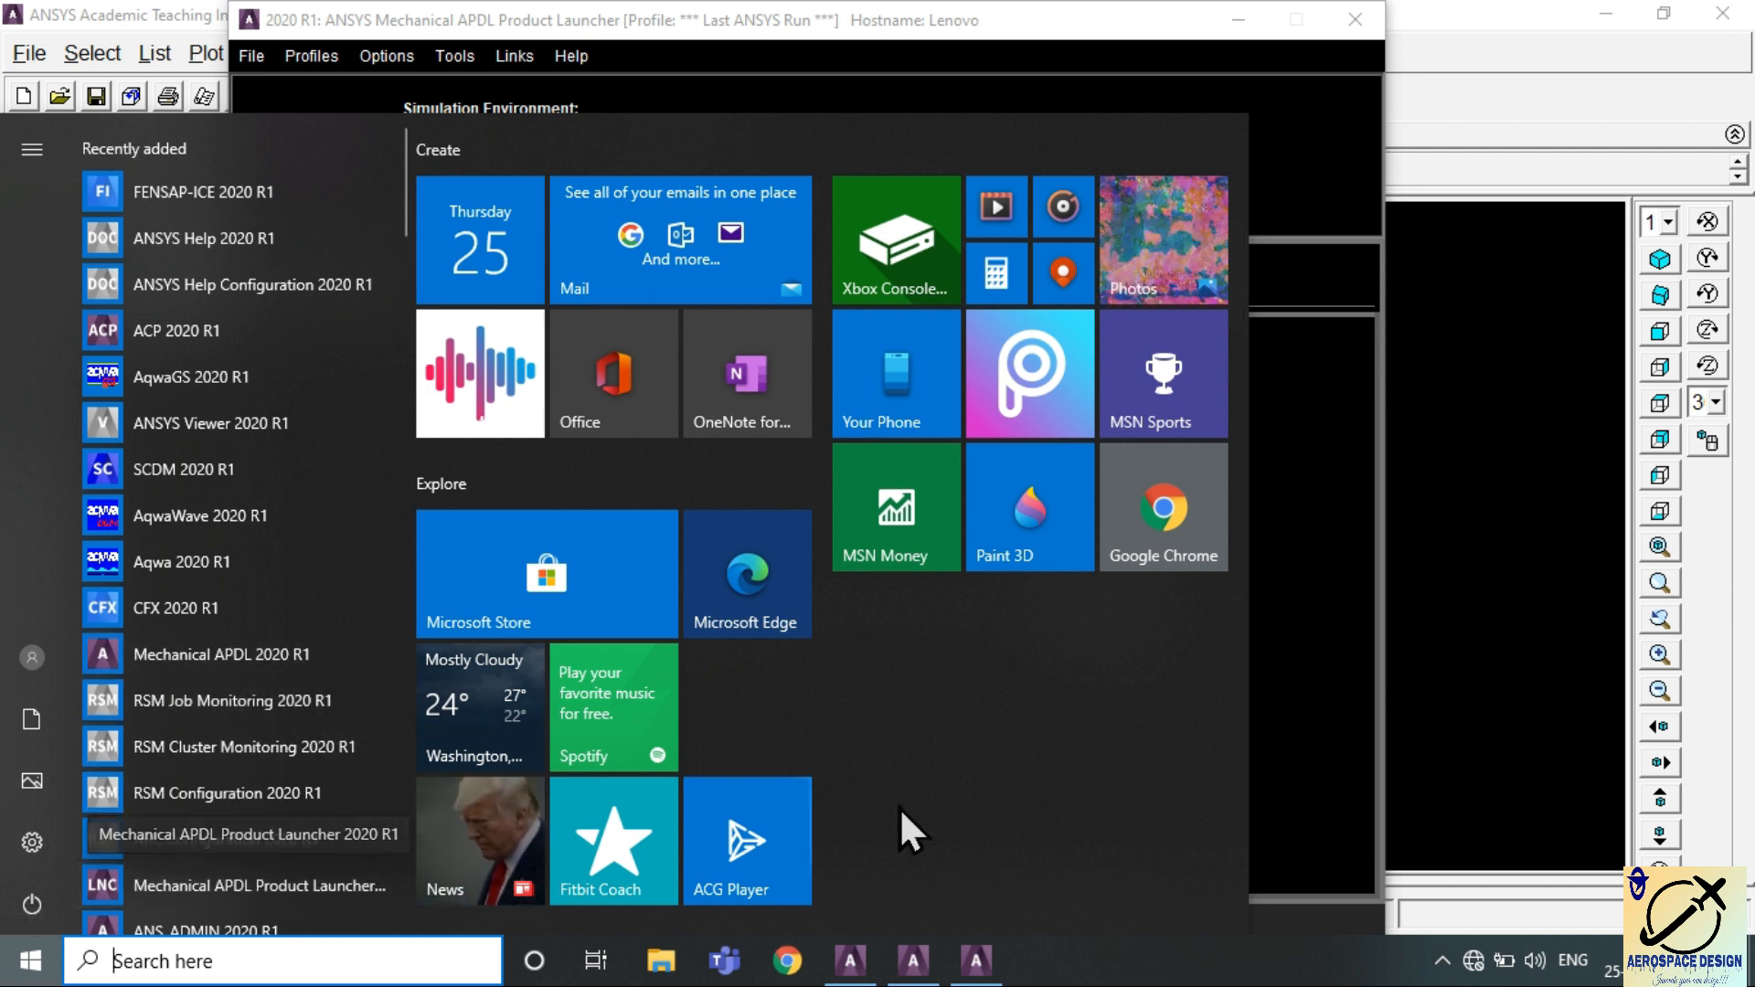
click(1340, 617)
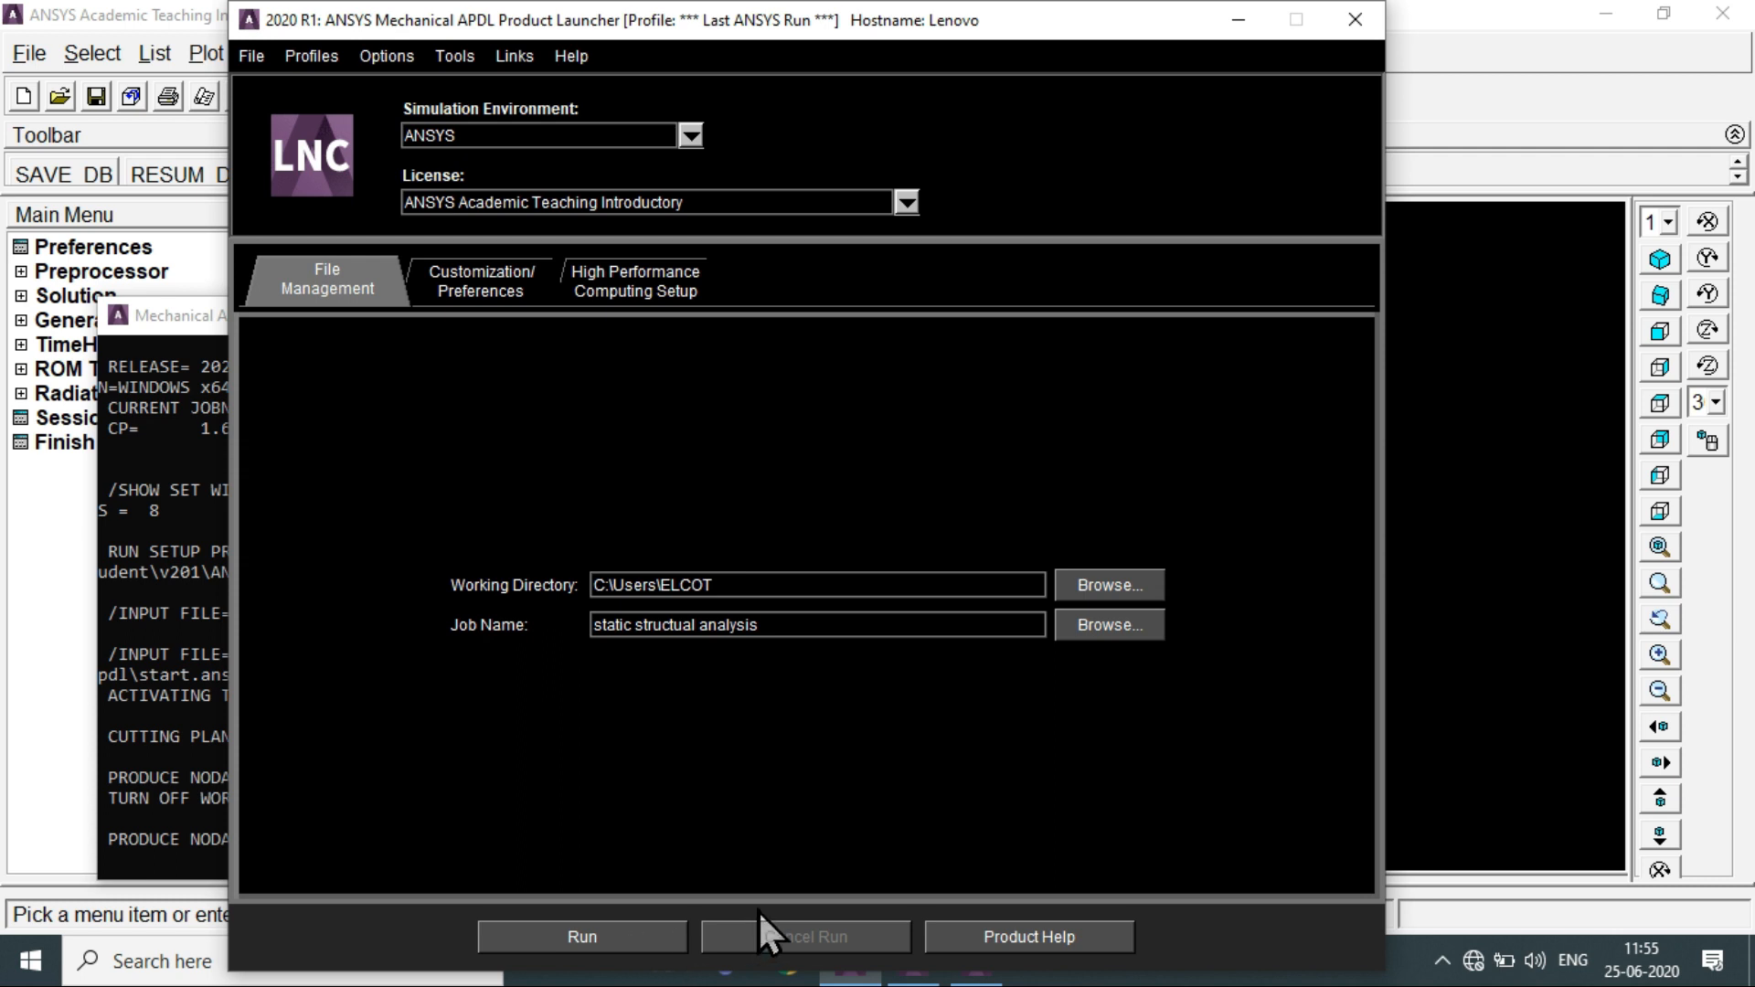
Minimize the Product Launcher and the Mechanical APDL output window to leave only the main modelling window
click(1469, 594)
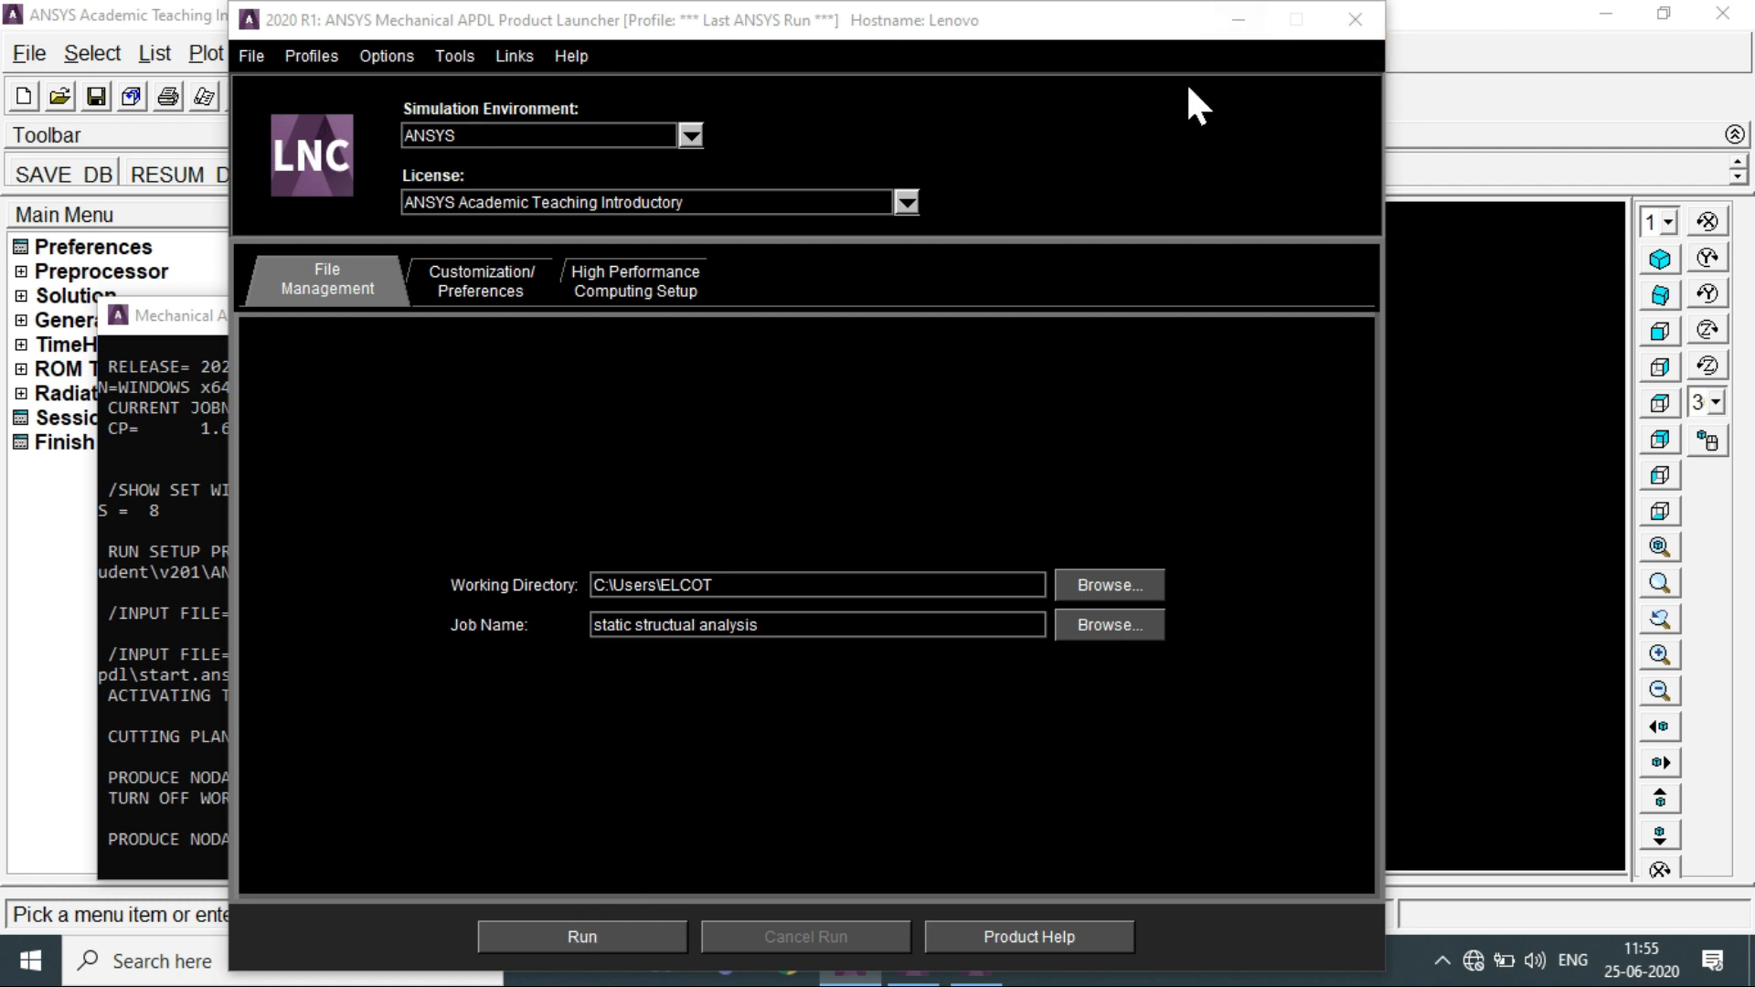
click(1234, 20)
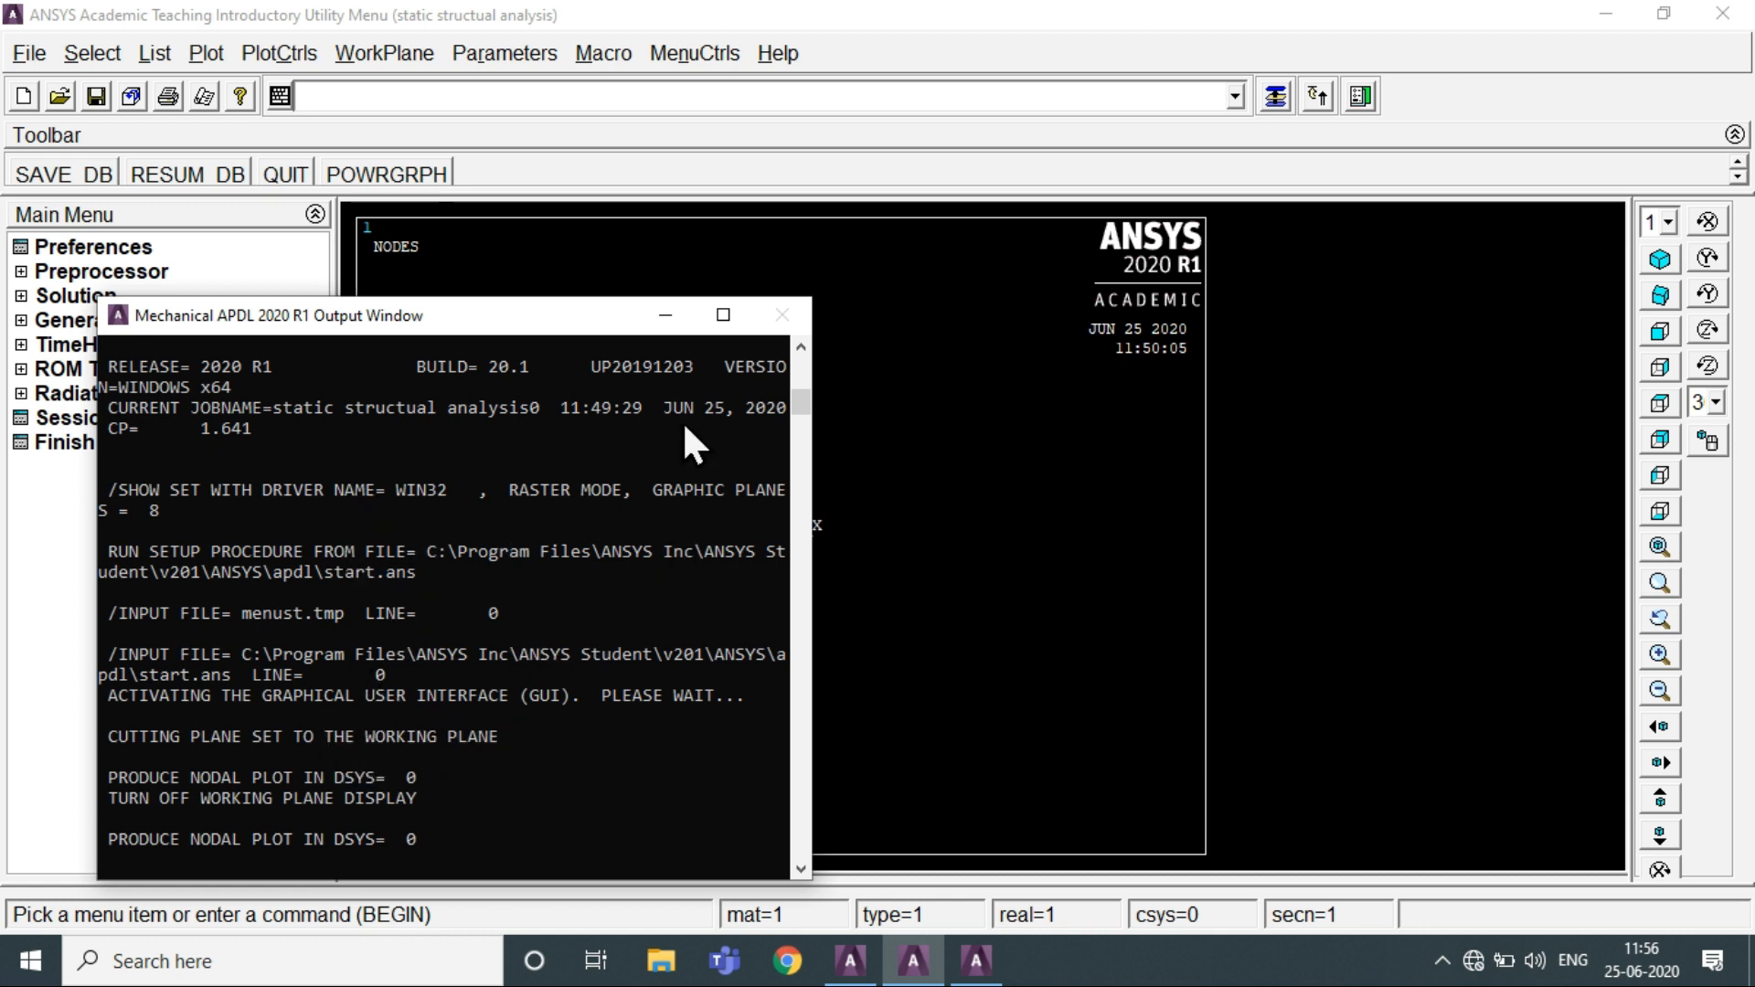
click(664, 316)
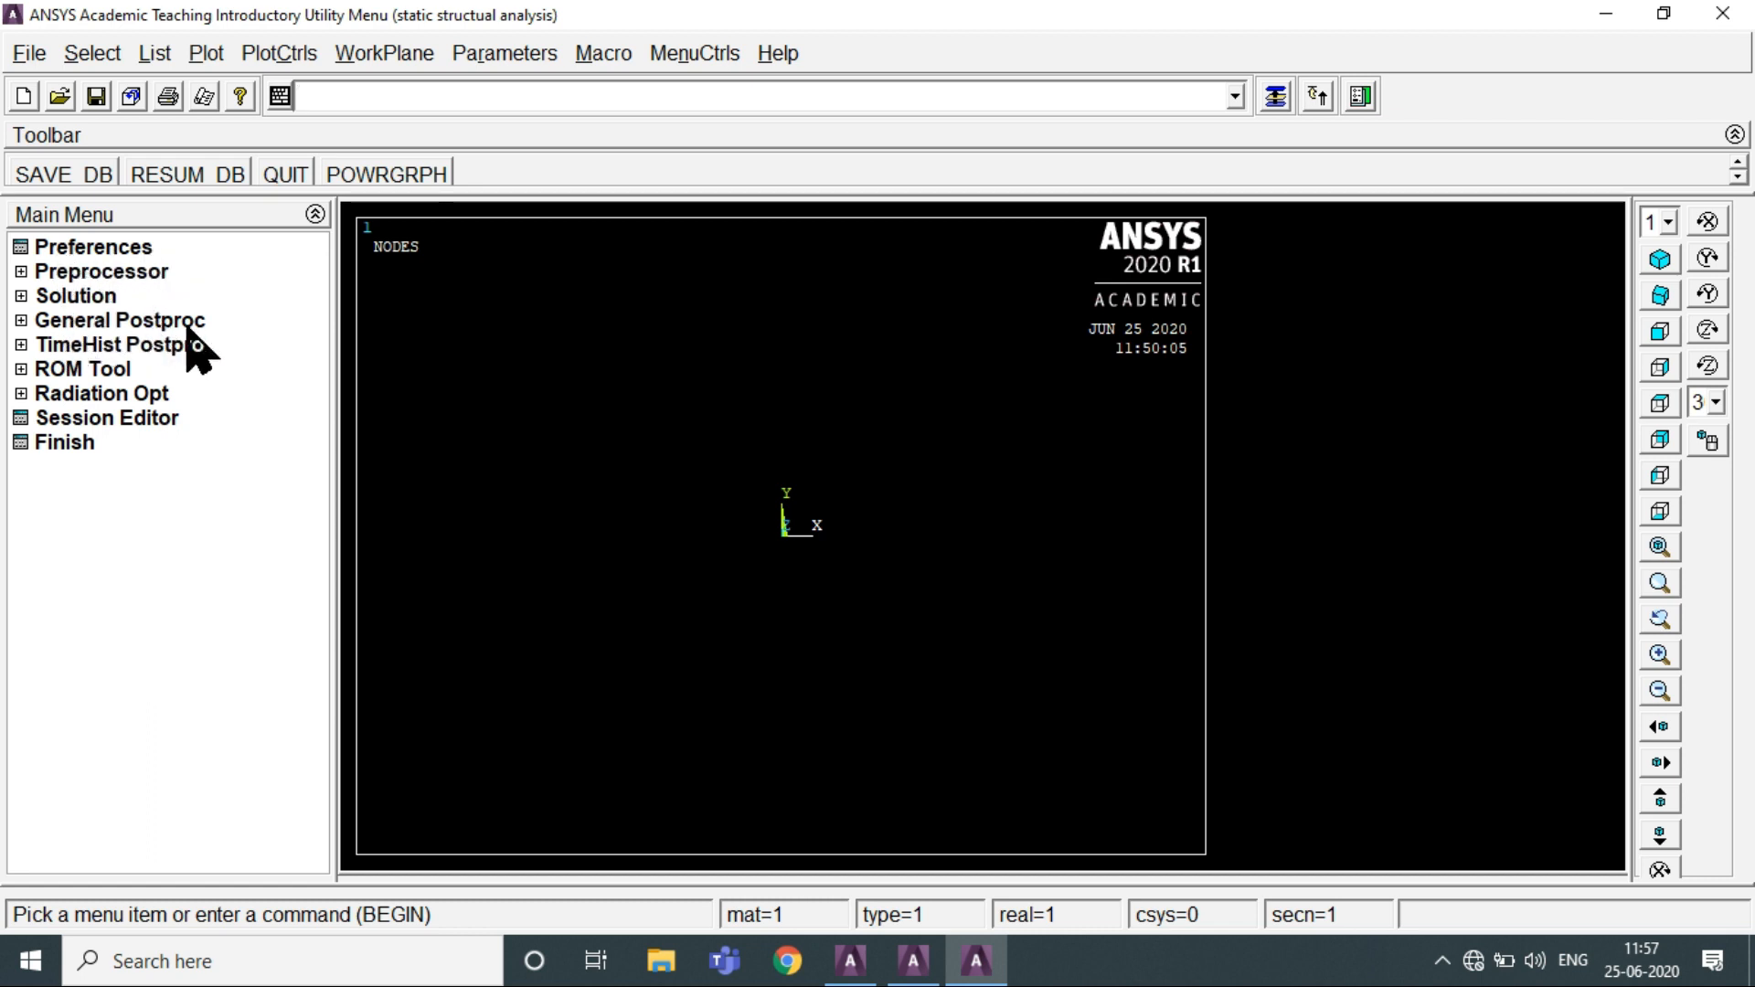
Set the GUI filtering preferences to show only the Structural discipline
click(128, 248)
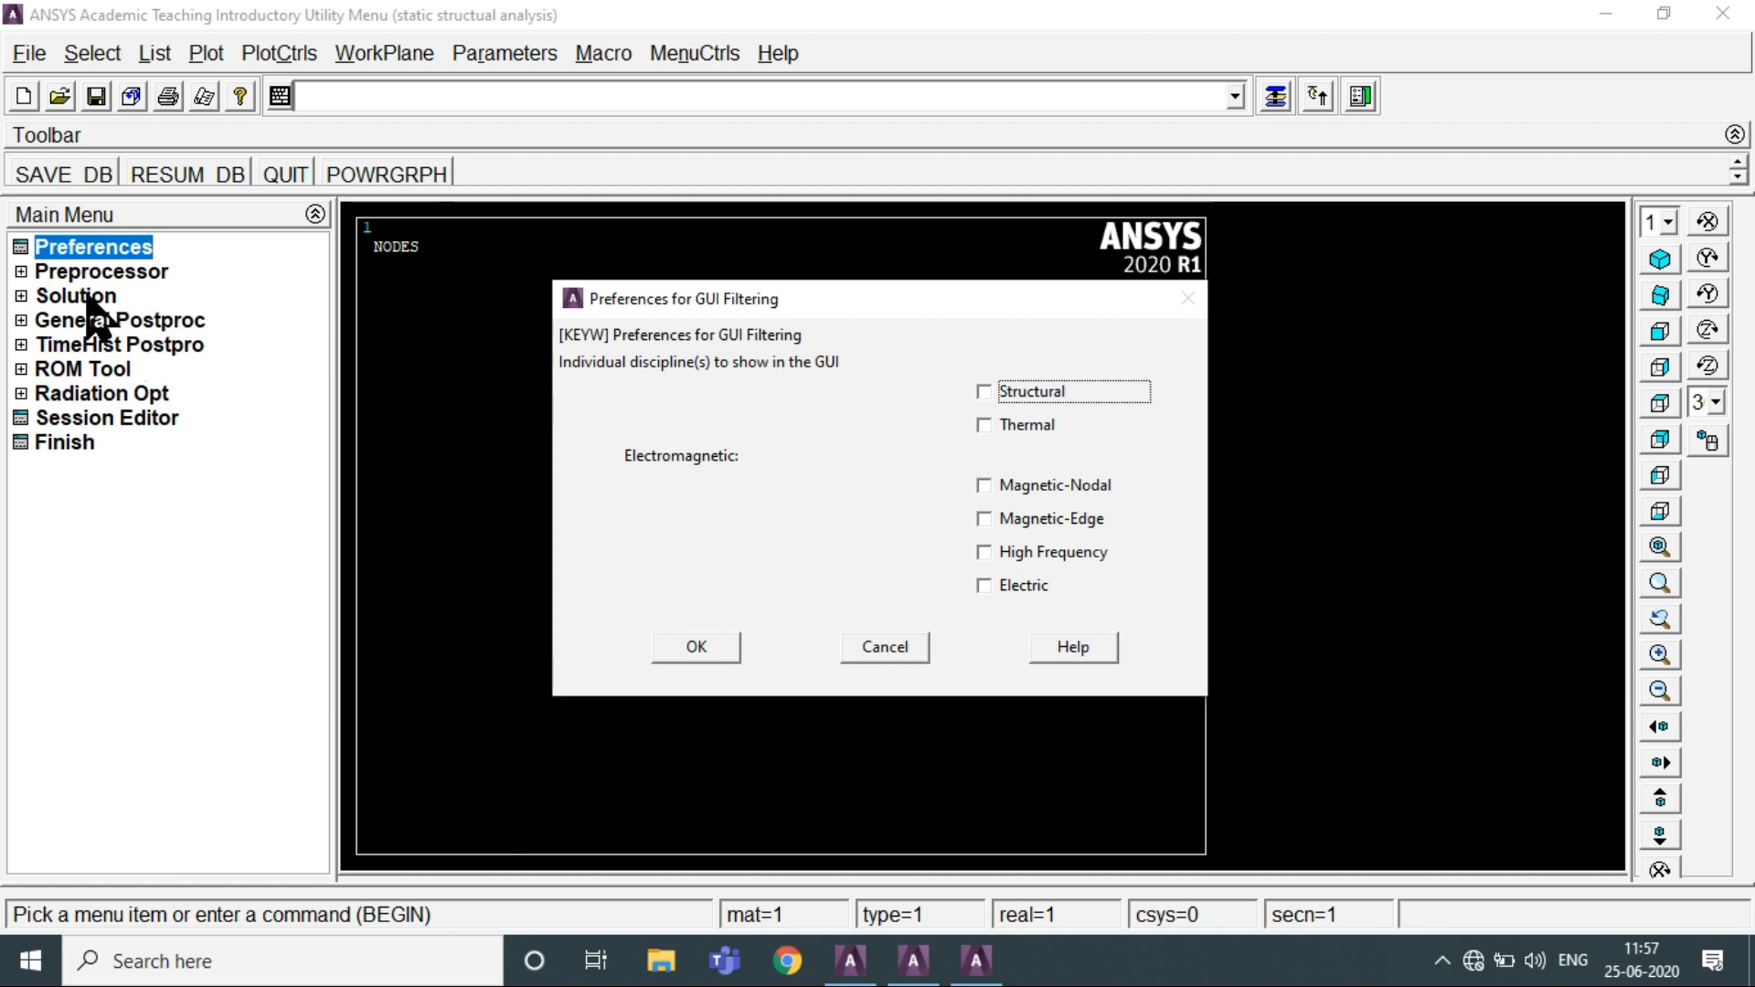
click(984, 393)
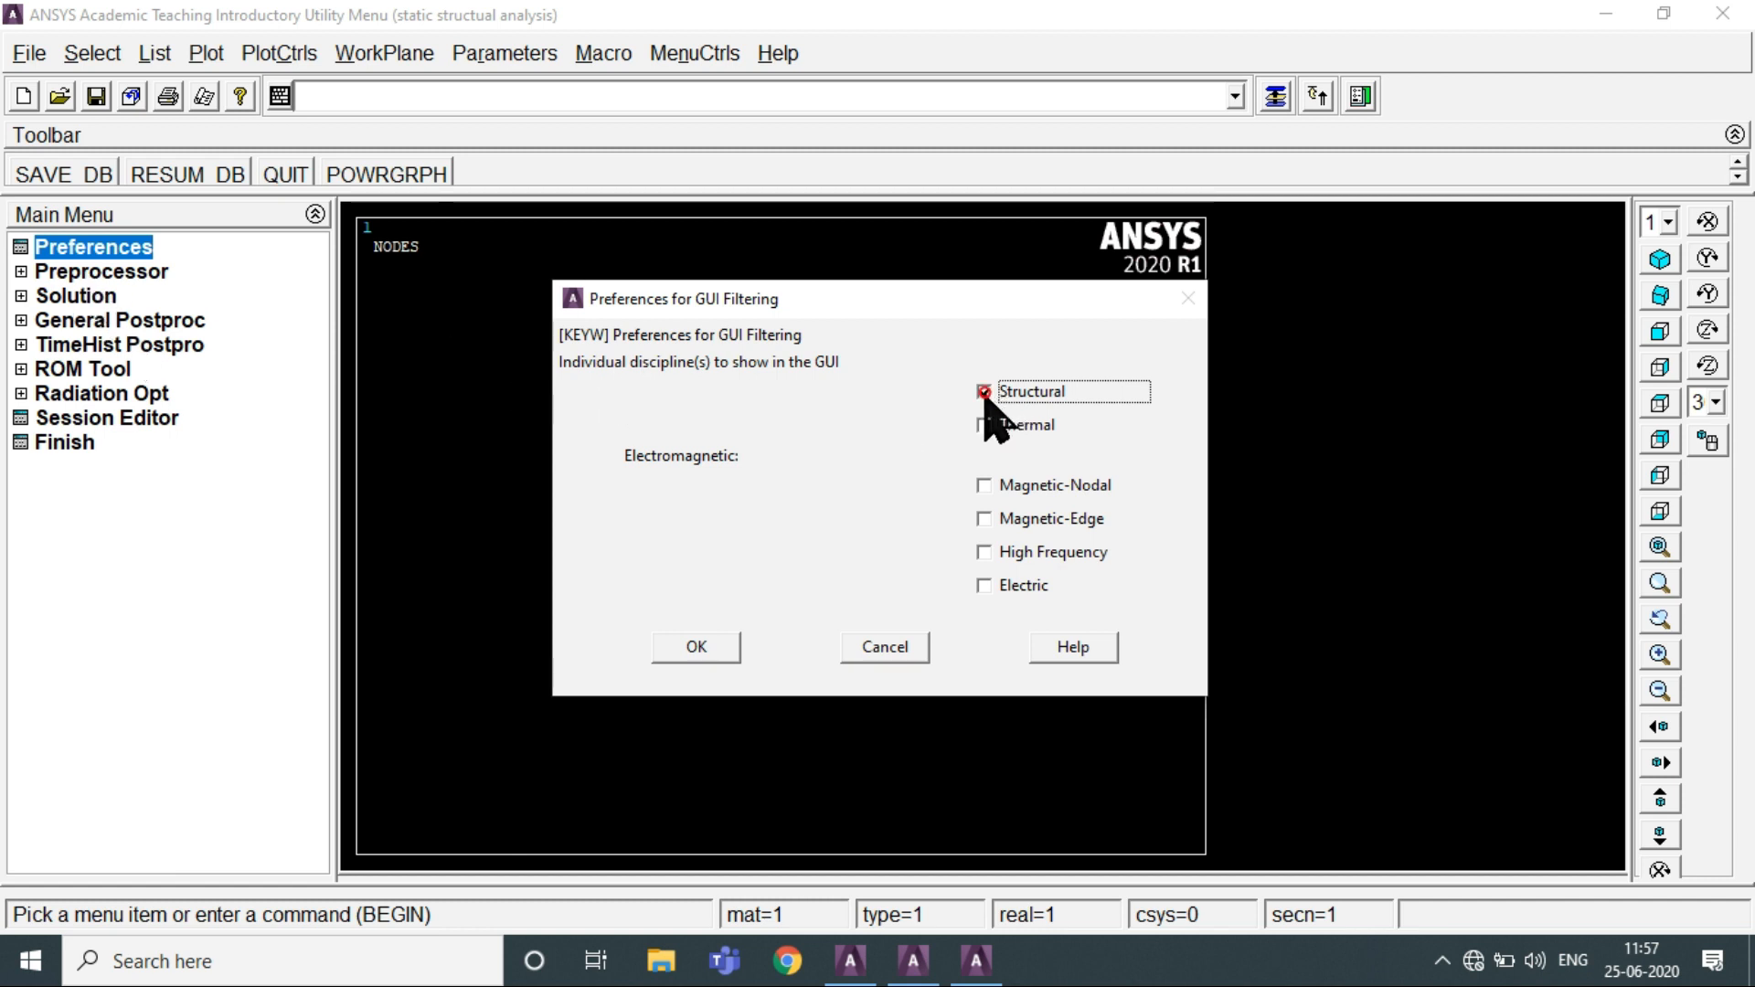
click(673, 654)
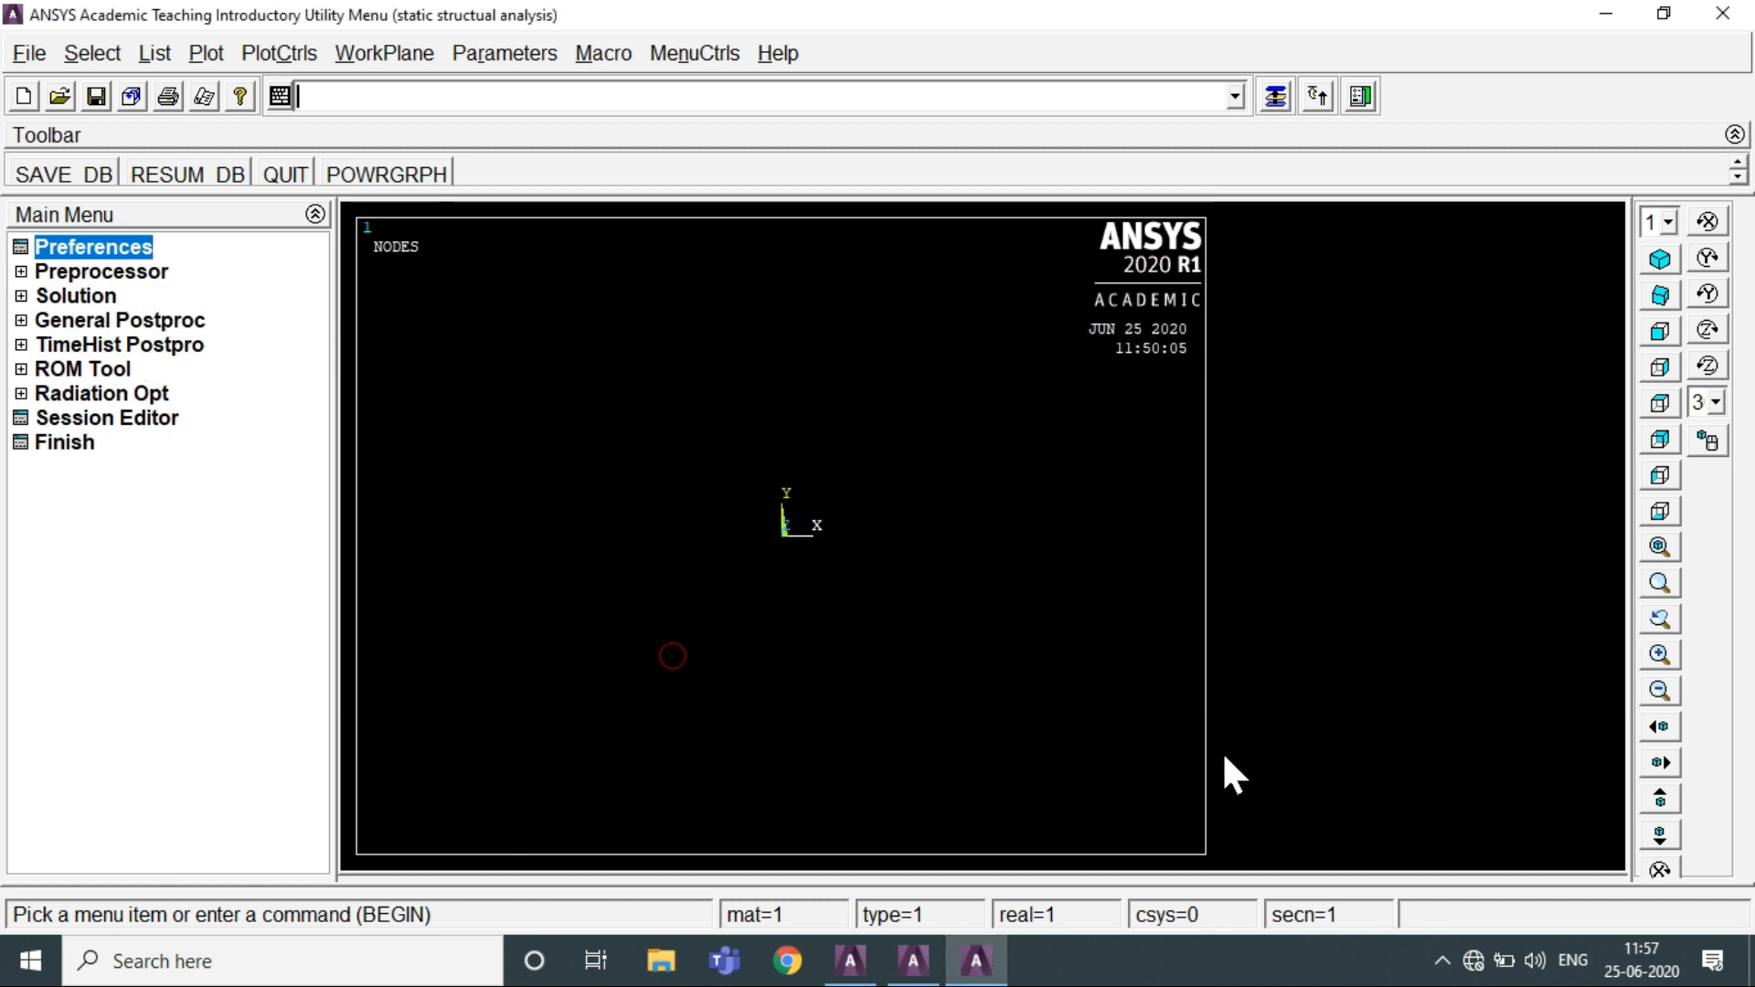
click(1441, 960)
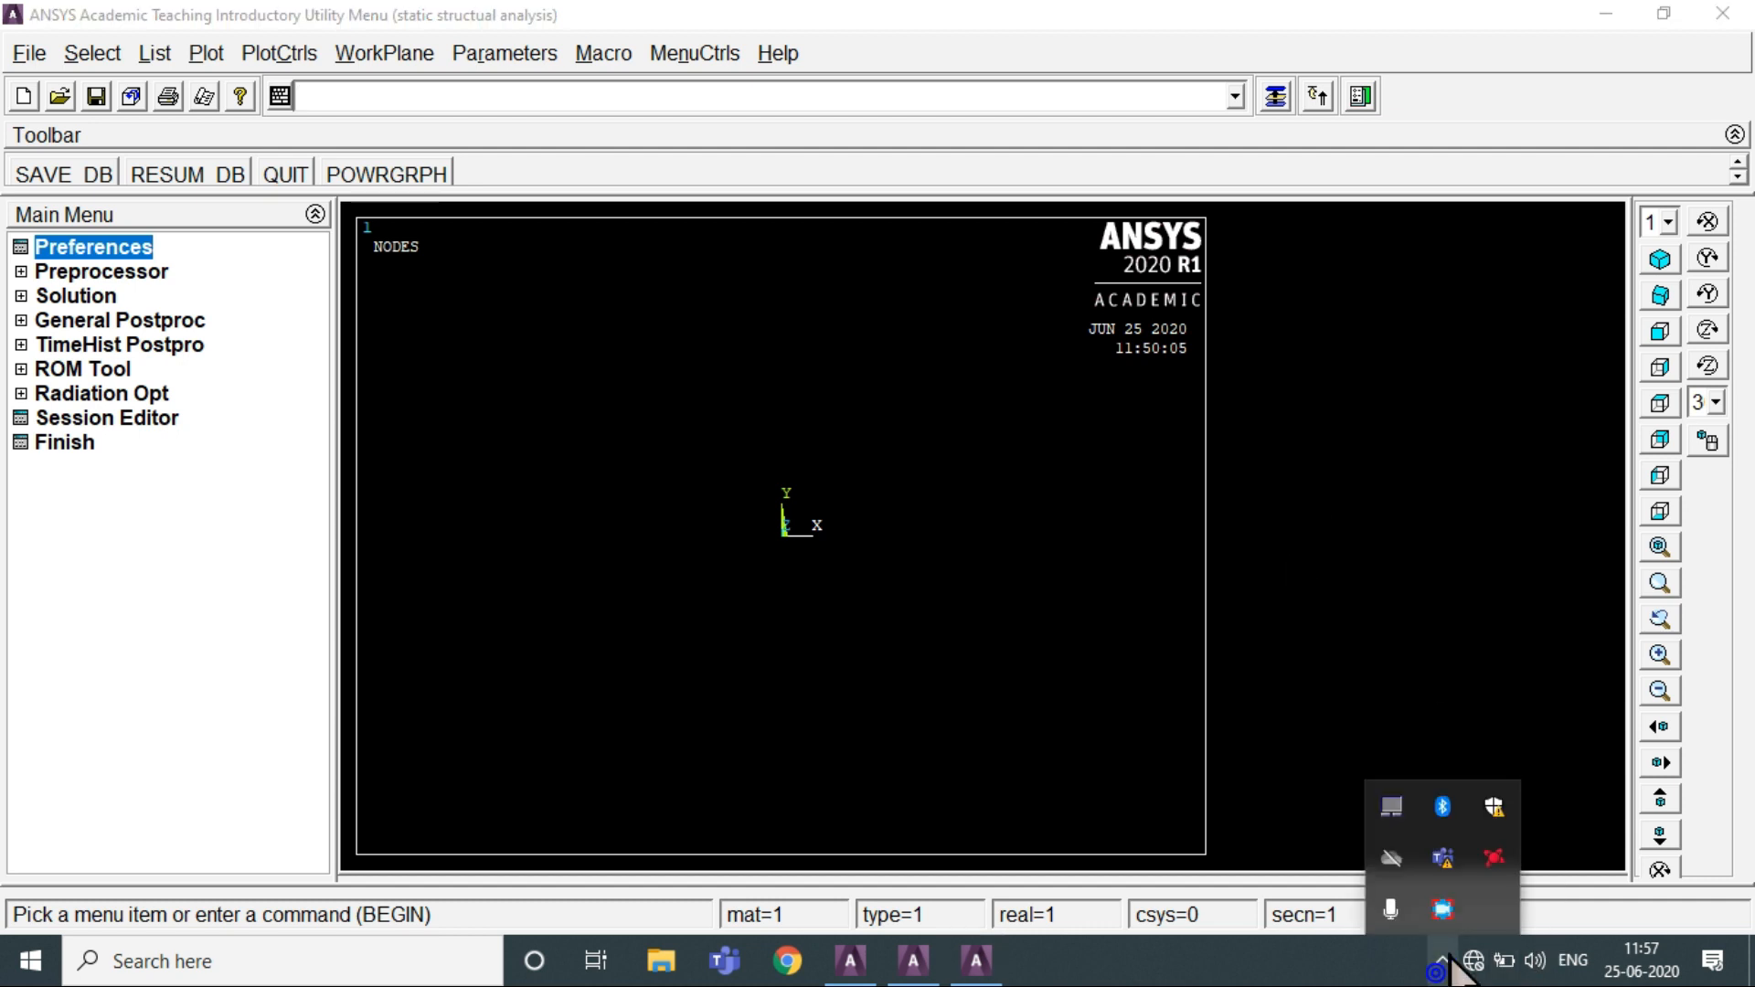
click(1444, 911)
click(834, 659)
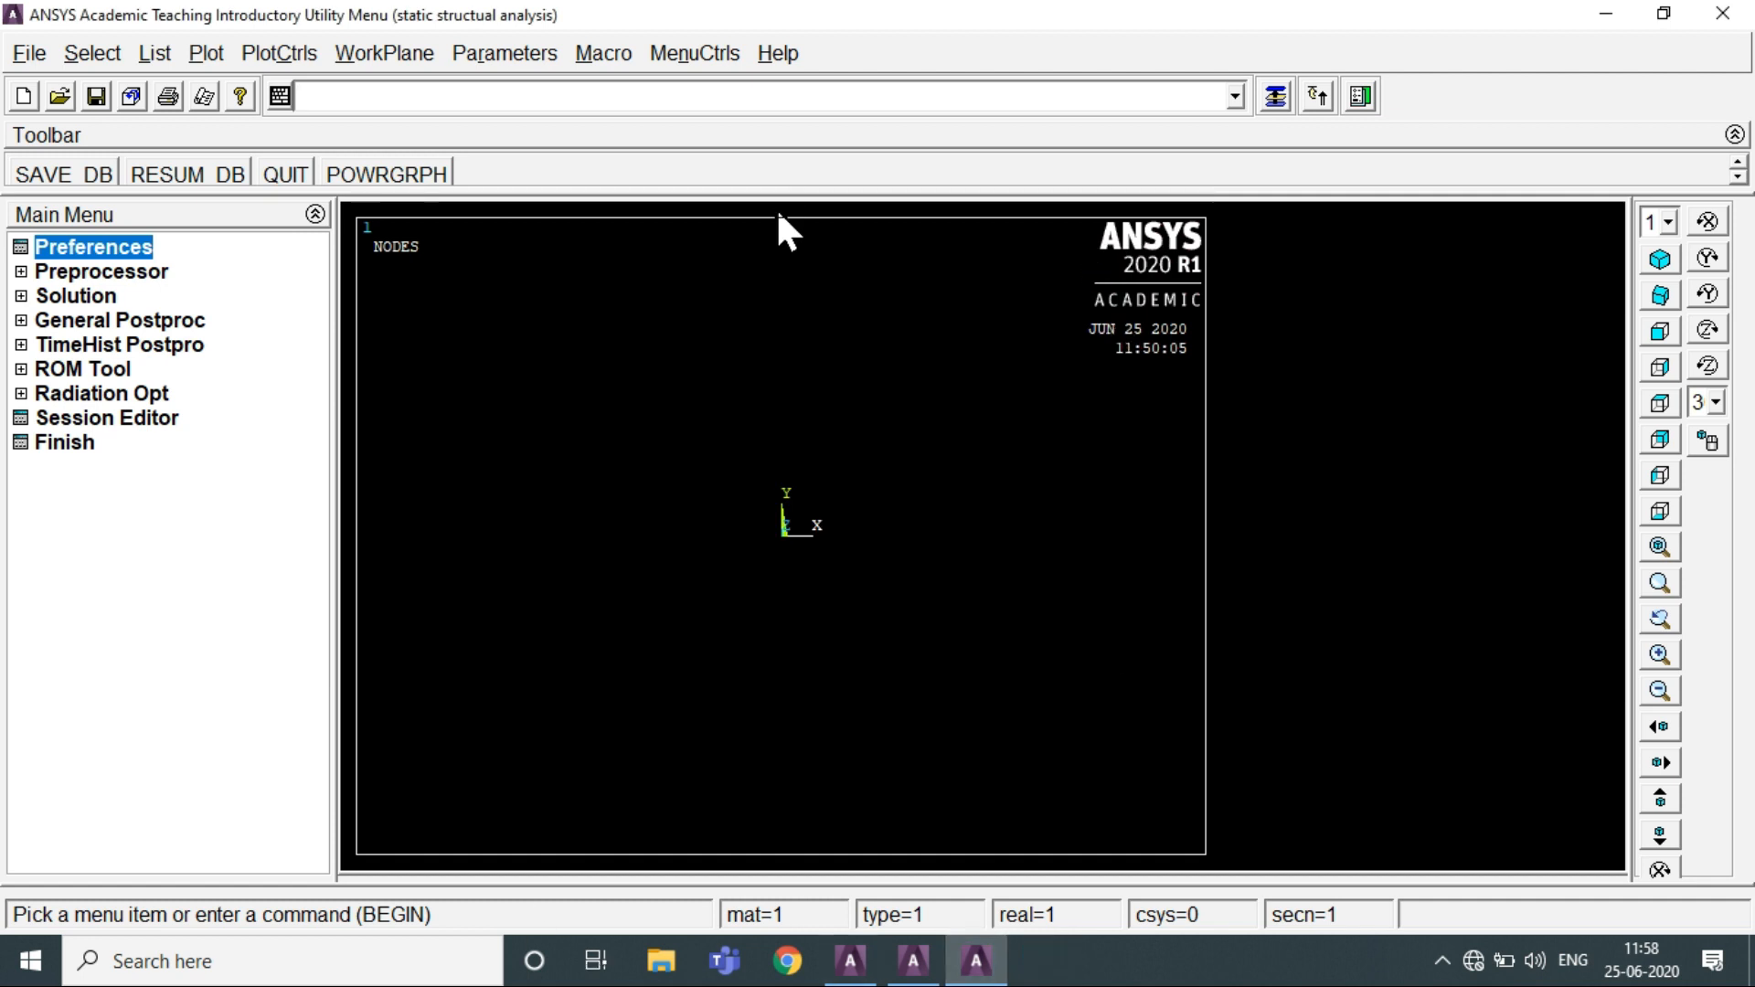
Add the Solid 8 node 183 element from the element library as element type 1
click(119, 273)
click(127, 295)
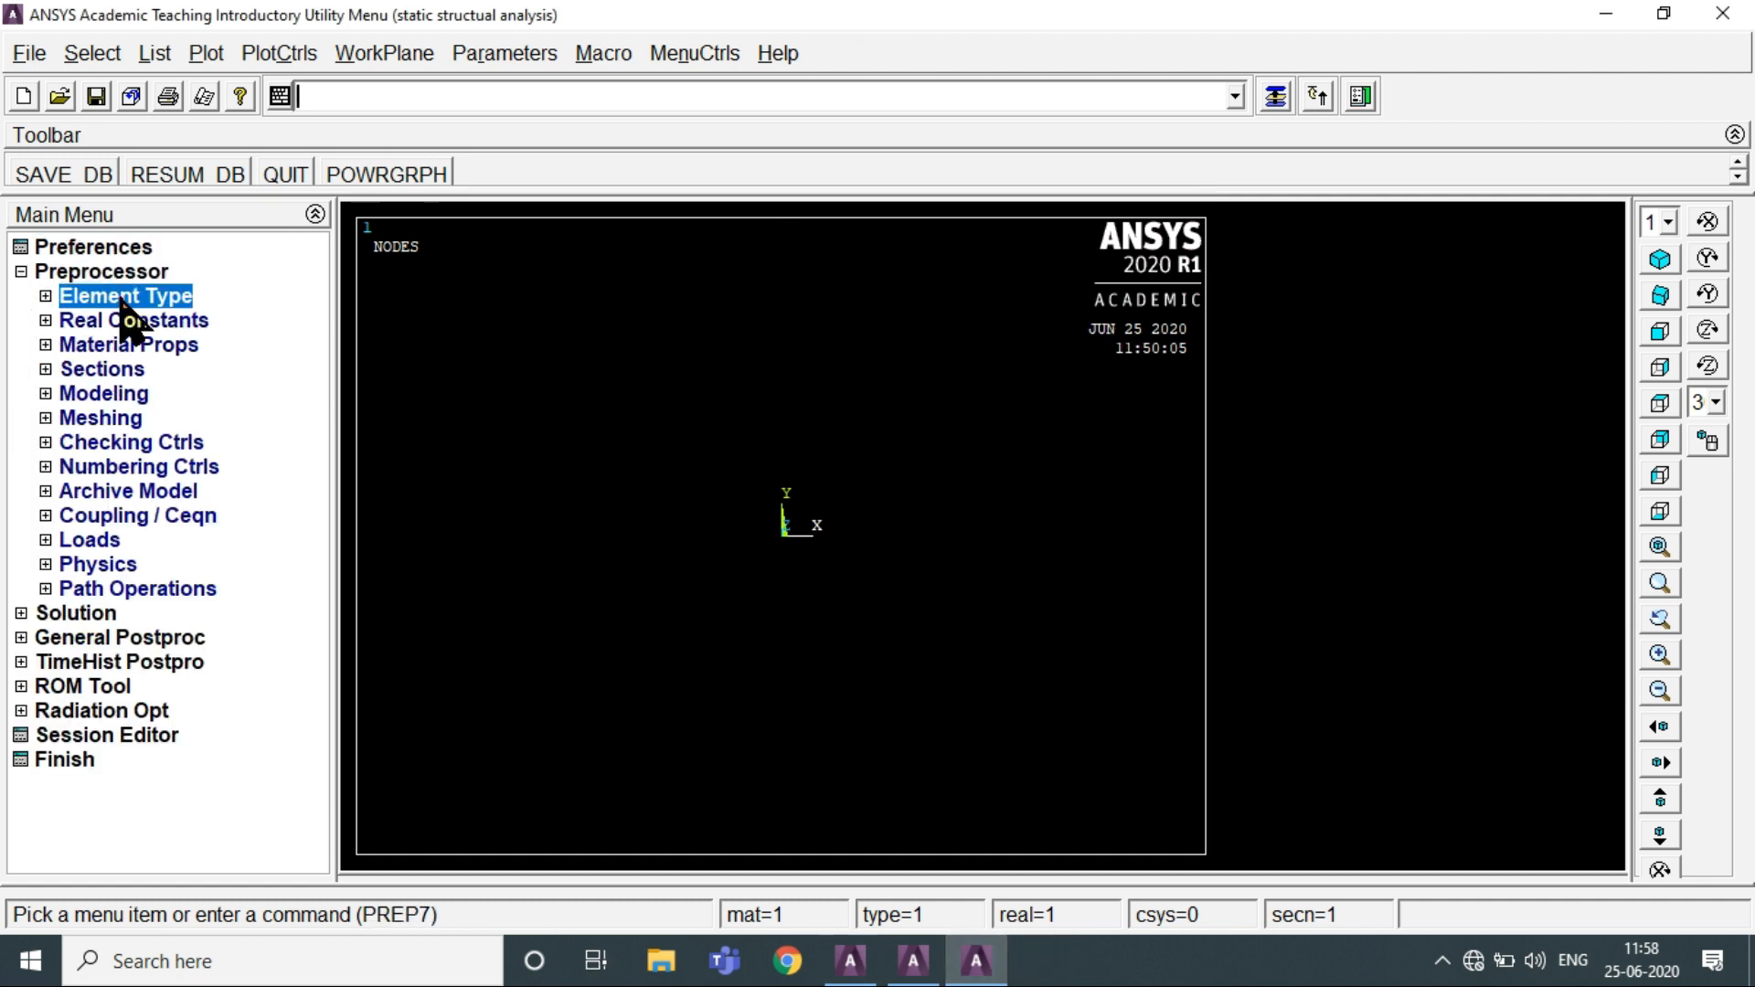
click(135, 322)
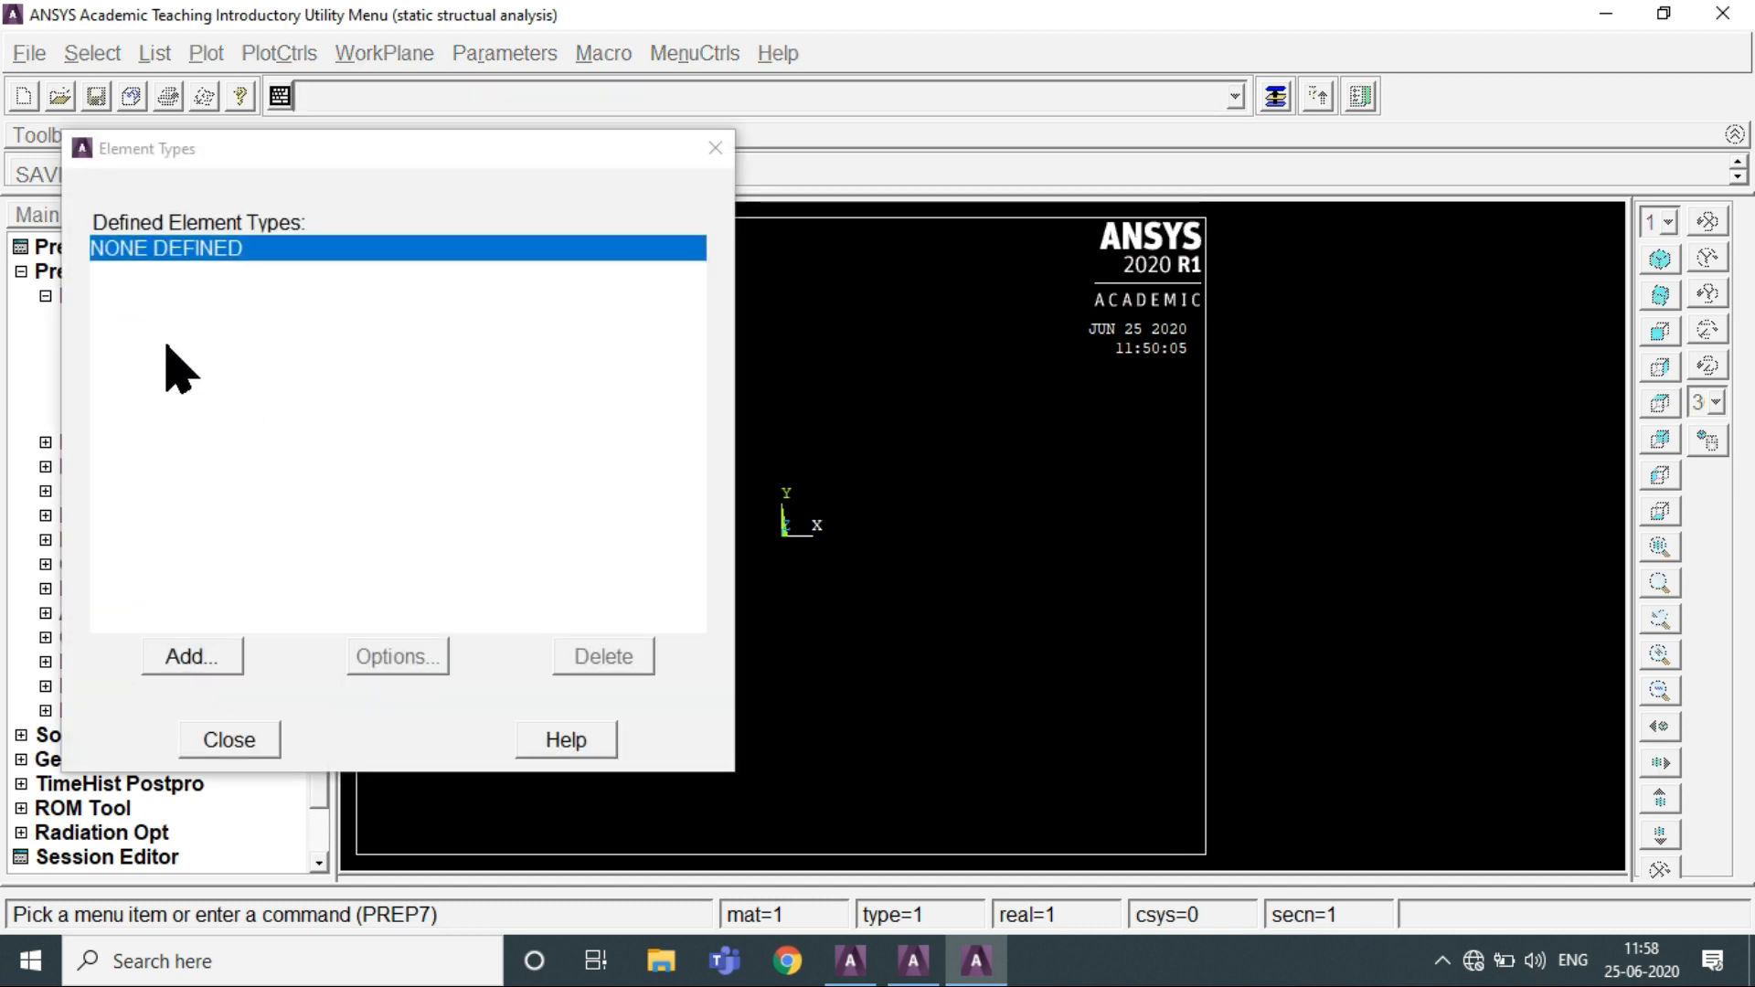
click(191, 656)
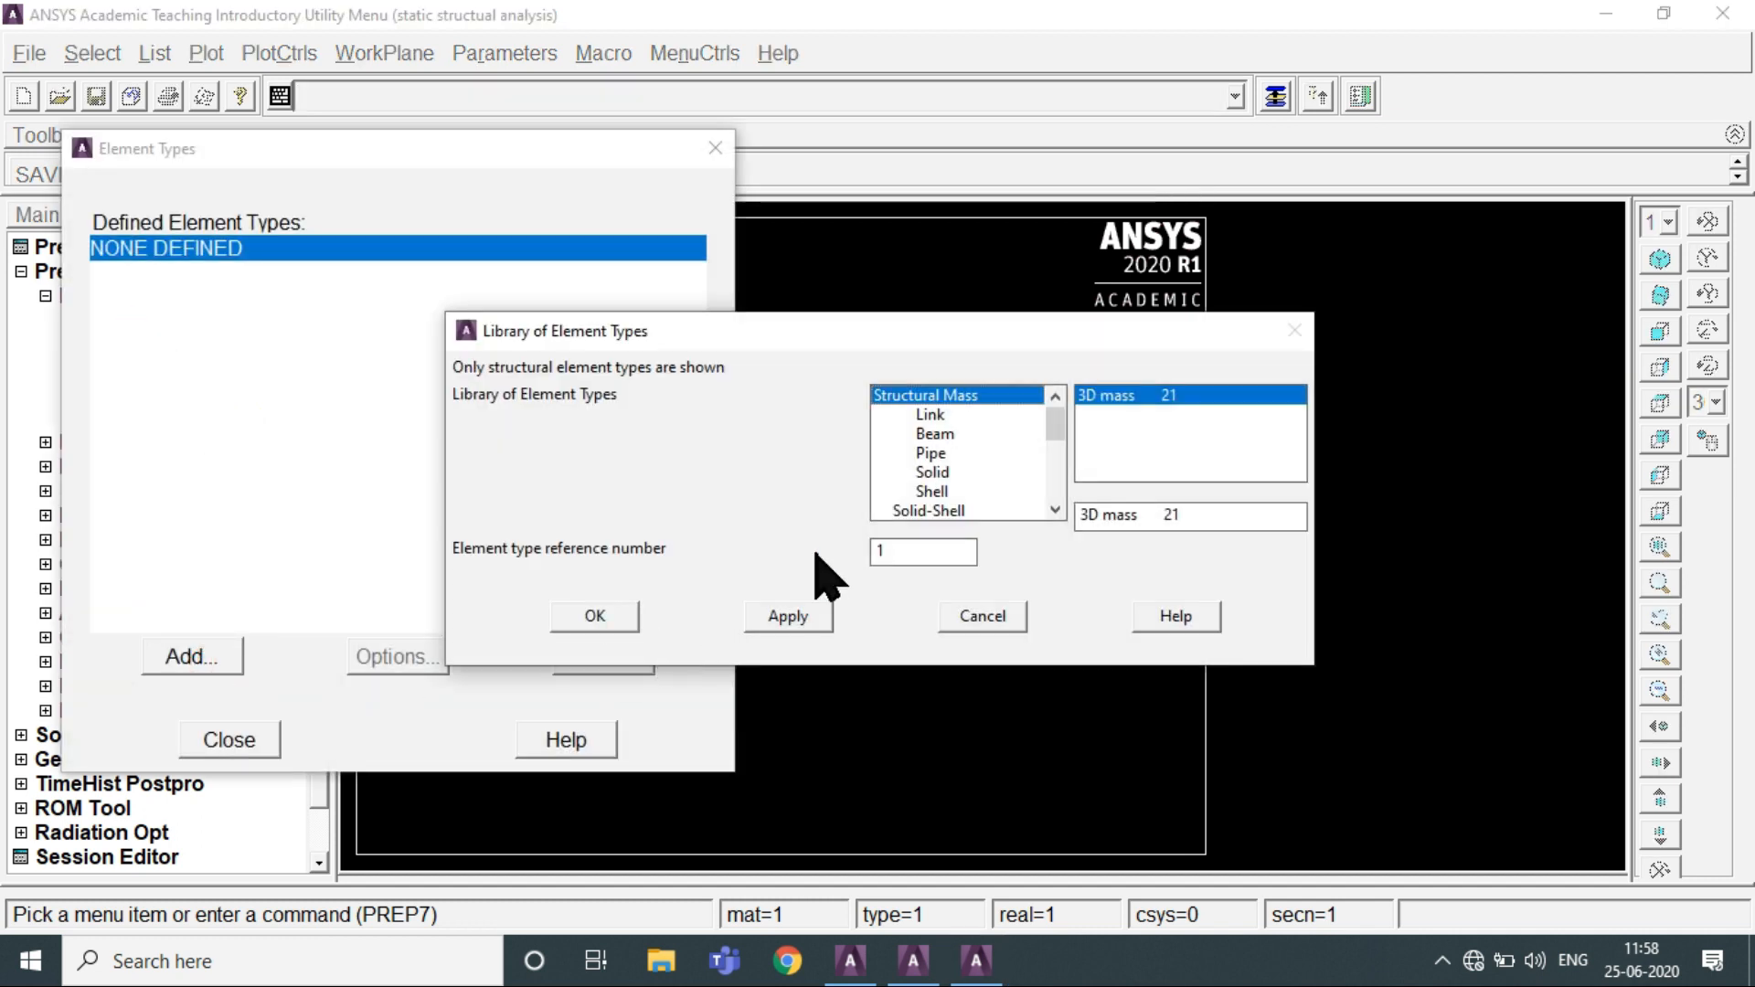
click(936, 473)
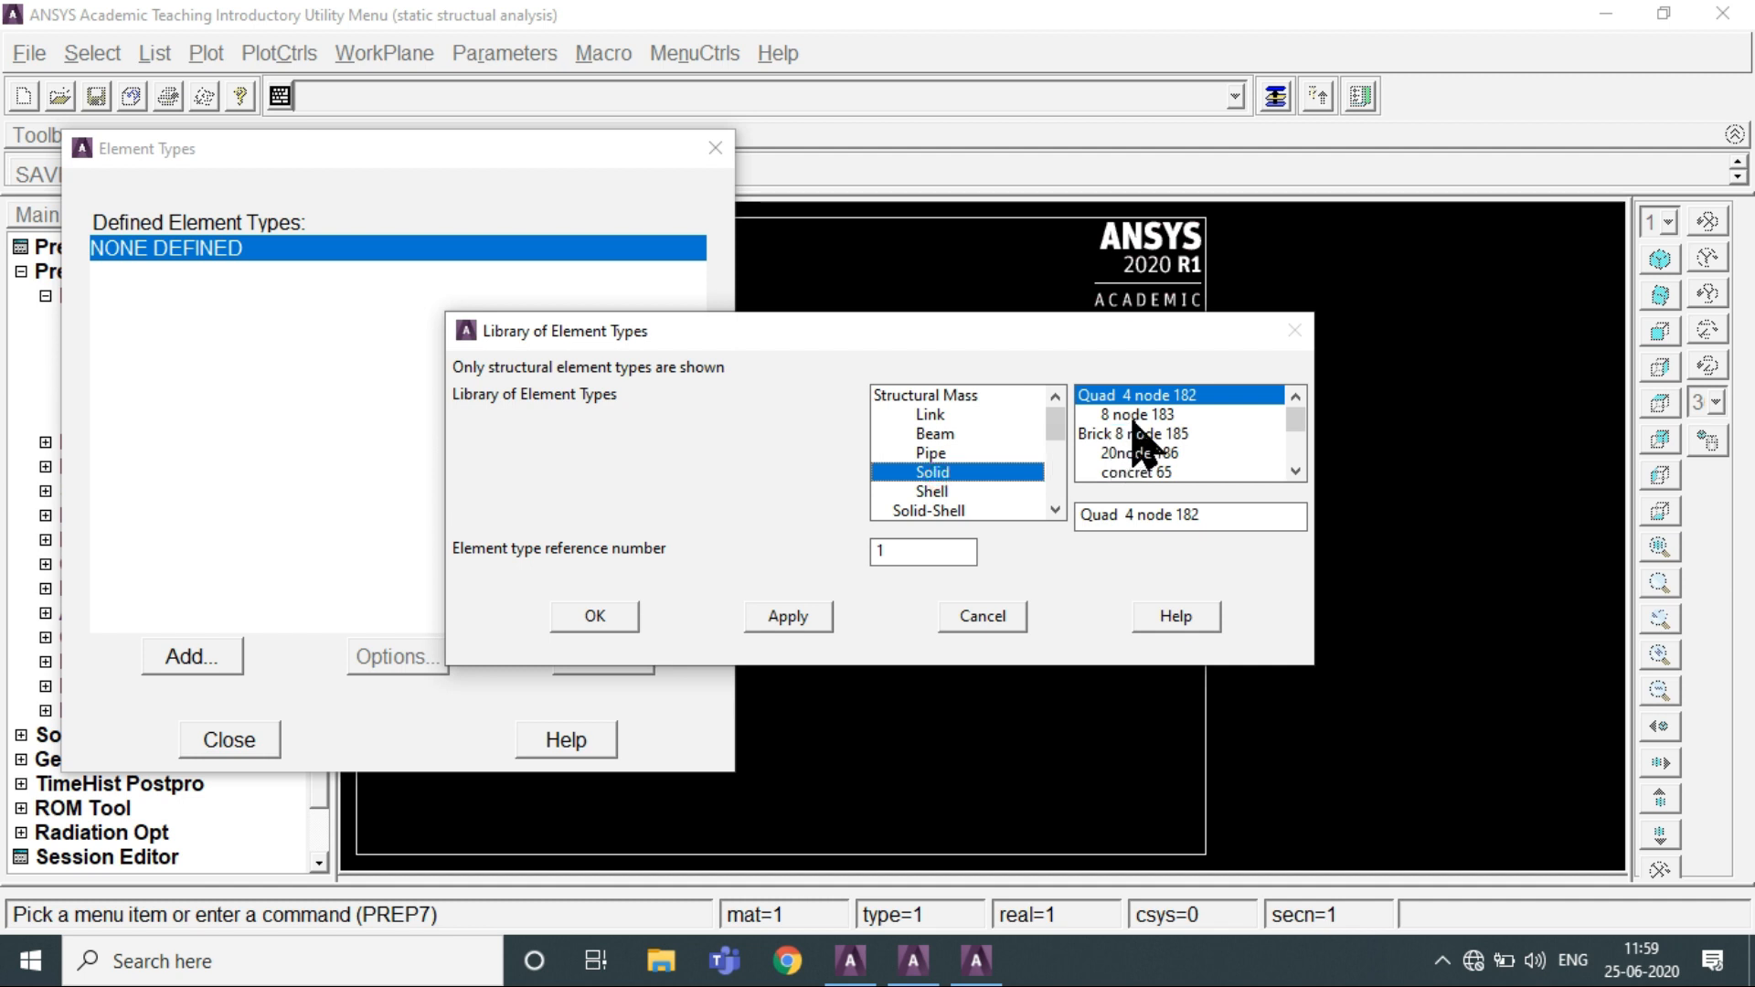
click(1134, 416)
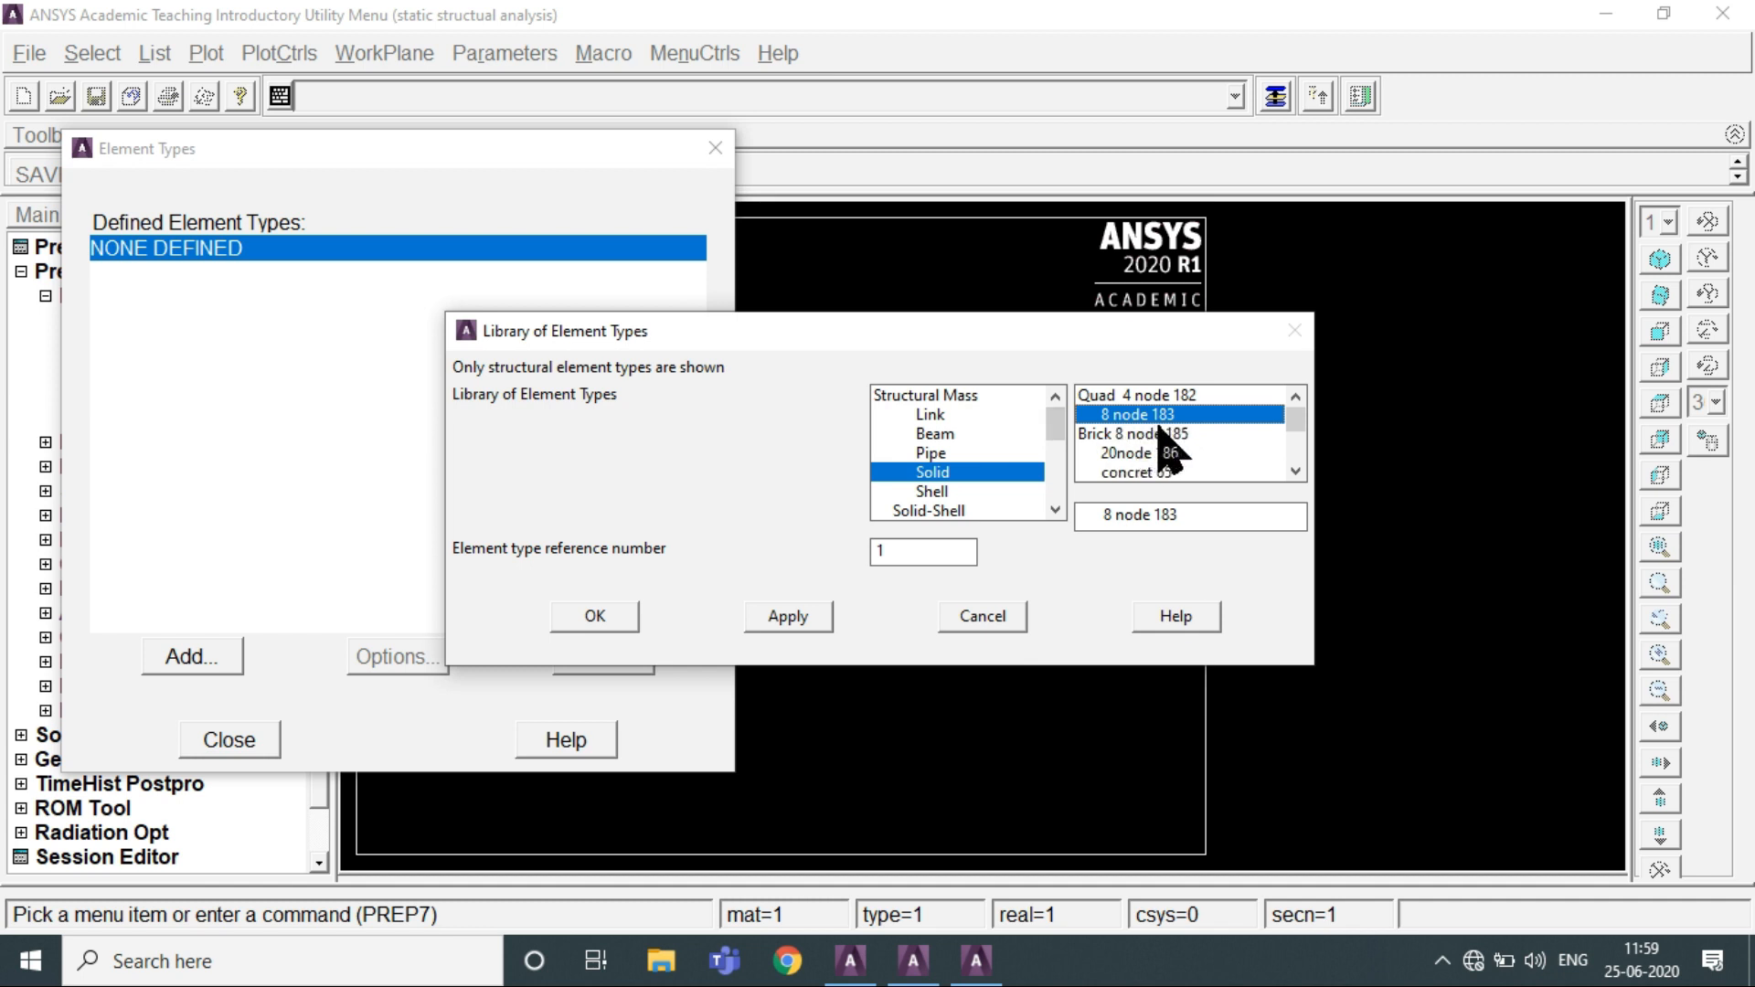
click(593, 623)
Set the PLANE183 element behavior to Plane strs w/thk and finish the element type definition
click(386, 664)
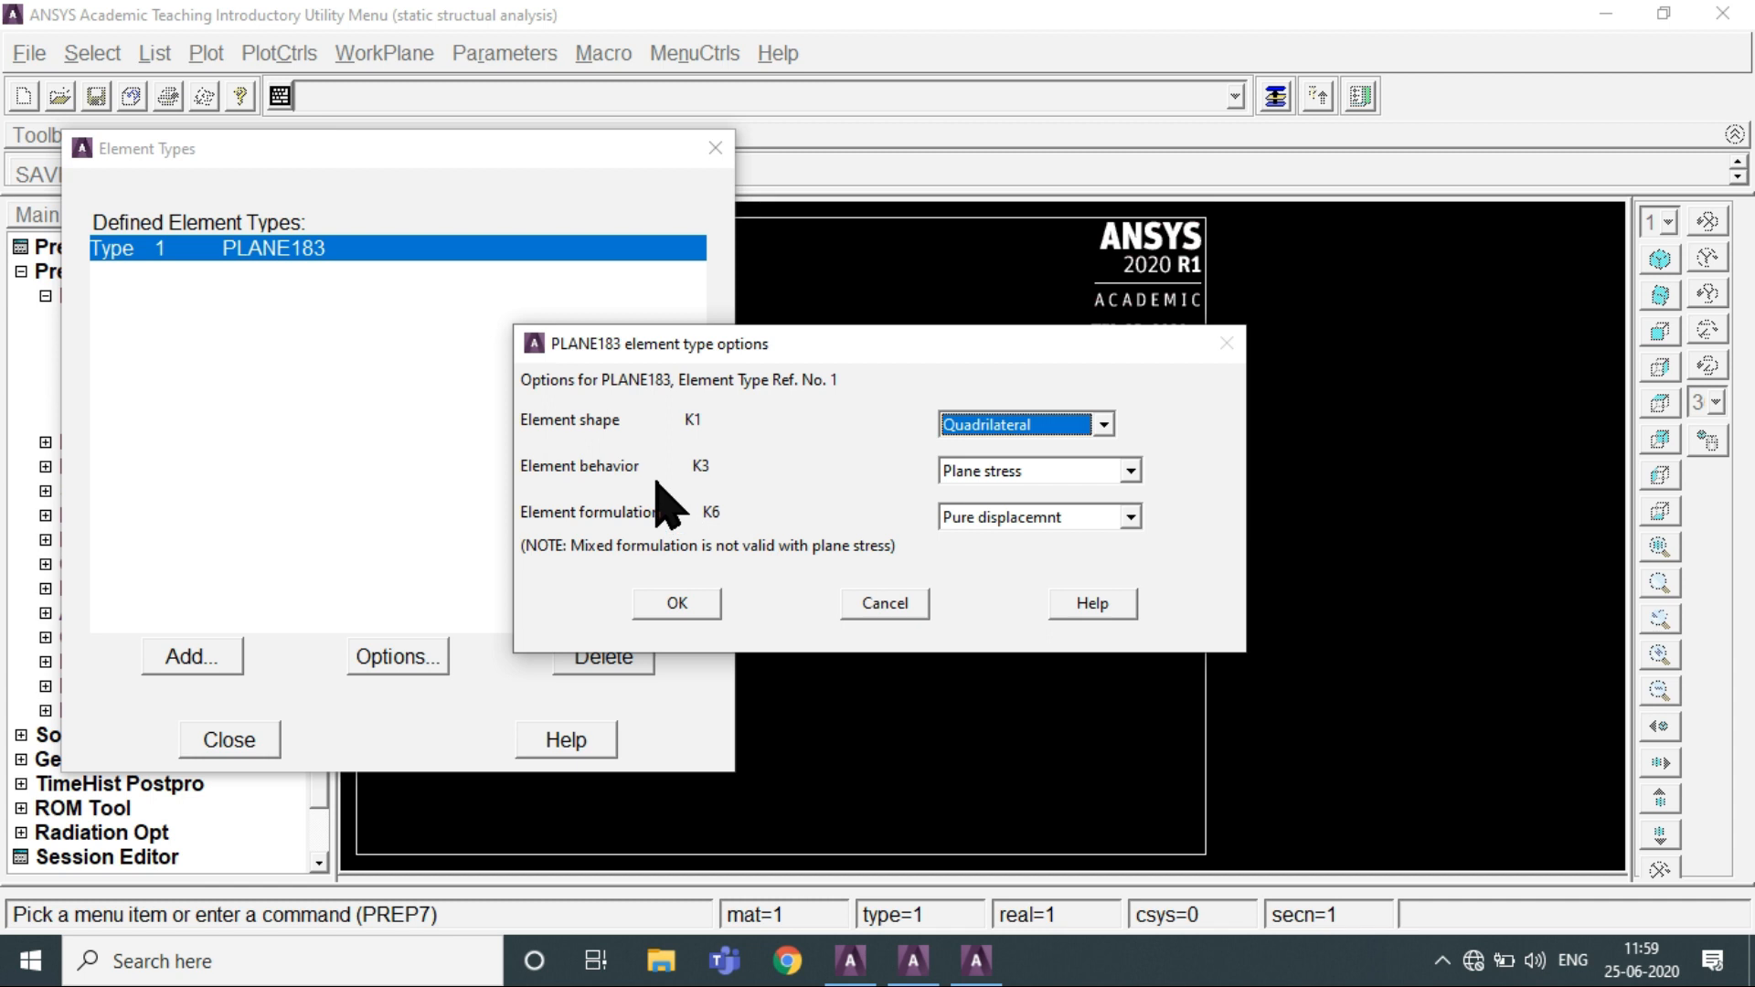
click(1021, 475)
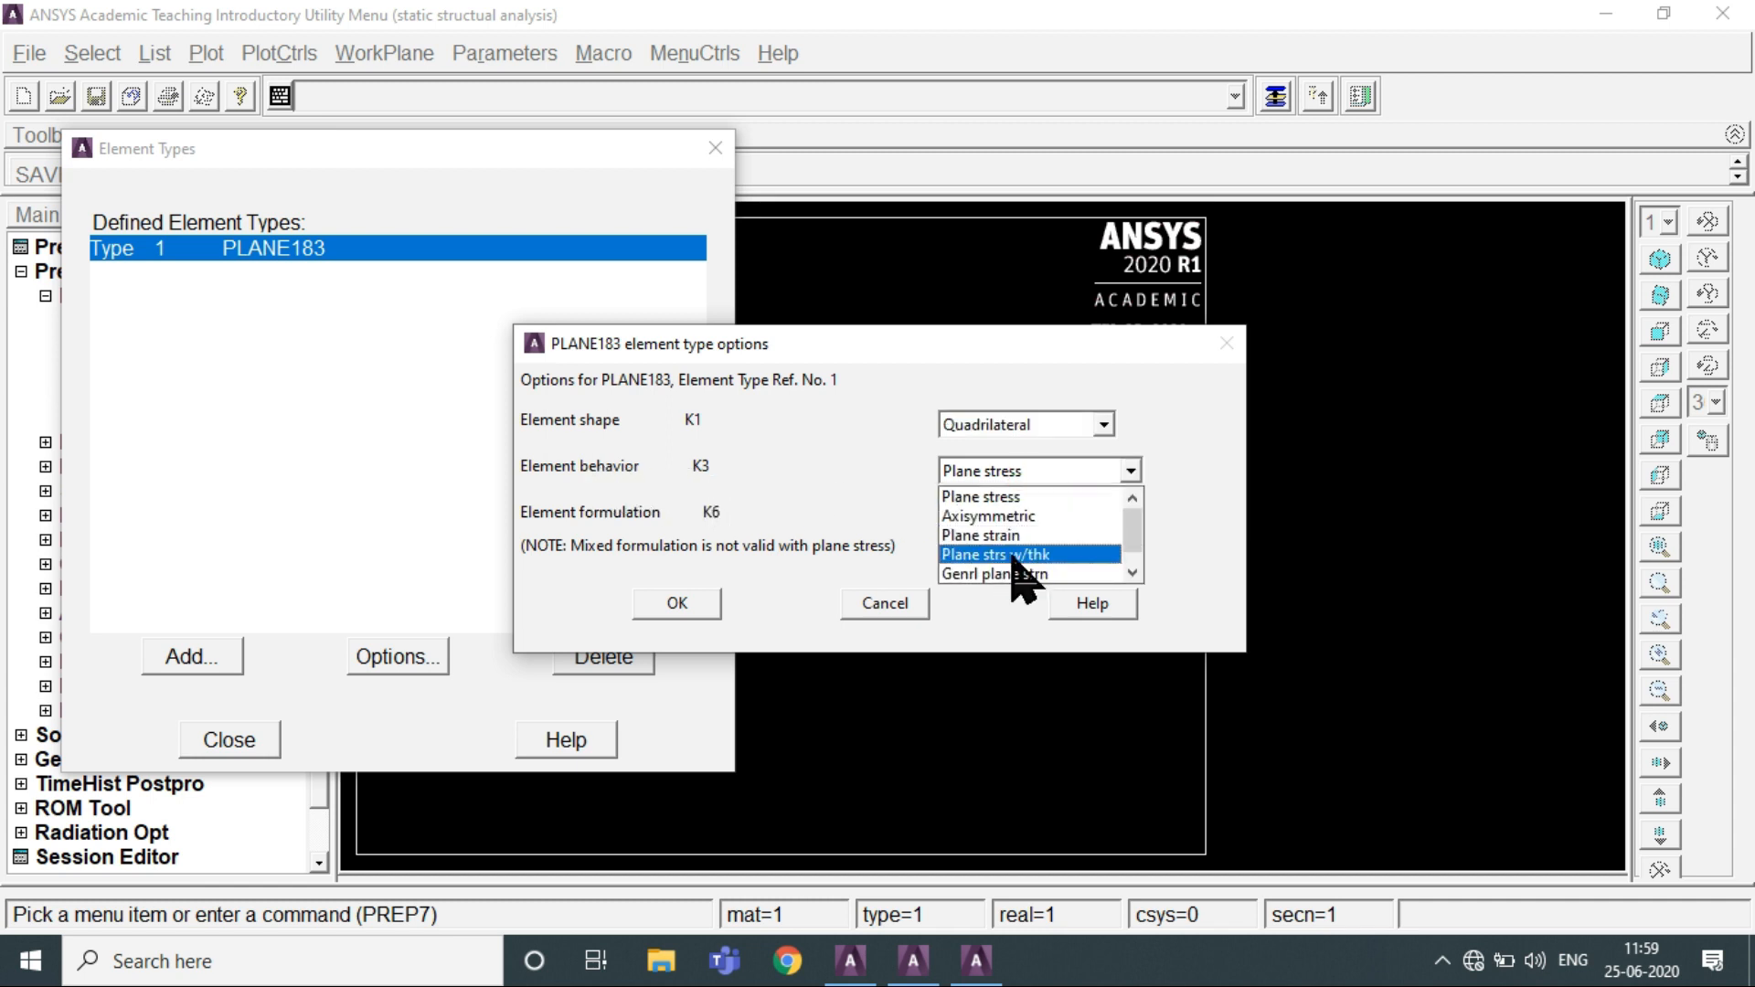
click(1017, 557)
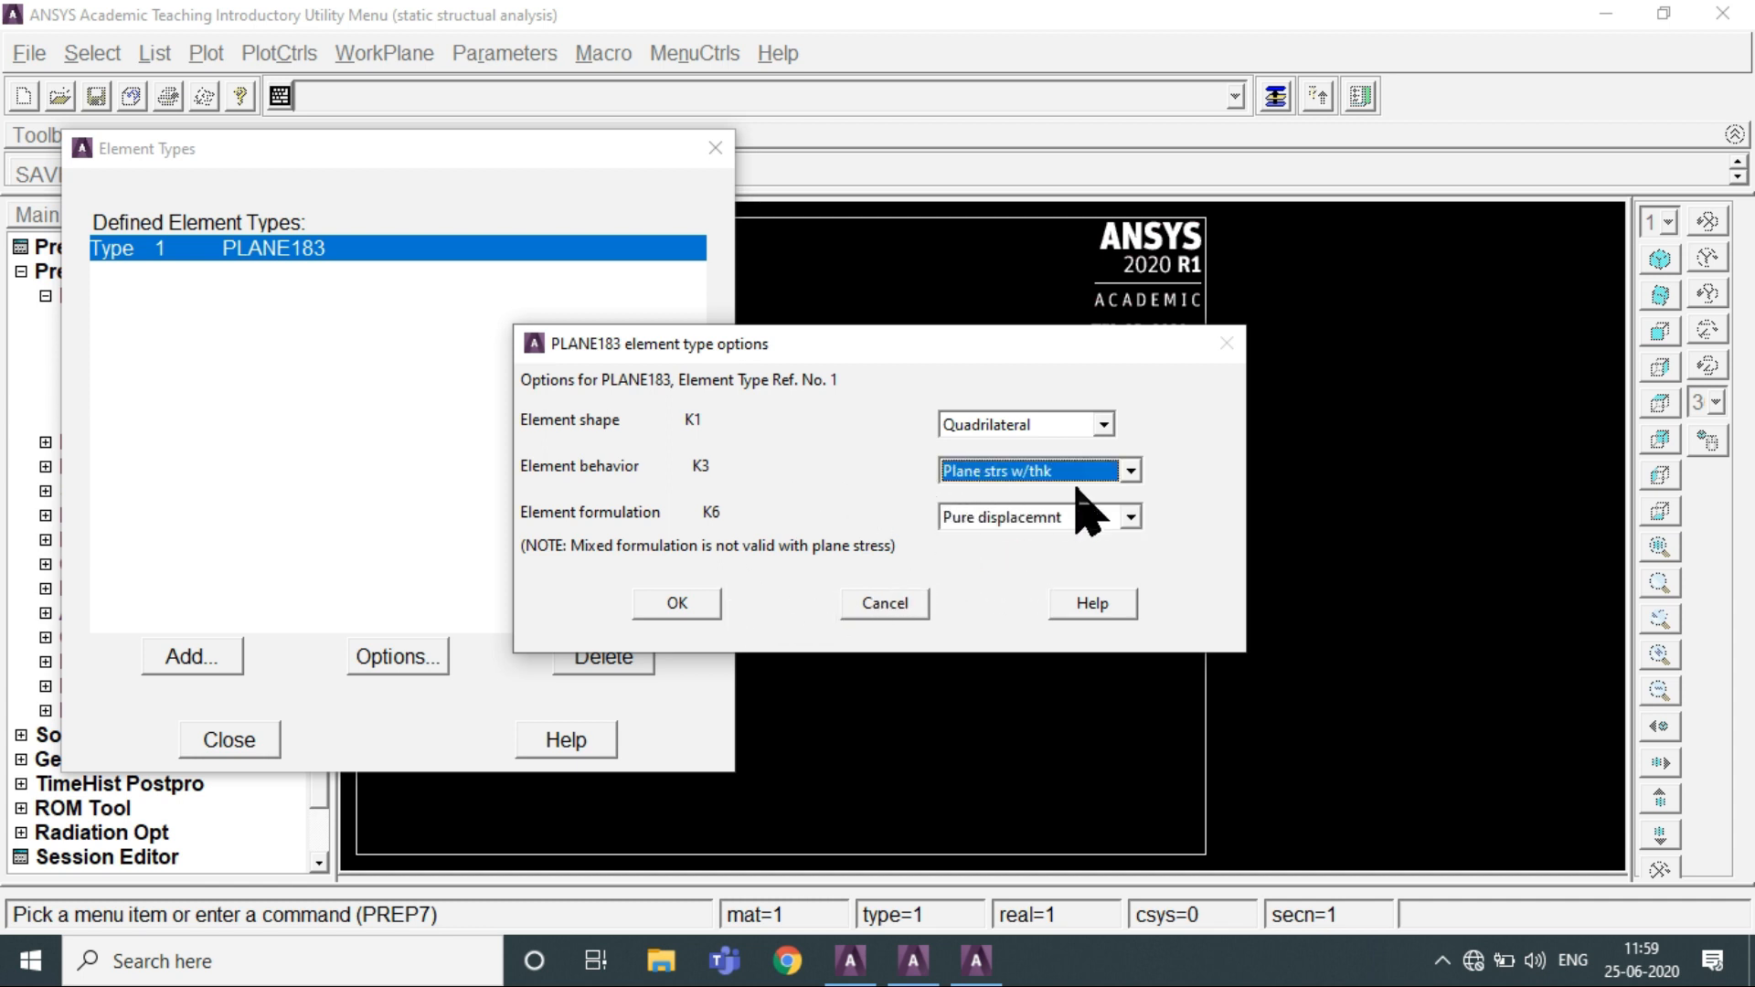
click(677, 605)
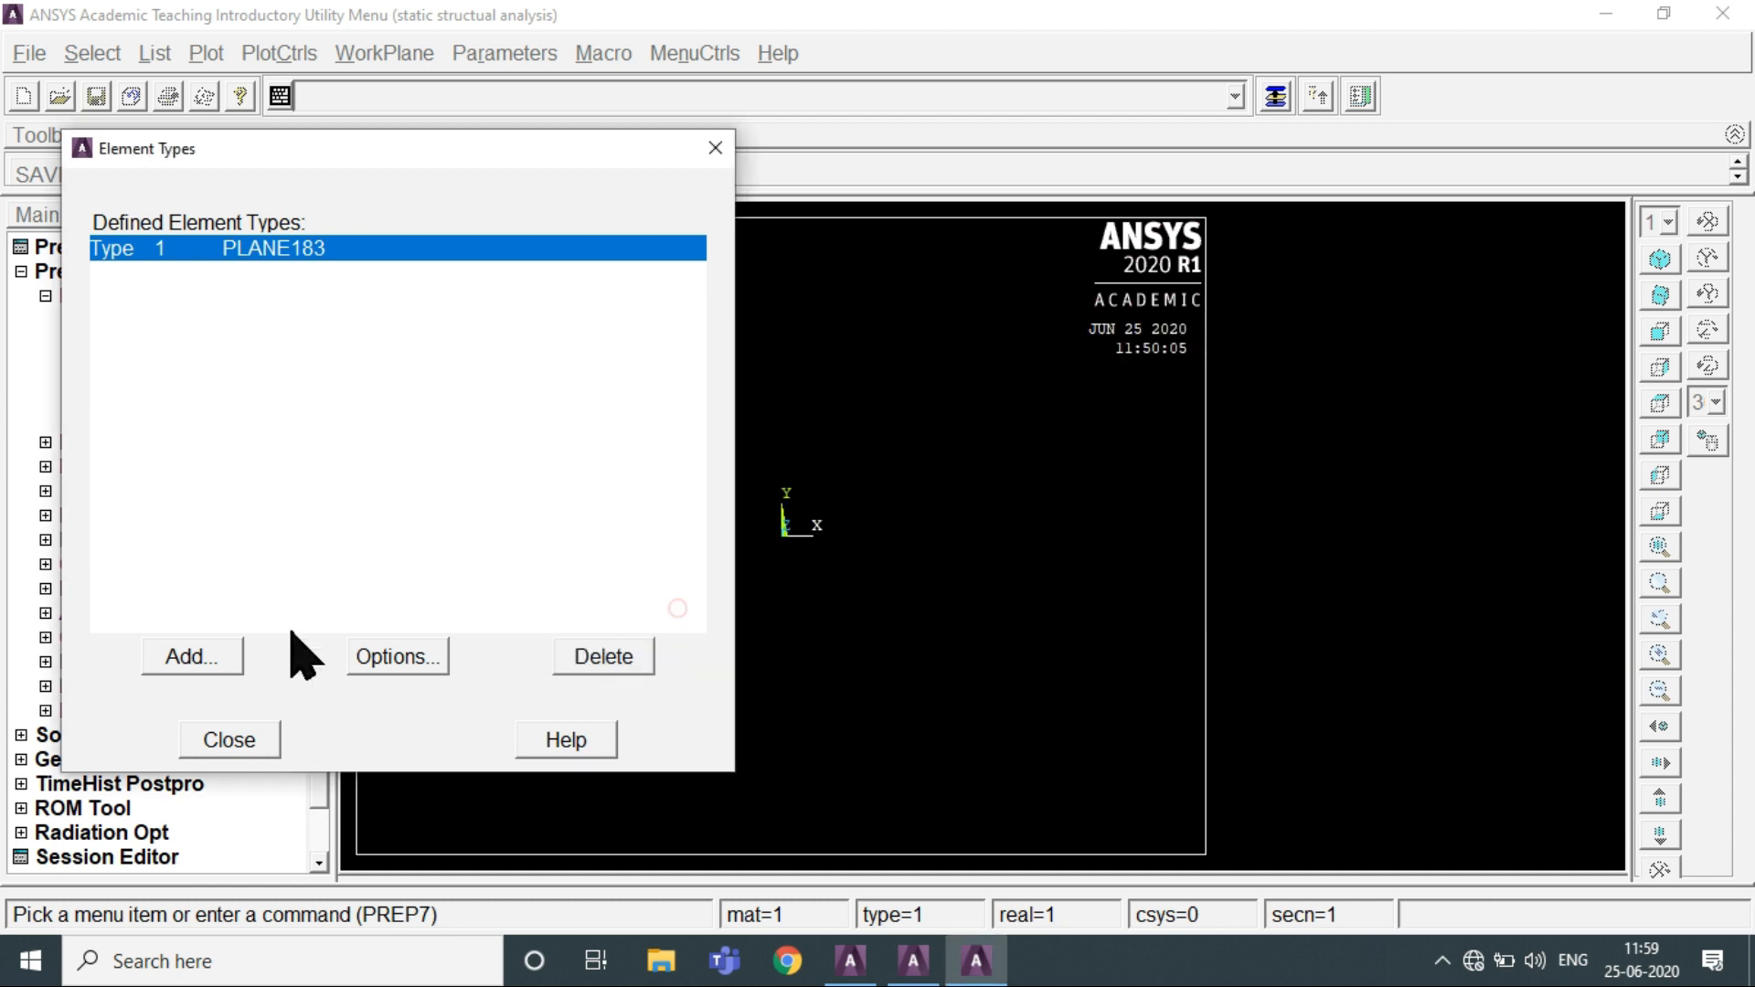
click(245, 748)
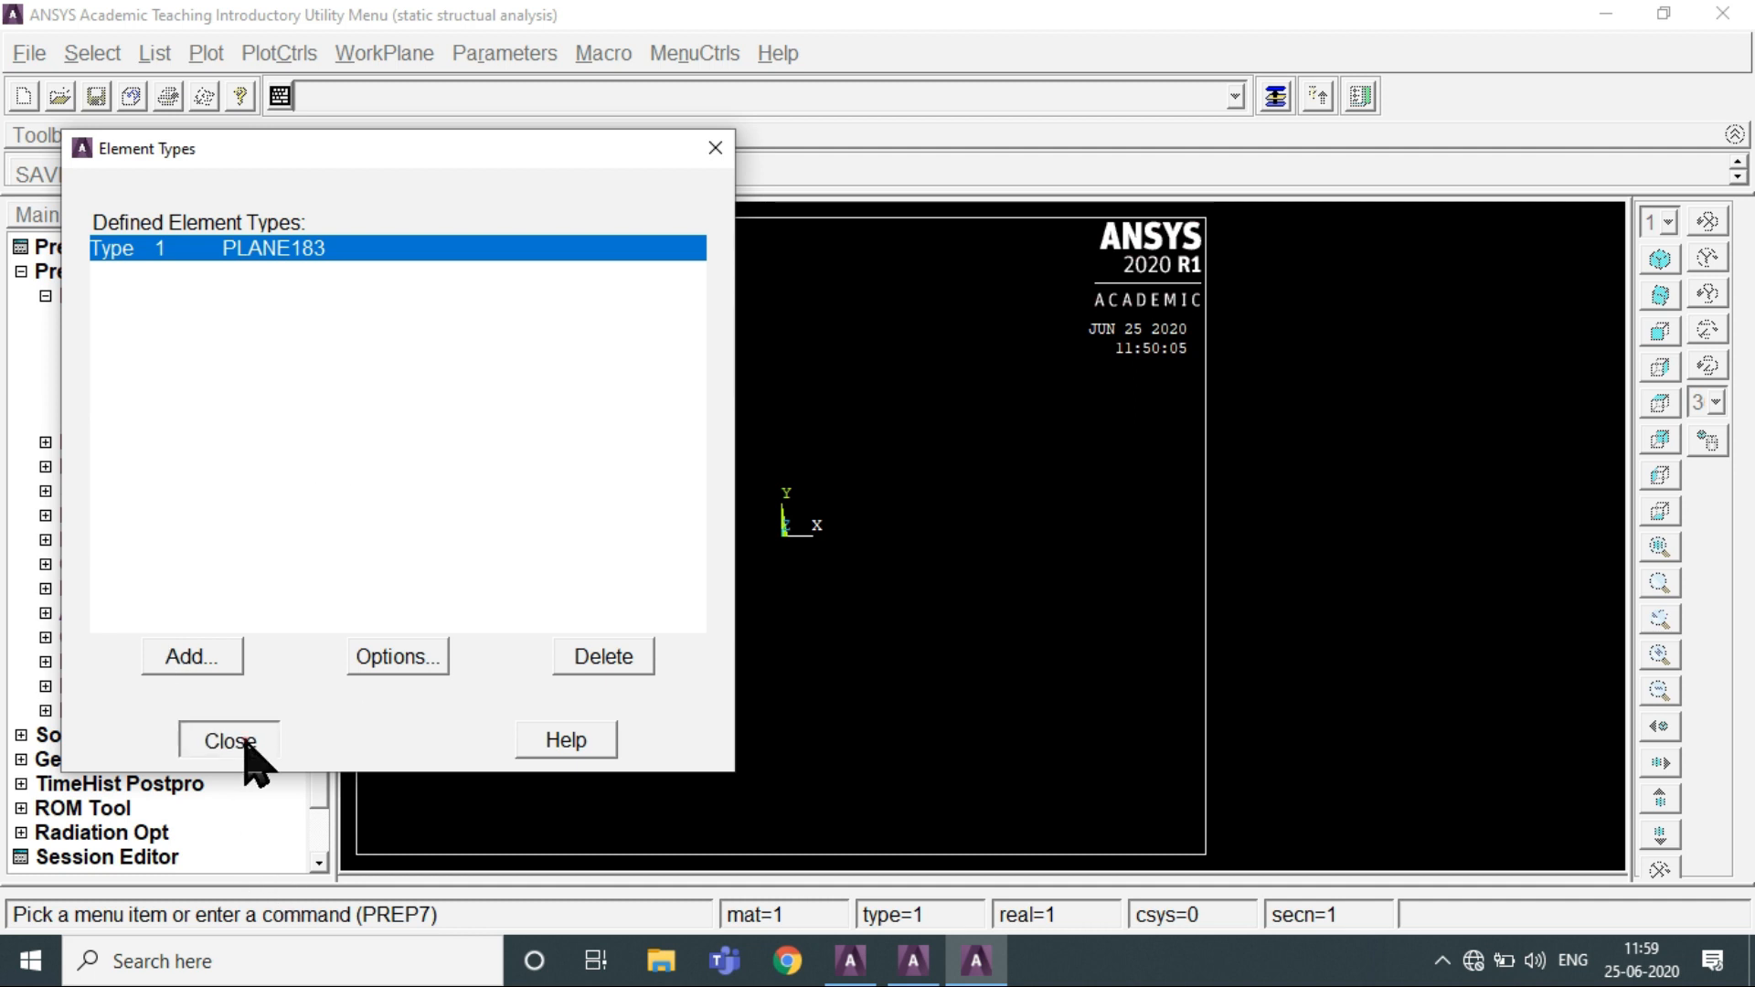
Add real constant set 1 for PLANE183 with a thickness of 0.5
click(92, 442)
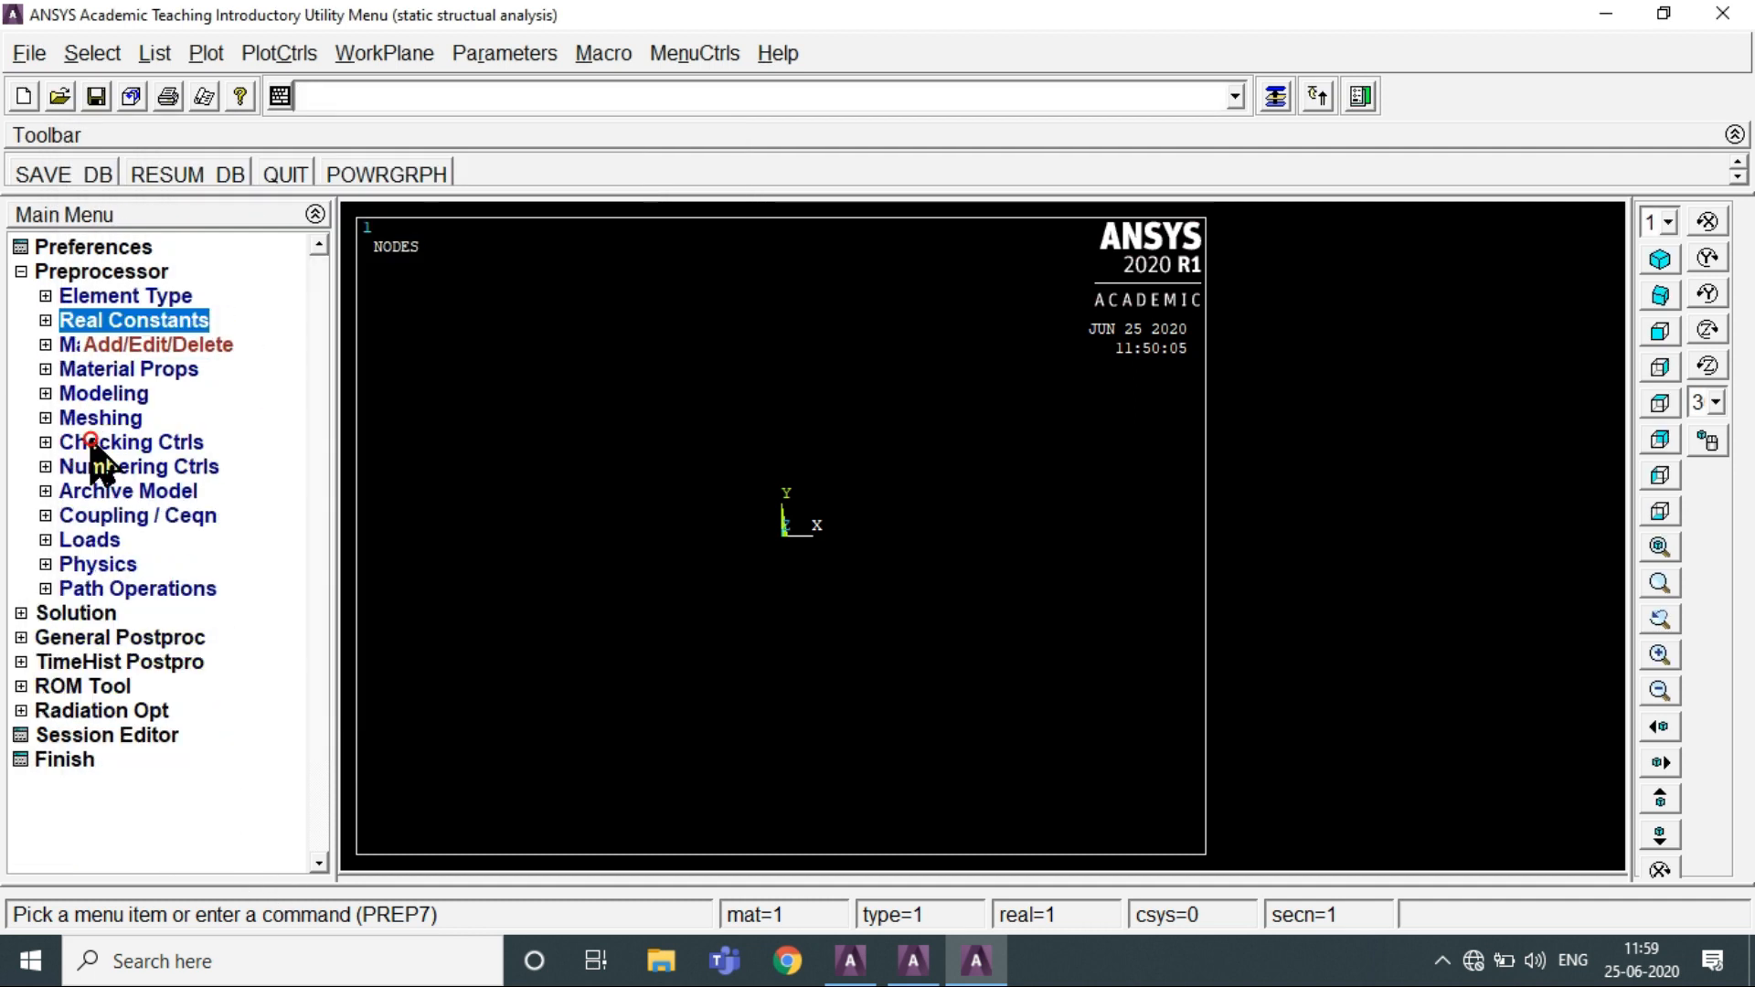
click(148, 348)
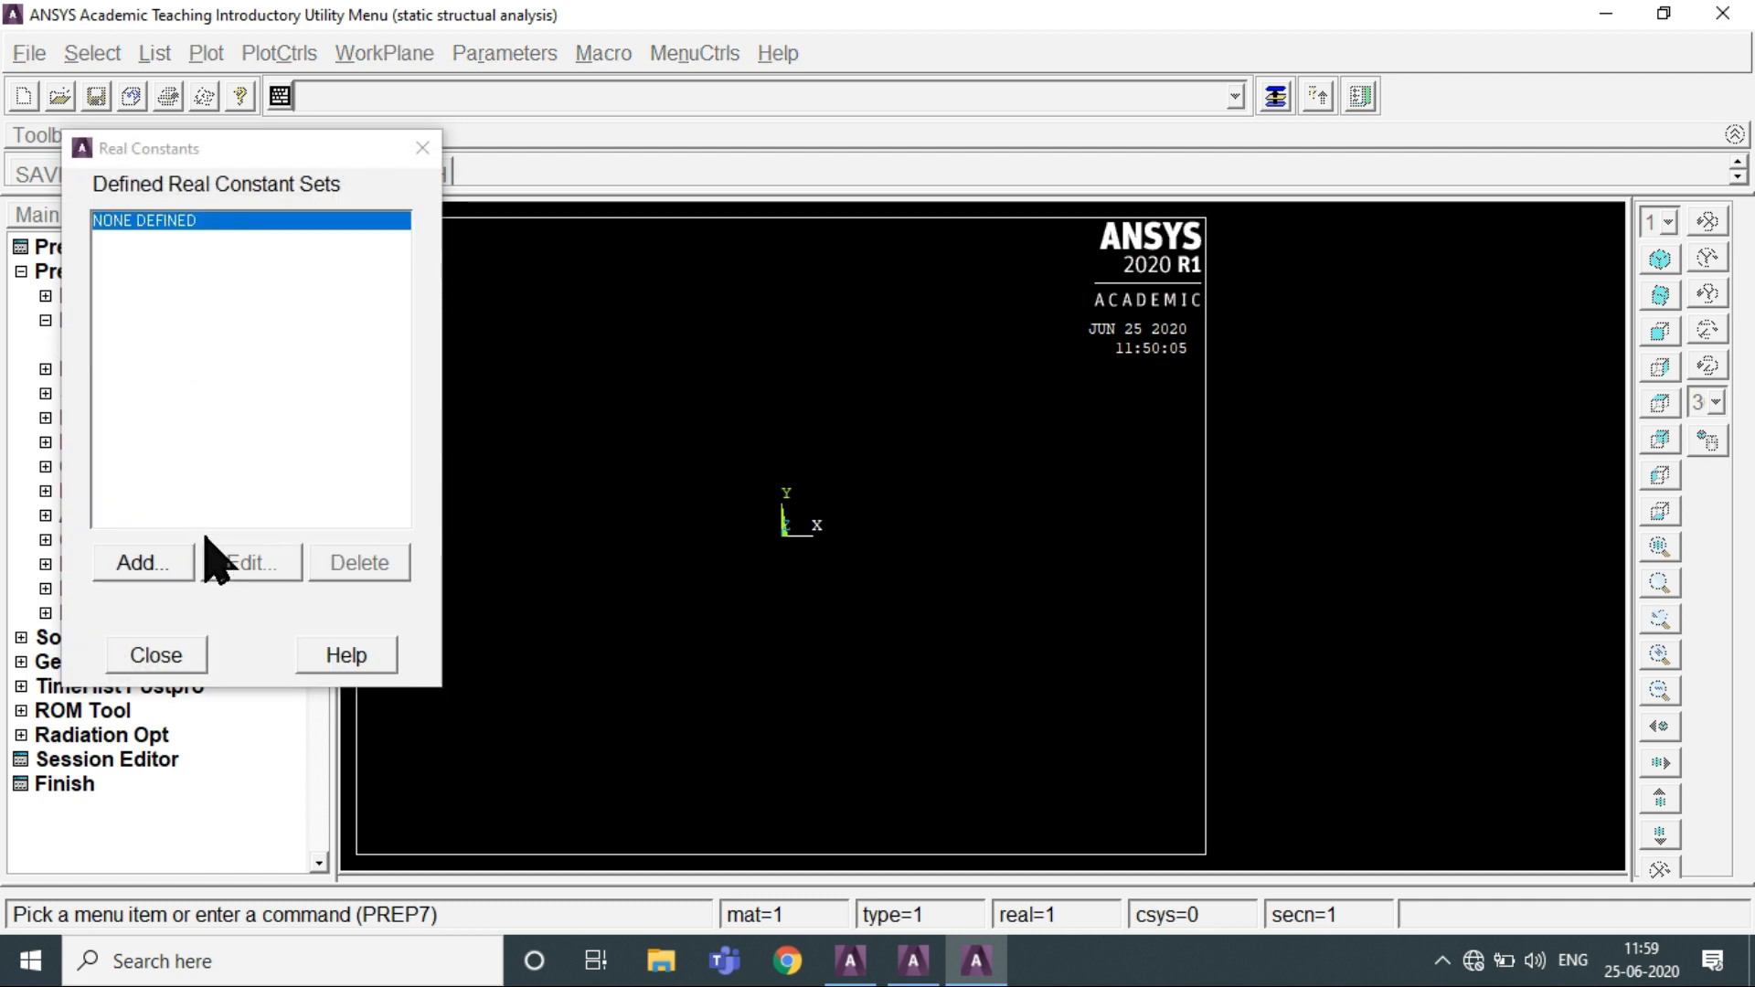
click(156, 561)
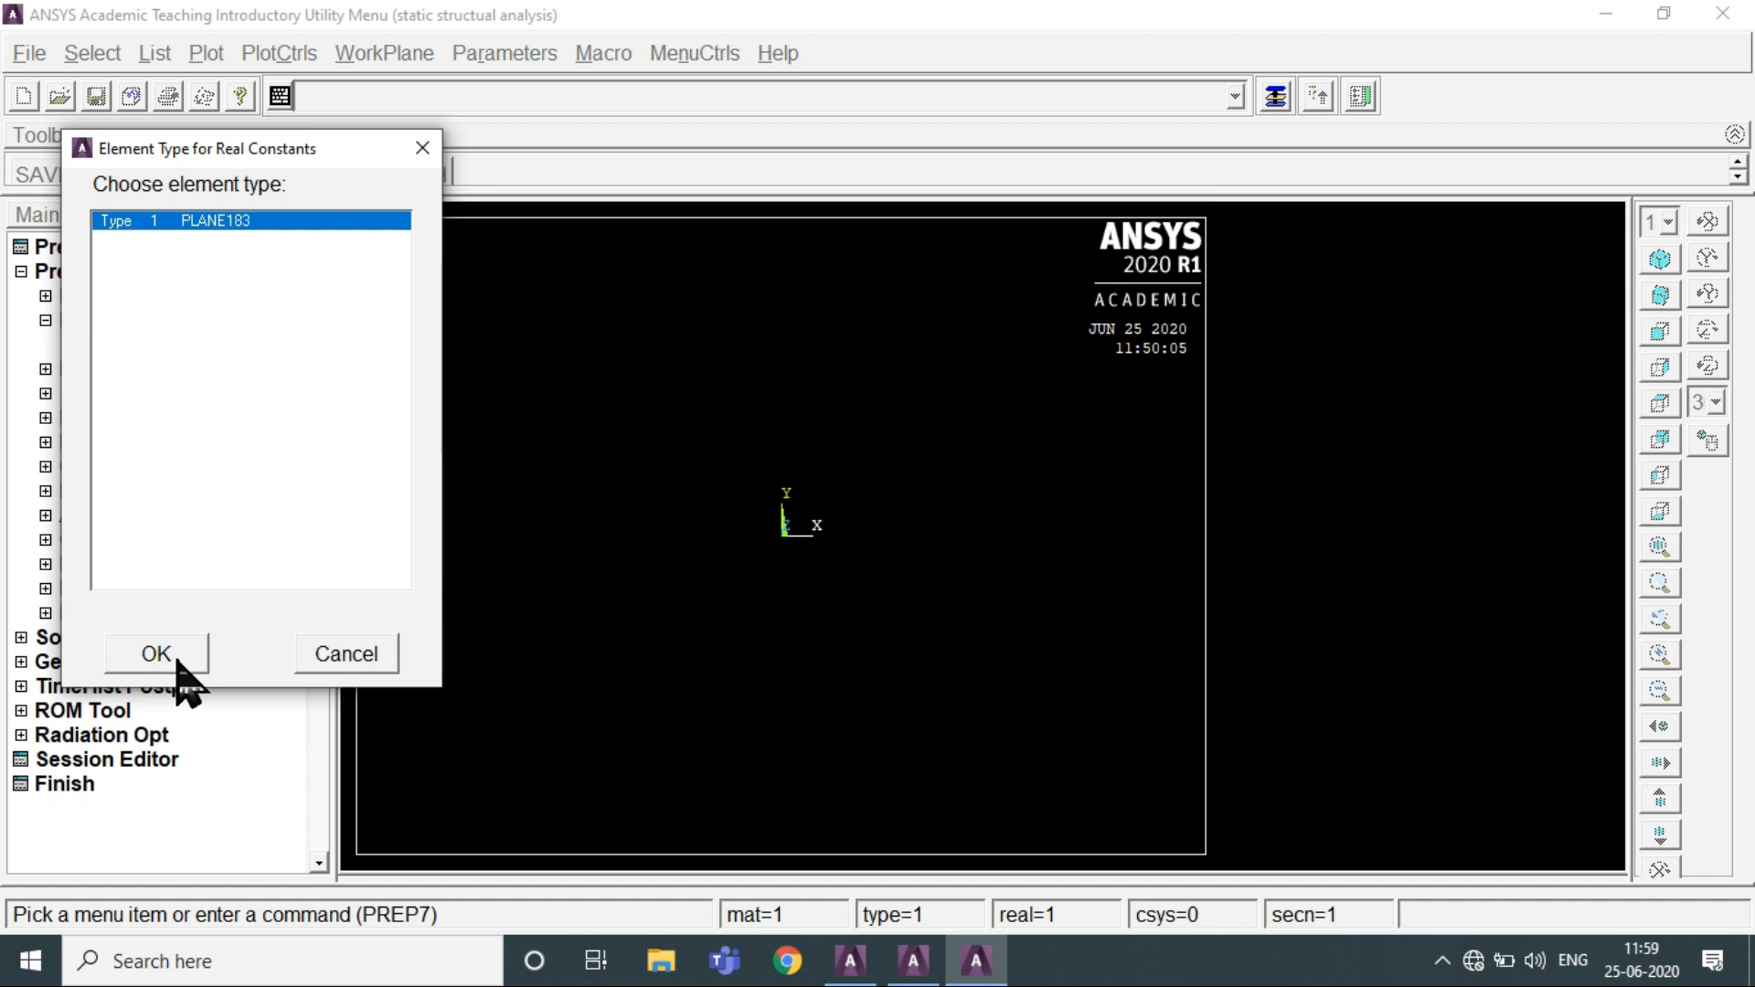
click(156, 660)
click(1015, 508)
text(0.5)
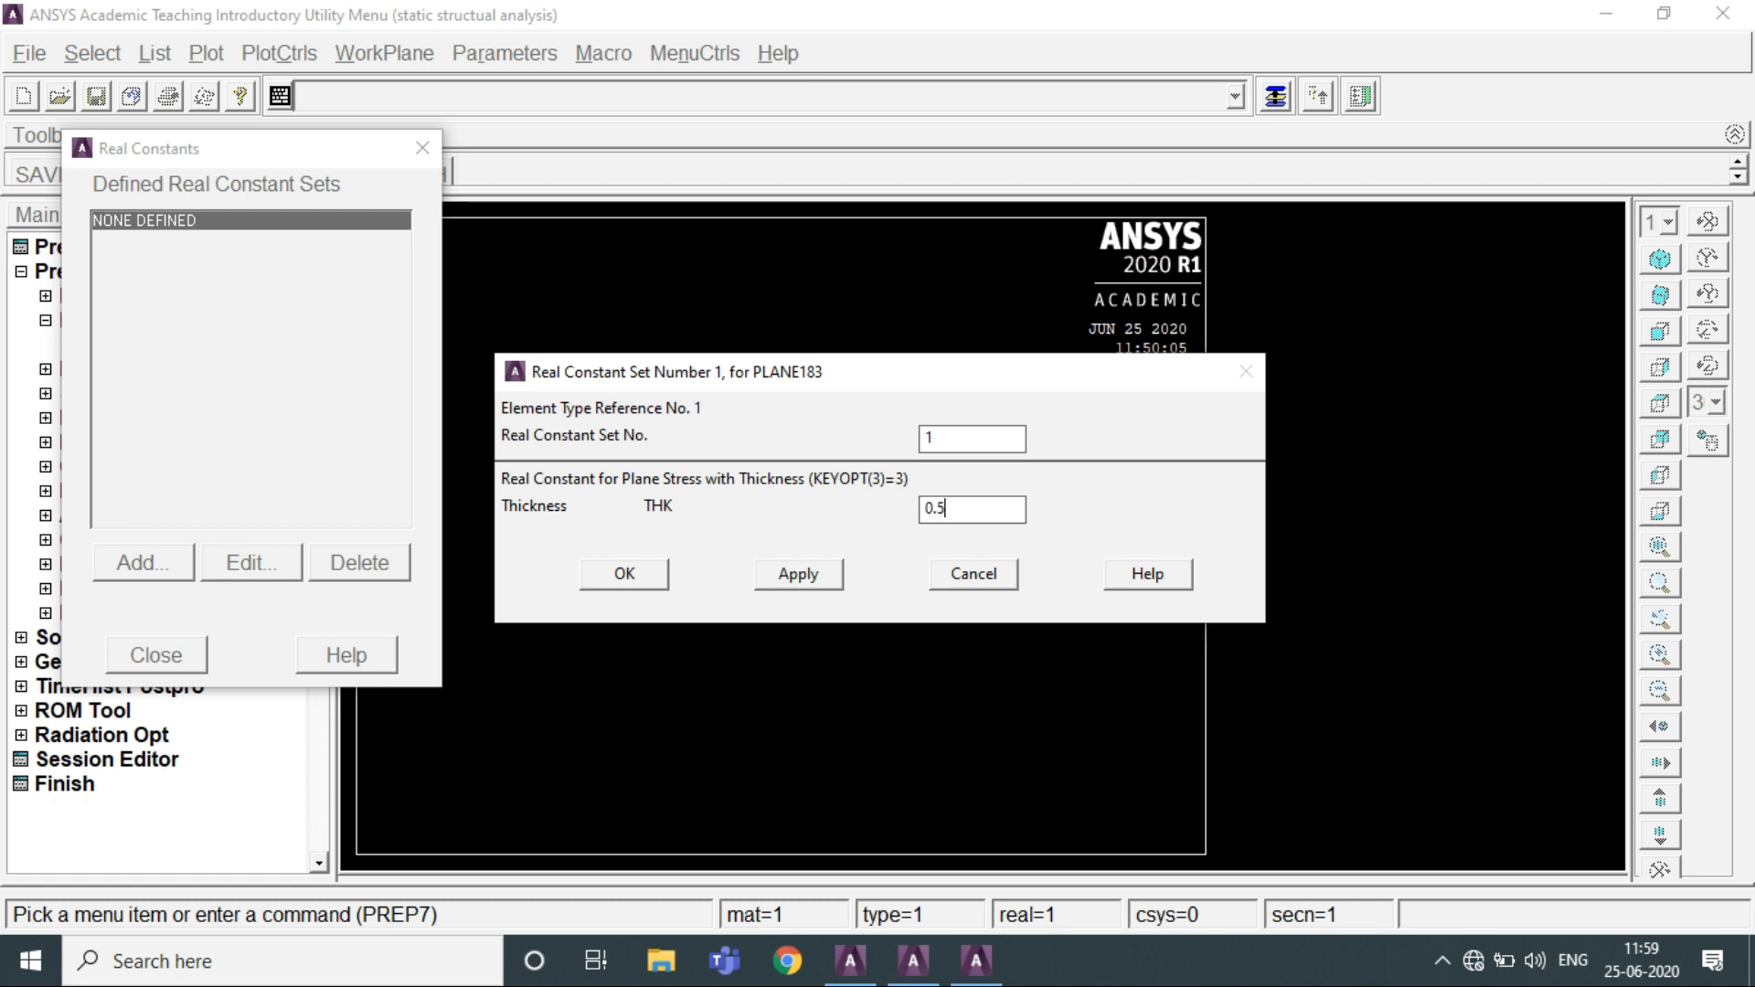
click(624, 576)
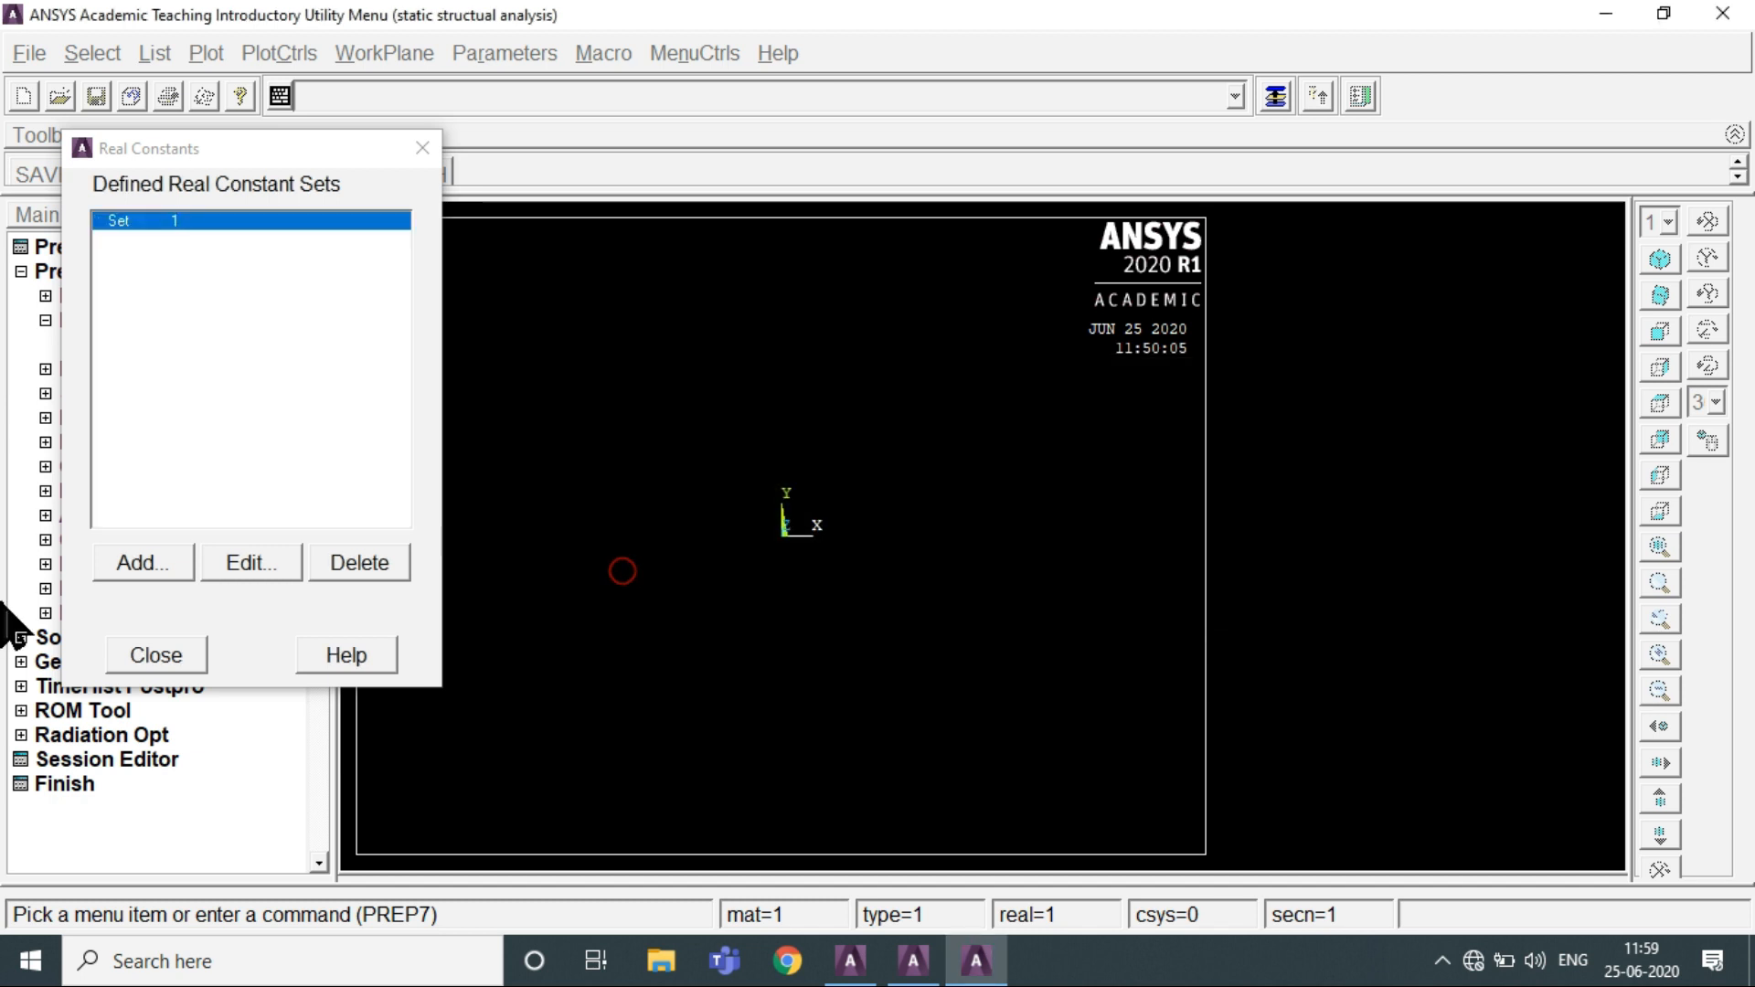
click(137, 657)
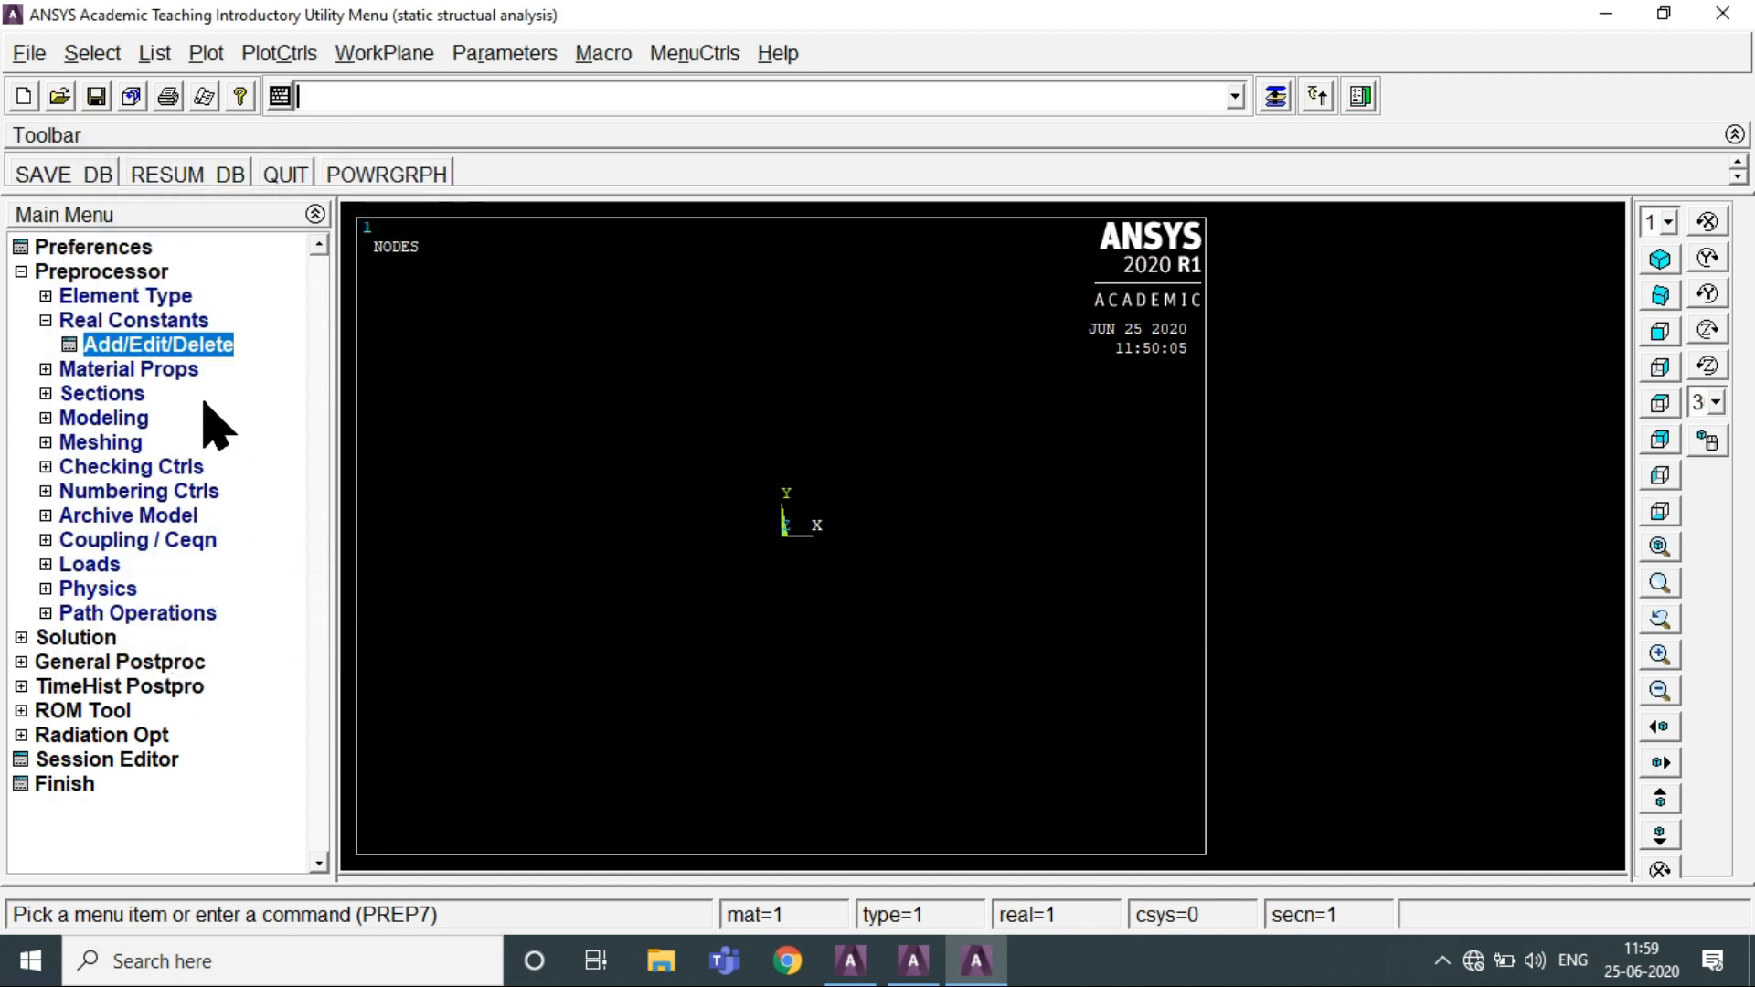
Define material model 1 as structural linear elastic isotropic with EX 70e09 and PRXY 0.33
click(137, 369)
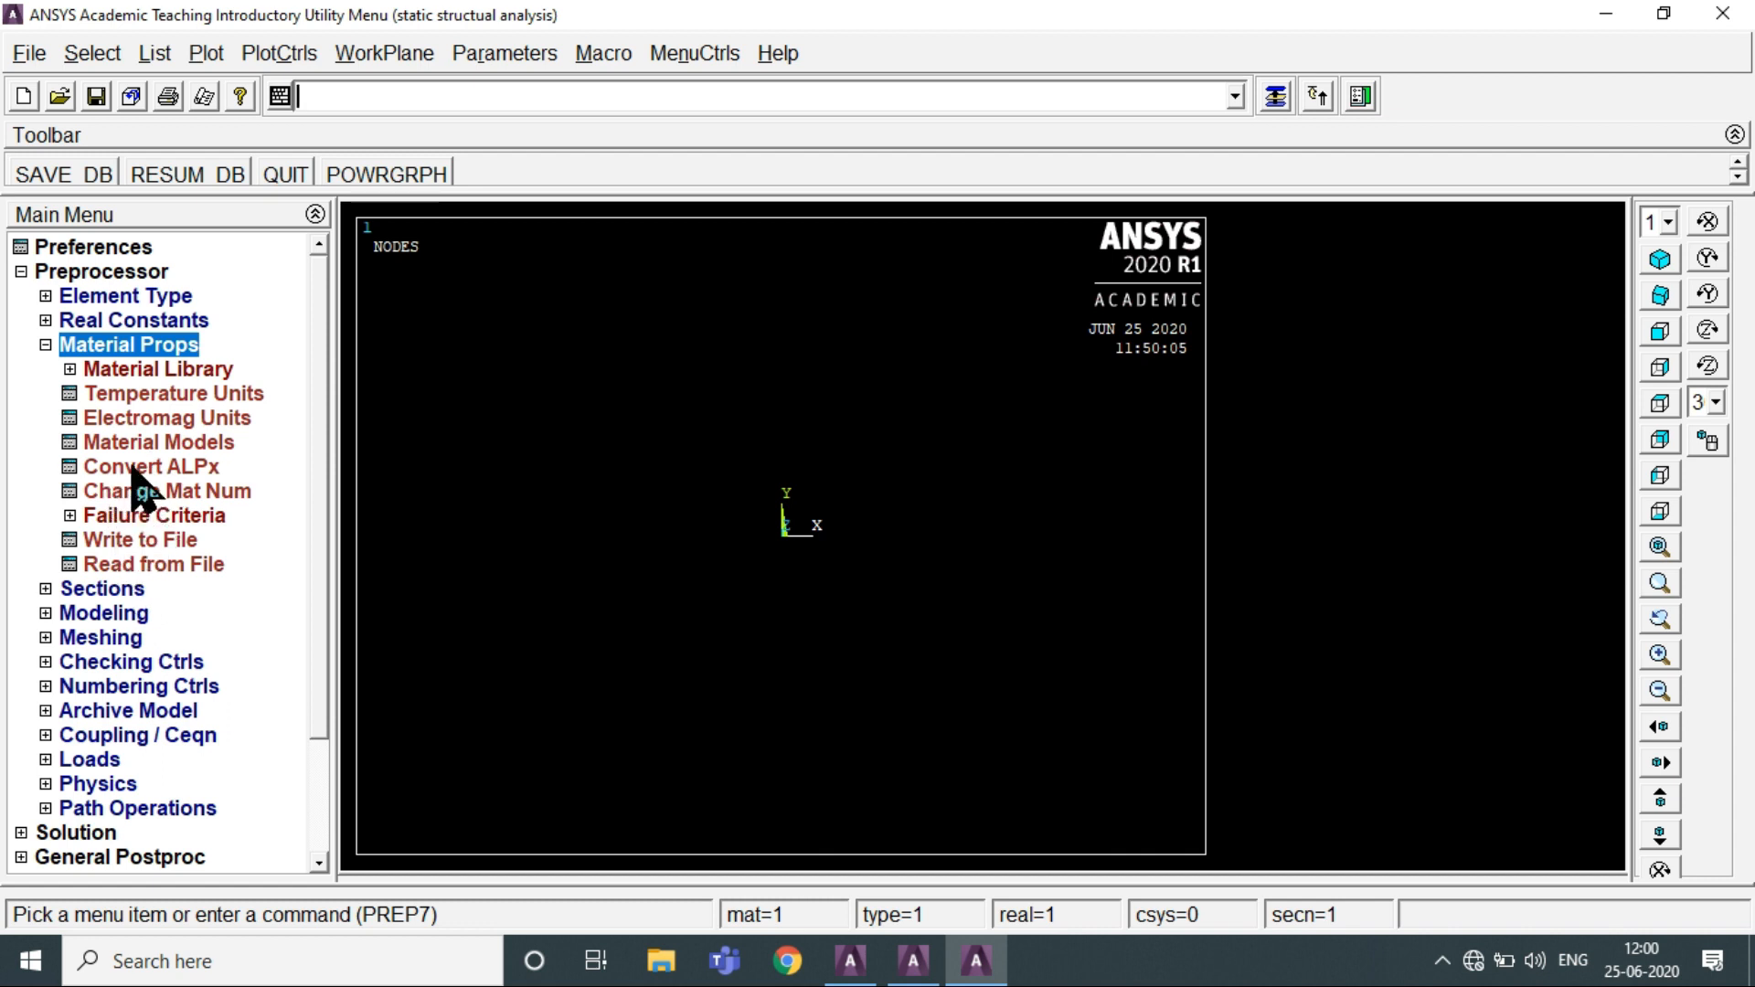
click(157, 448)
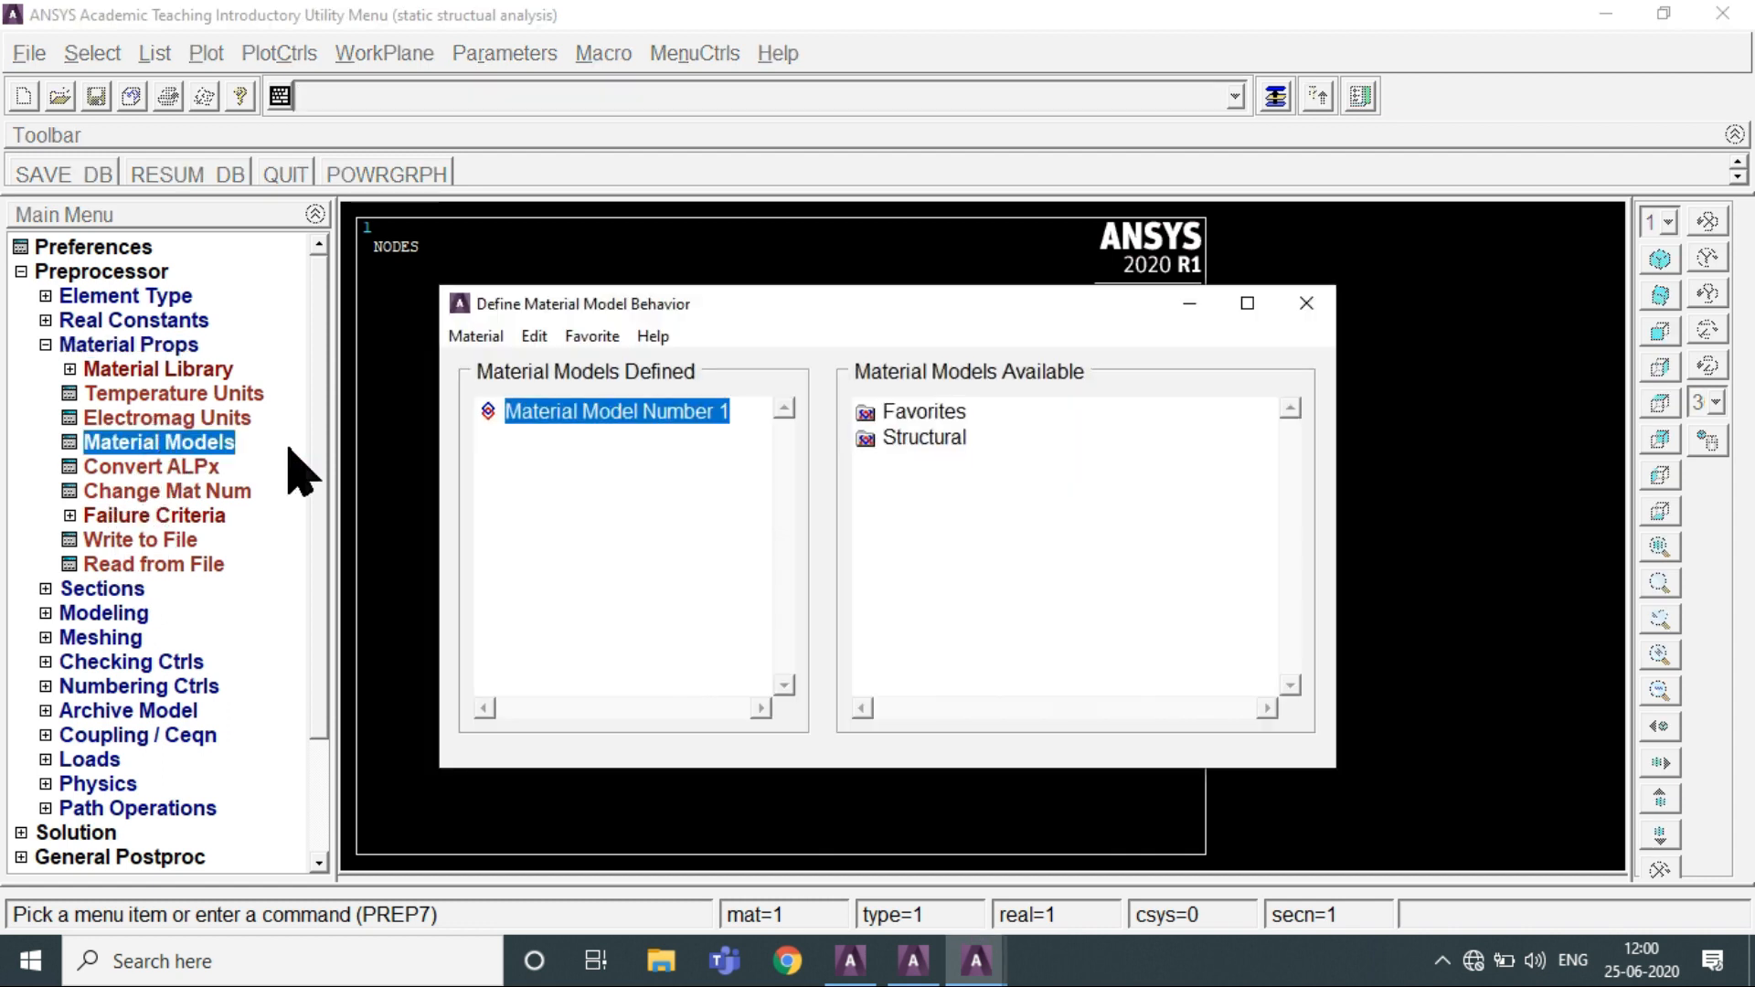
double_click(923, 439)
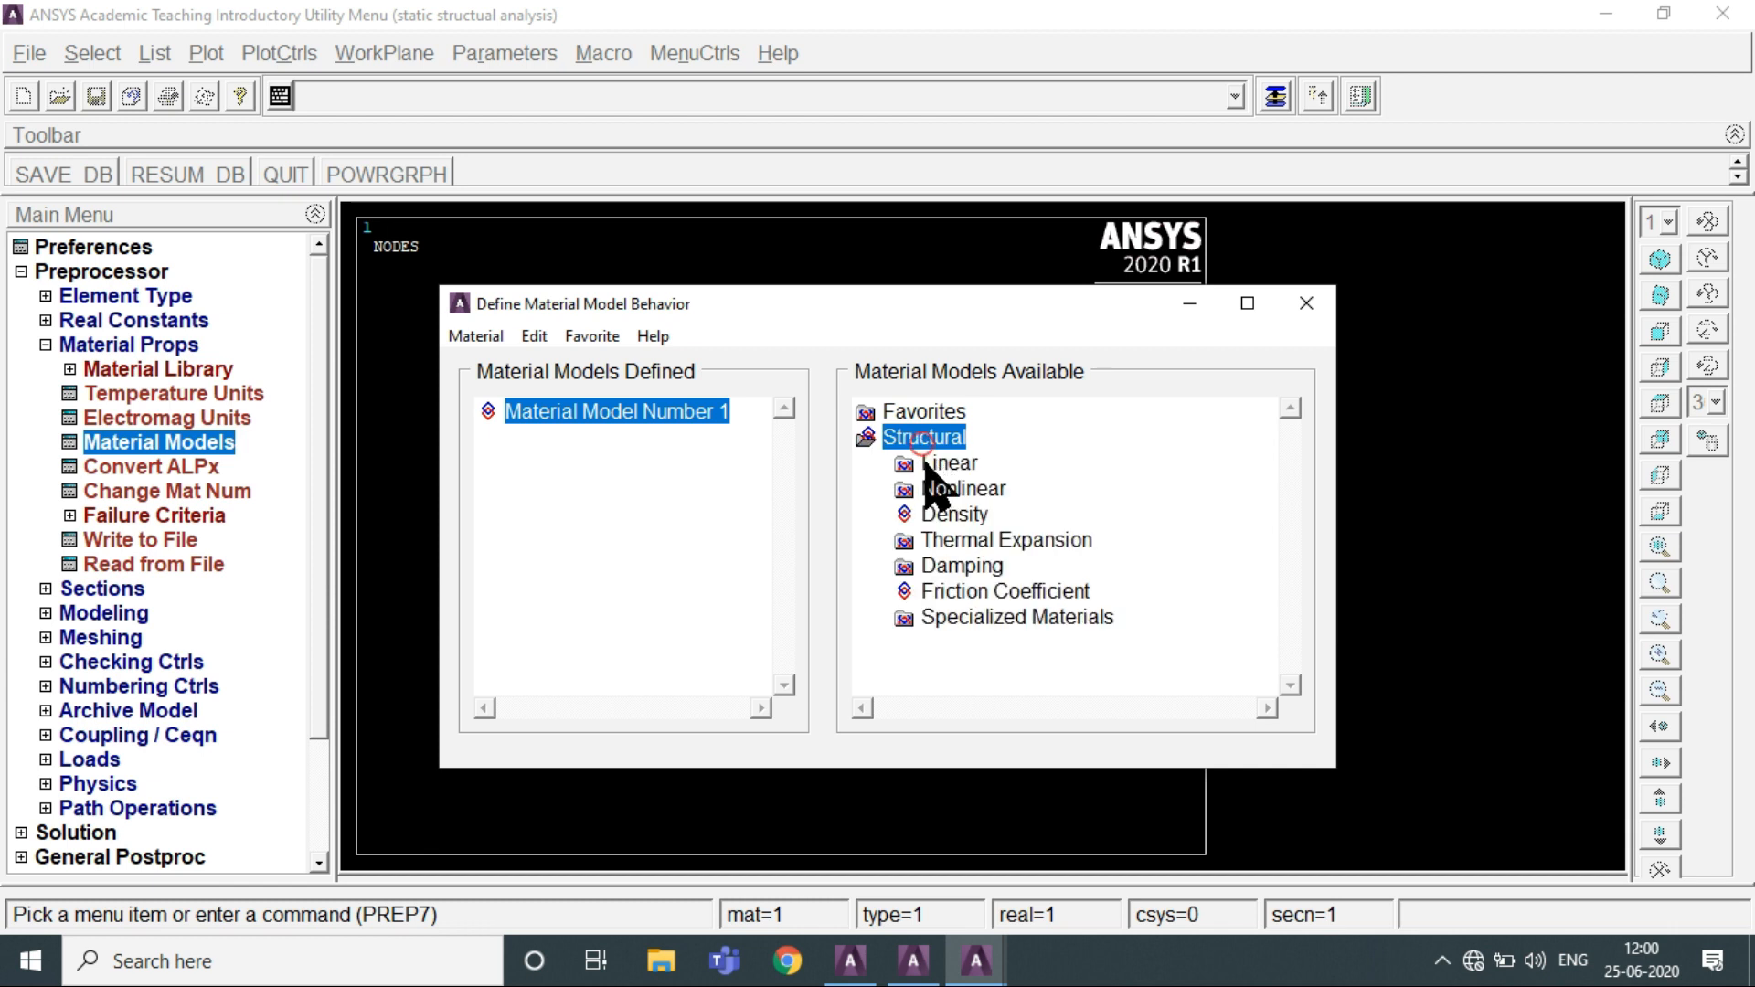
double_click(932, 463)
double_click(979, 490)
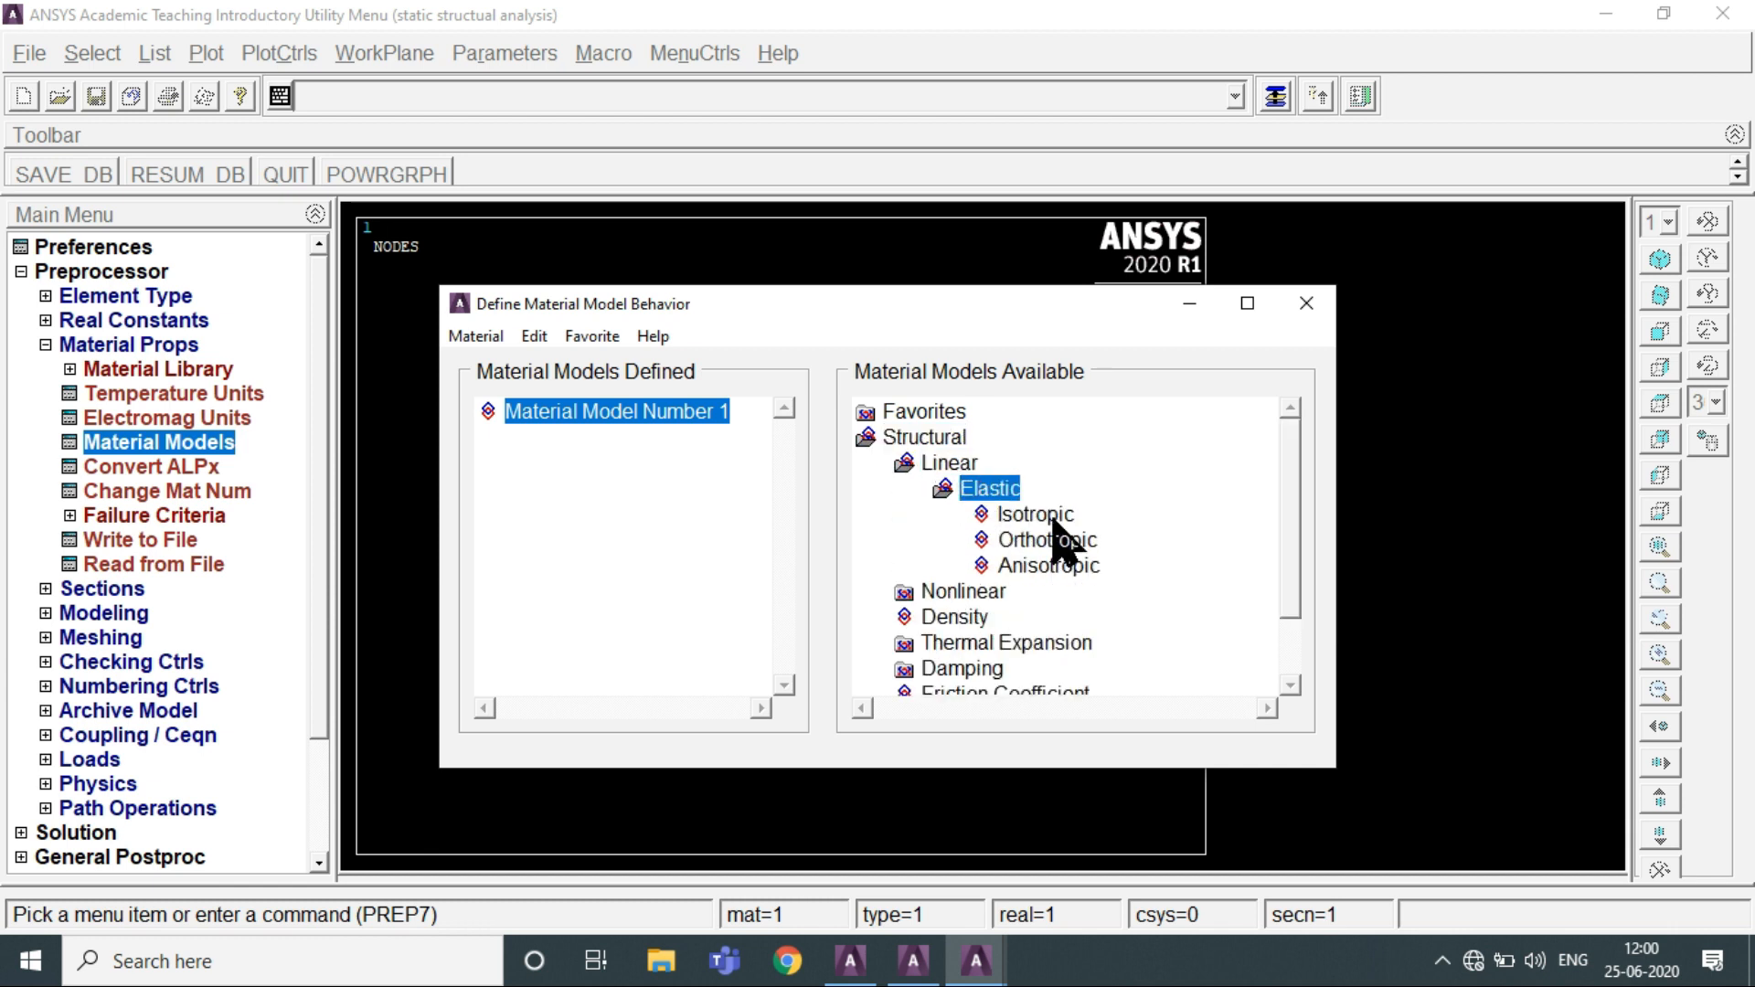
double_click(1053, 517)
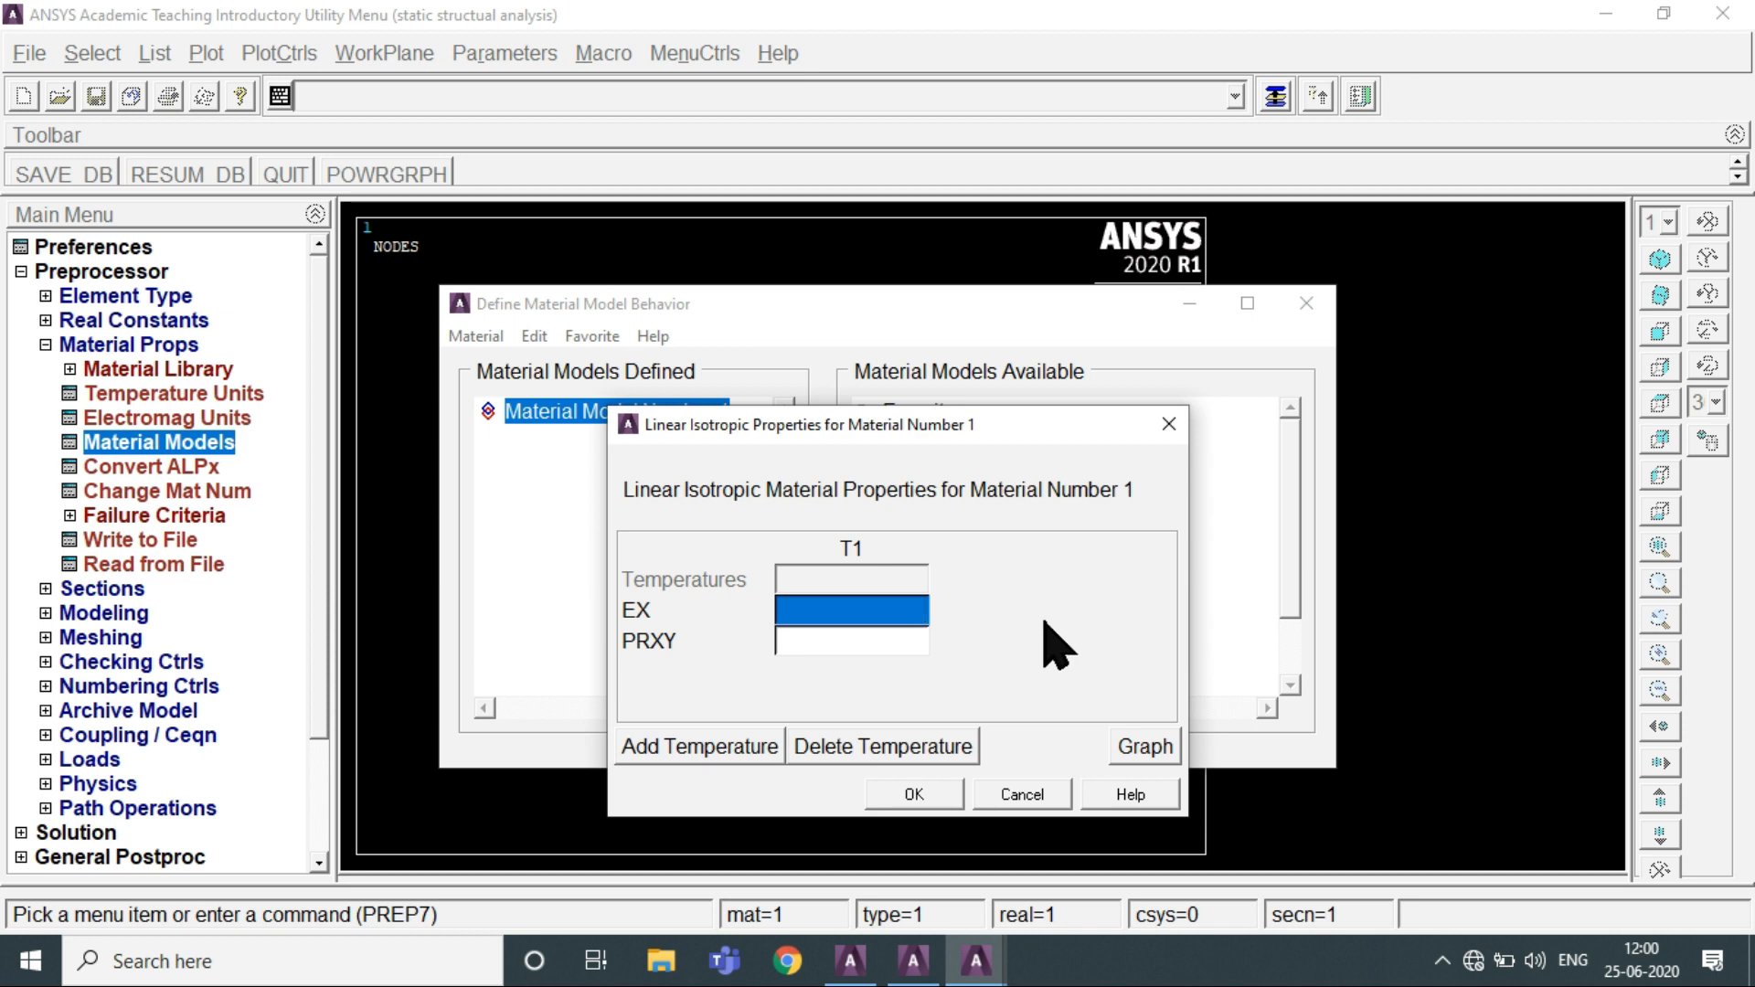
click(894, 608)
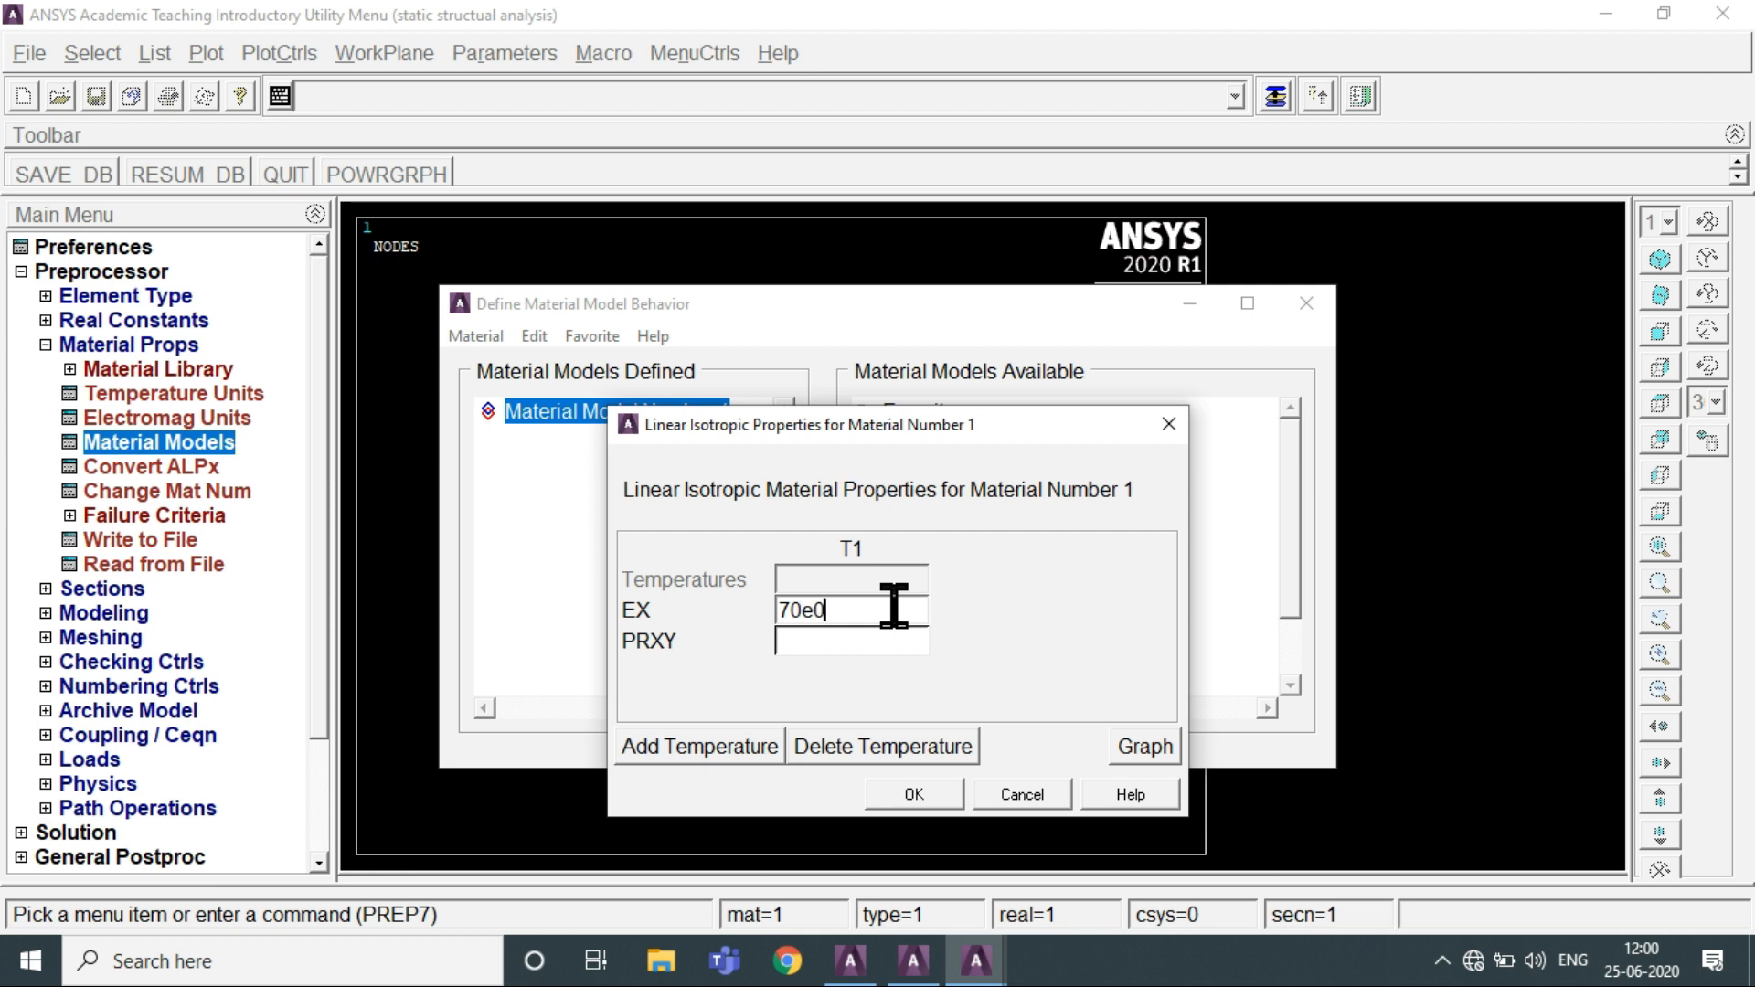
text(70e09)
click(886, 640)
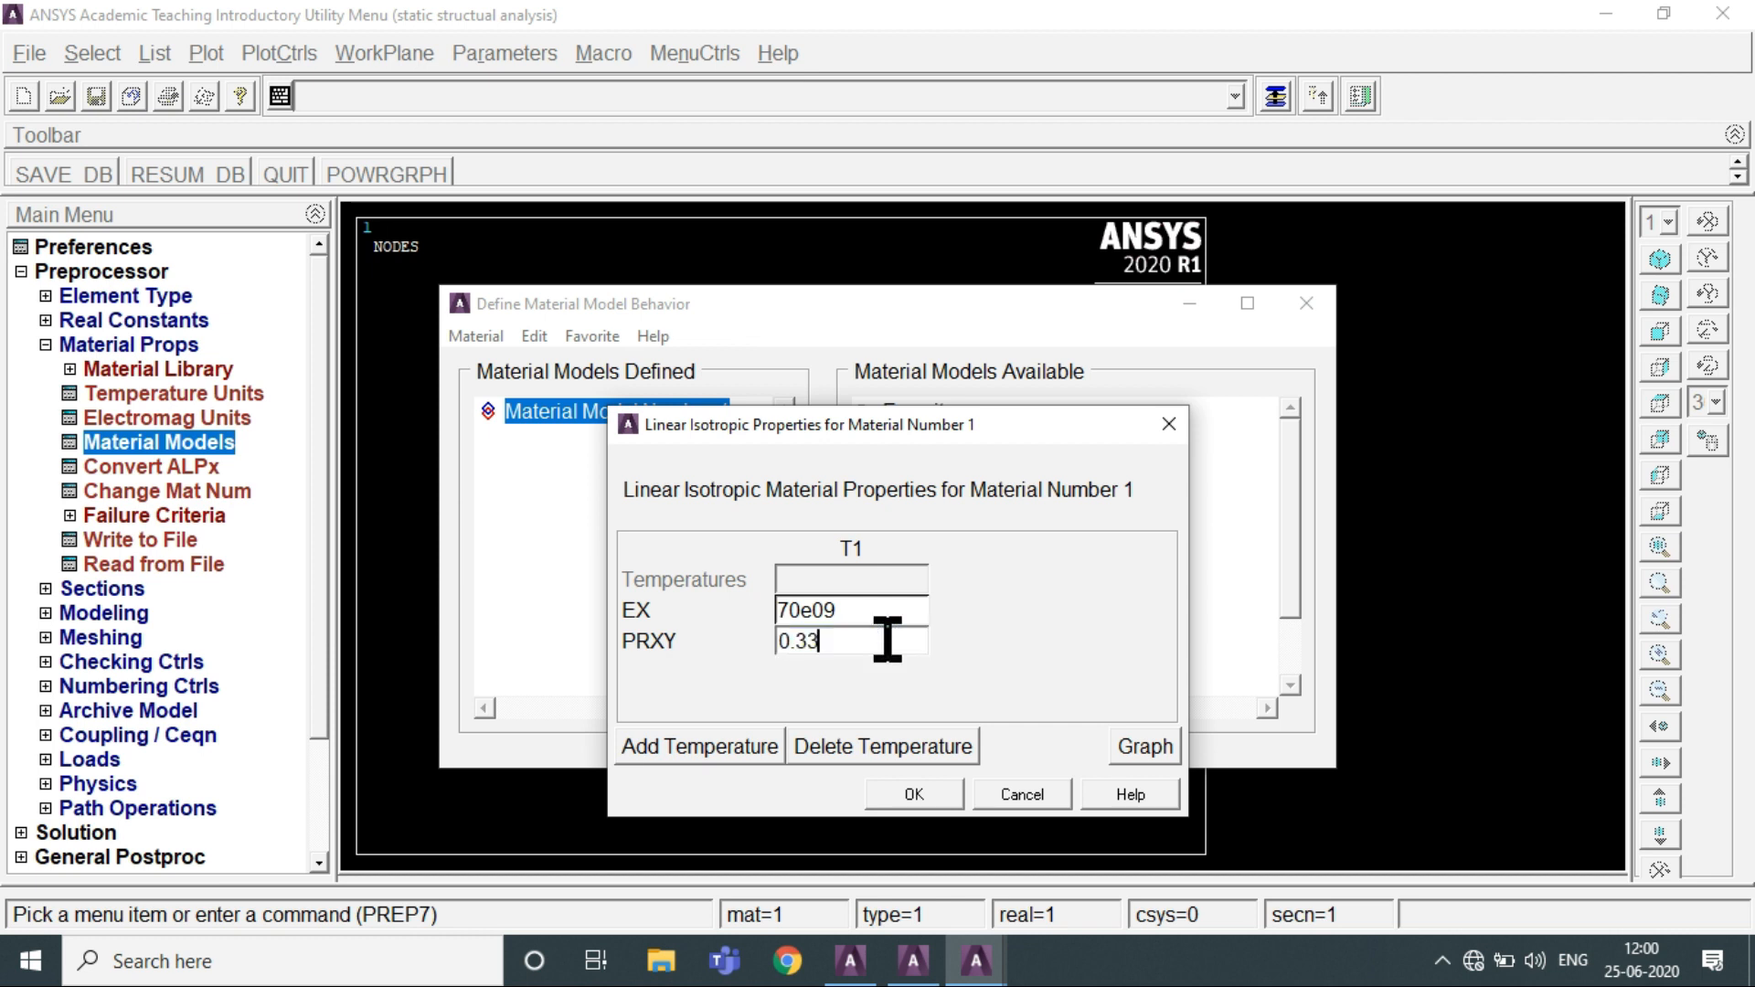
click(914, 794)
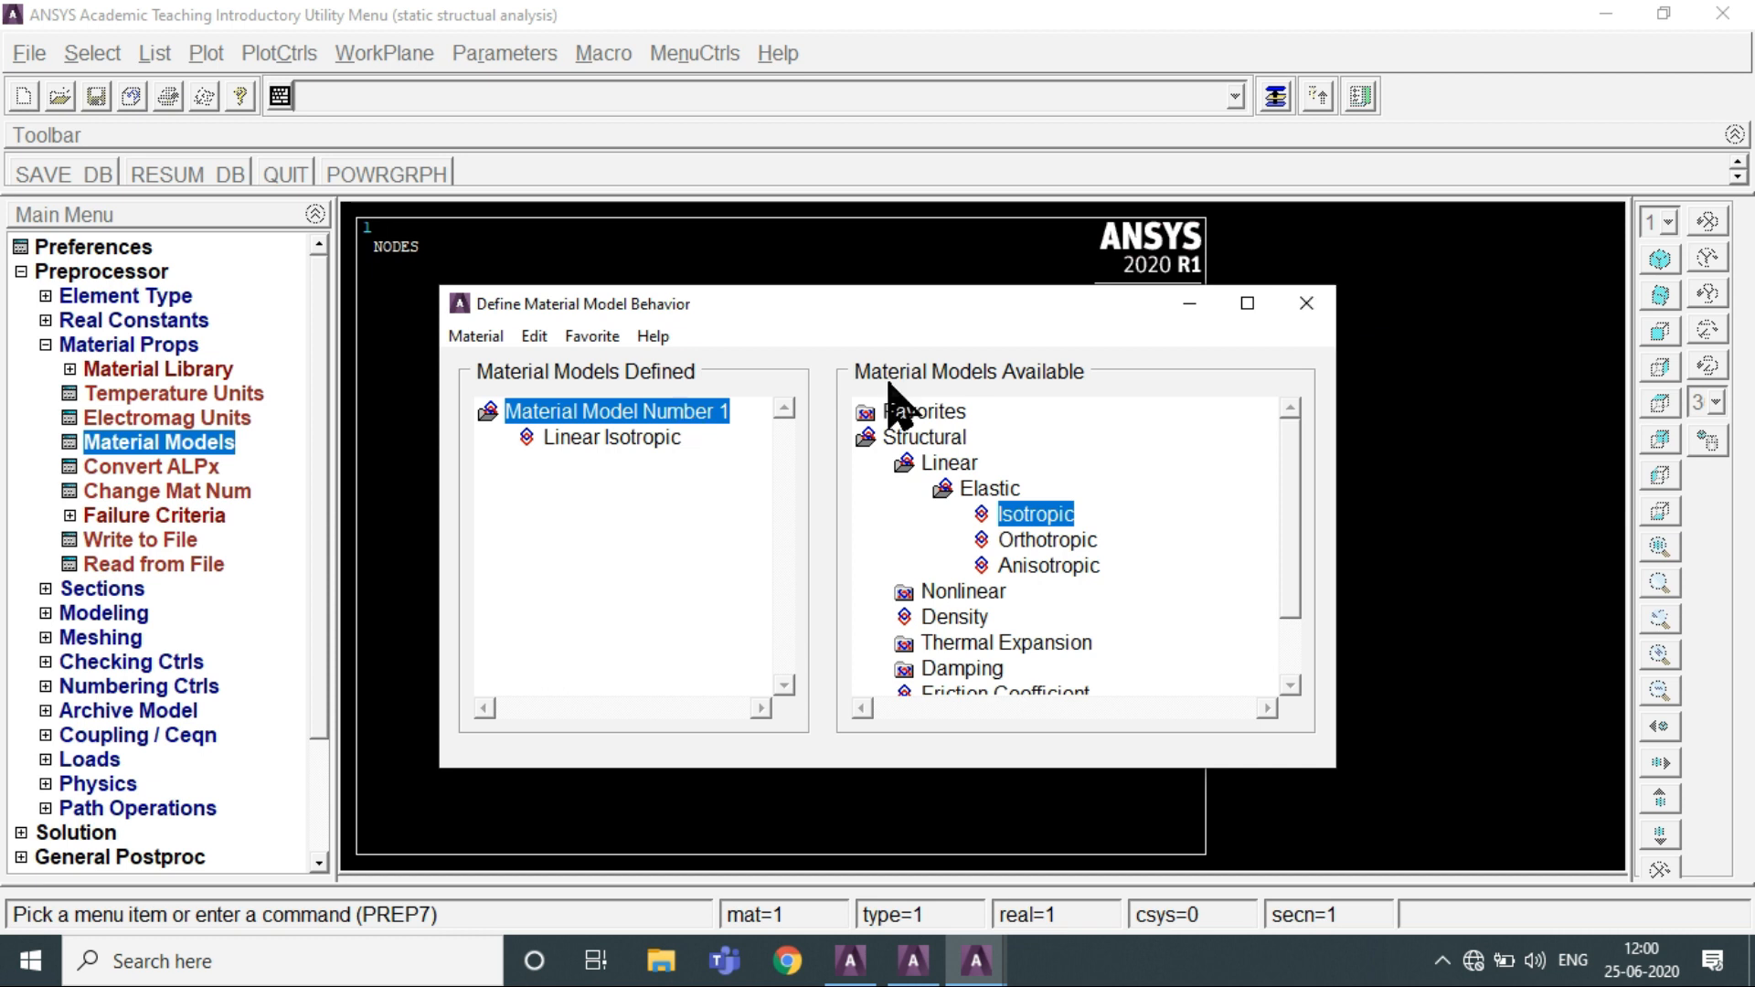
click(1300, 304)
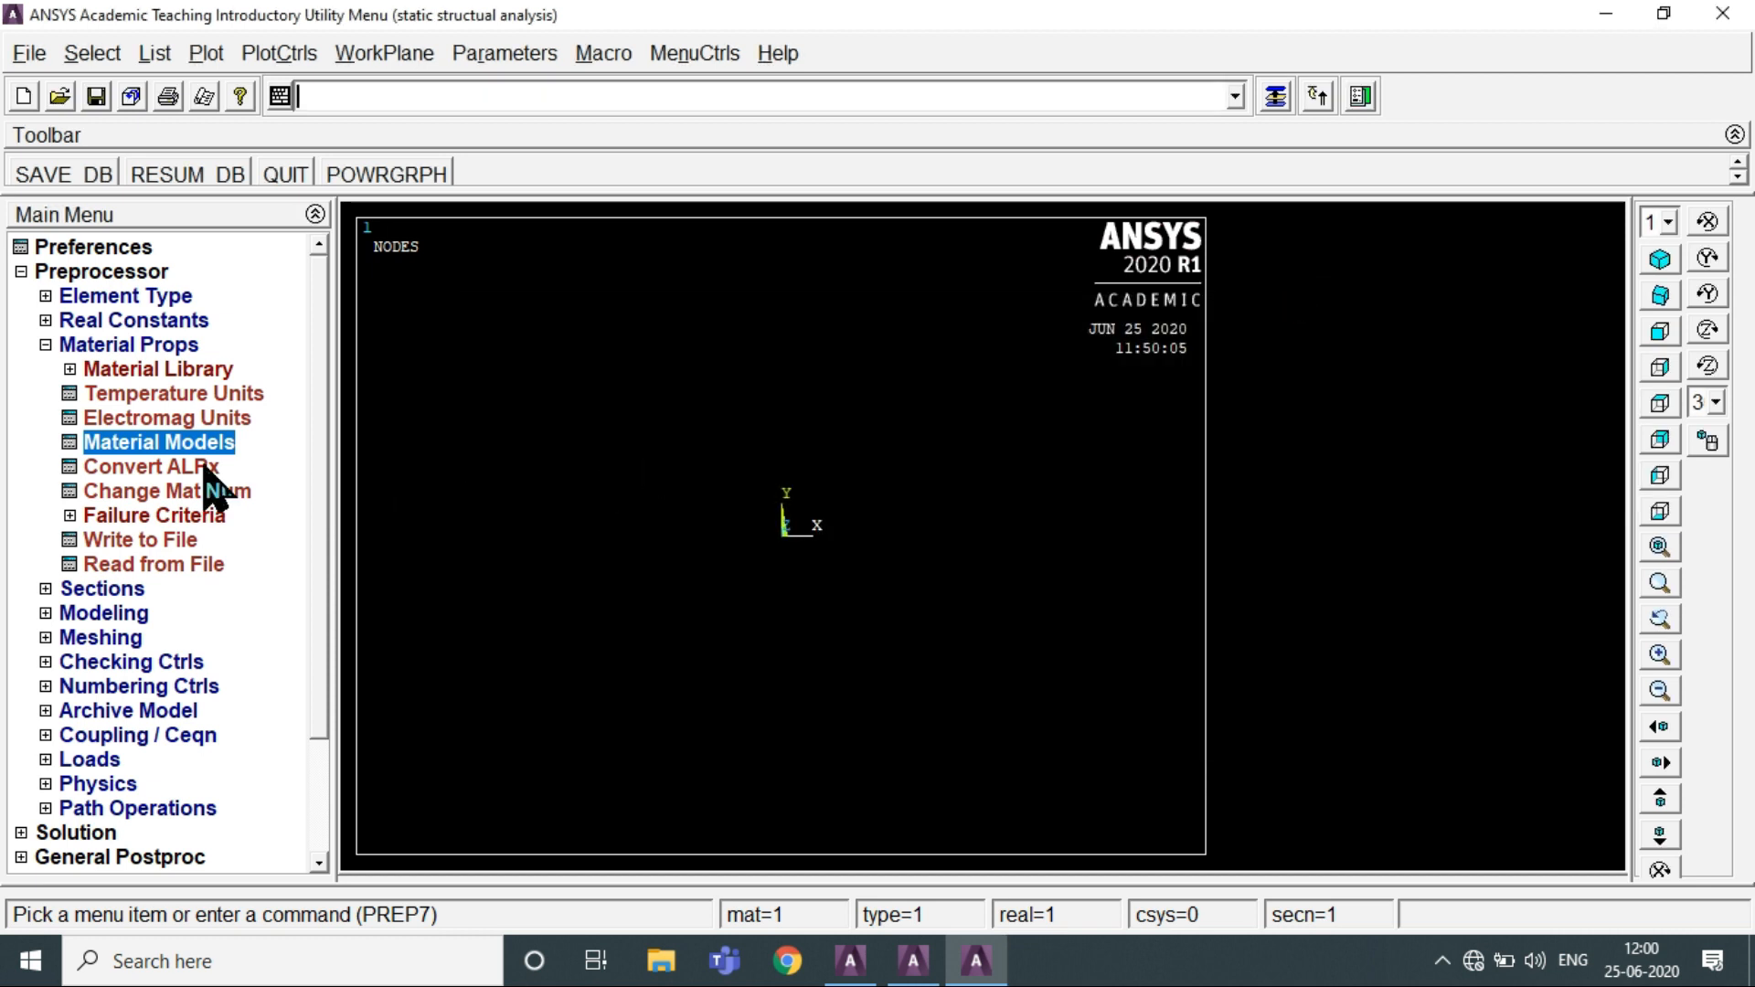
Create a rectangular area by two corners from the origin (0, 0) with width 100 and height 50
click(128, 612)
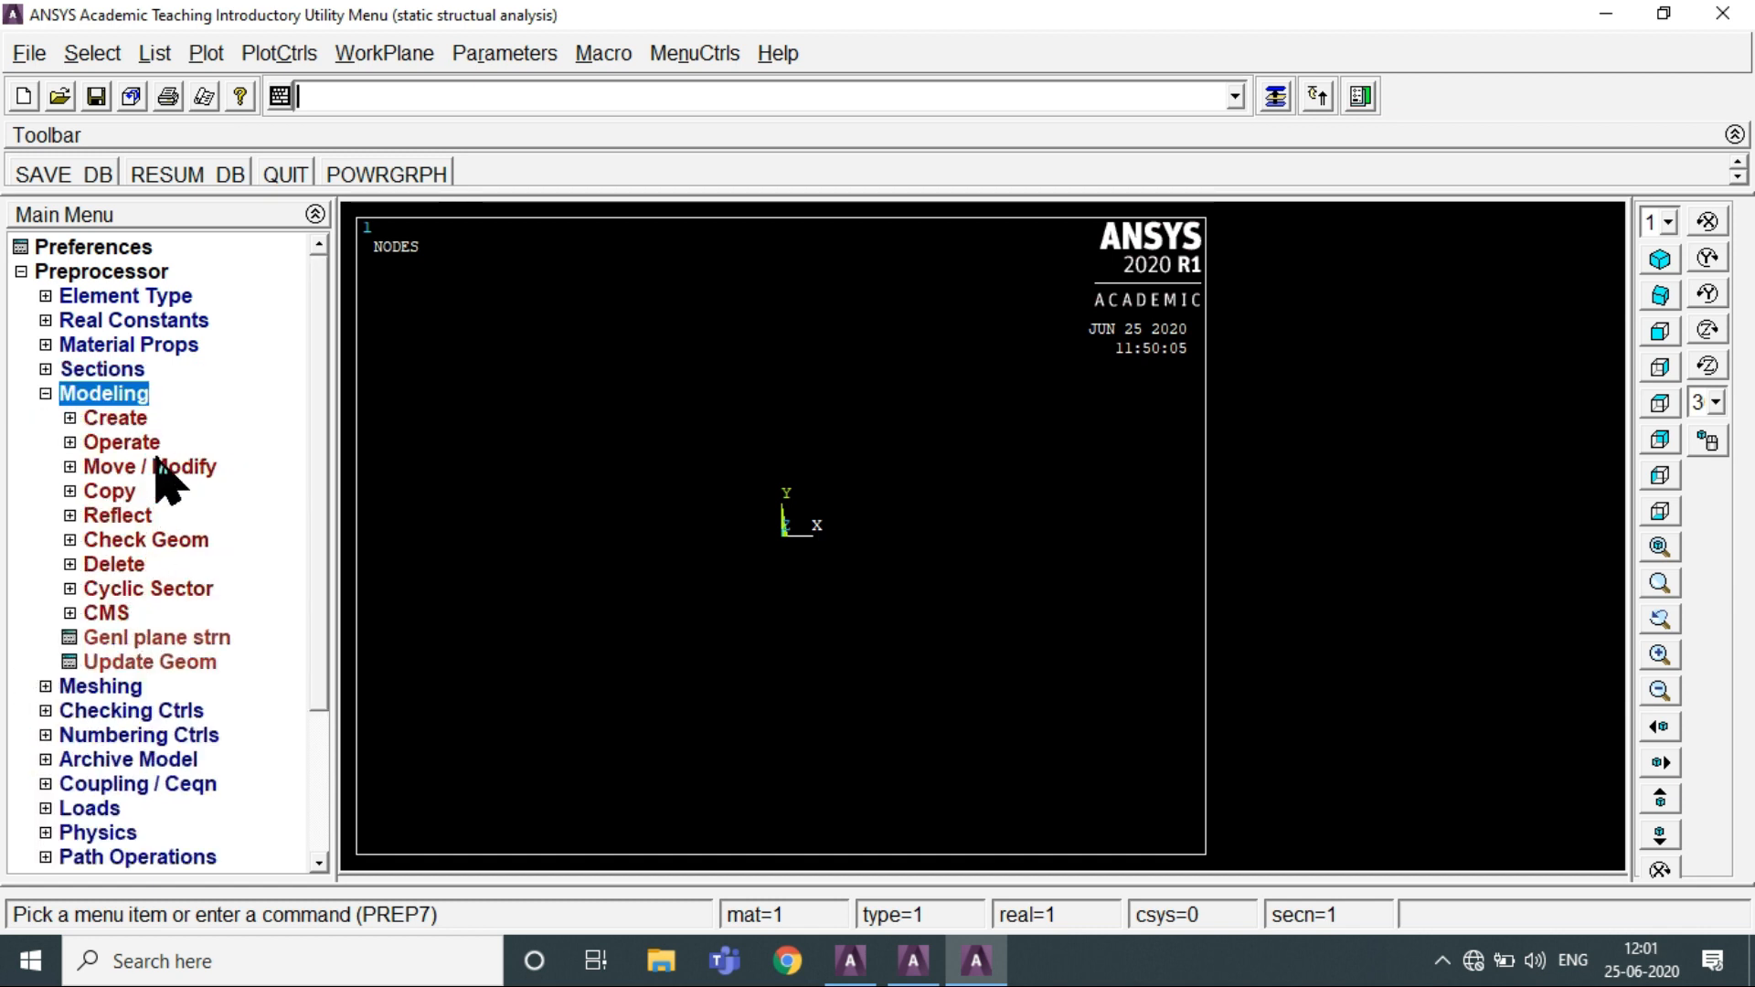
click(117, 418)
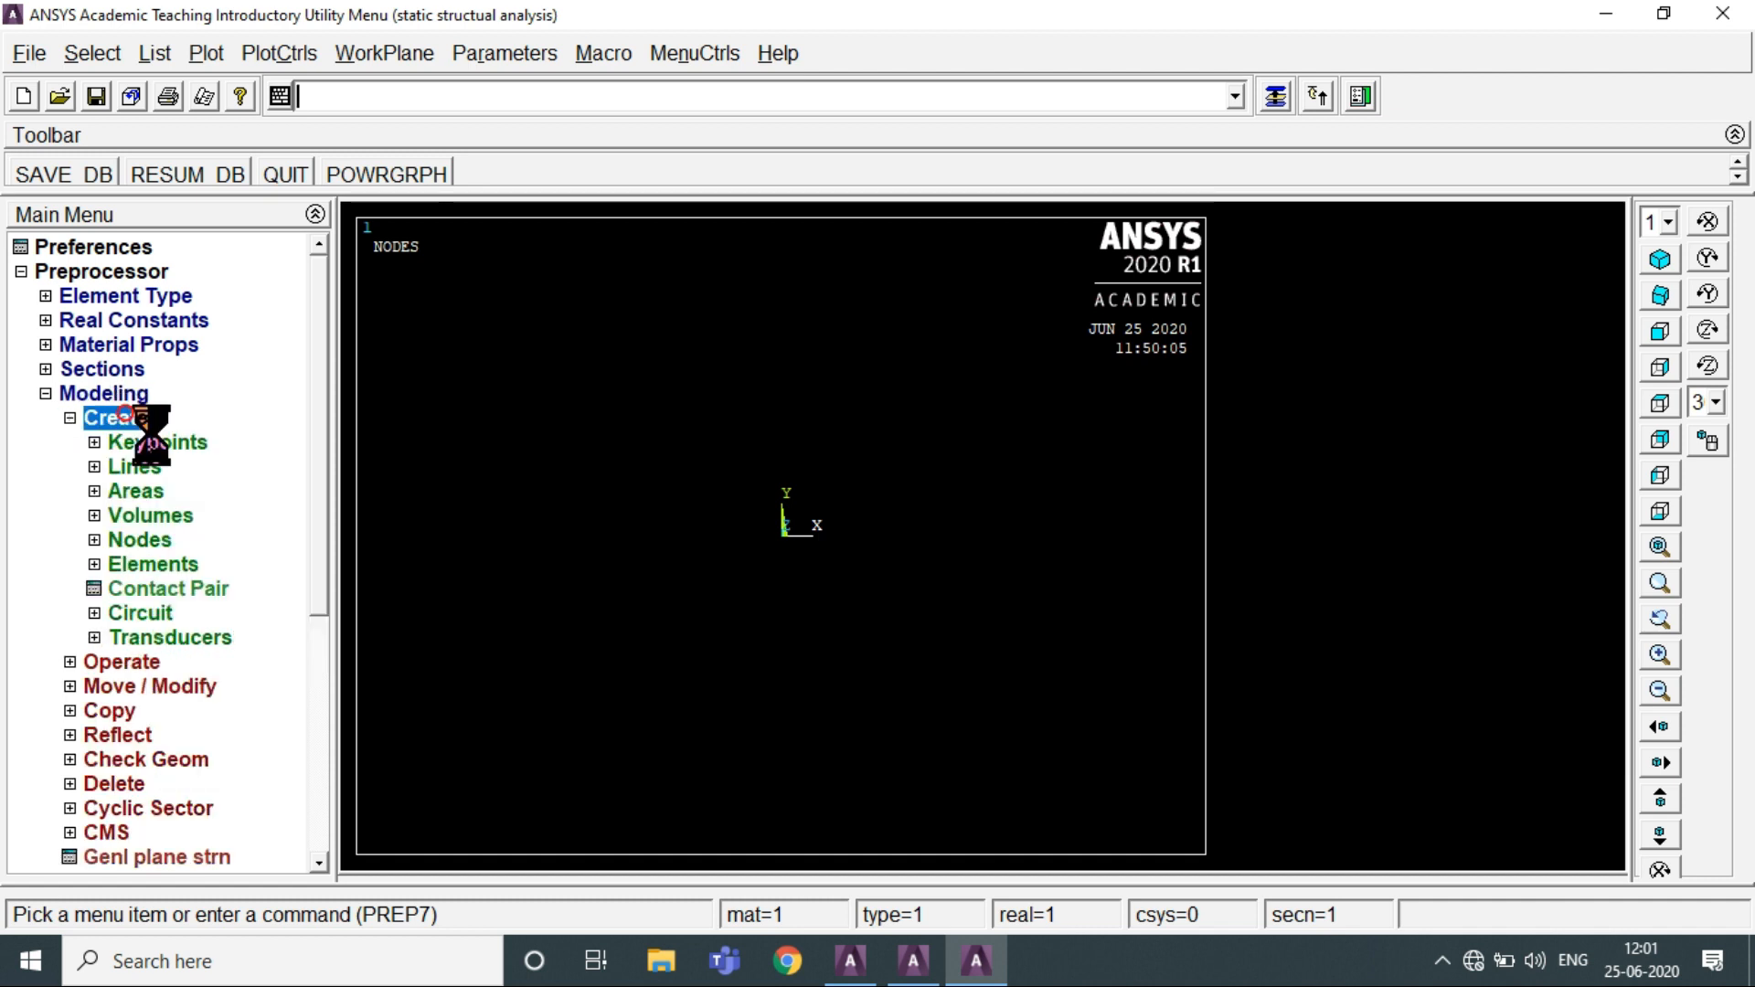
click(137, 491)
click(178, 539)
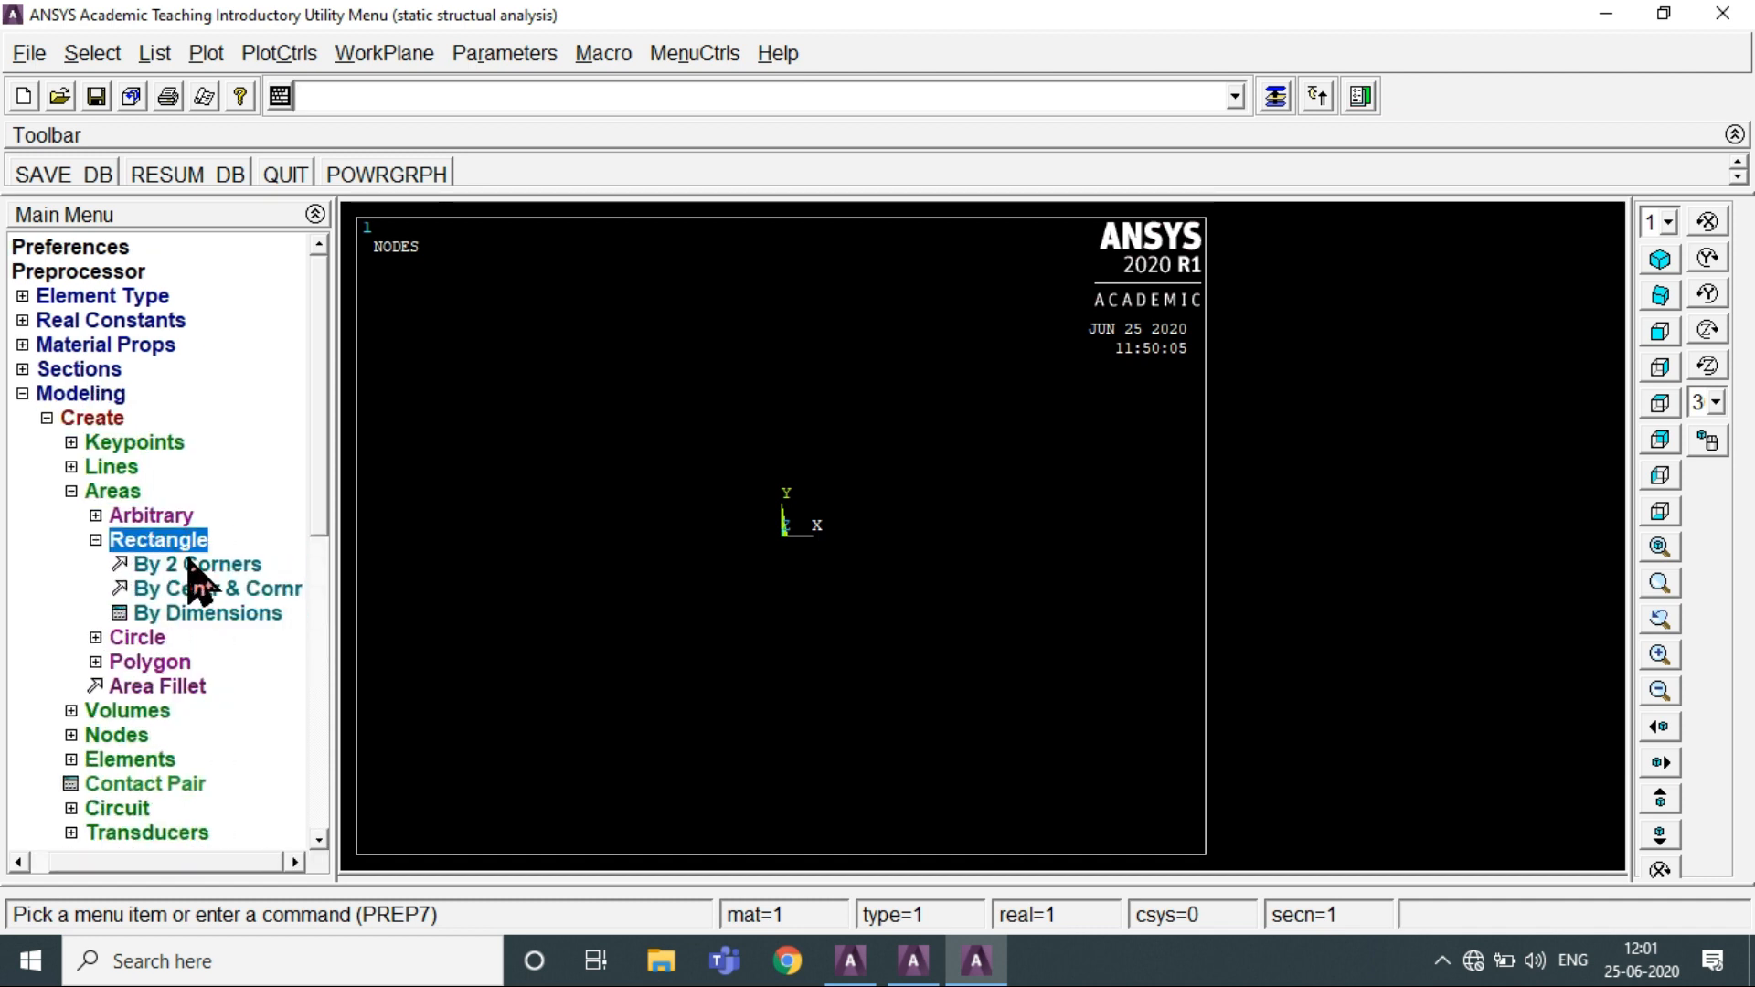
click(201, 566)
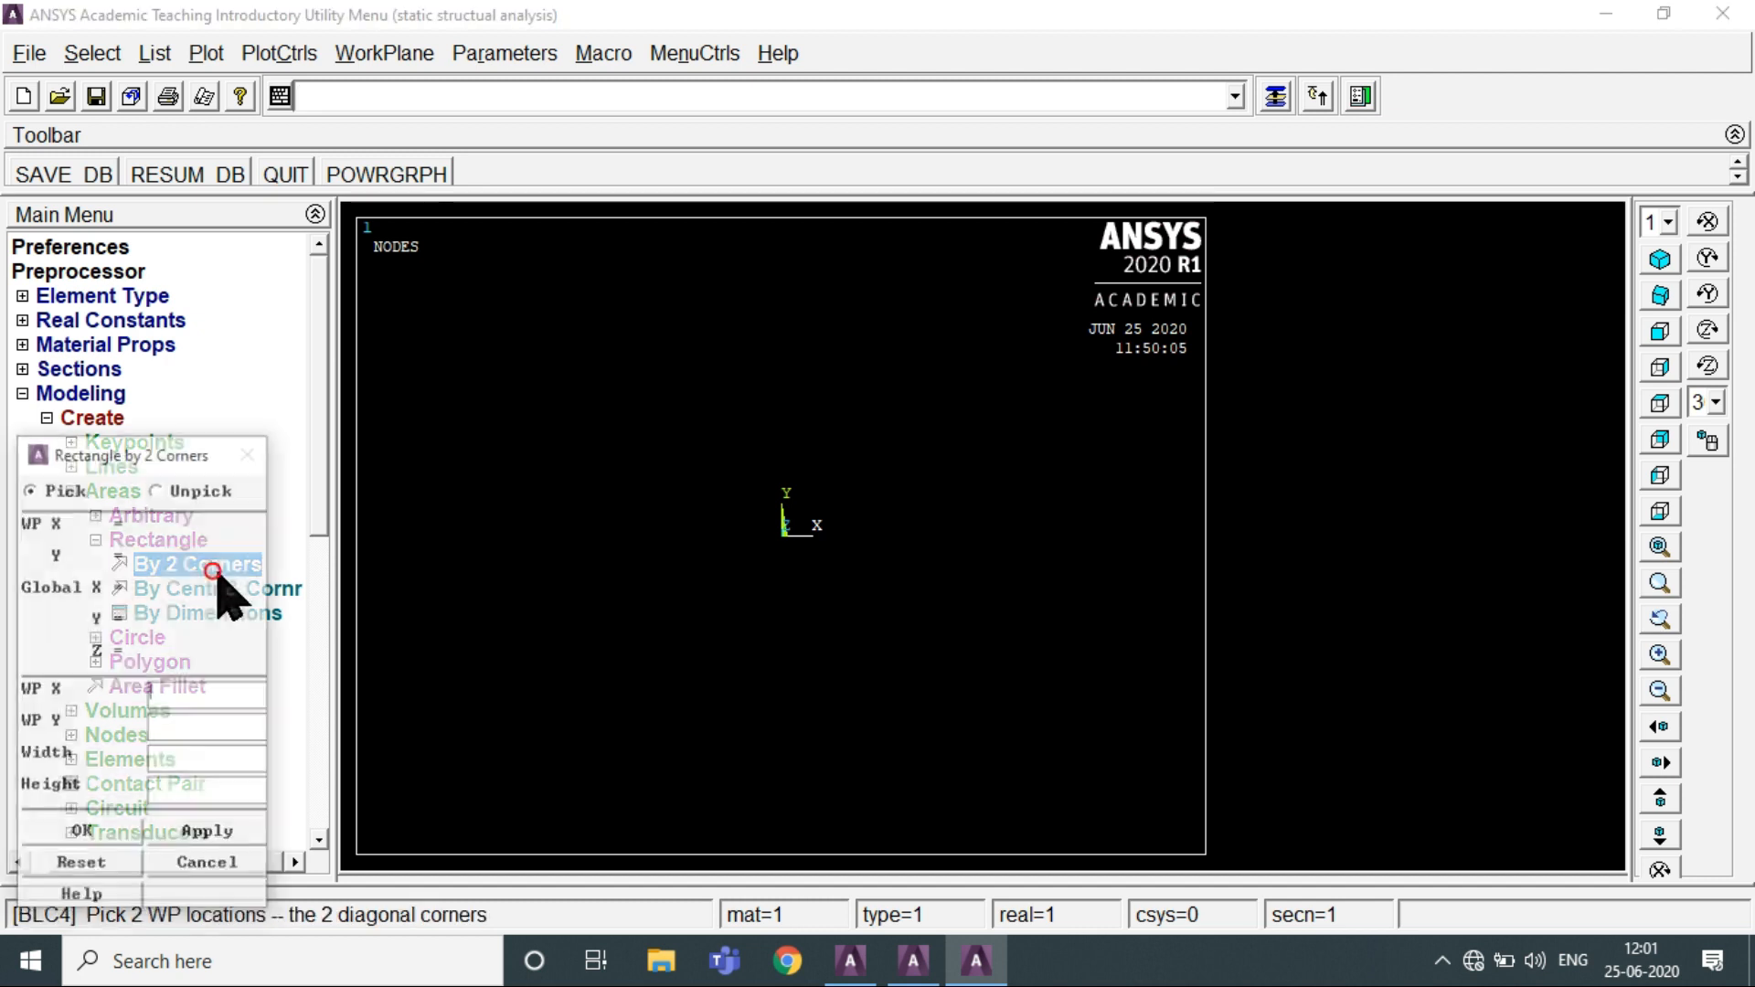
click(208, 702)
text(0)
click(177, 731)
text(0)
click(178, 763)
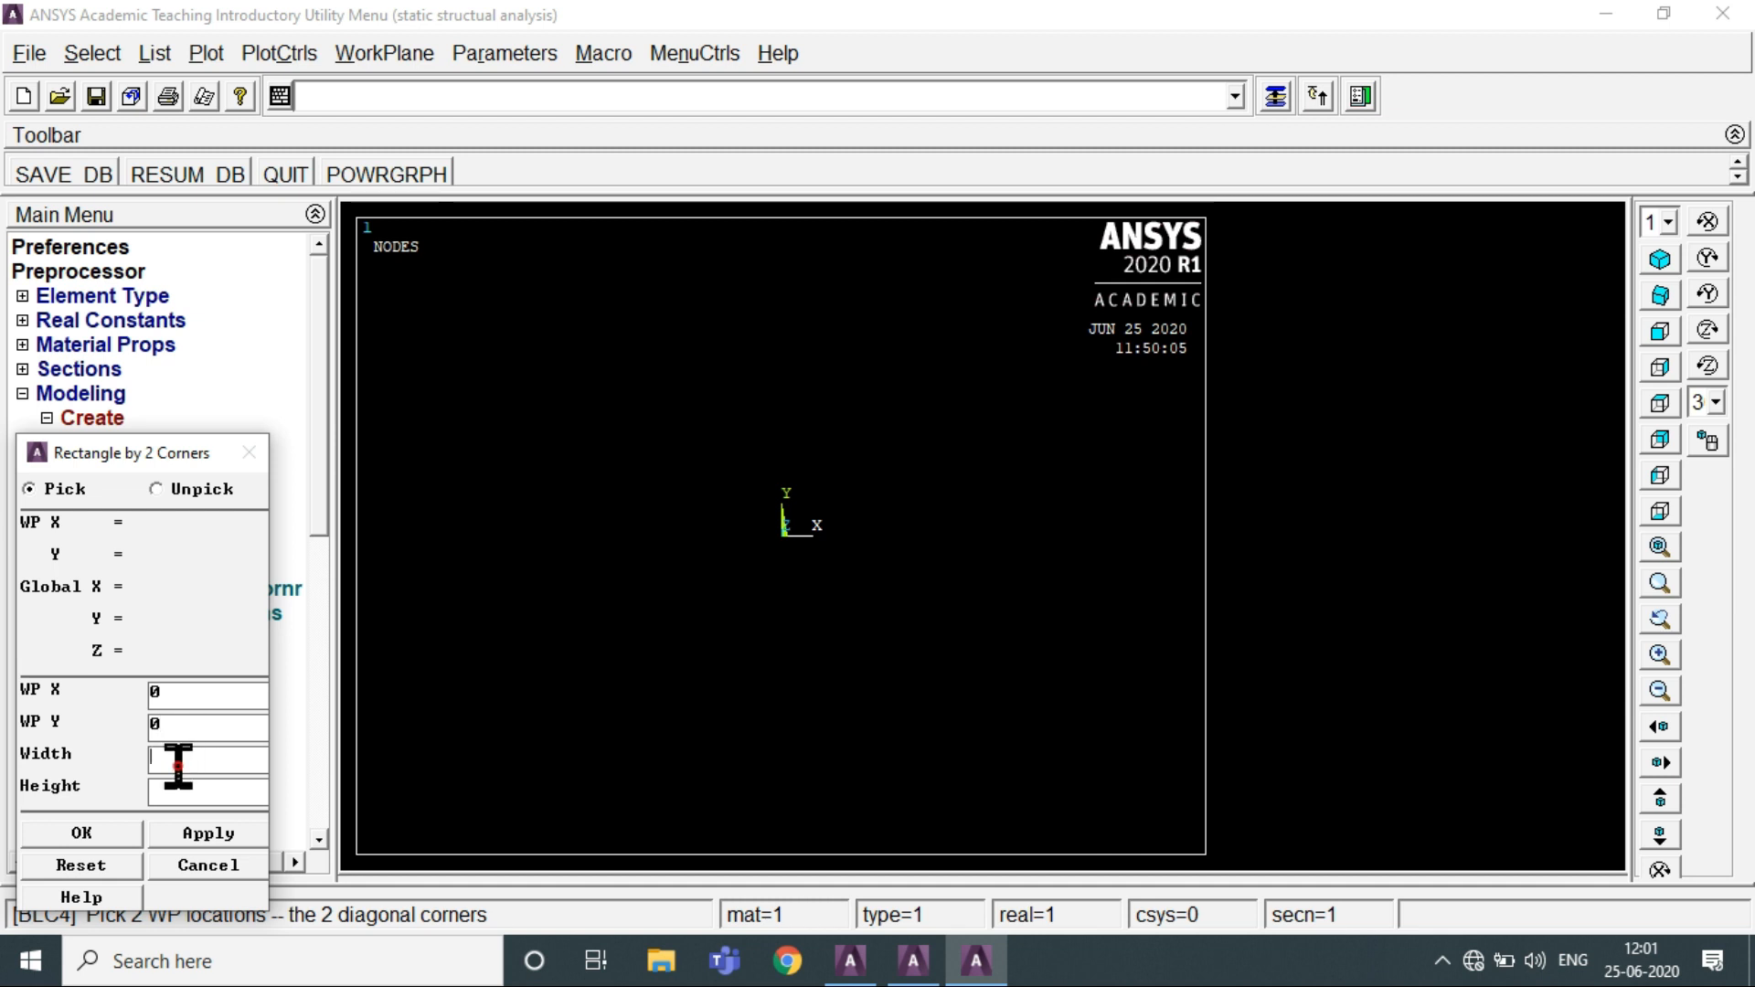
text(100)
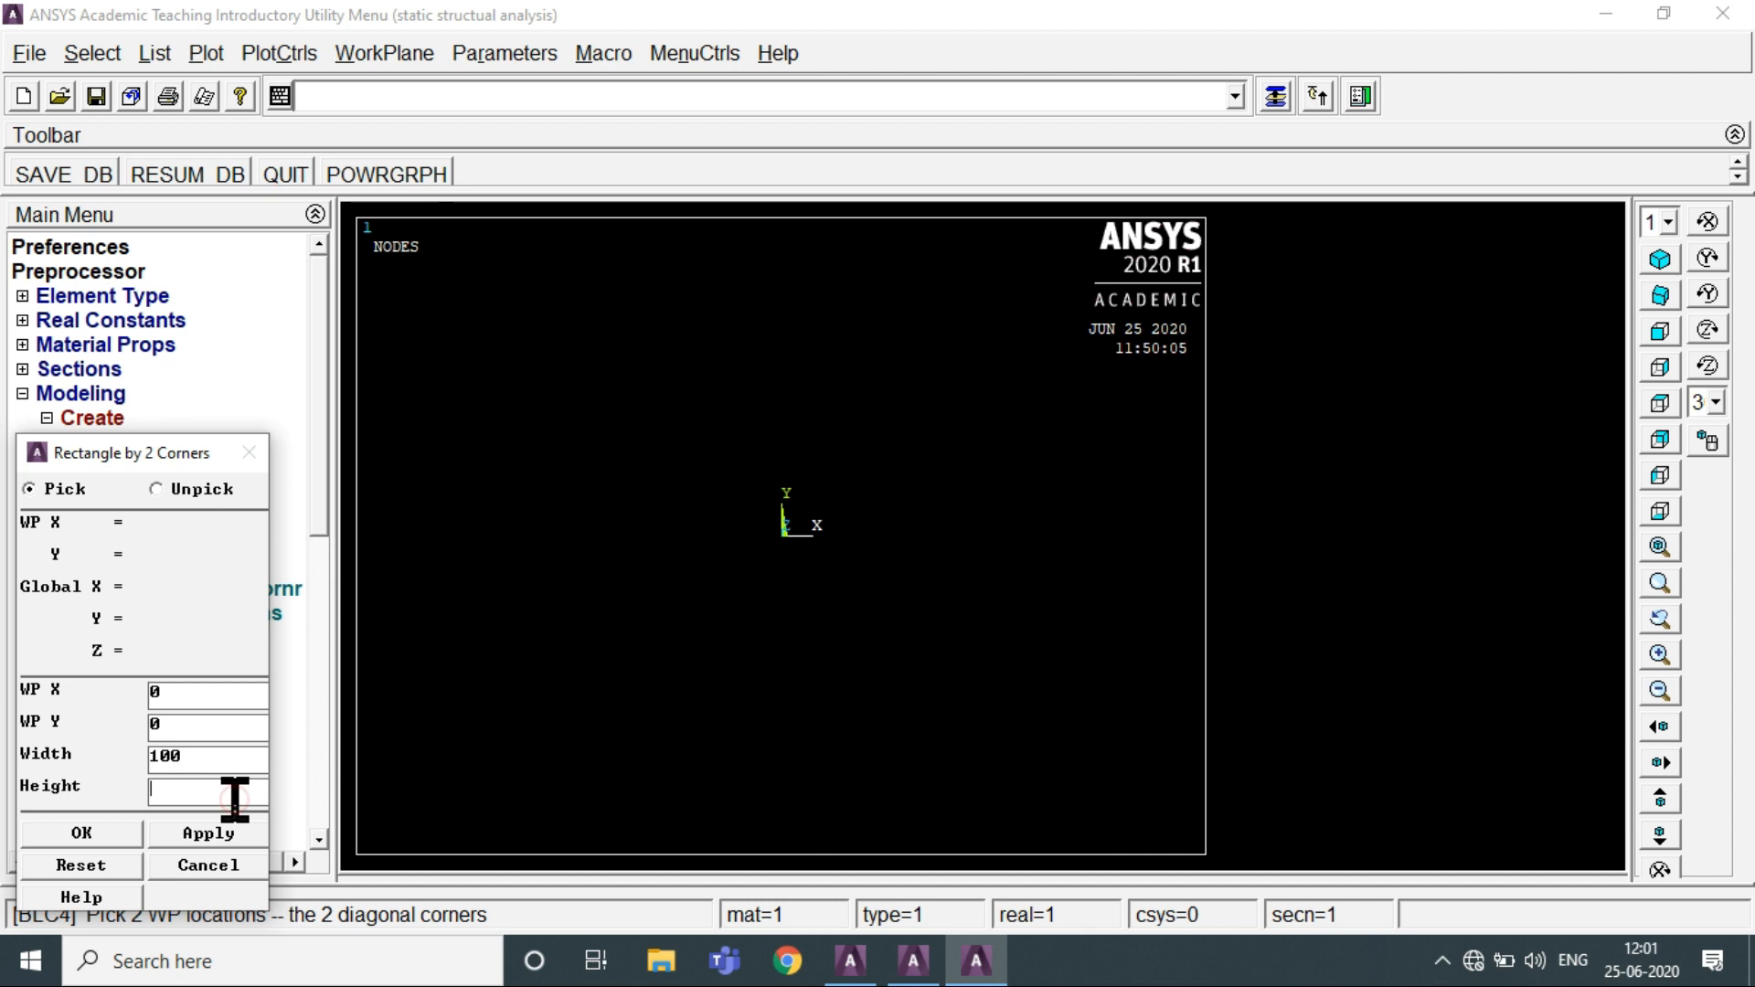
text(50)
click(91, 834)
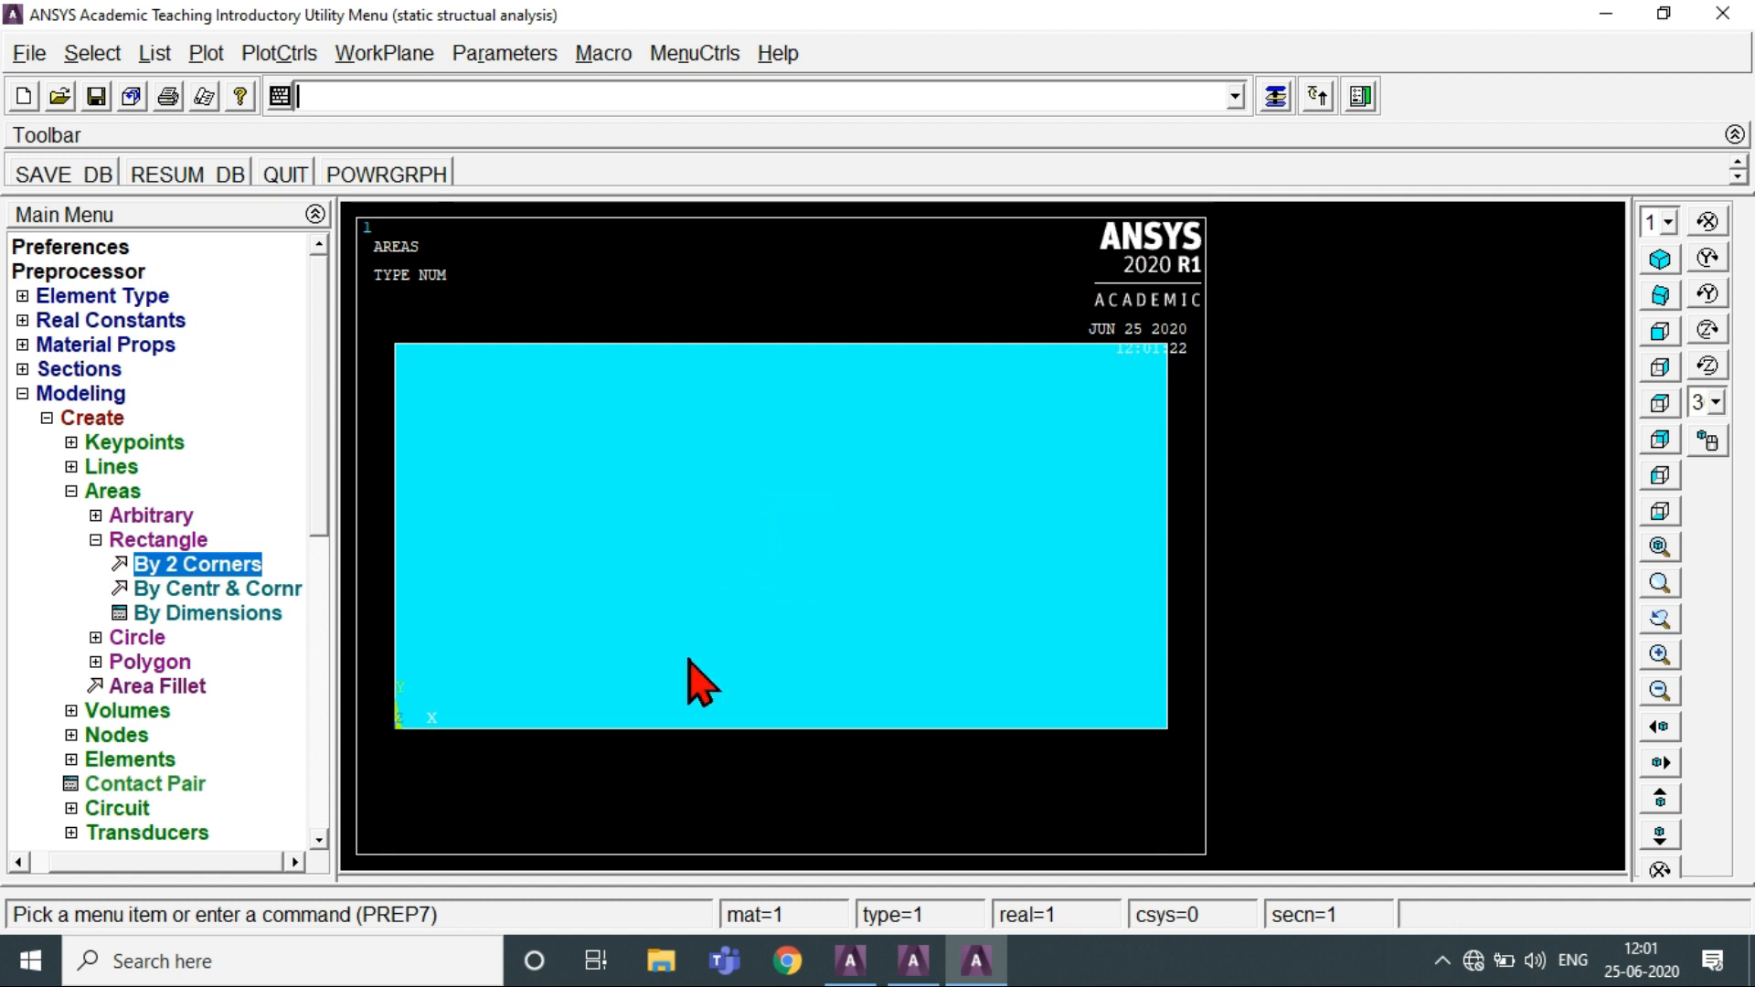
Create a solid circular area centred at WP X 50, WP Y 25 with a radius of 10
click(133, 638)
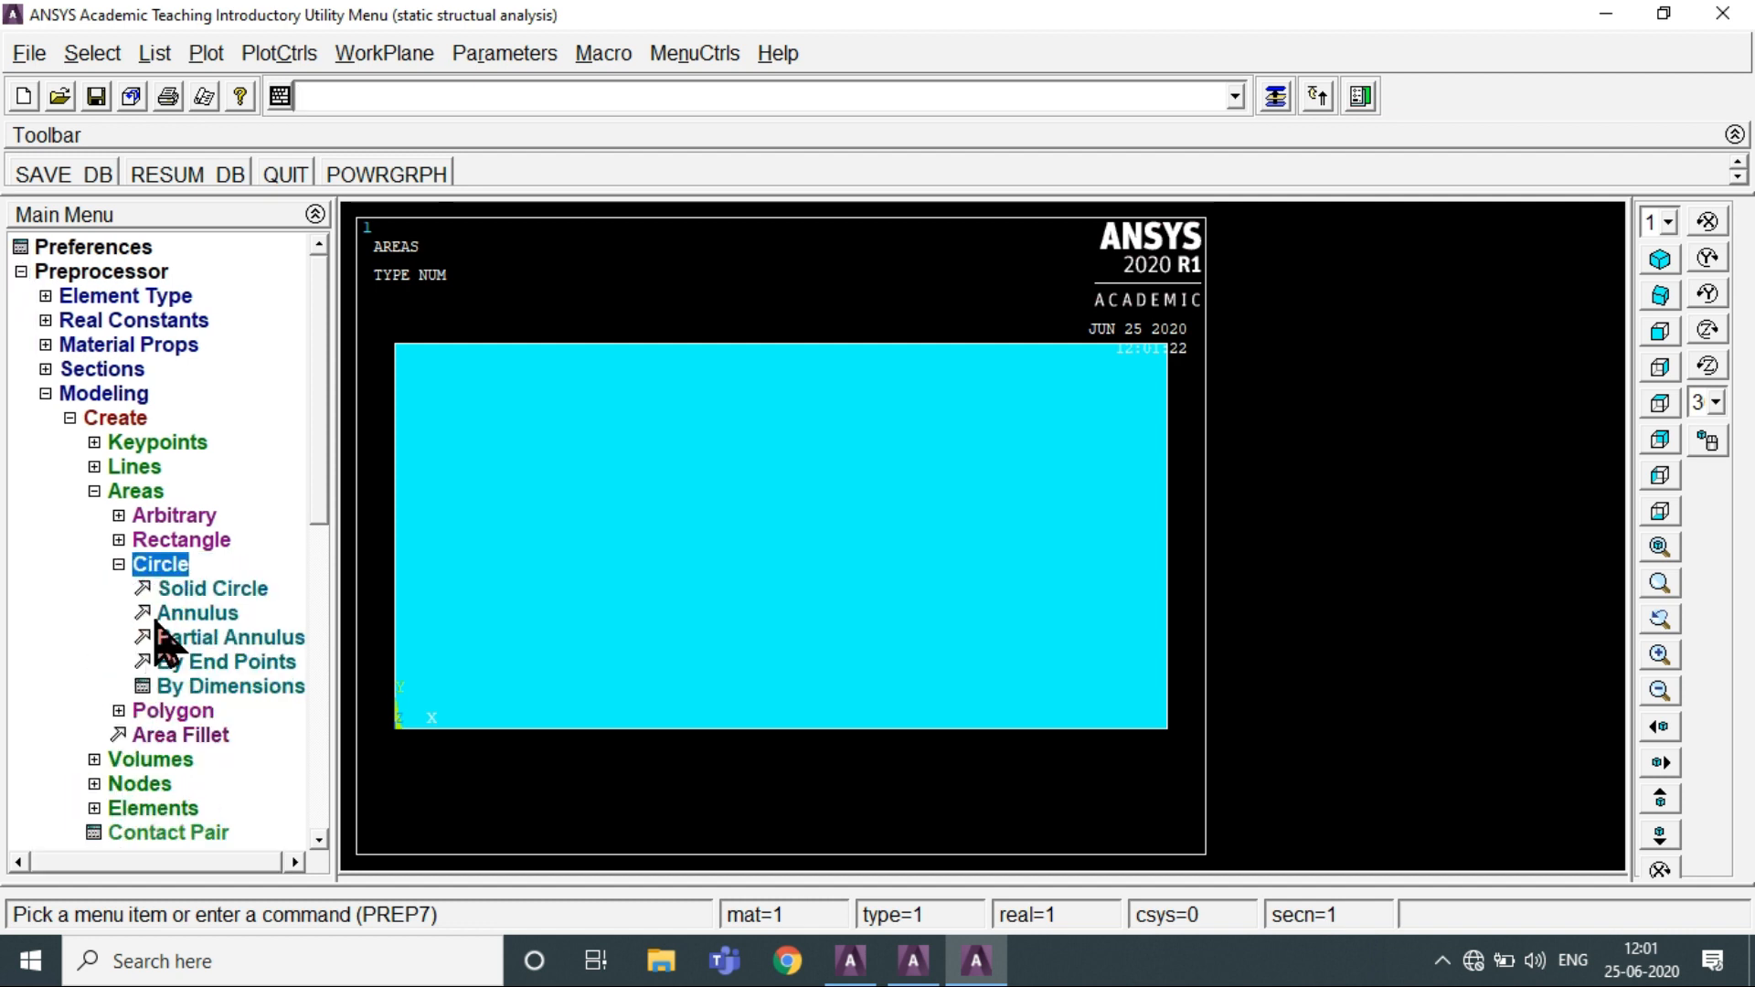
click(212, 589)
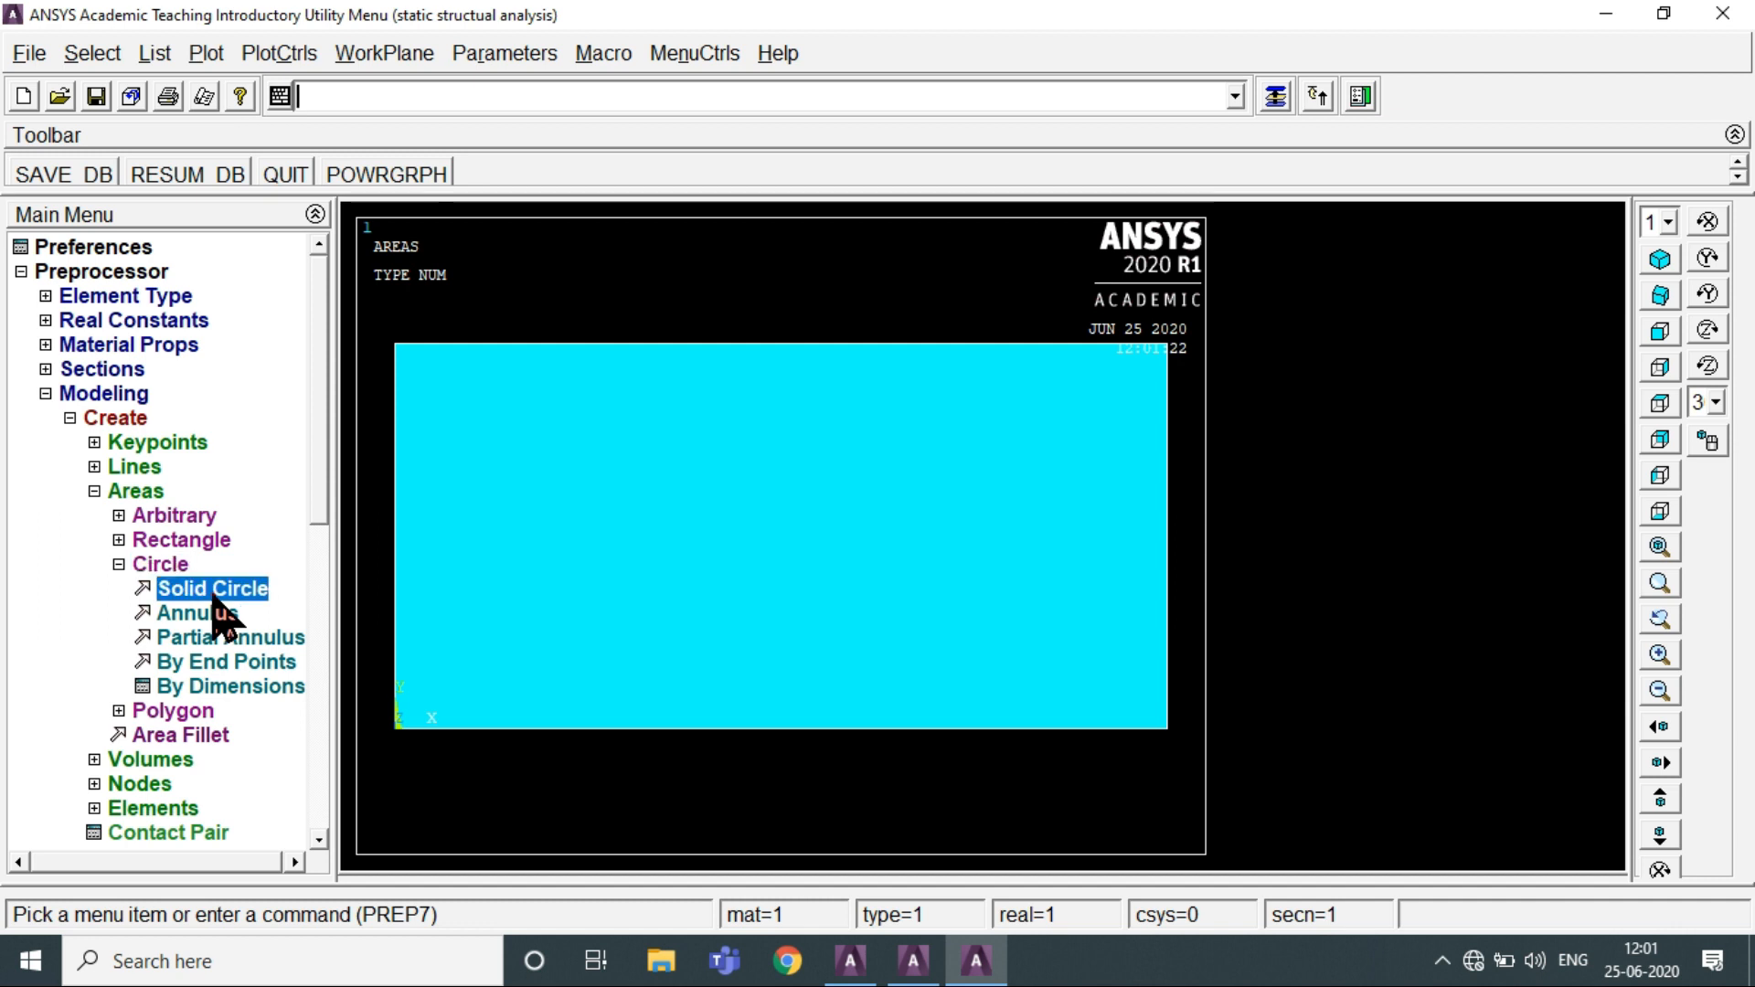
click(209, 687)
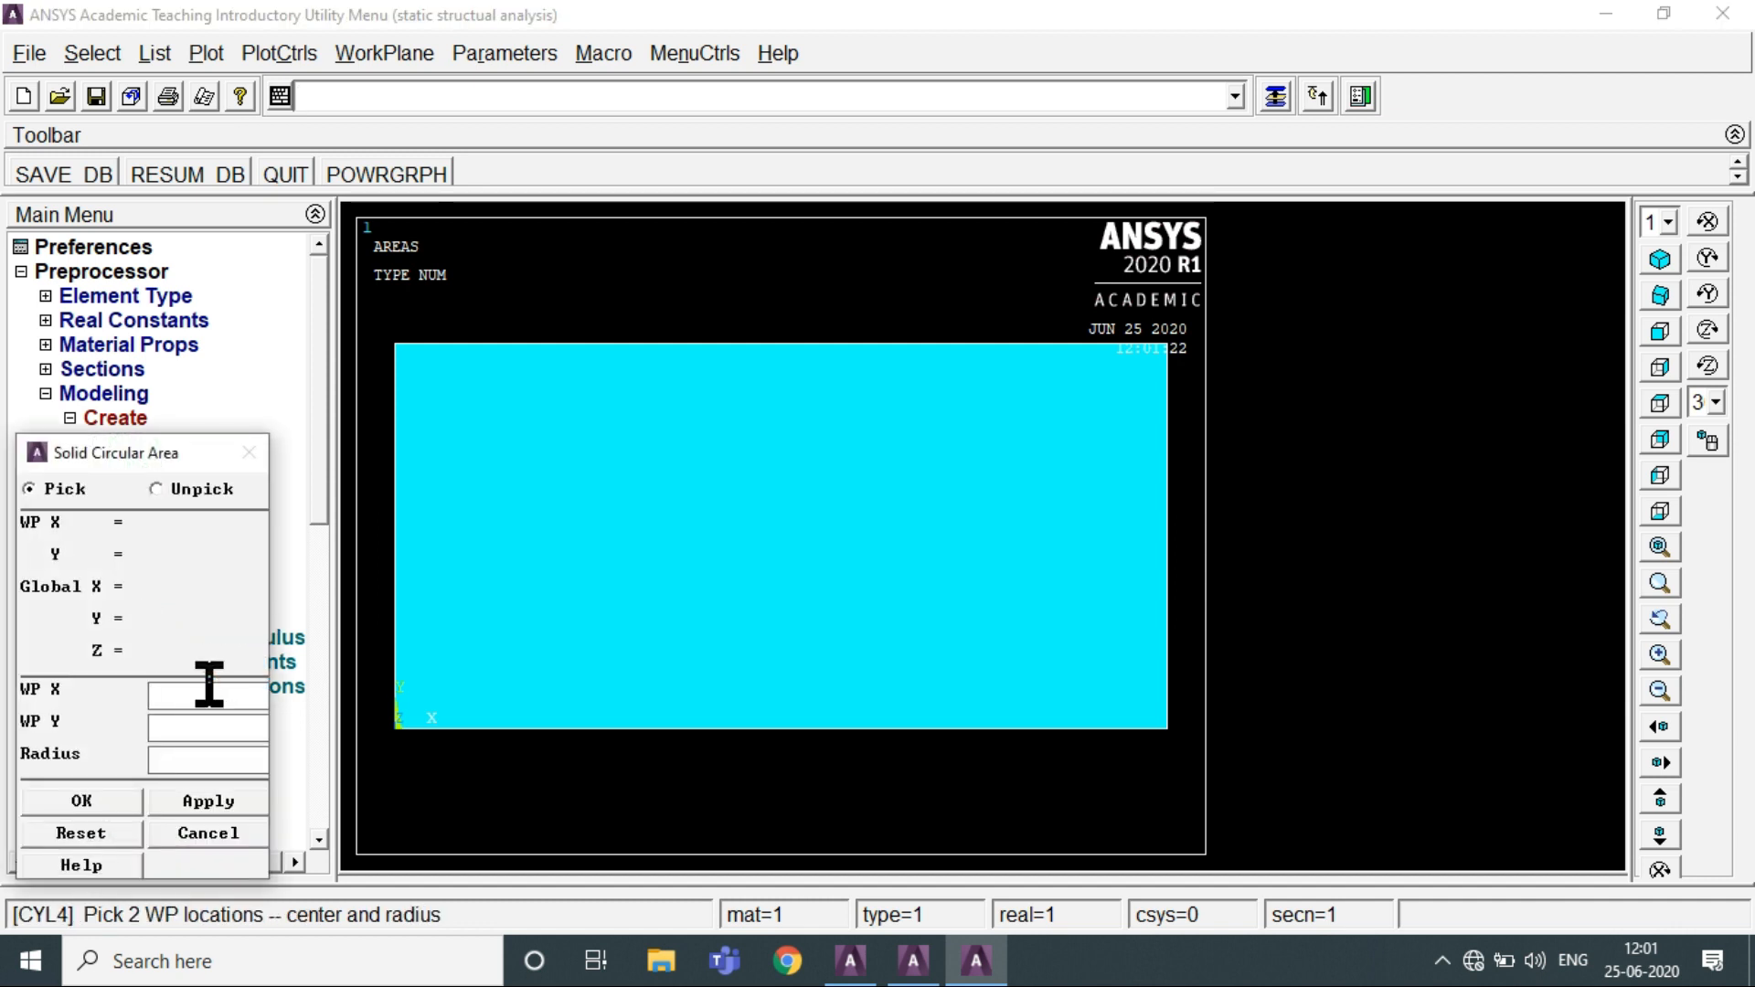
text(50)
click(197, 718)
text(25)
click(227, 766)
text(10)
click(96, 801)
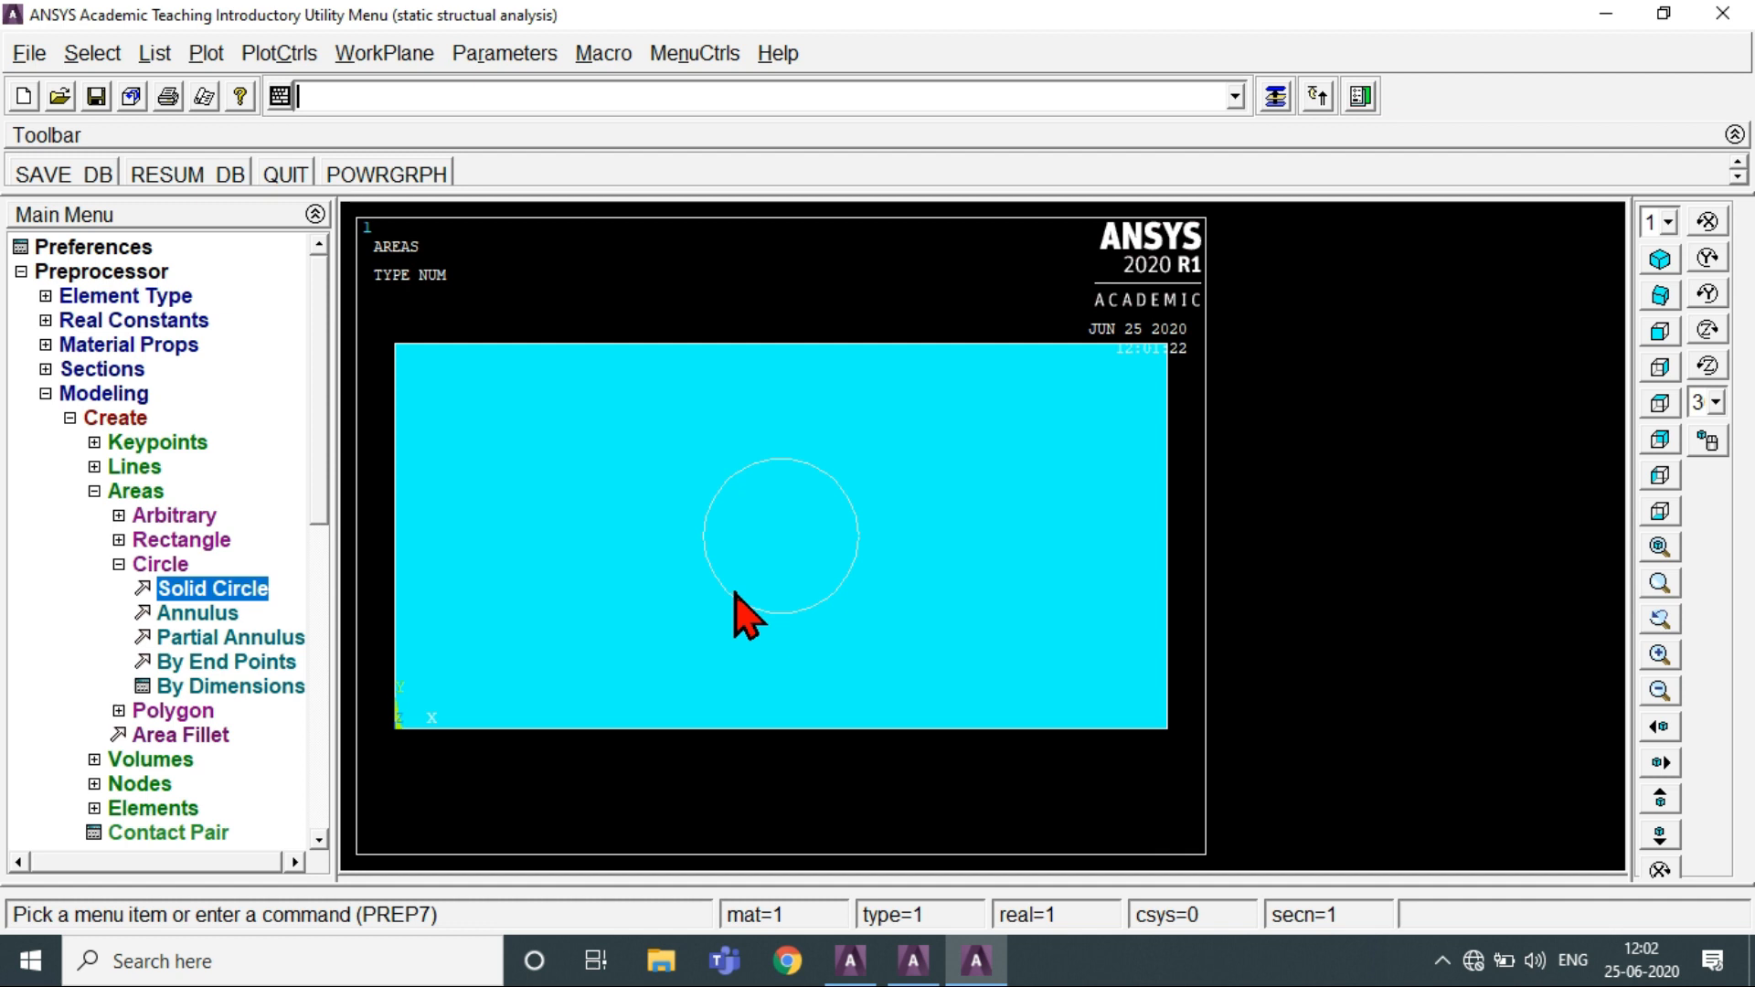
Subtract the circular area from the rectangular area with a Boolean operation to cut the plate's central hole
click(137, 565)
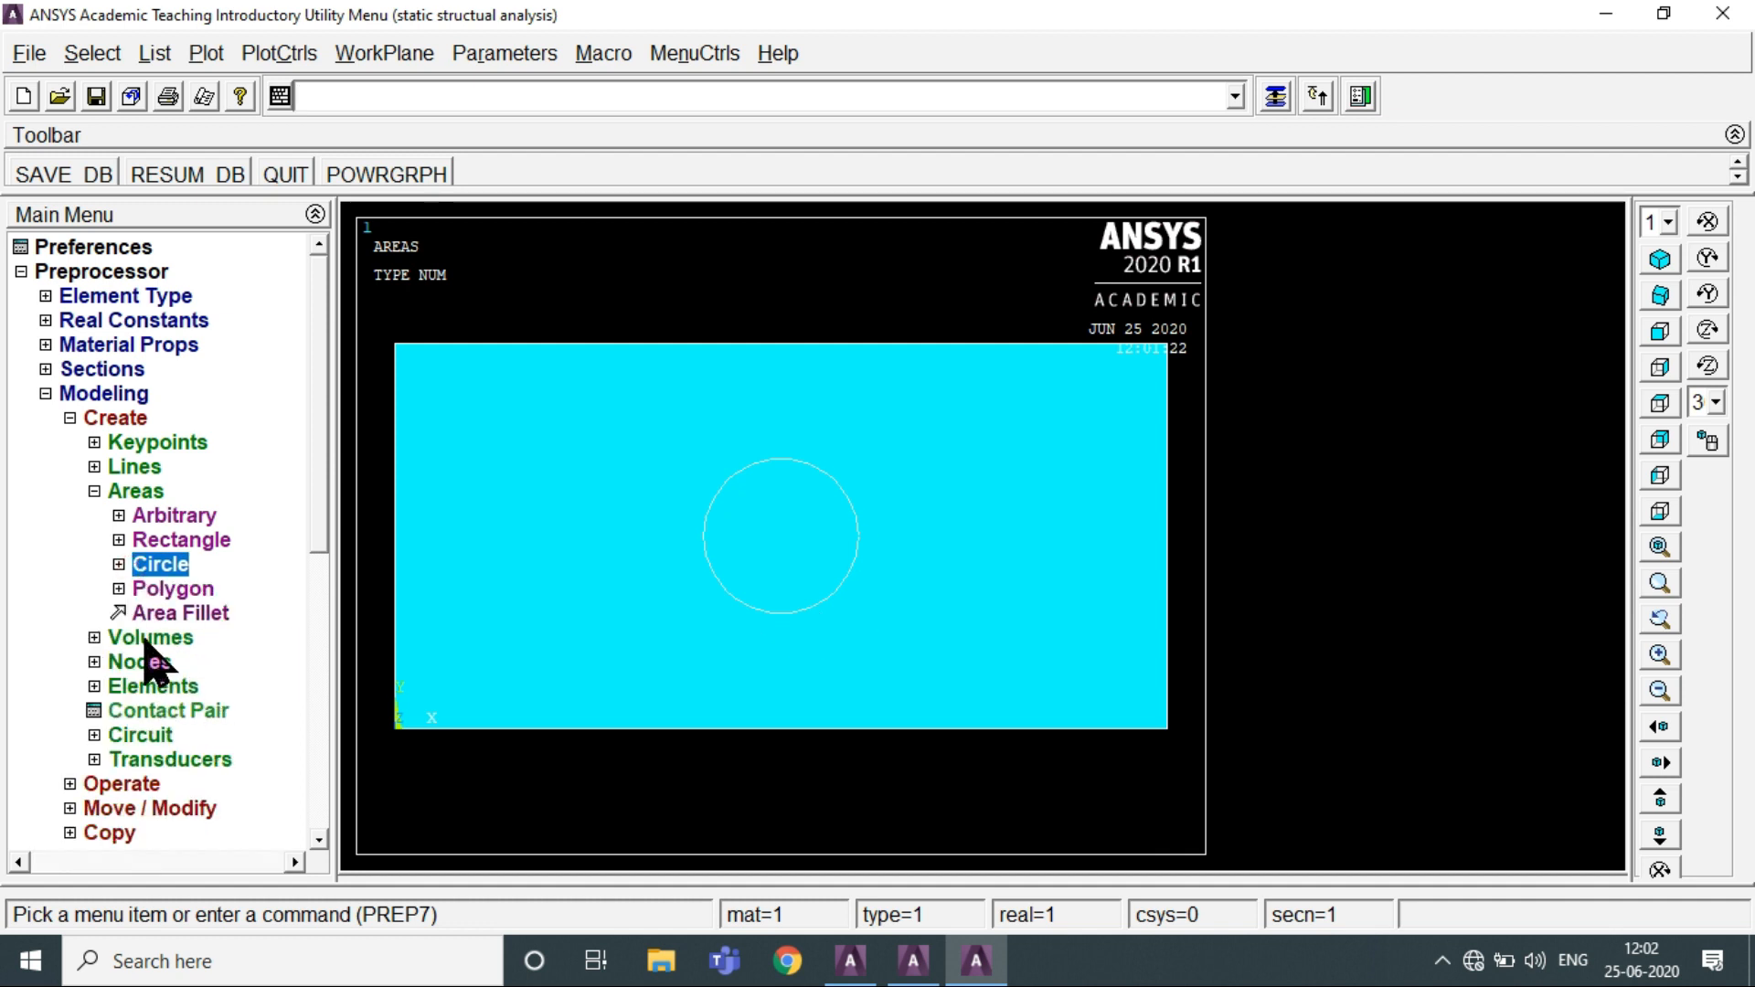
click(112, 420)
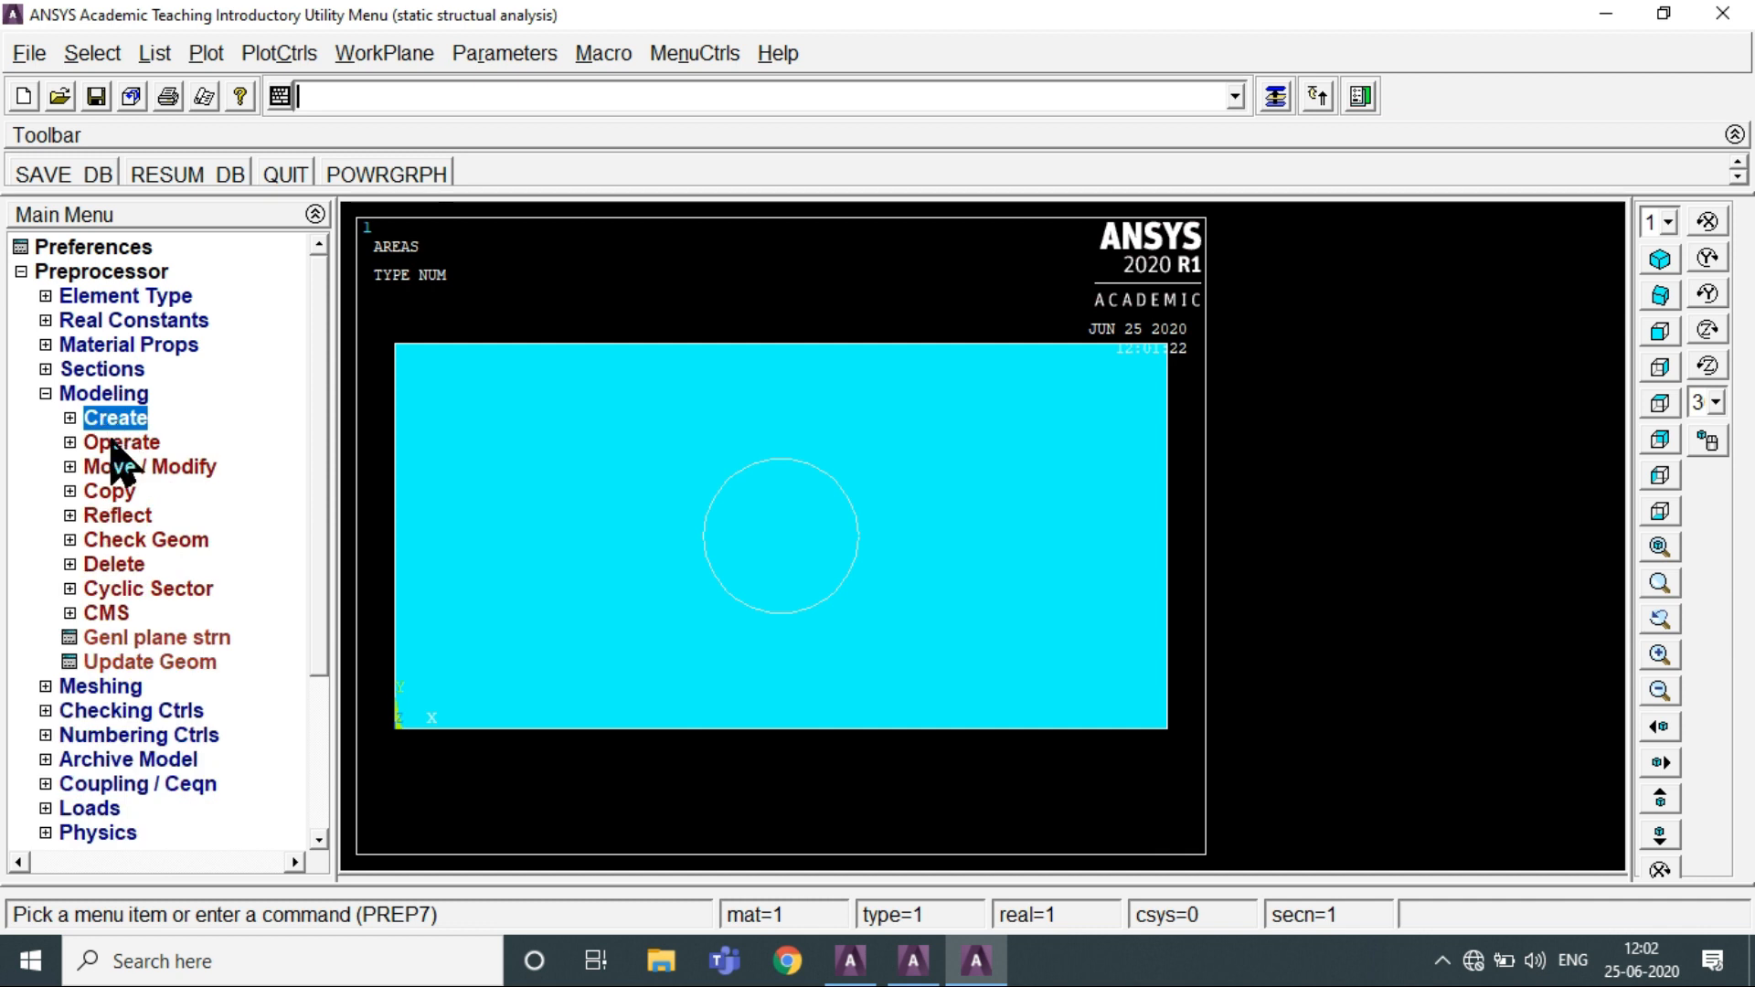
click(117, 443)
click(161, 517)
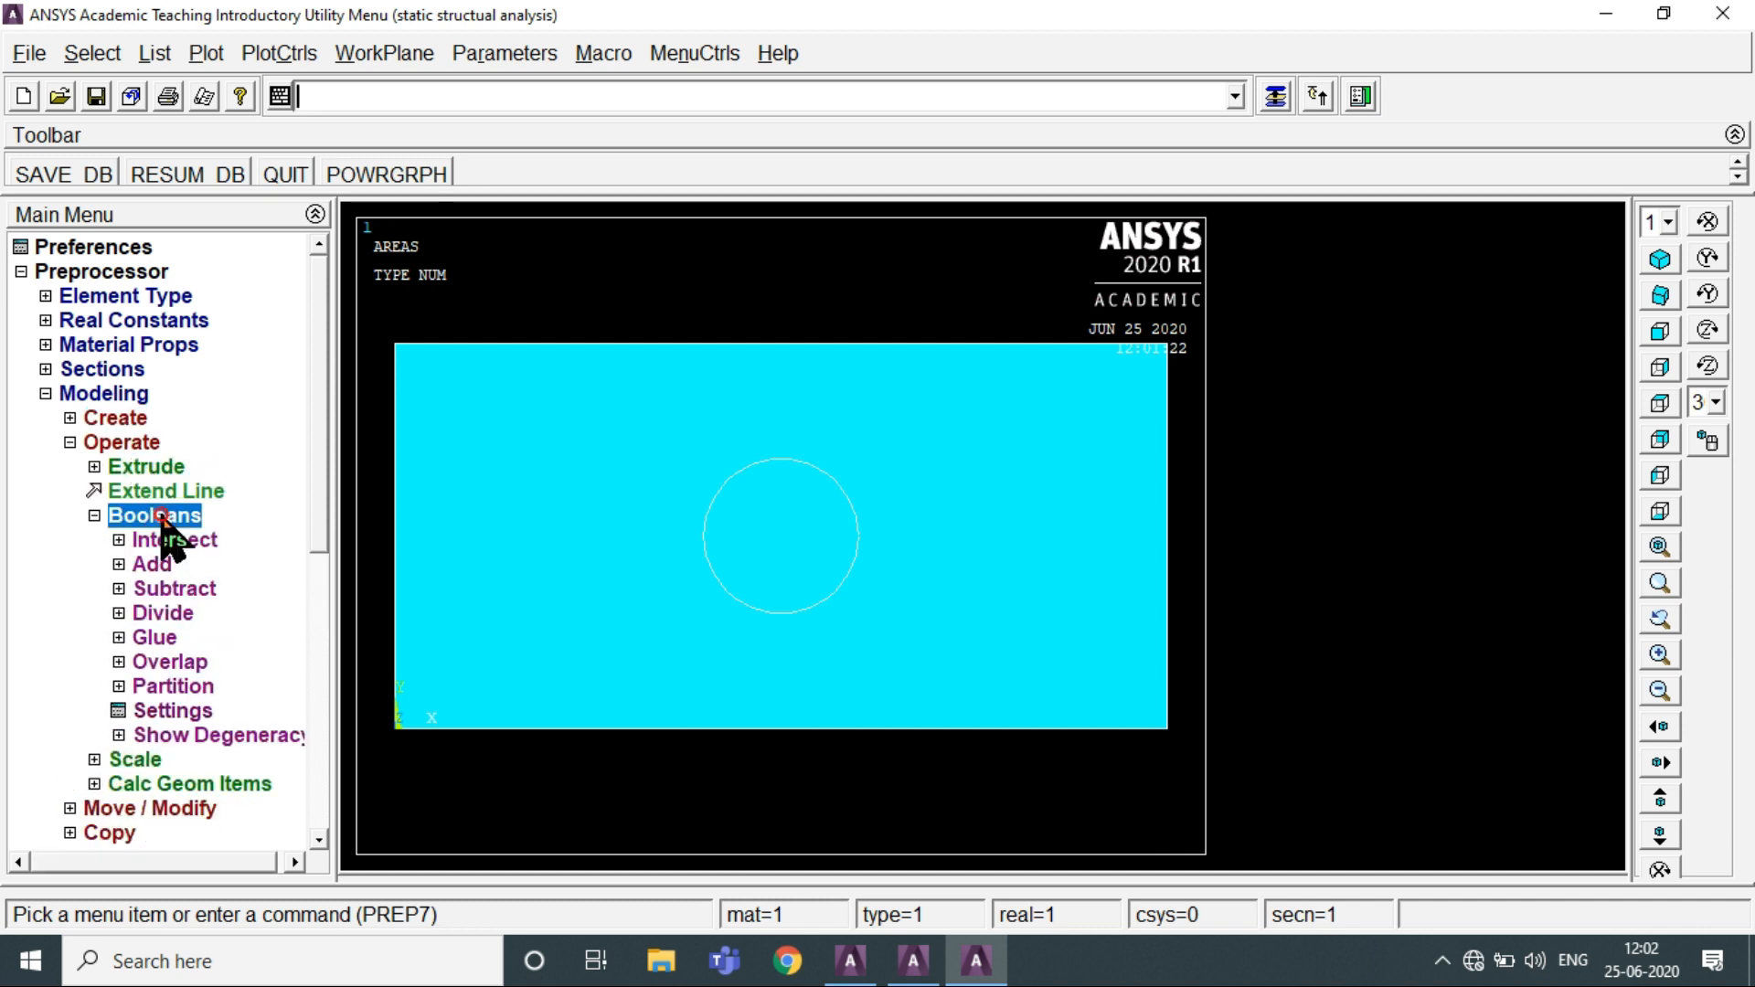
click(174, 589)
click(179, 637)
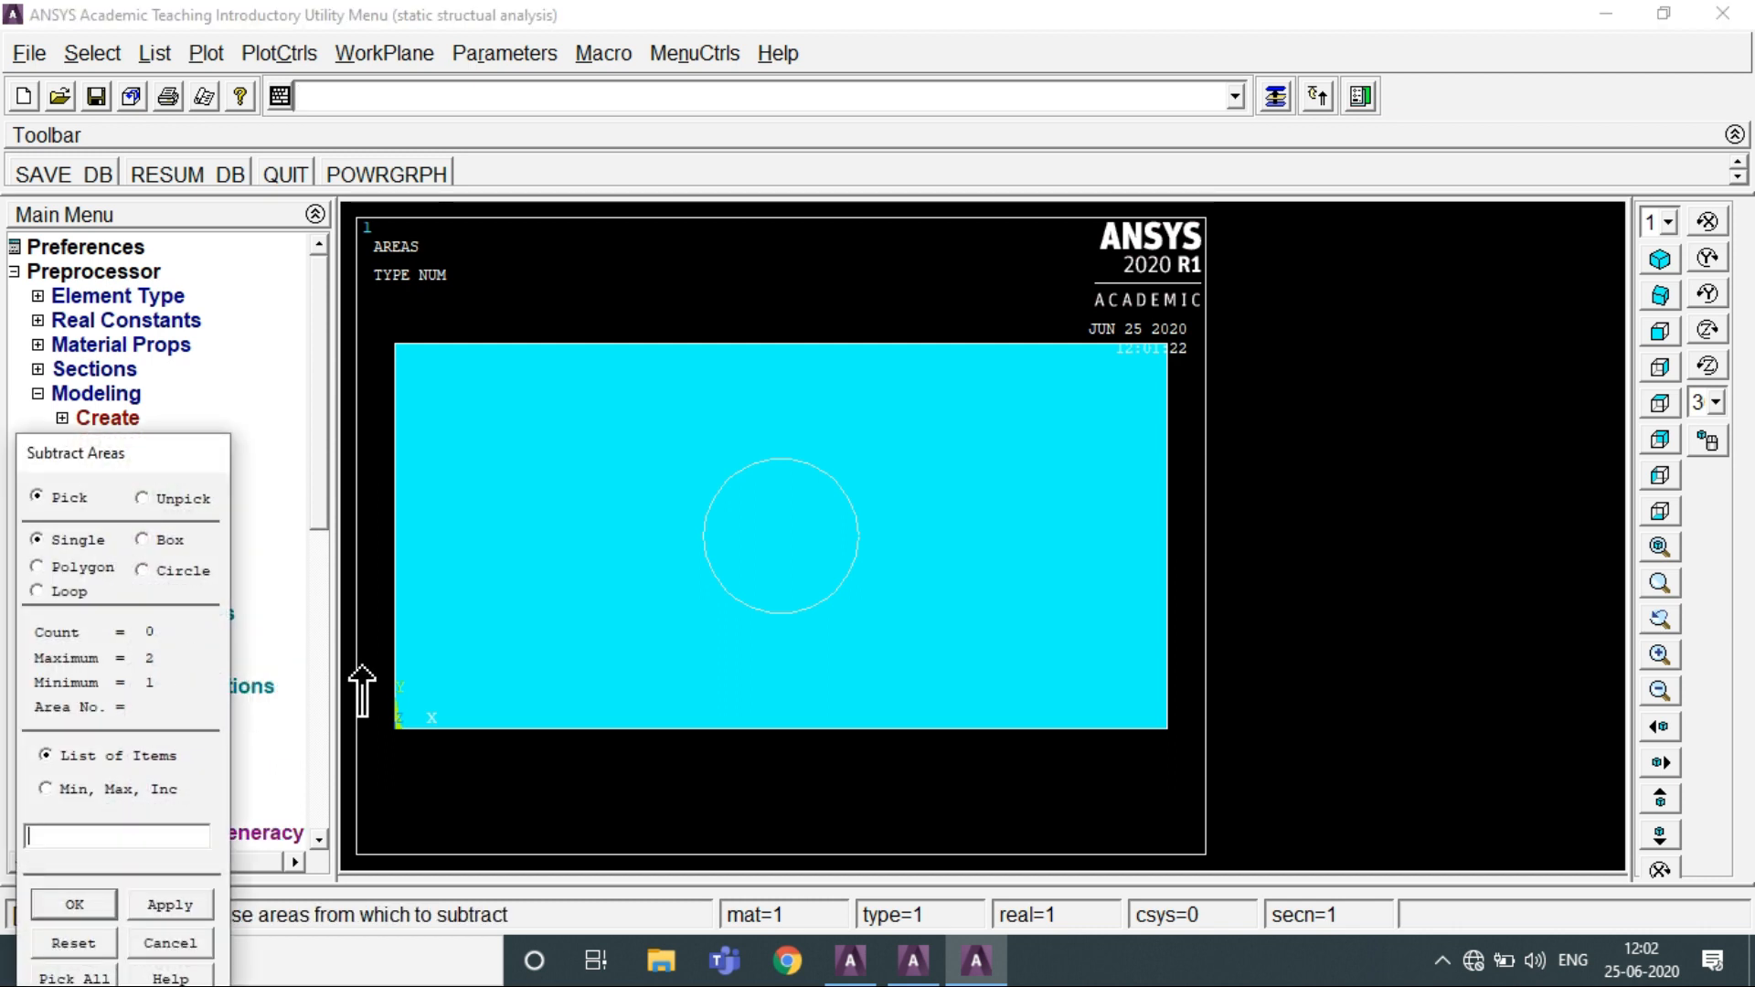
click(572, 514)
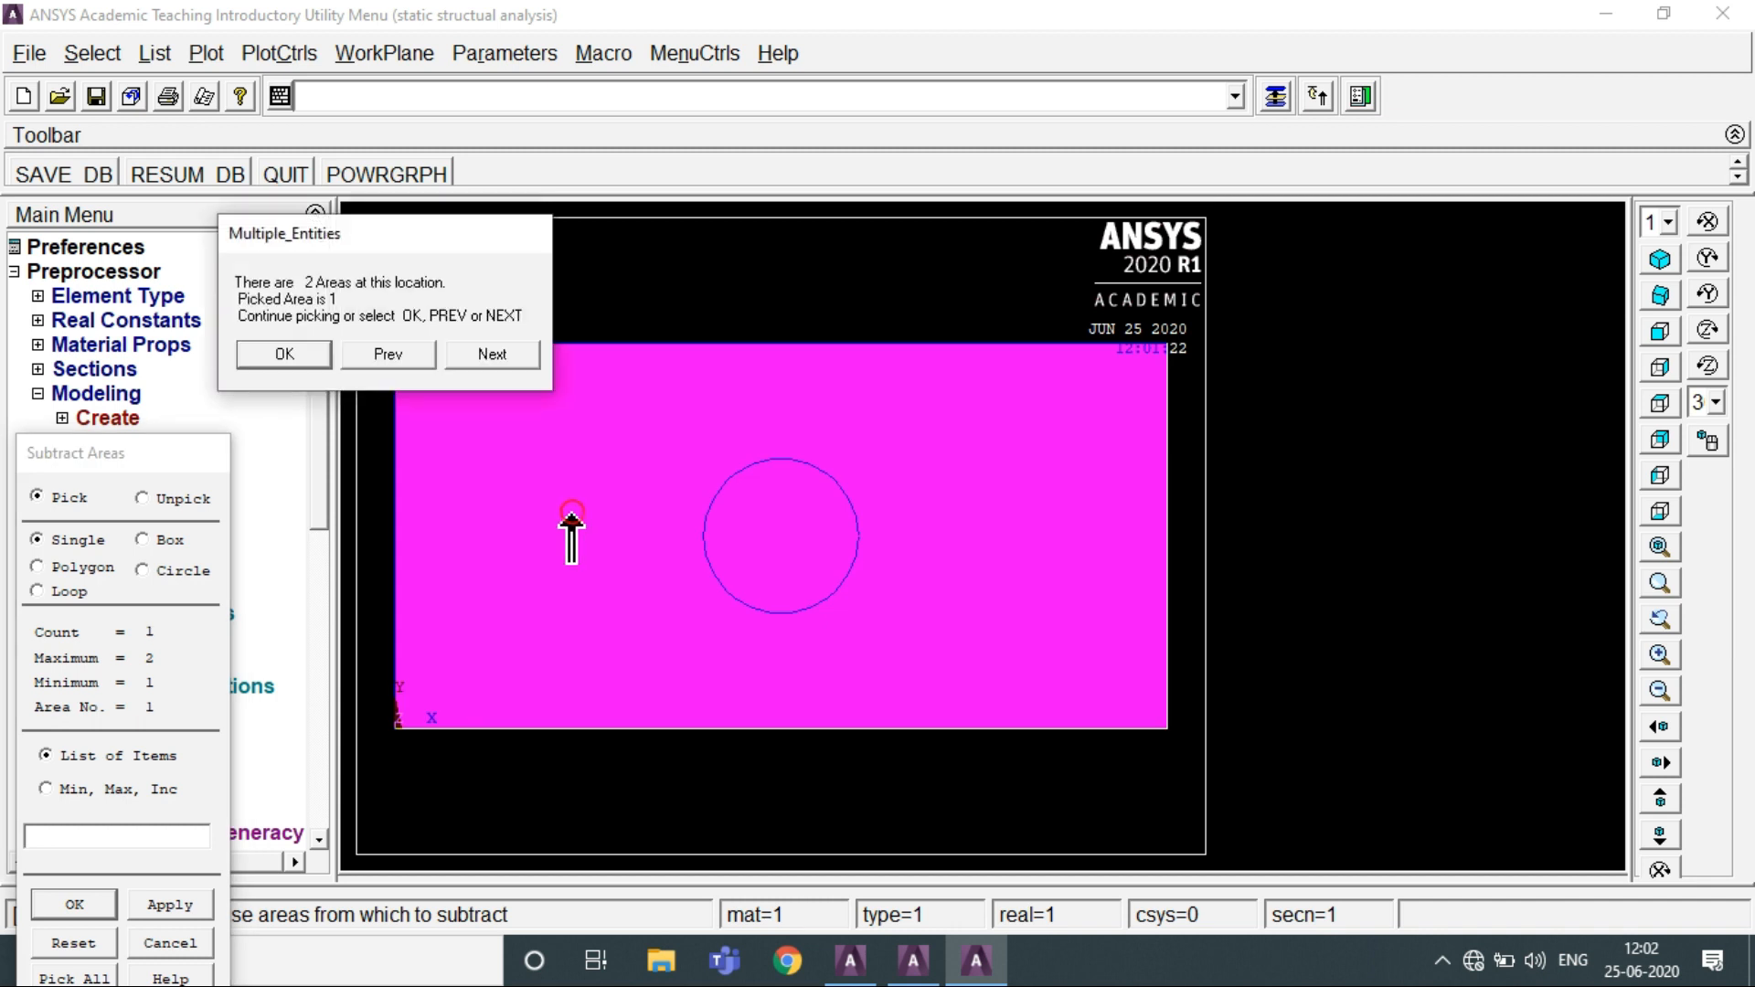
click(287, 357)
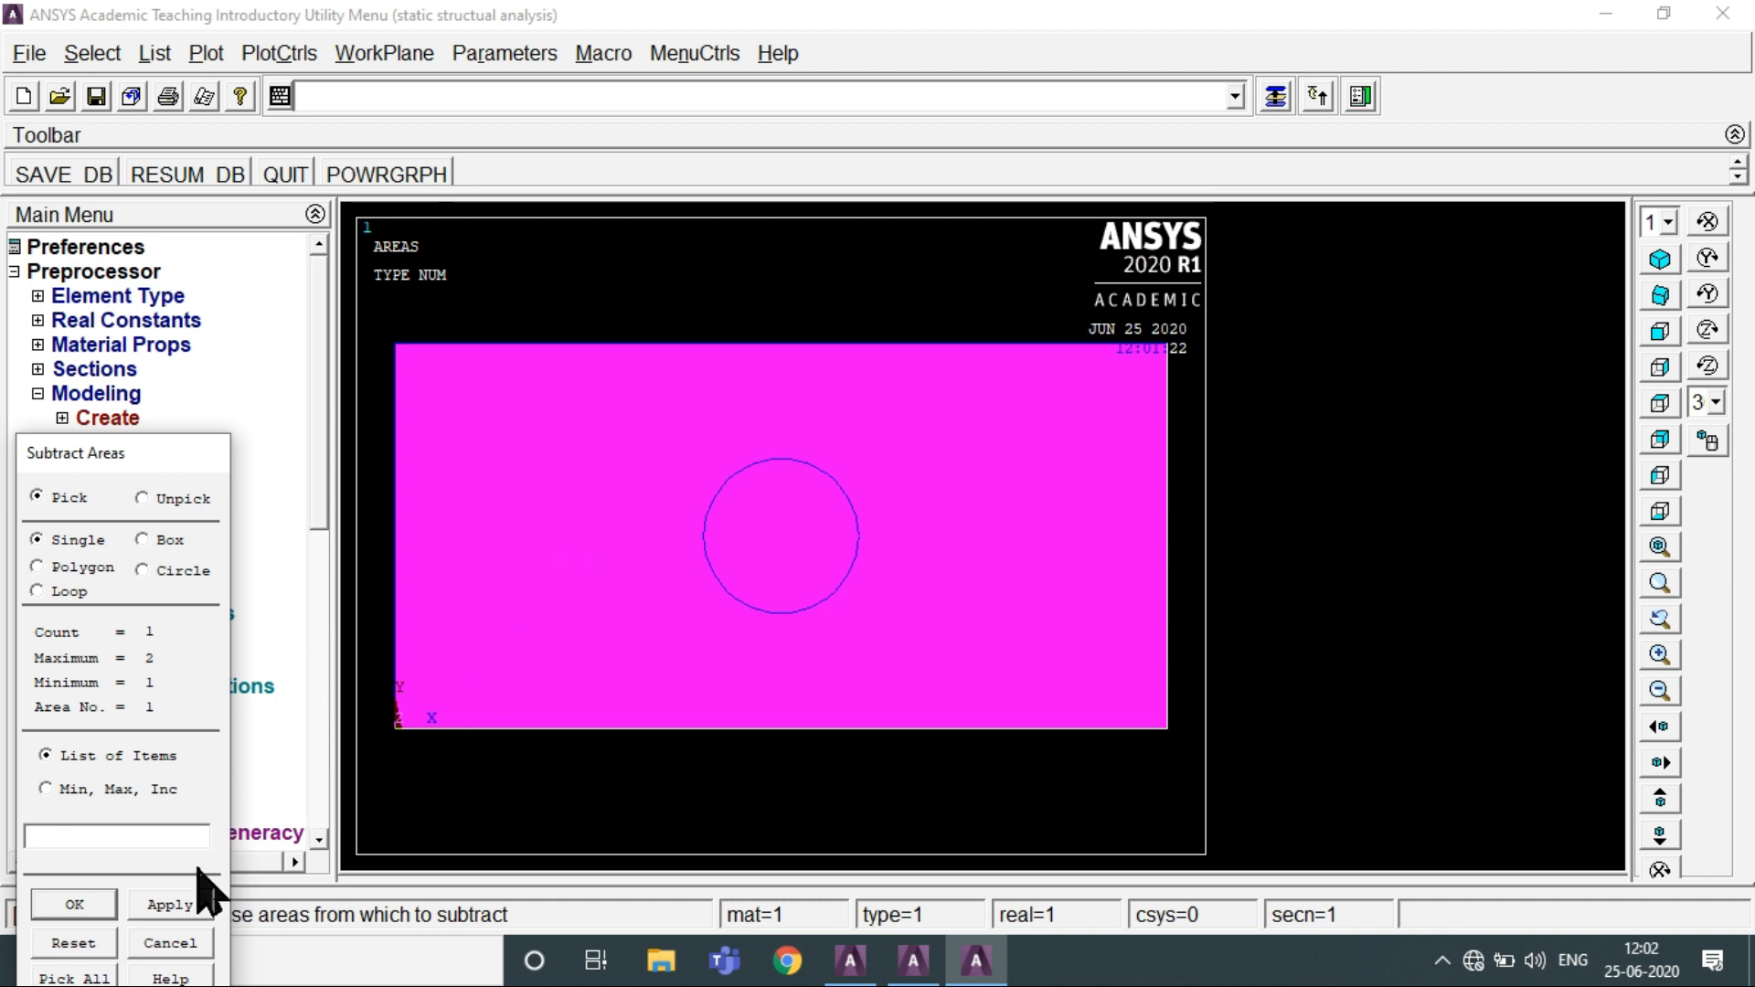
click(178, 900)
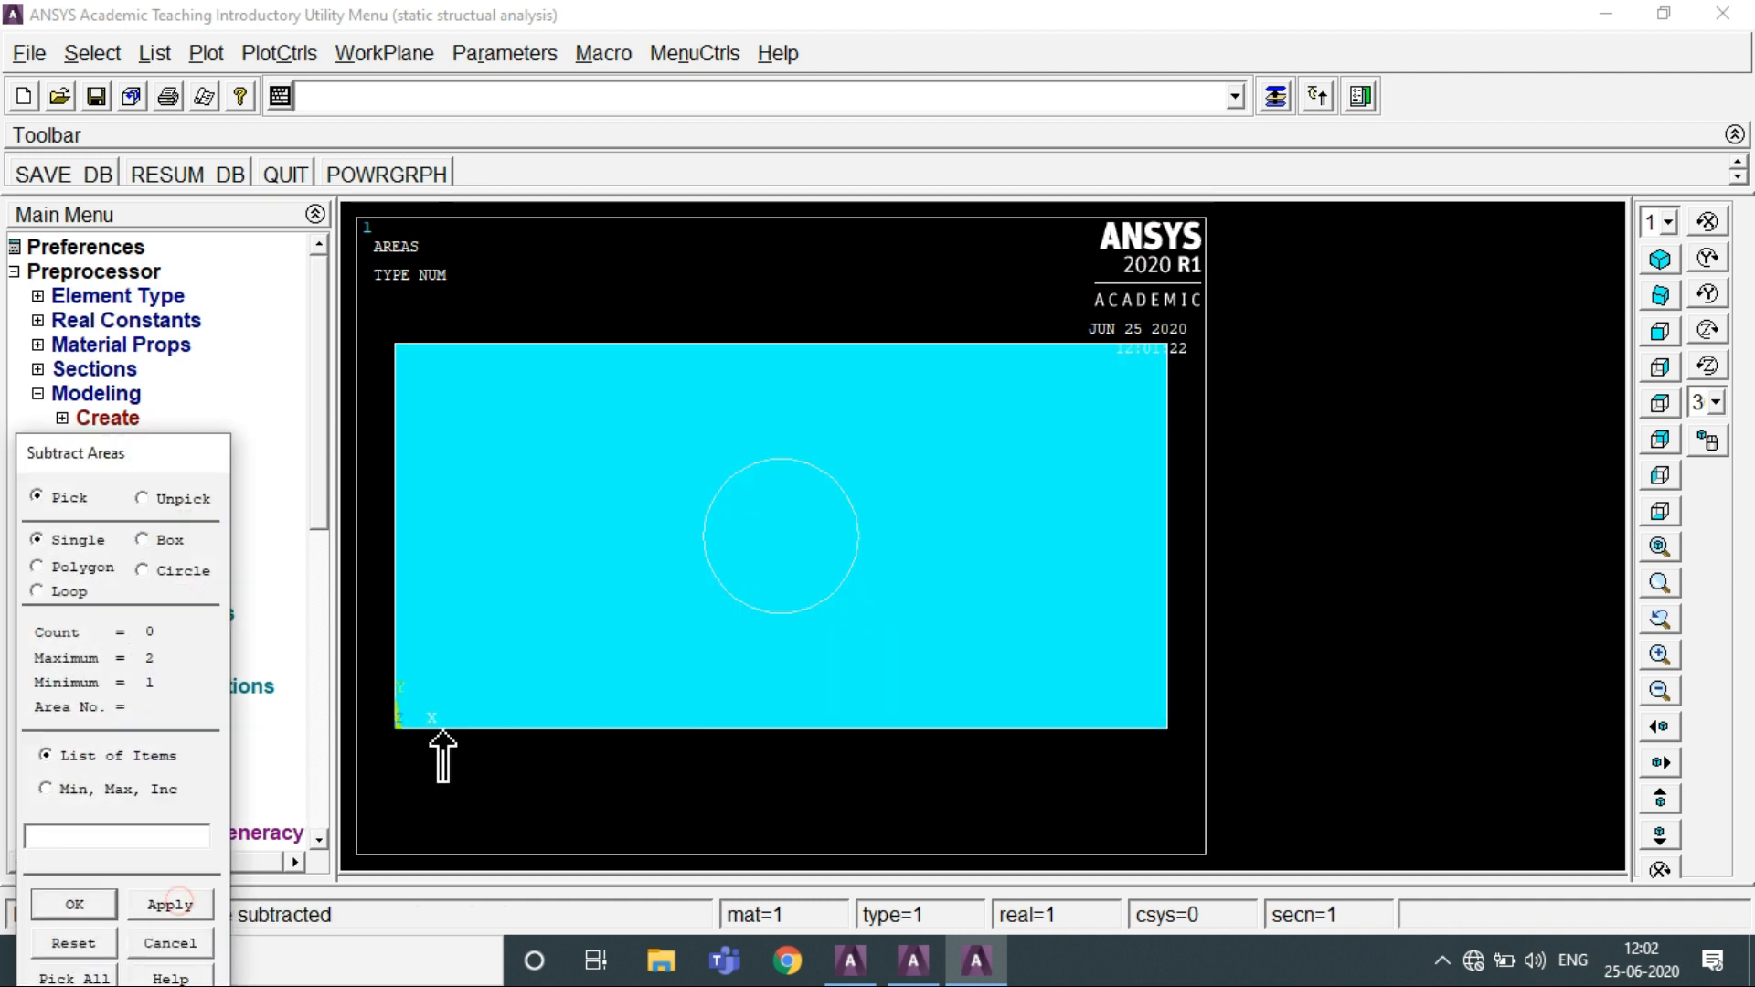
click(803, 555)
click(804, 555)
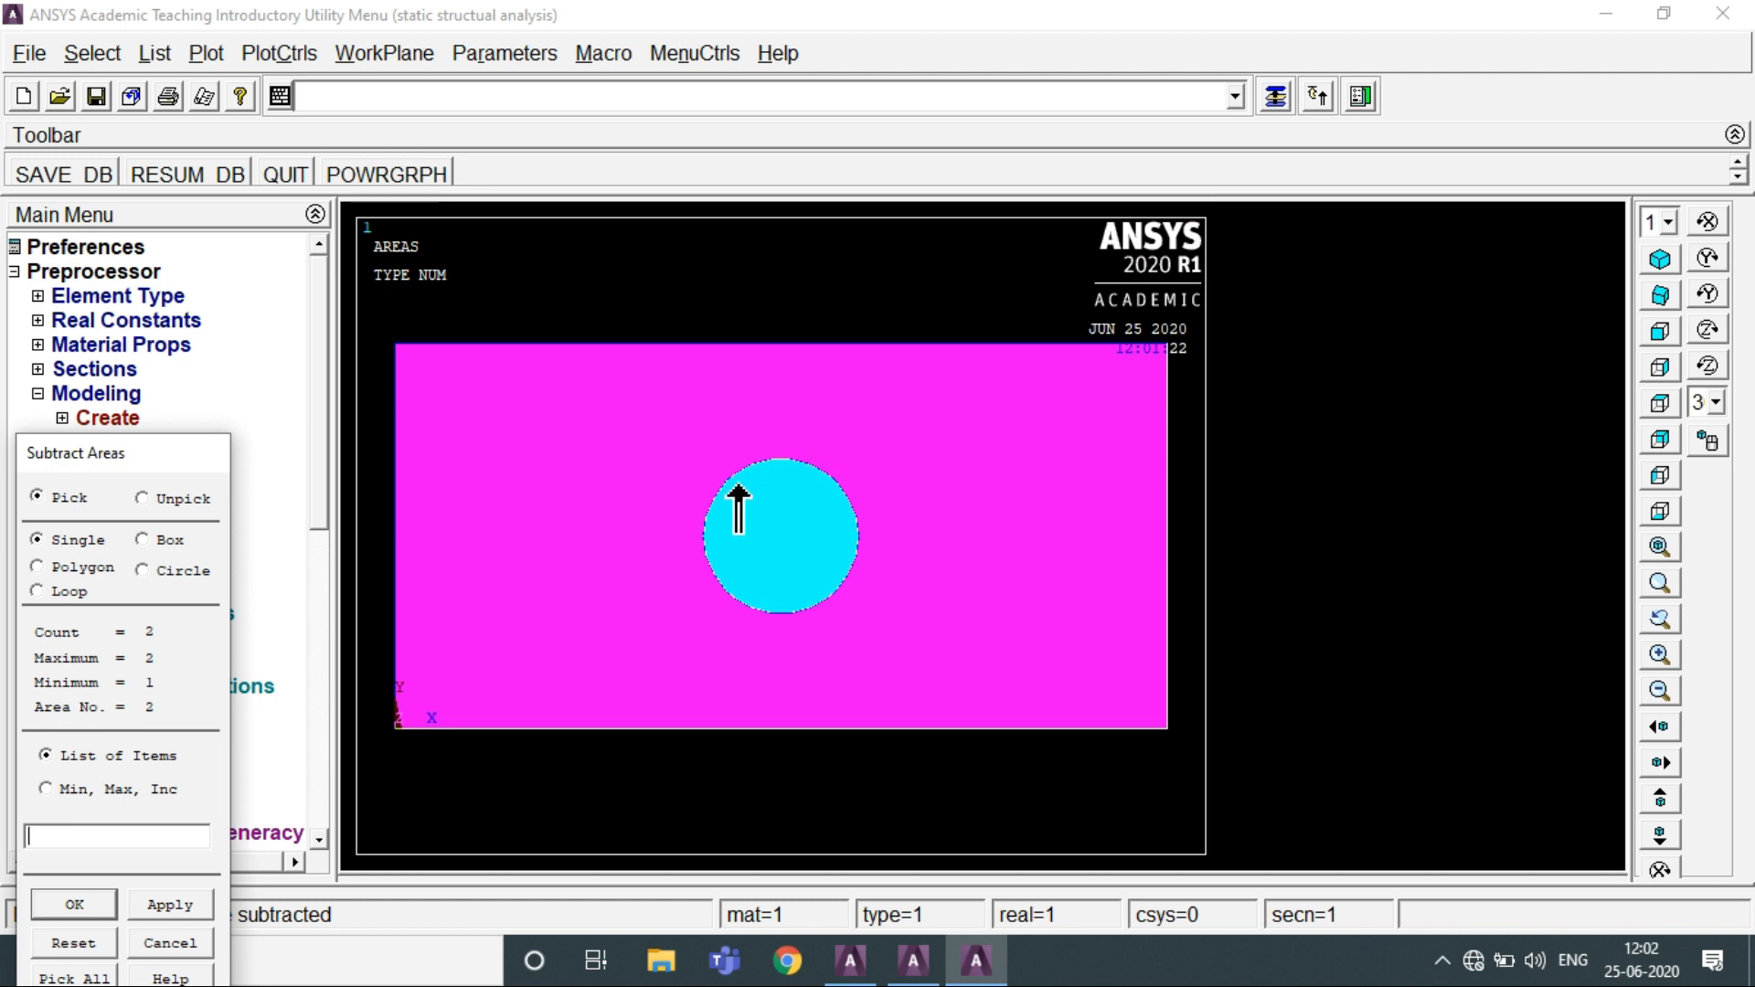
click(75, 904)
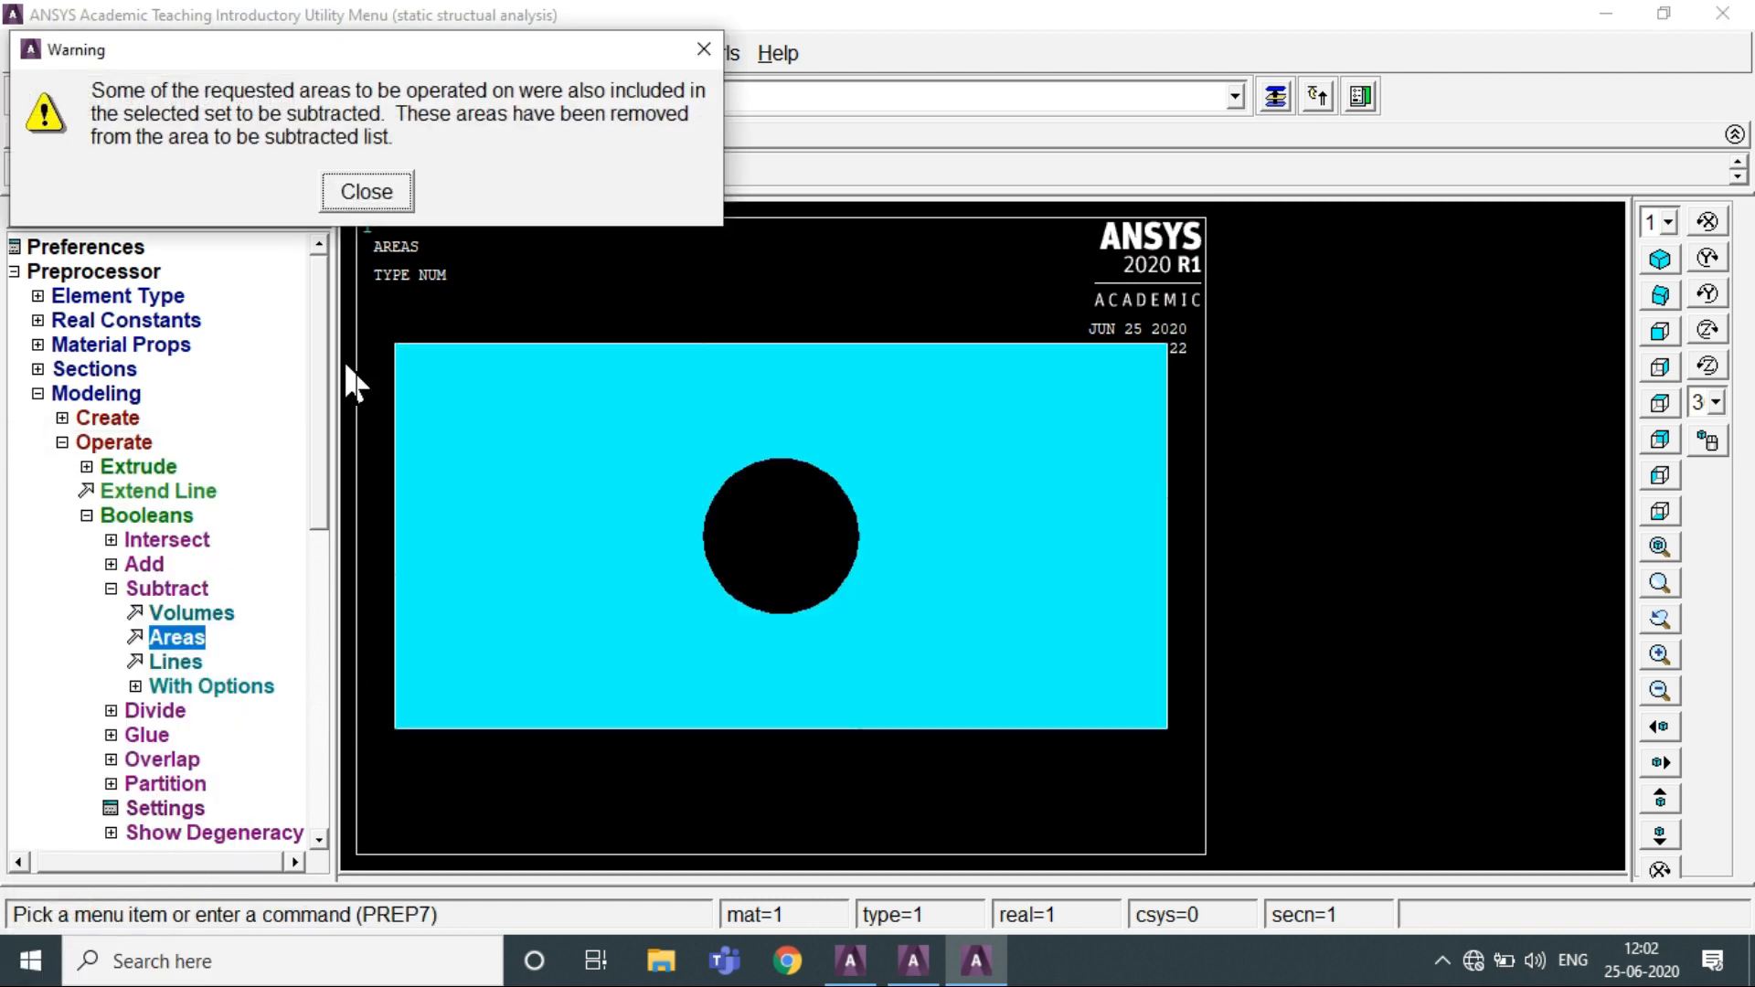
click(367, 192)
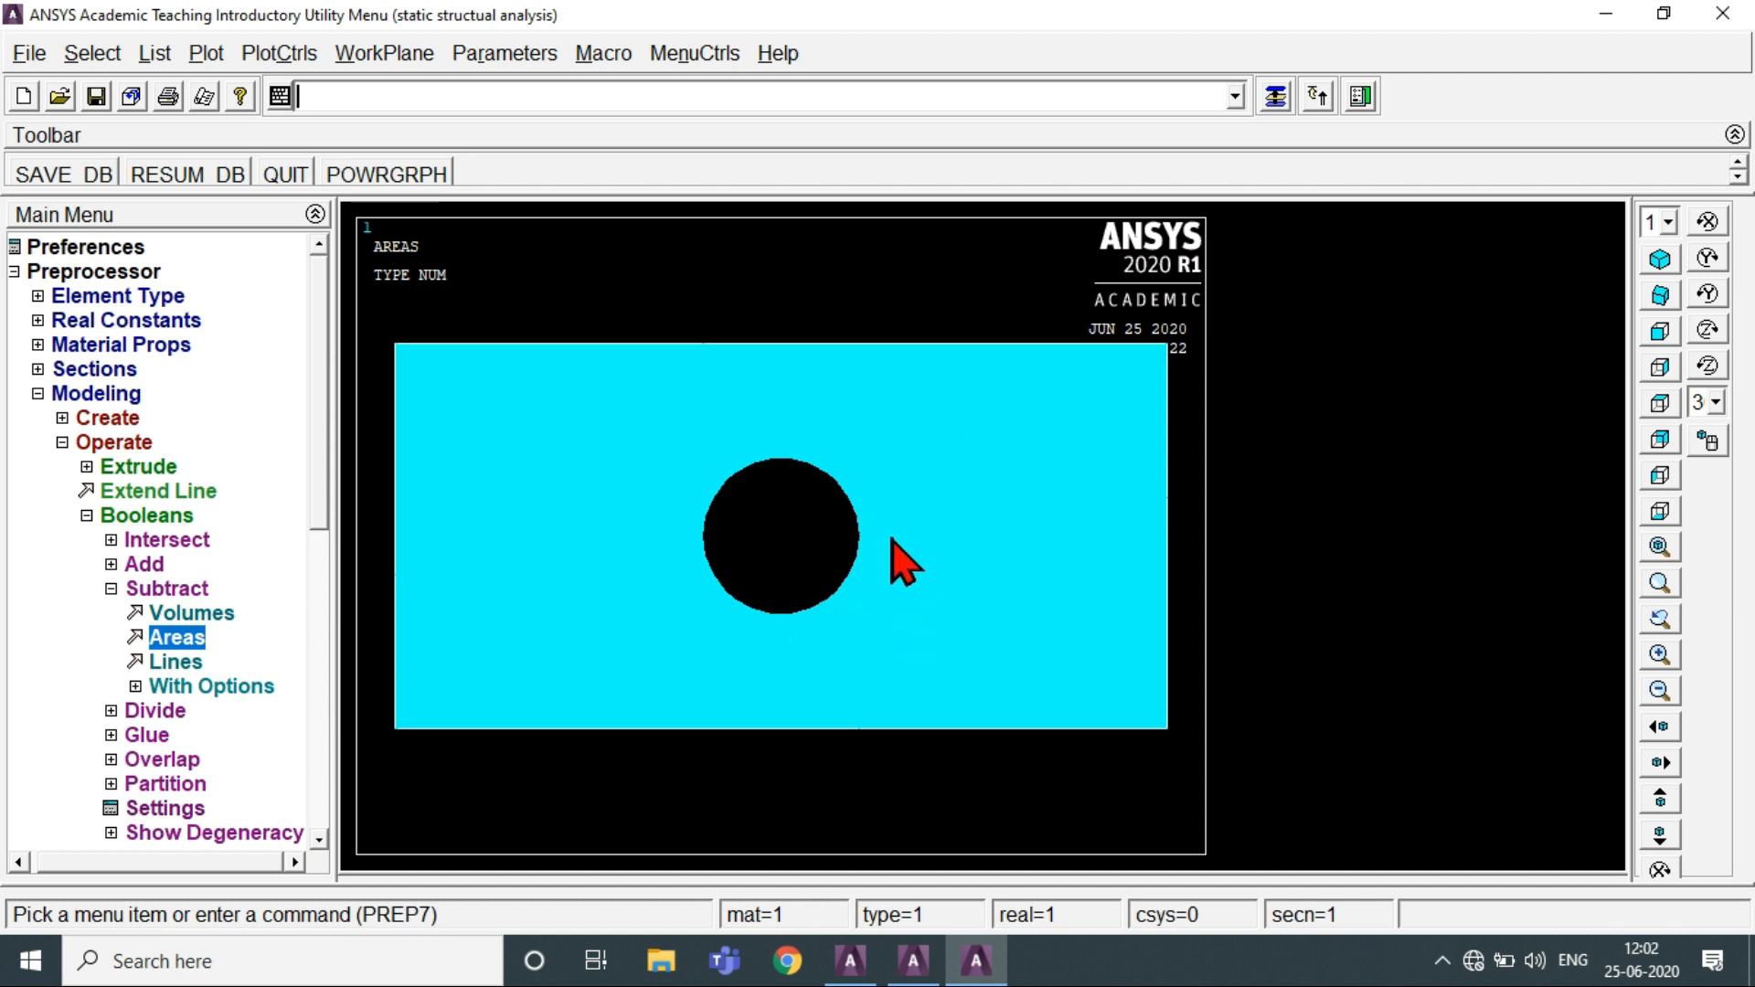
Set the number of element divisions to 50 on the four outer edge lines of the plate
click(62, 443)
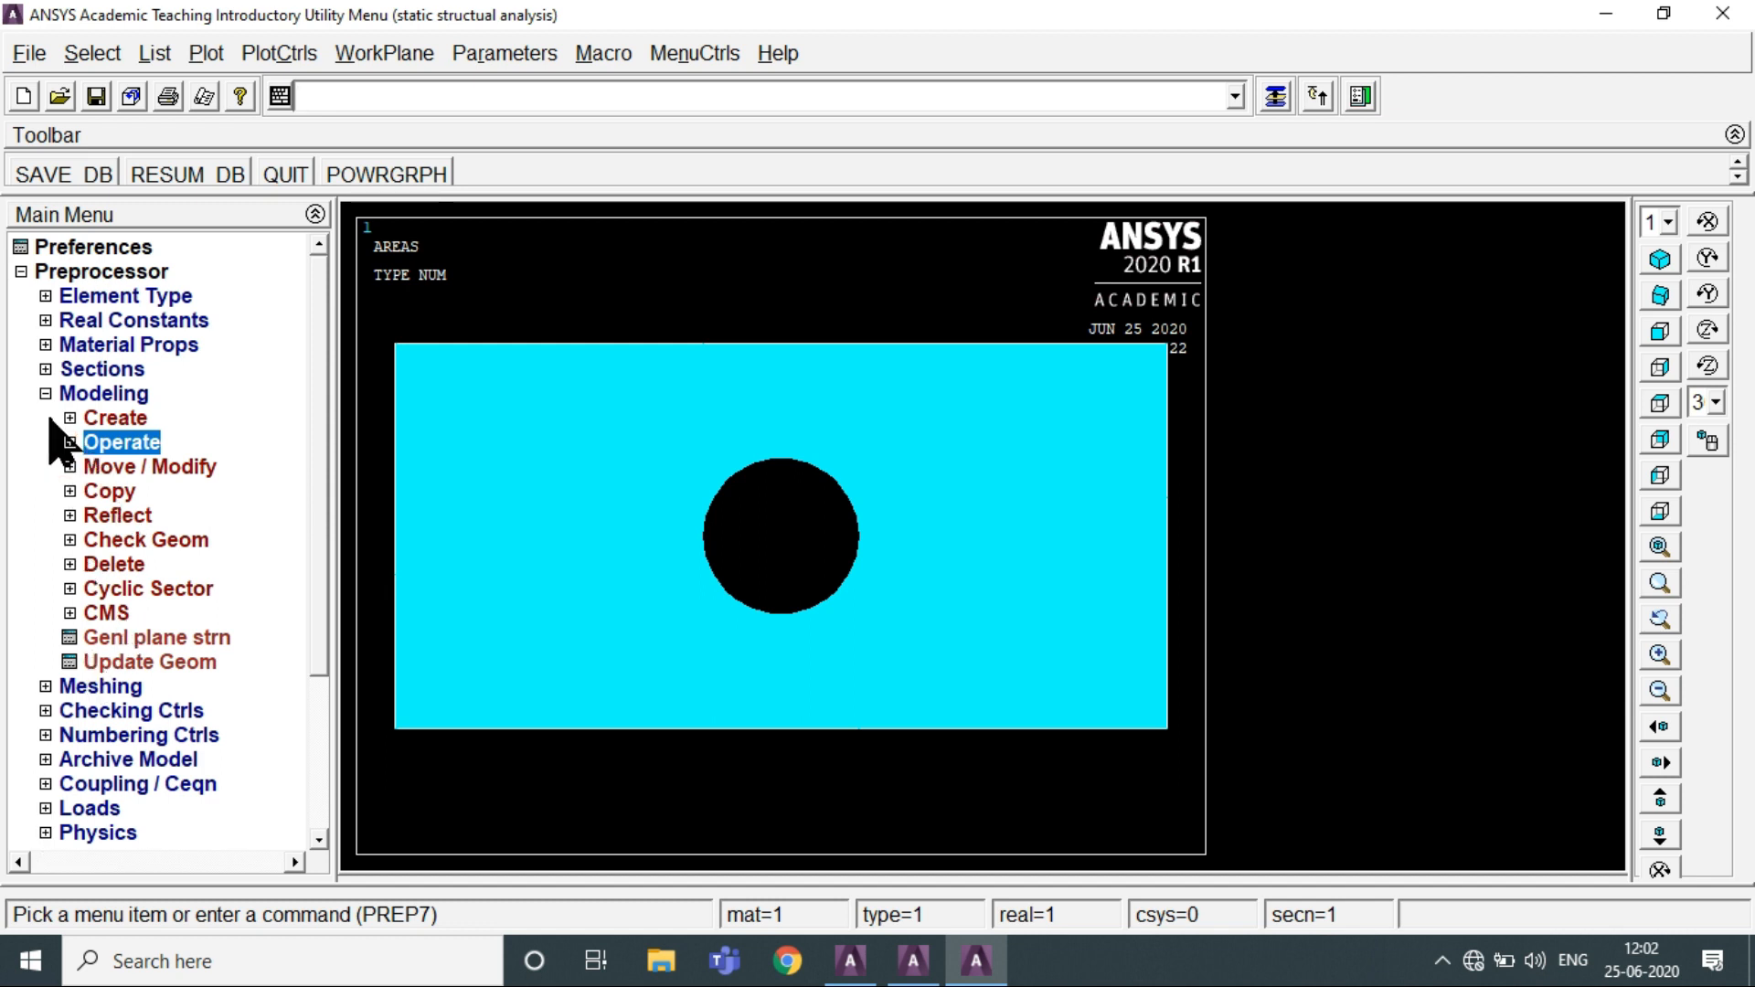
click(103, 689)
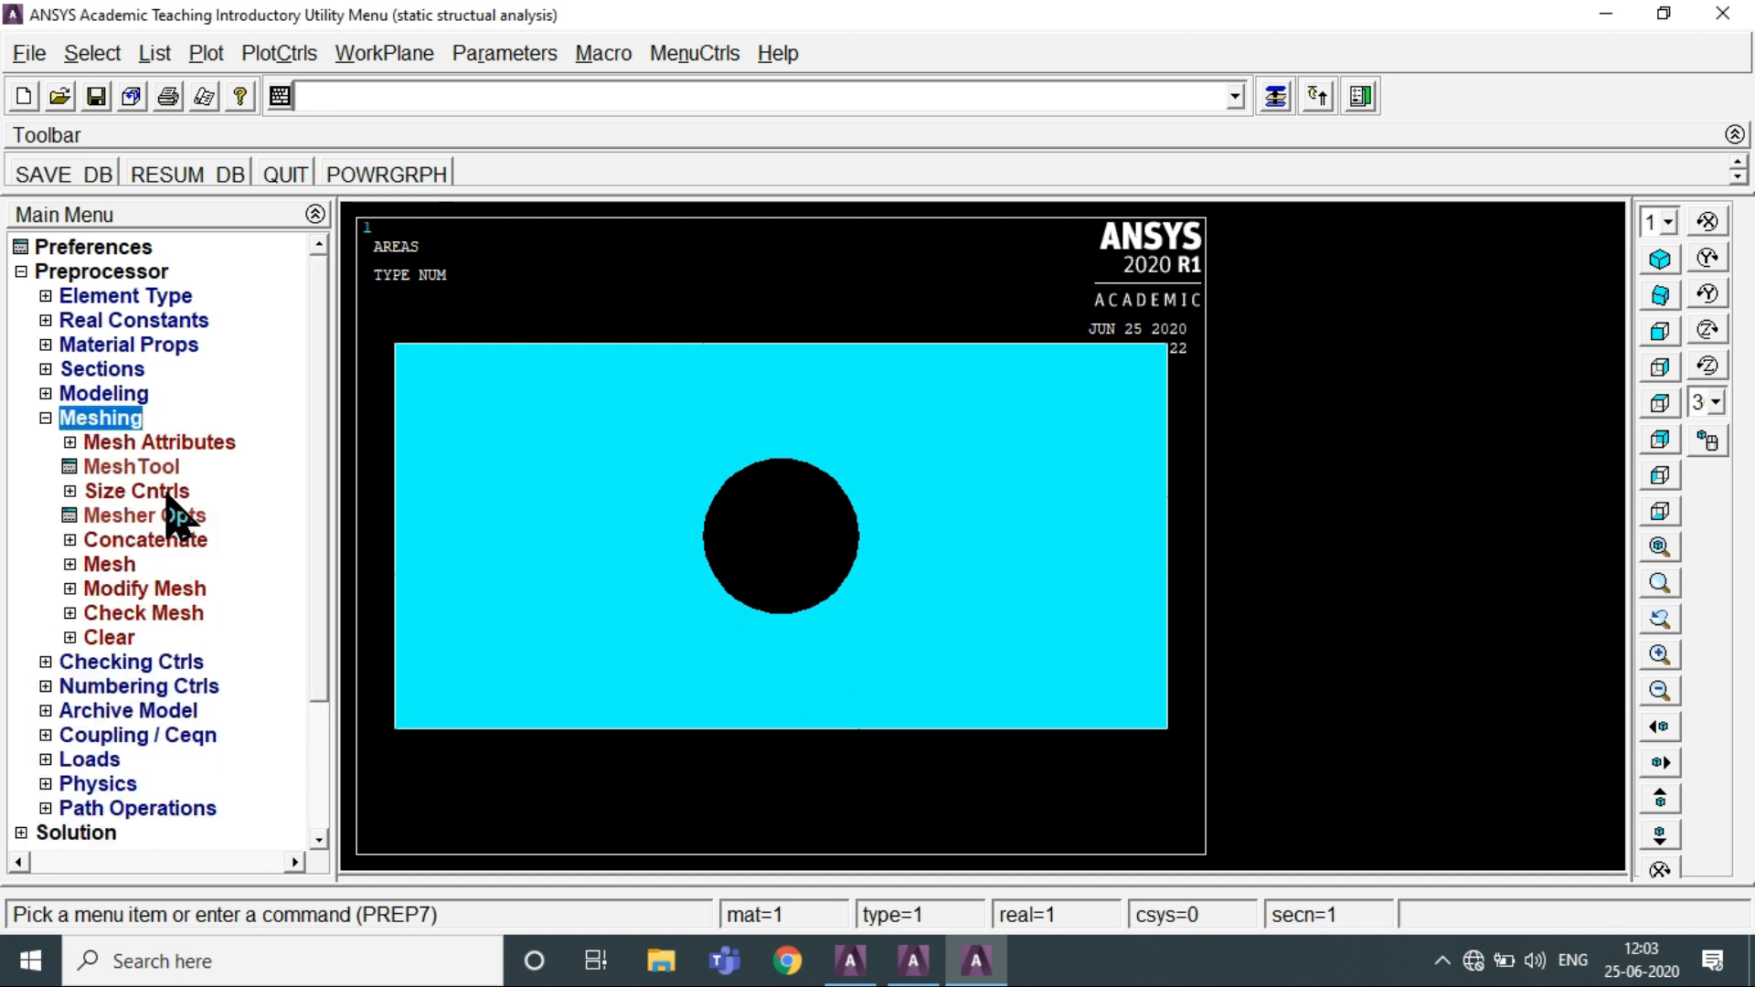
click(137, 467)
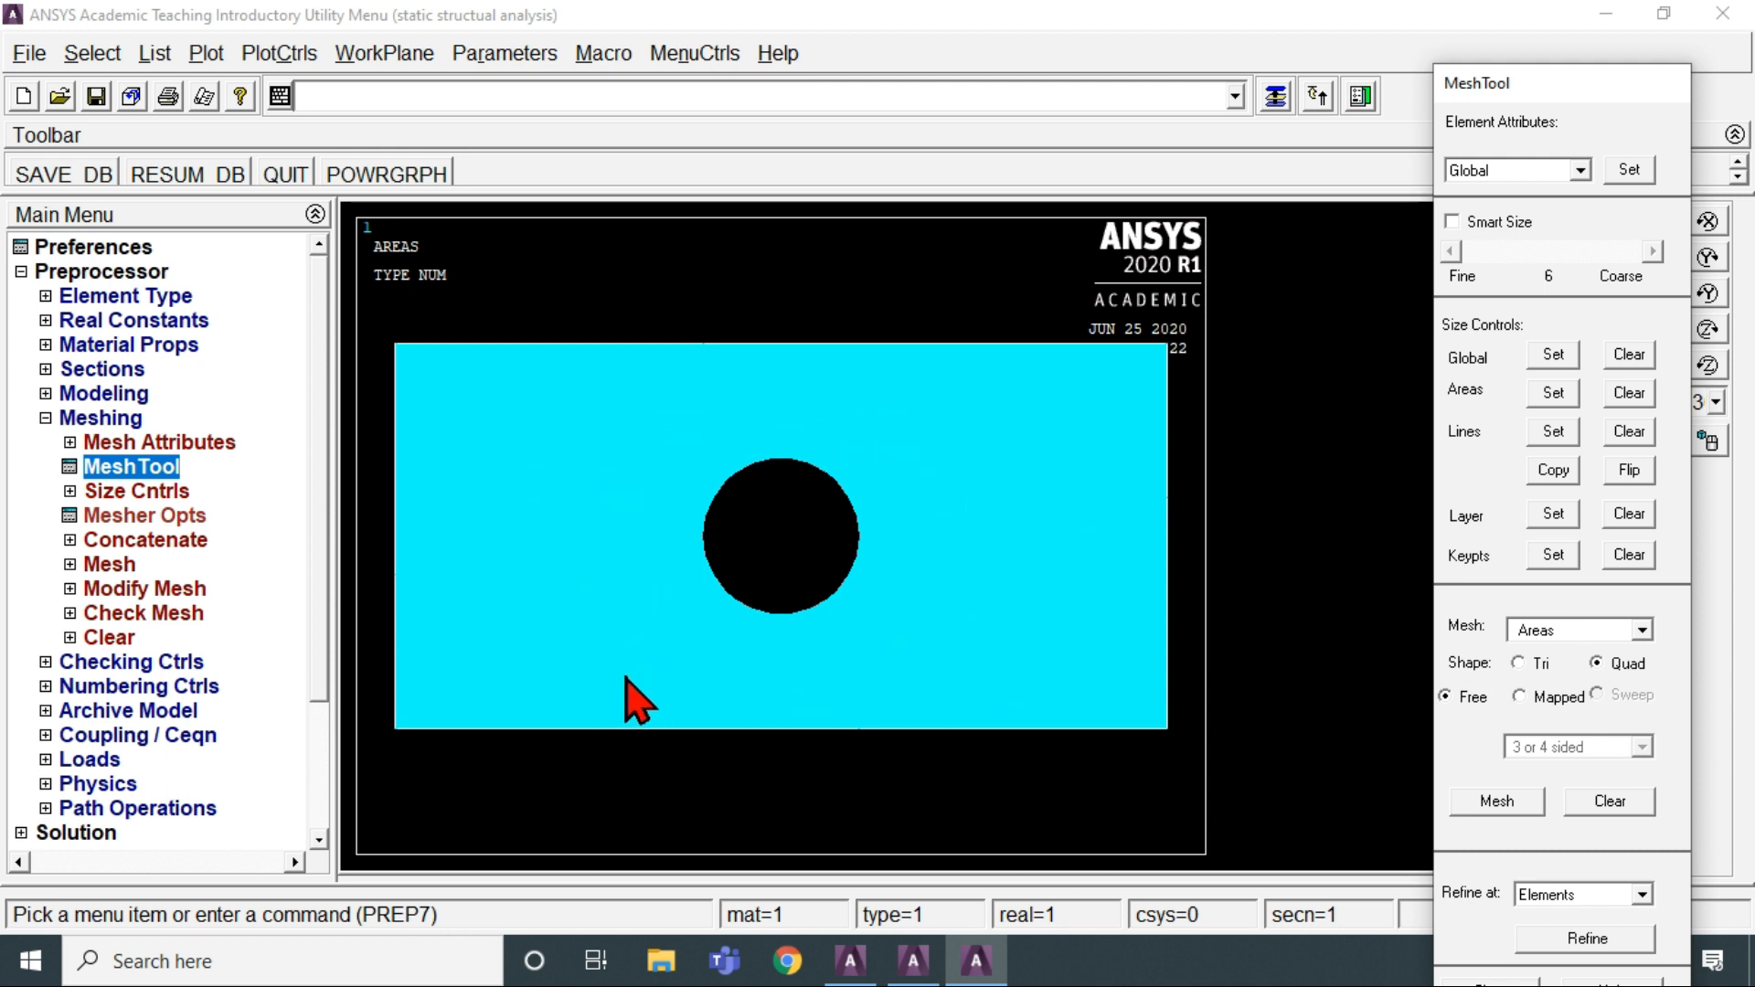
click(1551, 430)
click(698, 364)
click(1102, 431)
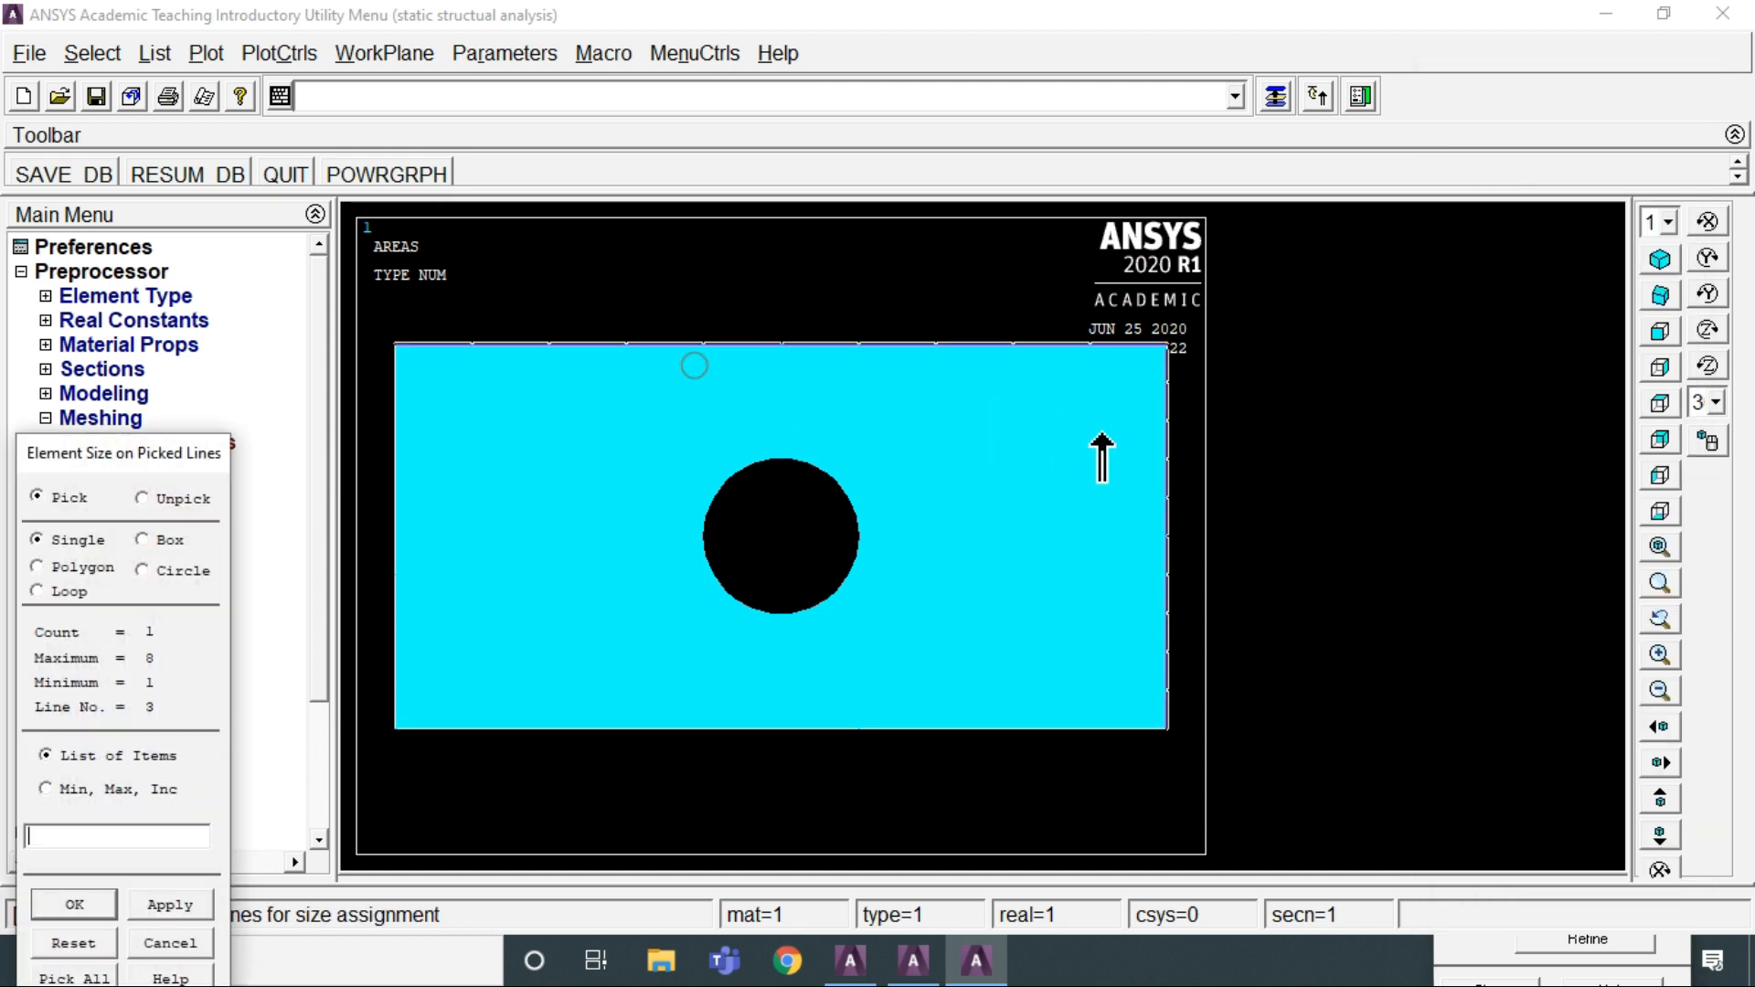
click(937, 726)
click(395, 571)
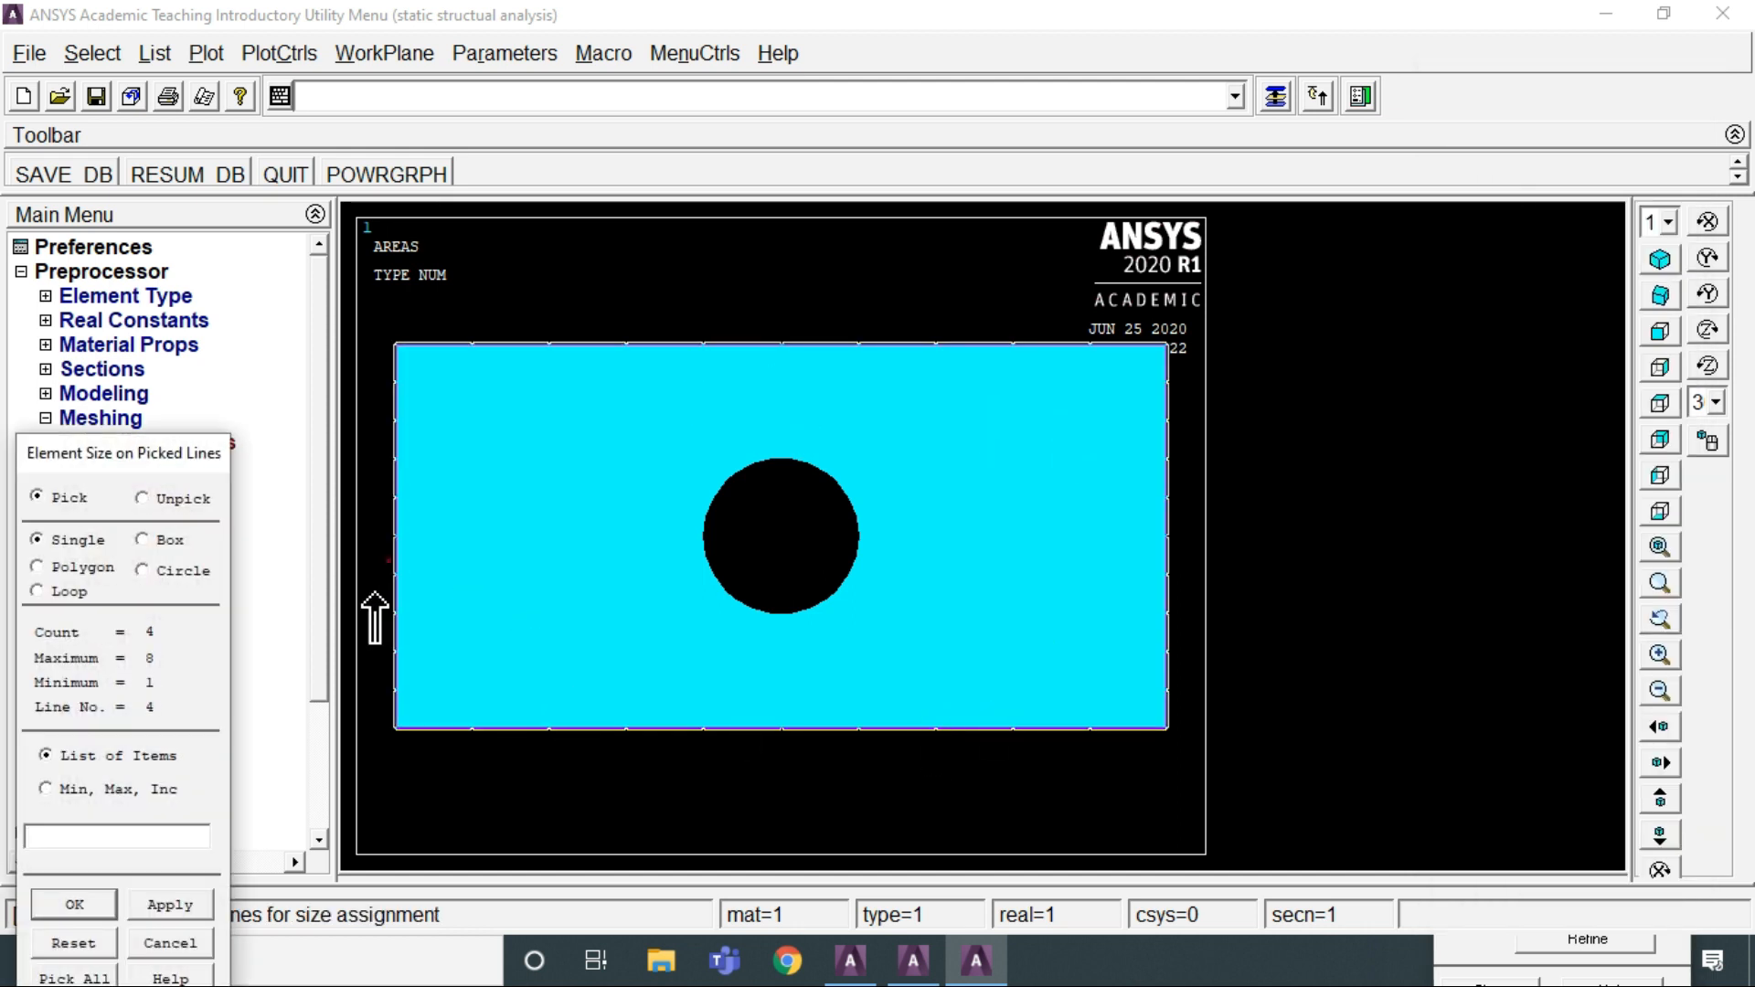
click(162, 908)
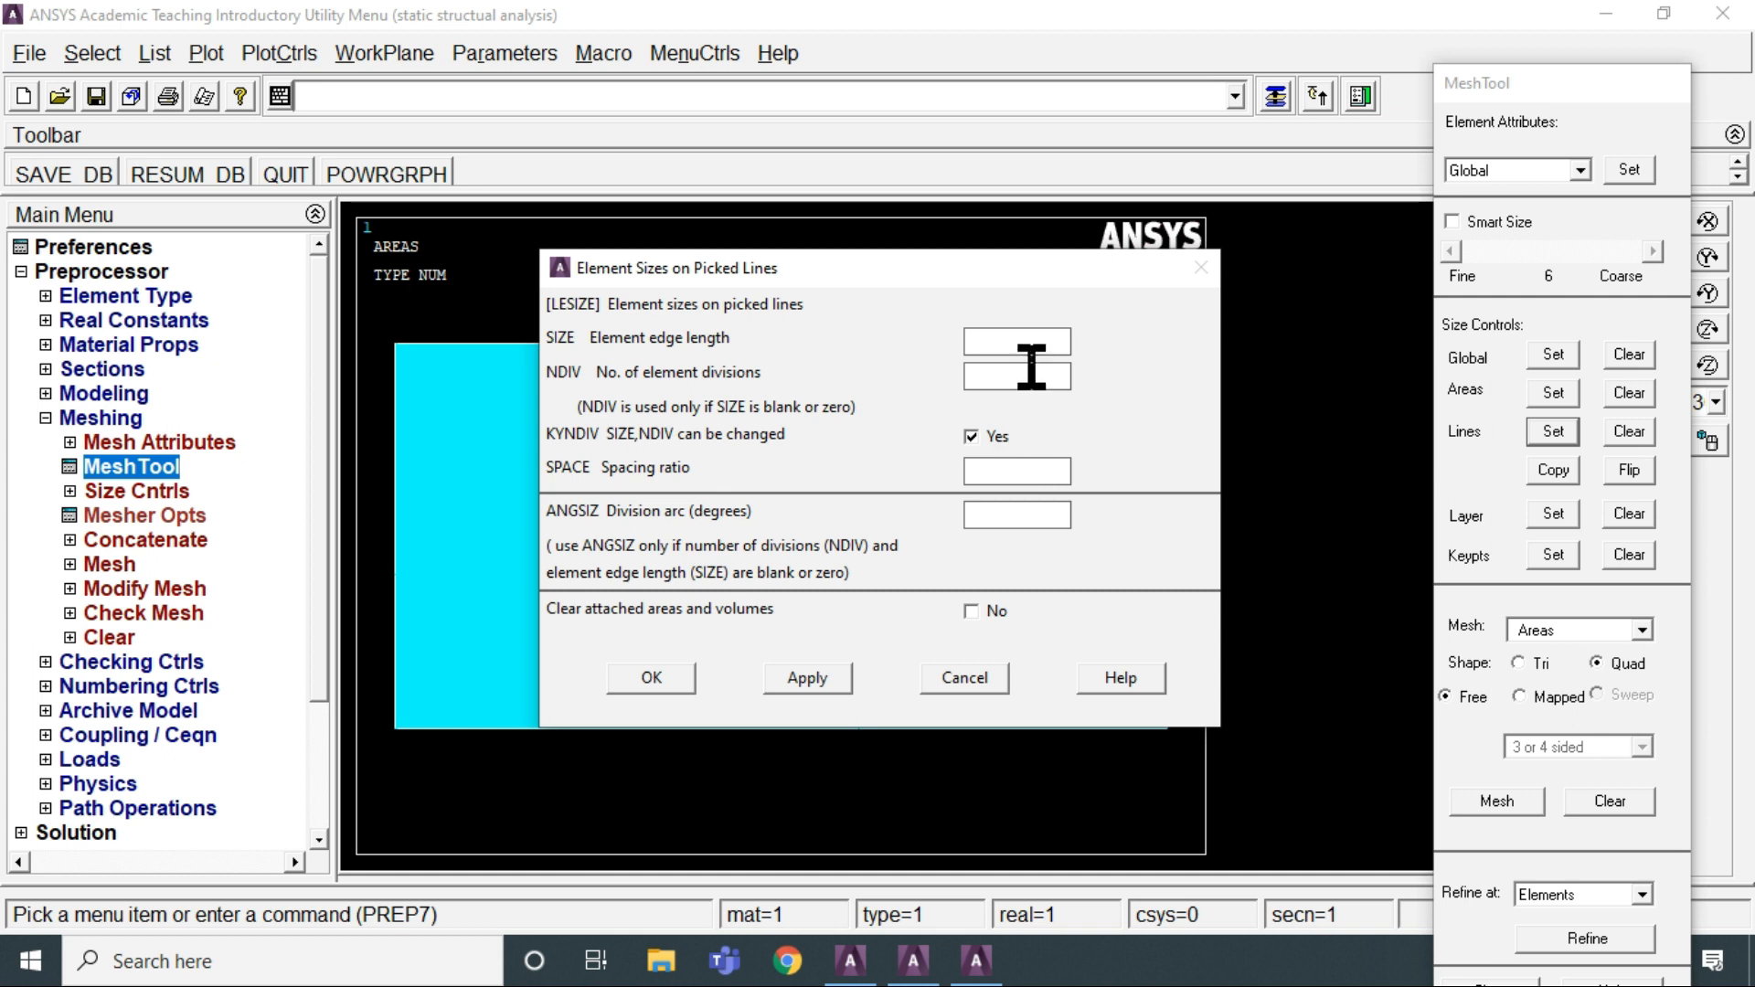
click(1031, 376)
text(50)
click(651, 677)
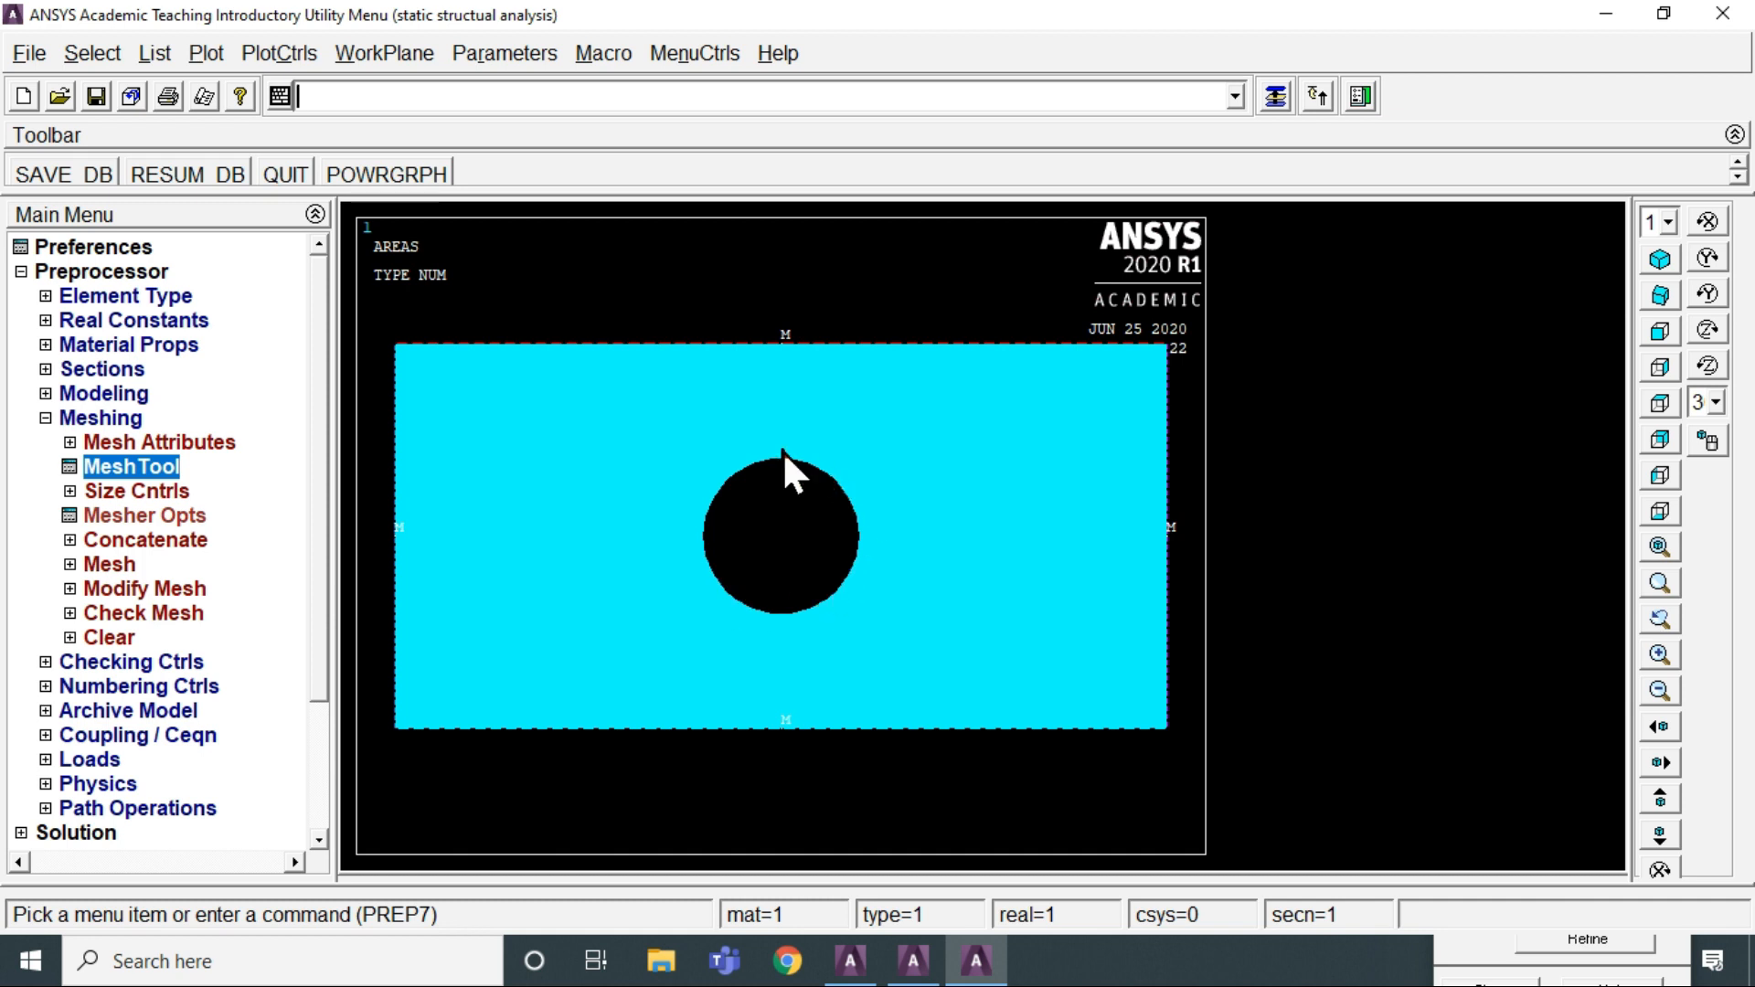
Assign a separate number of element divisions to the four arc lines of the central hole
click(137, 468)
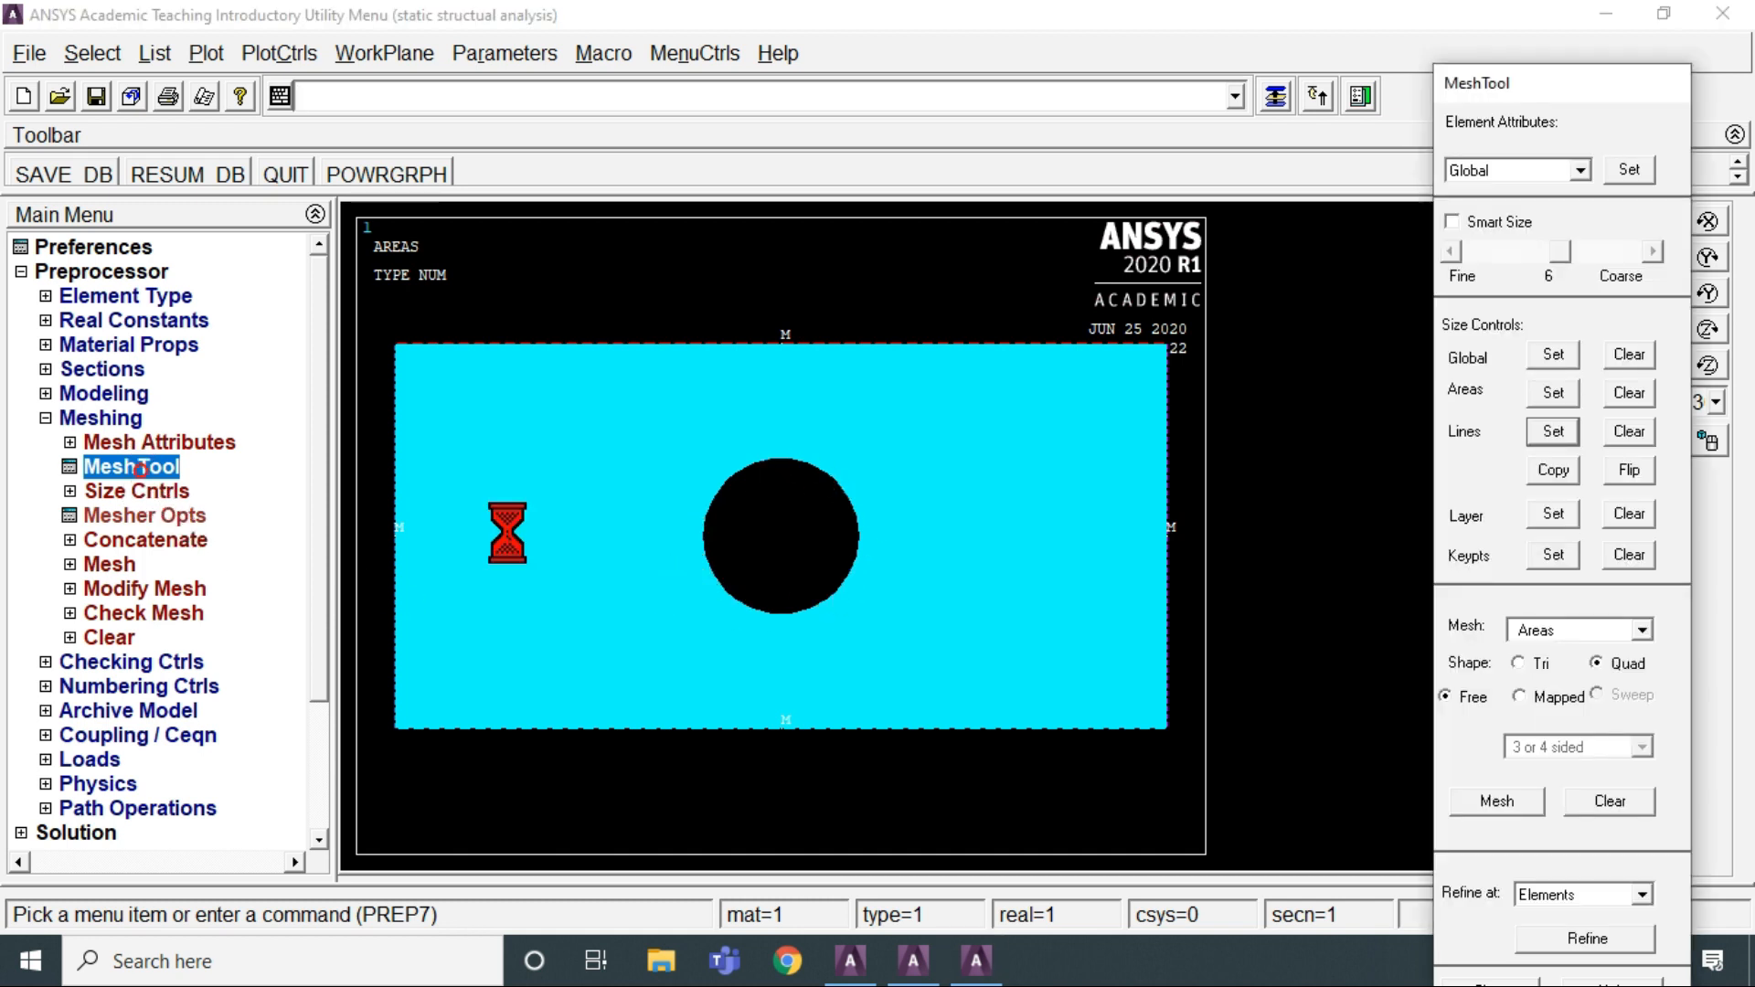
click(1553, 431)
click(769, 470)
click(830, 483)
click(842, 573)
click(740, 593)
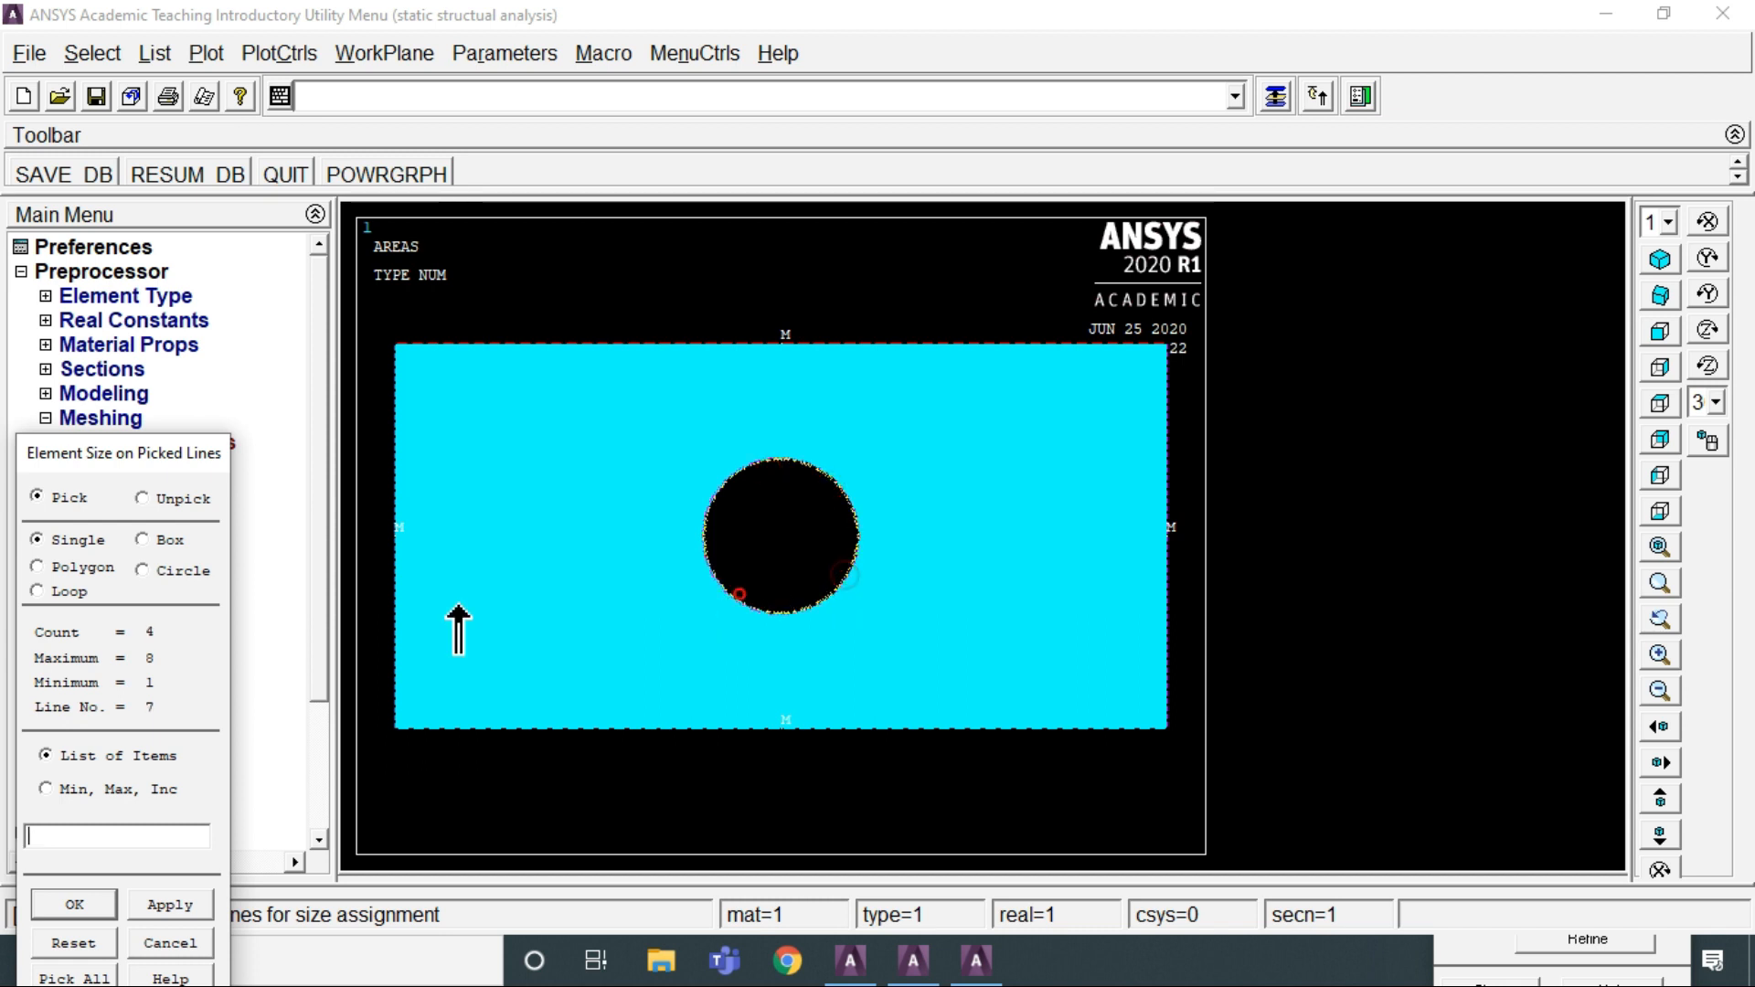
click(77, 904)
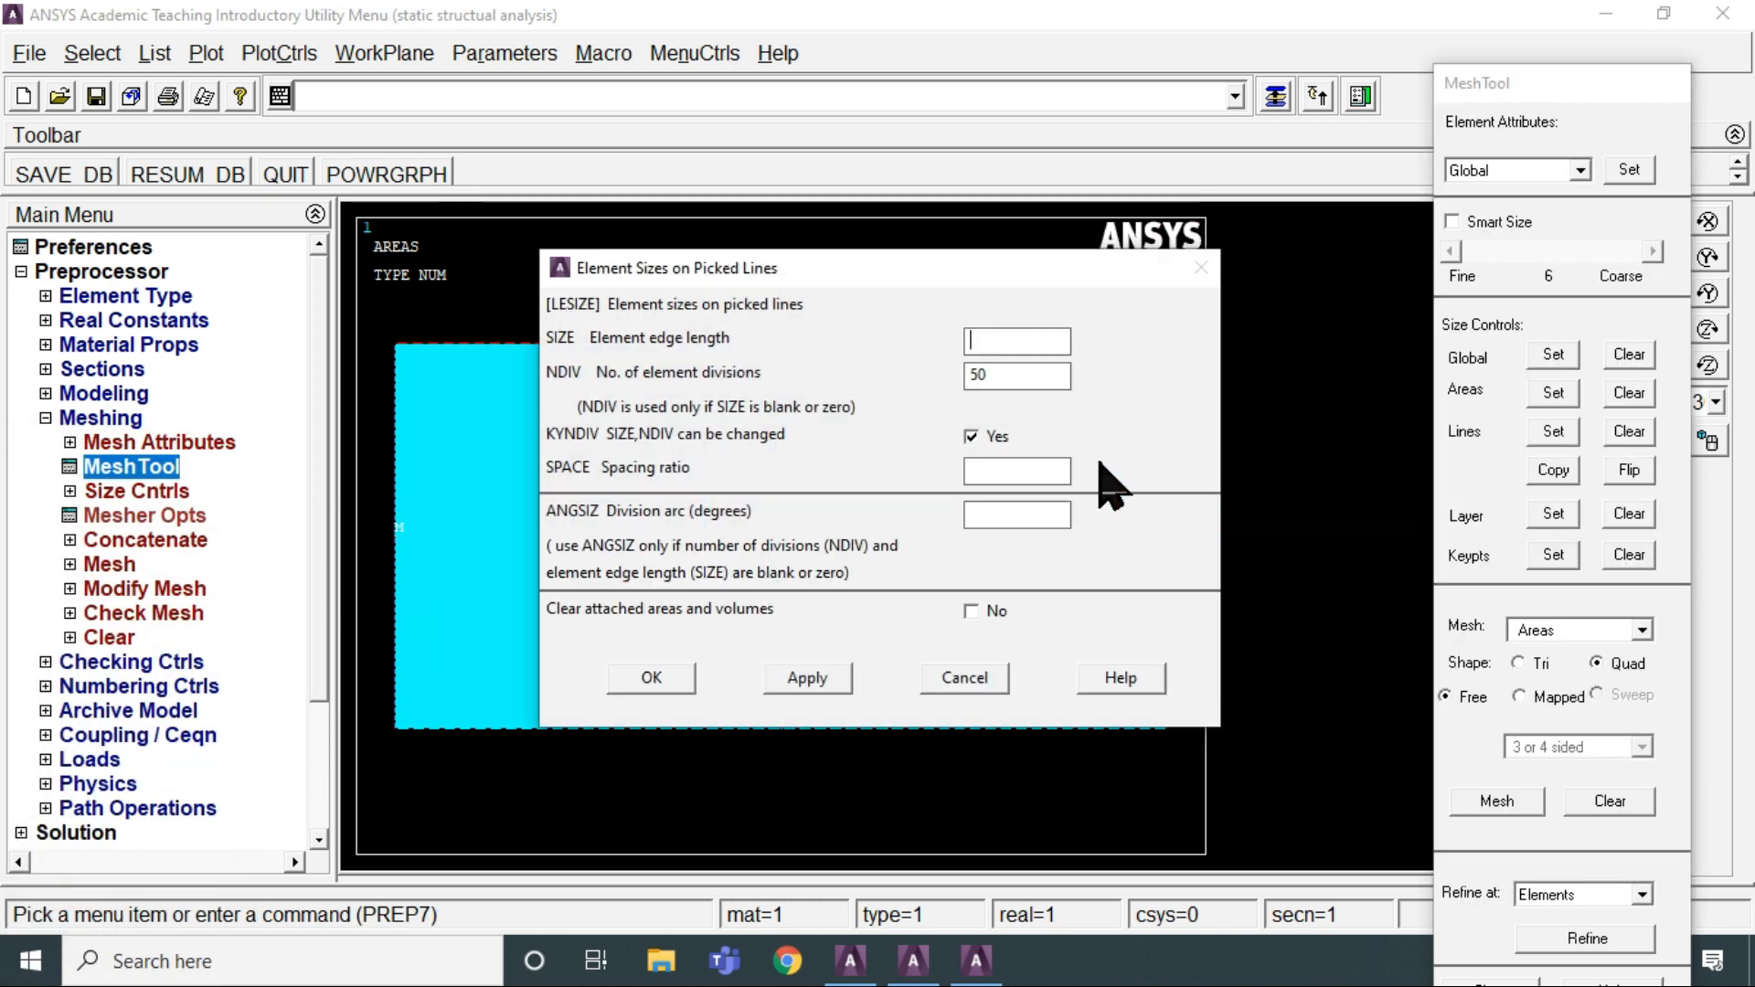
click(1025, 370)
text(7)
click(667, 681)
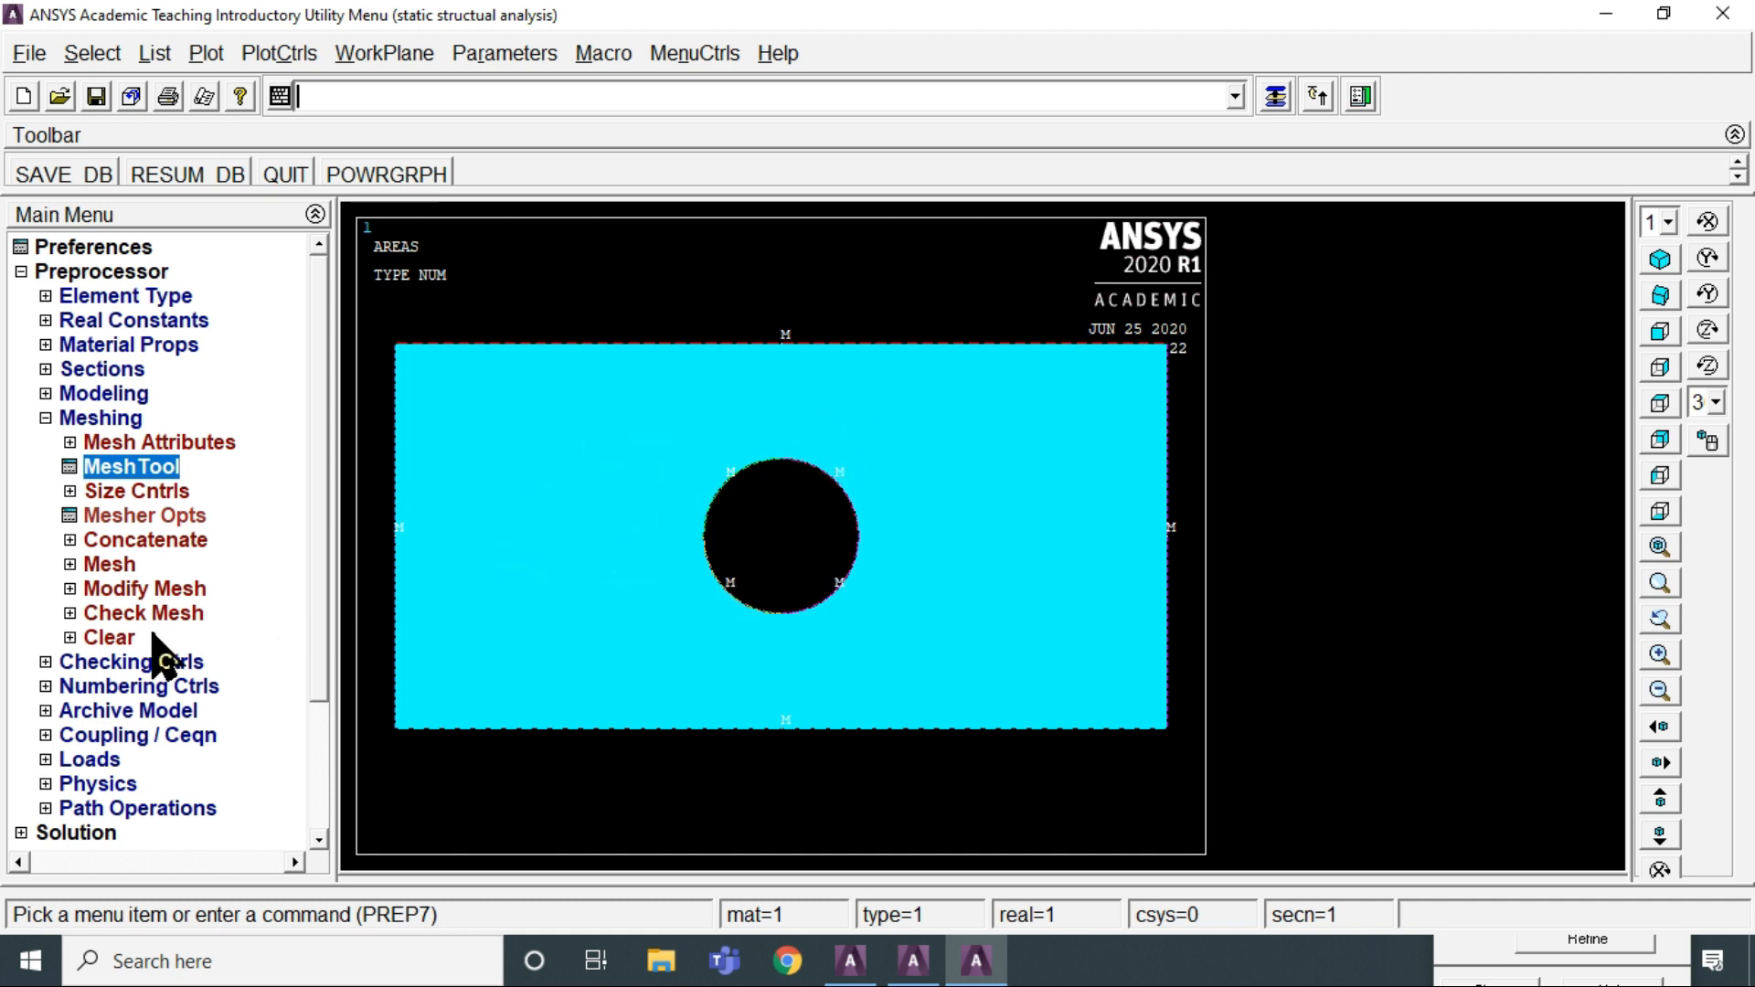
Mesh the plate area with free triangular elements and plot the nodes
click(151, 468)
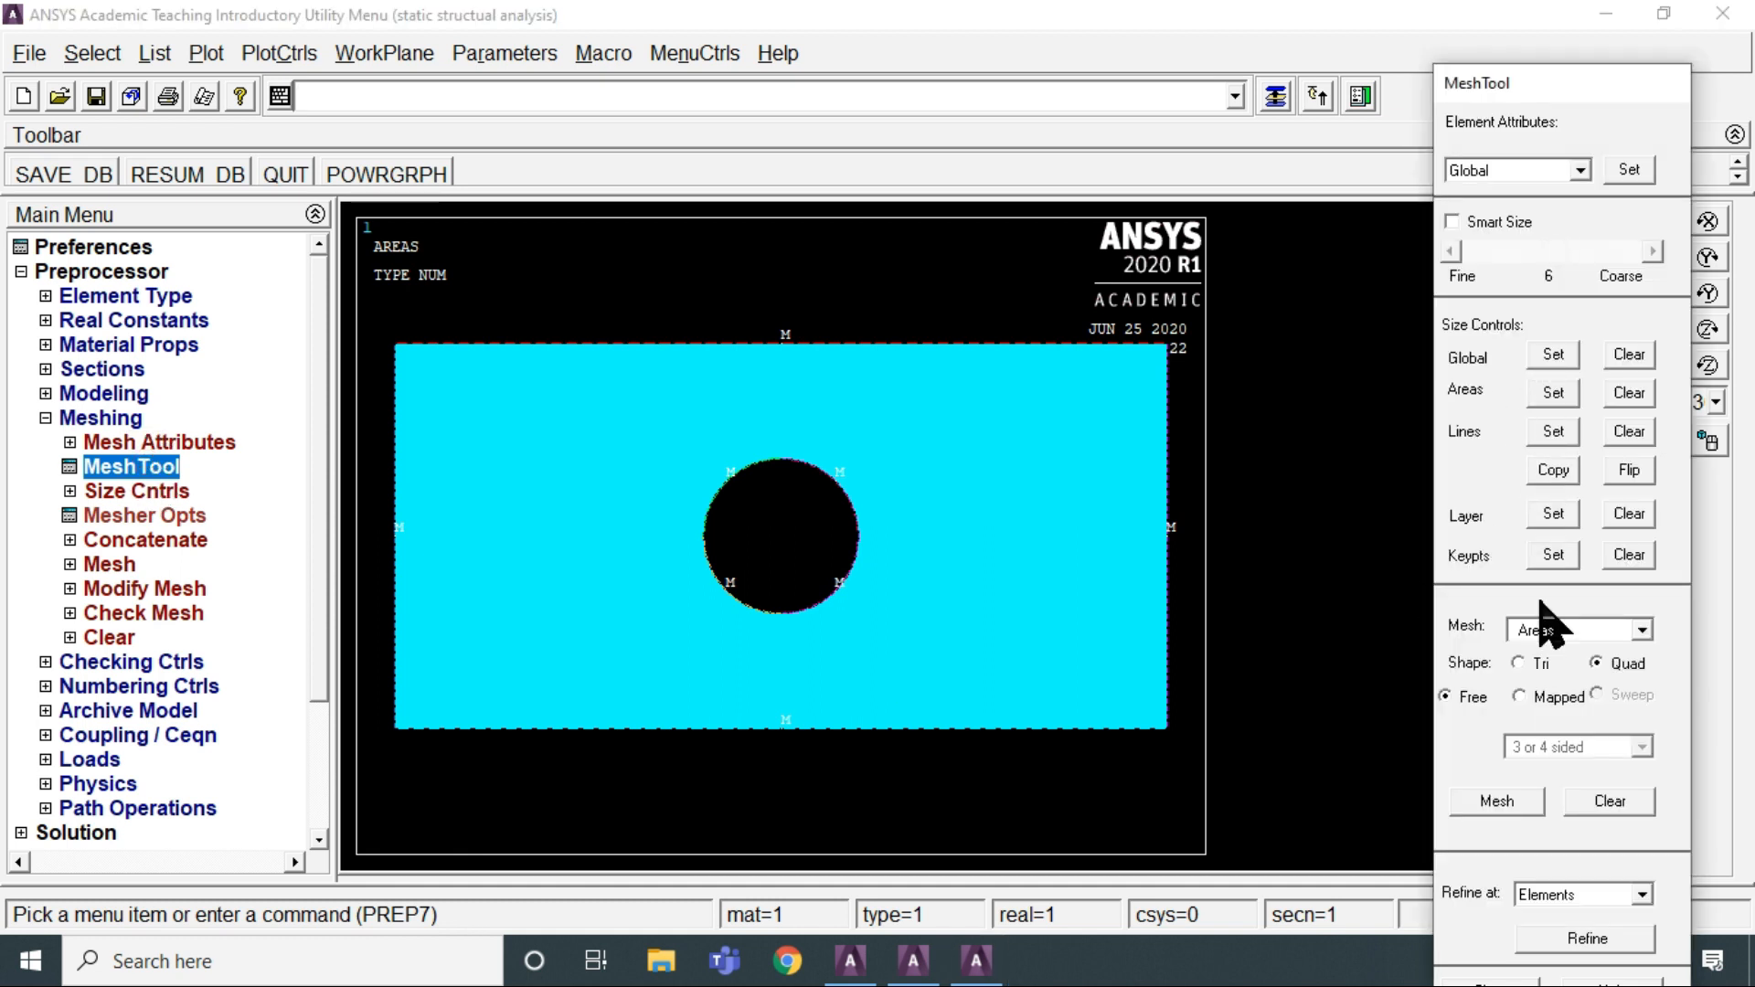
click(1535, 665)
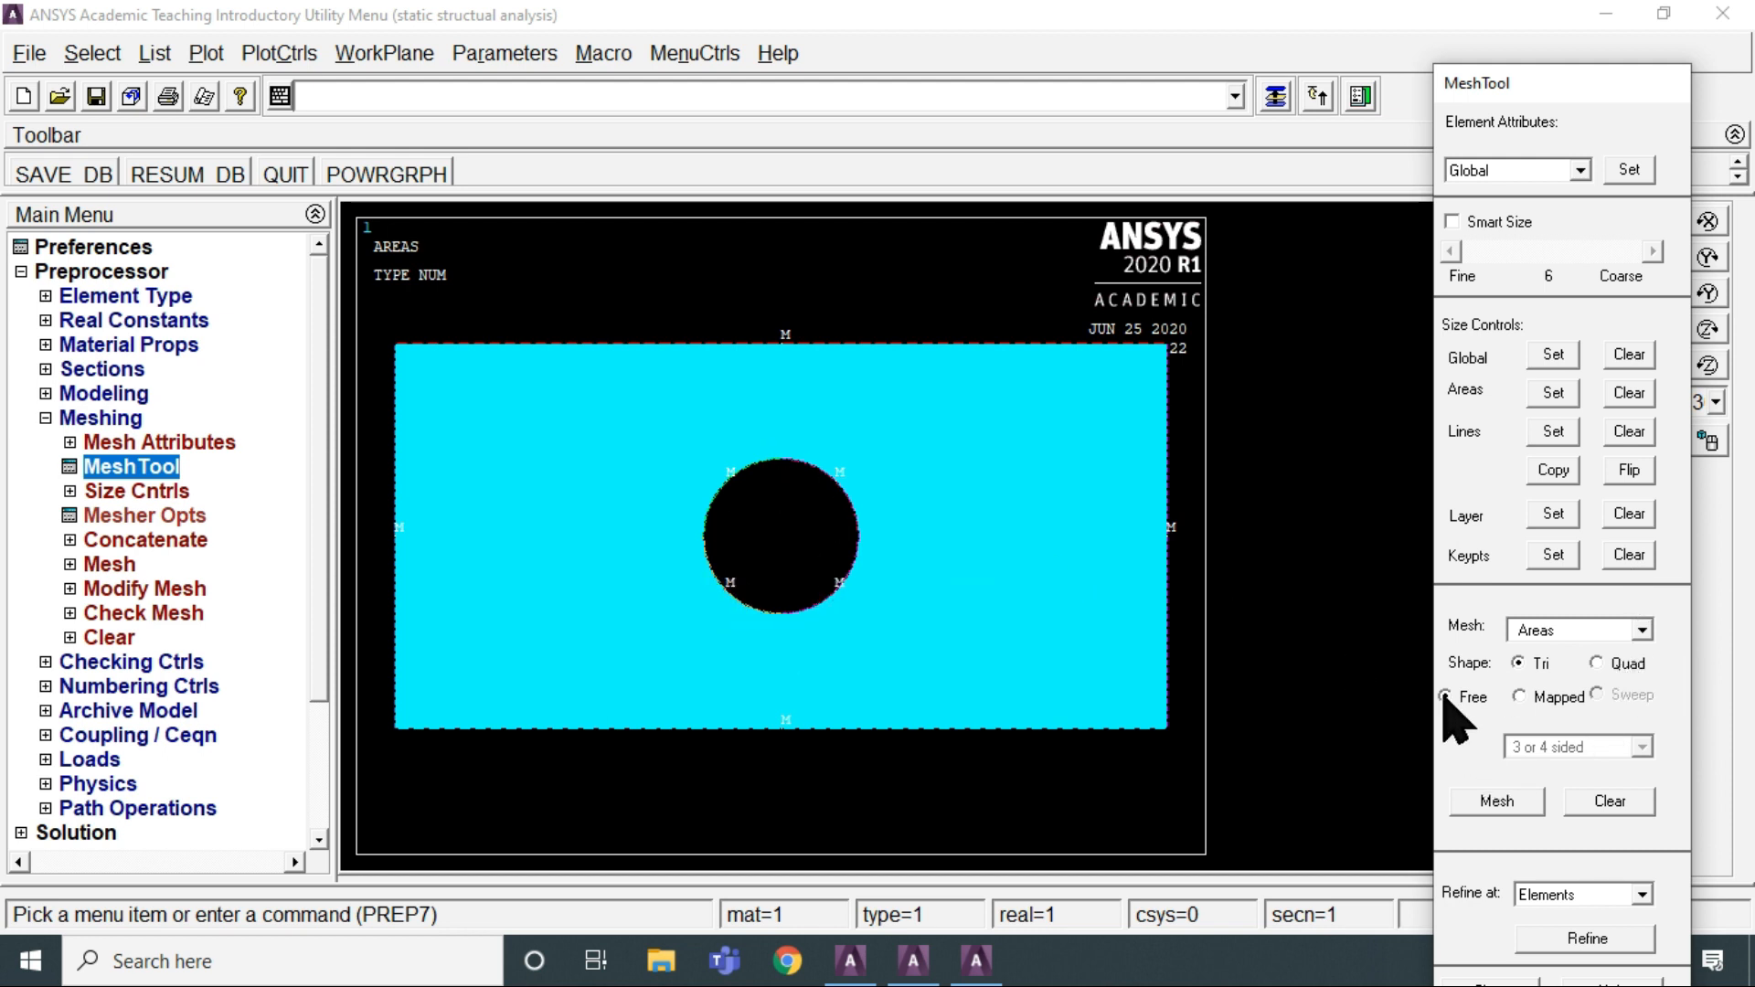
click(1518, 807)
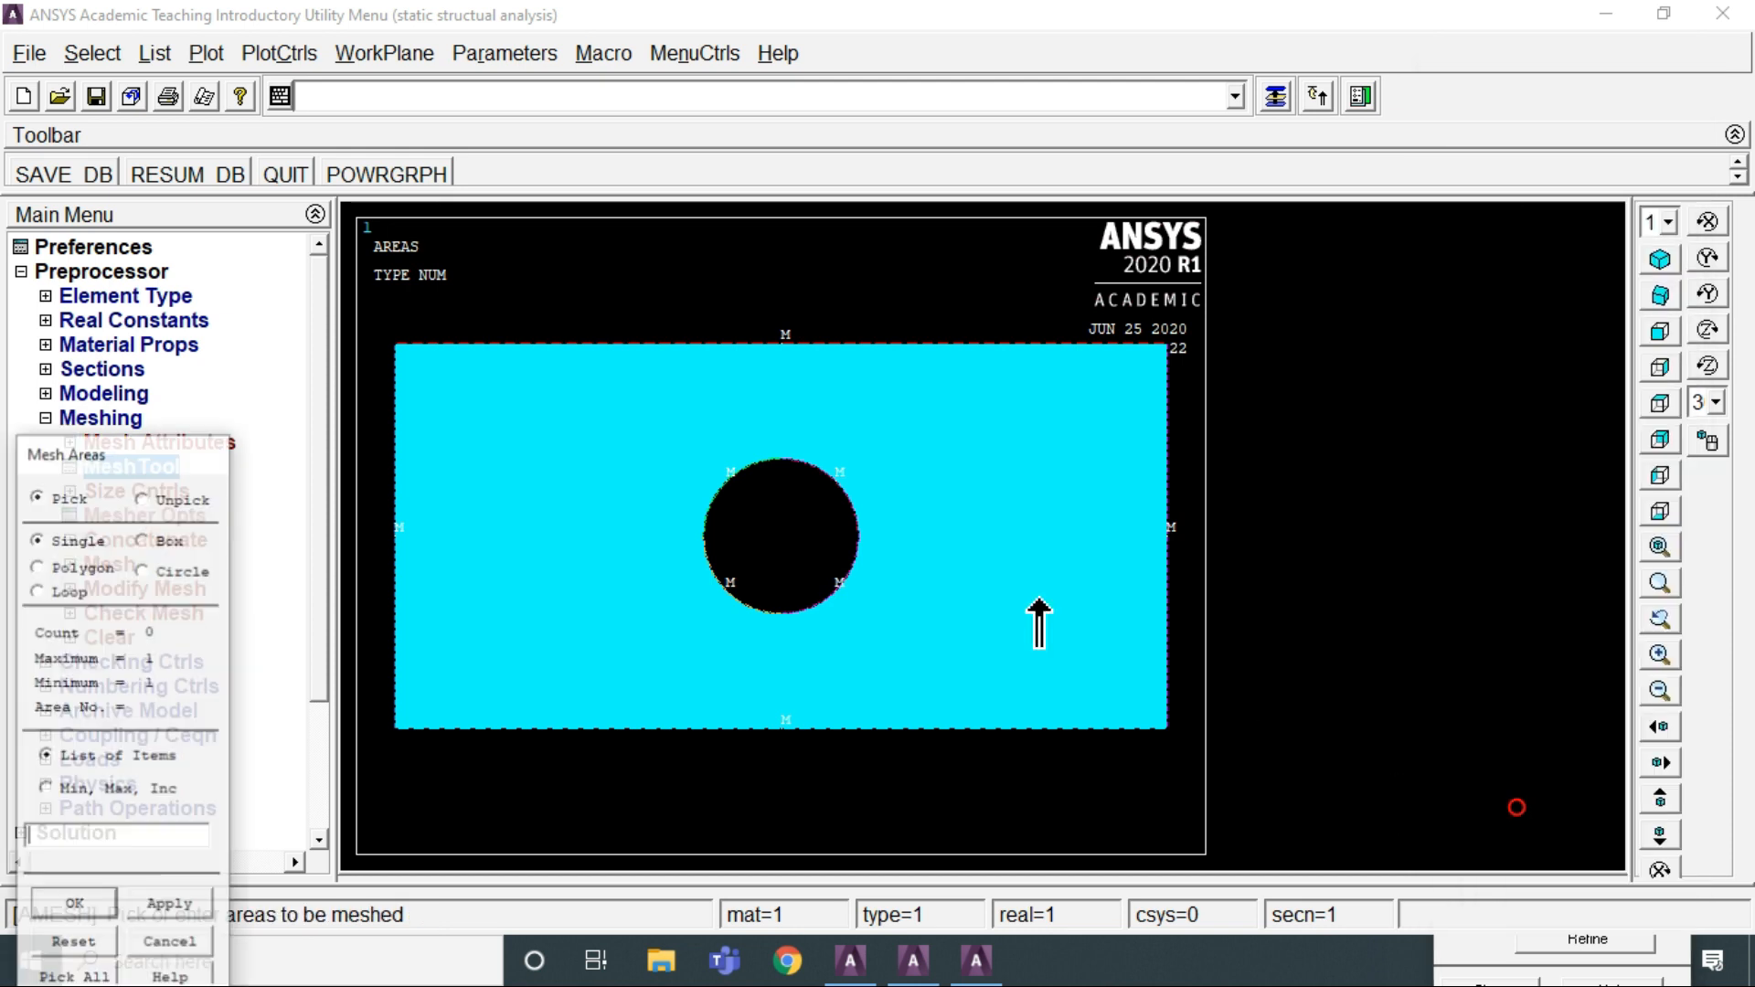
click(1008, 571)
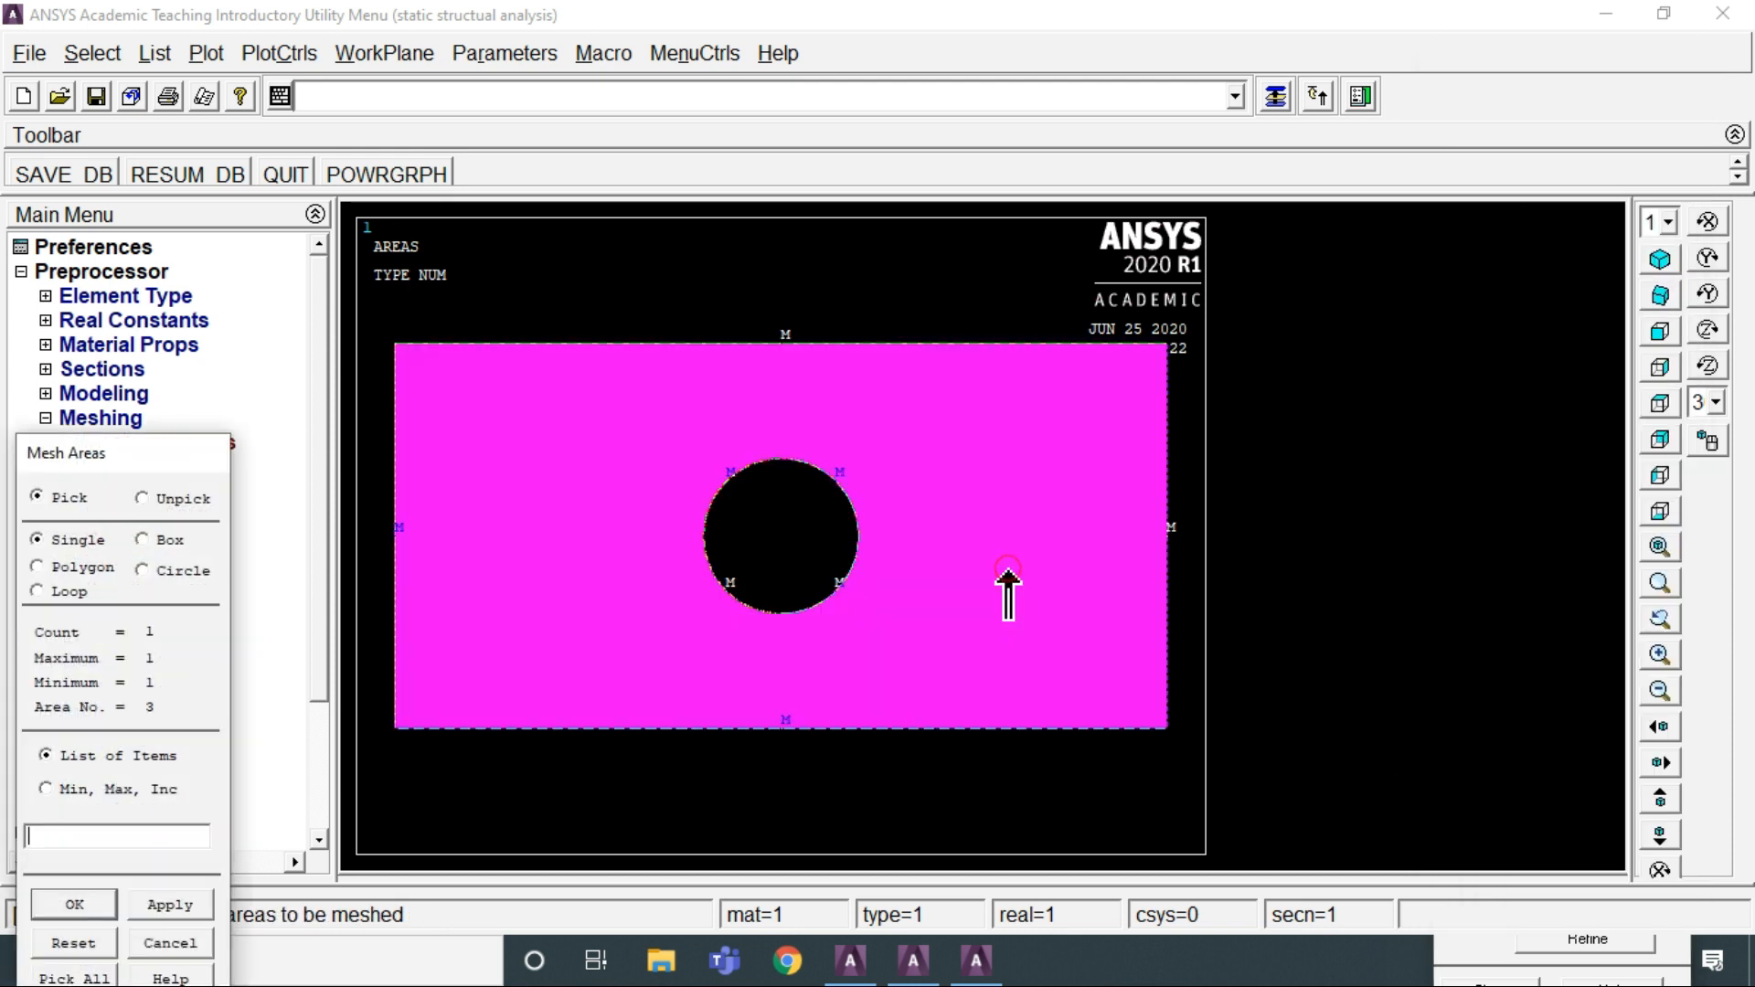
click(77, 905)
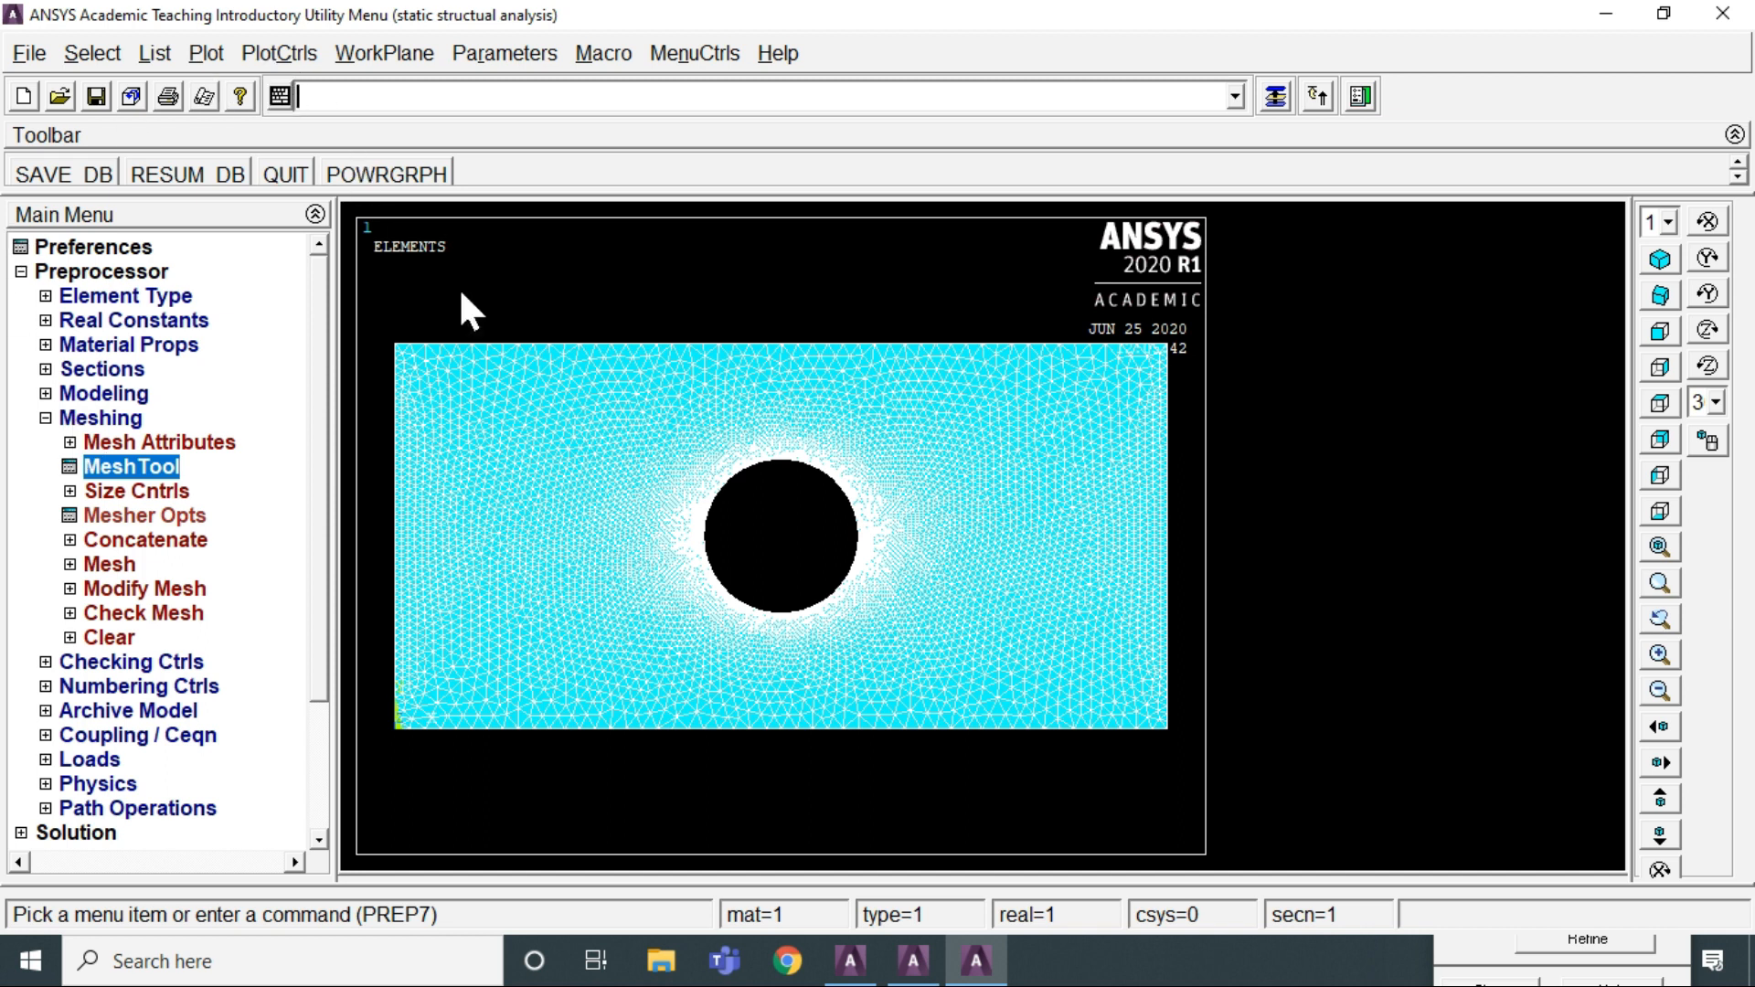
click(207, 55)
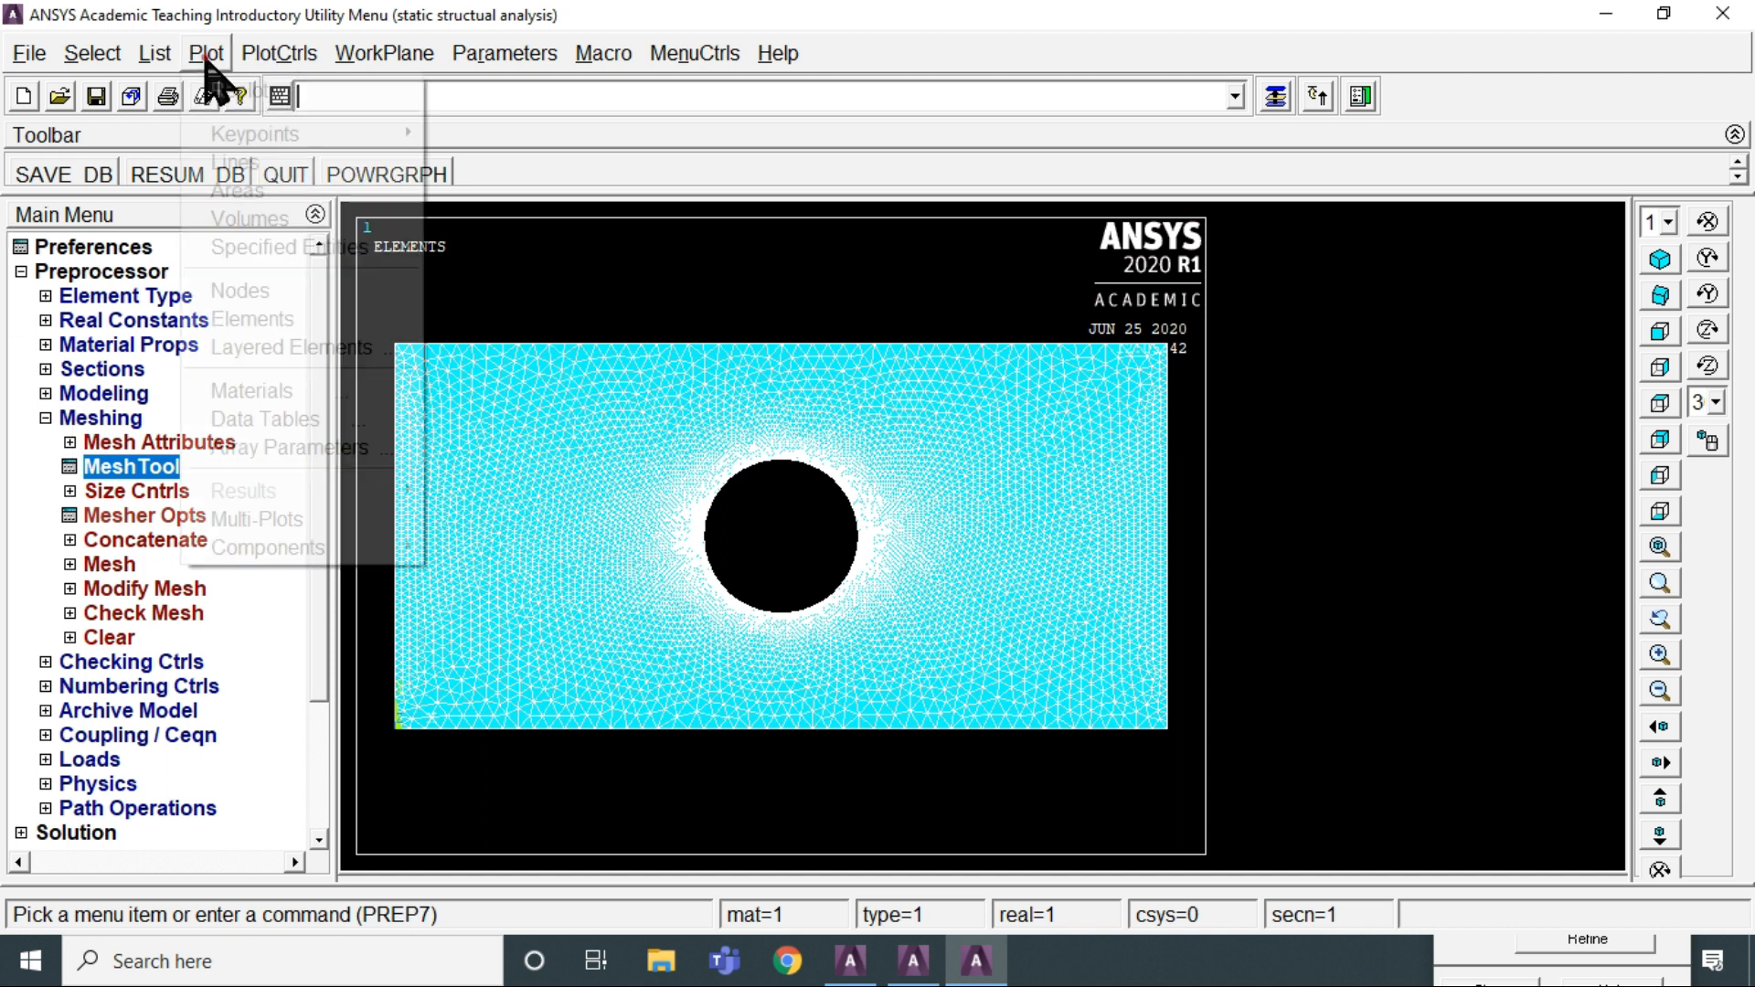
click(240, 290)
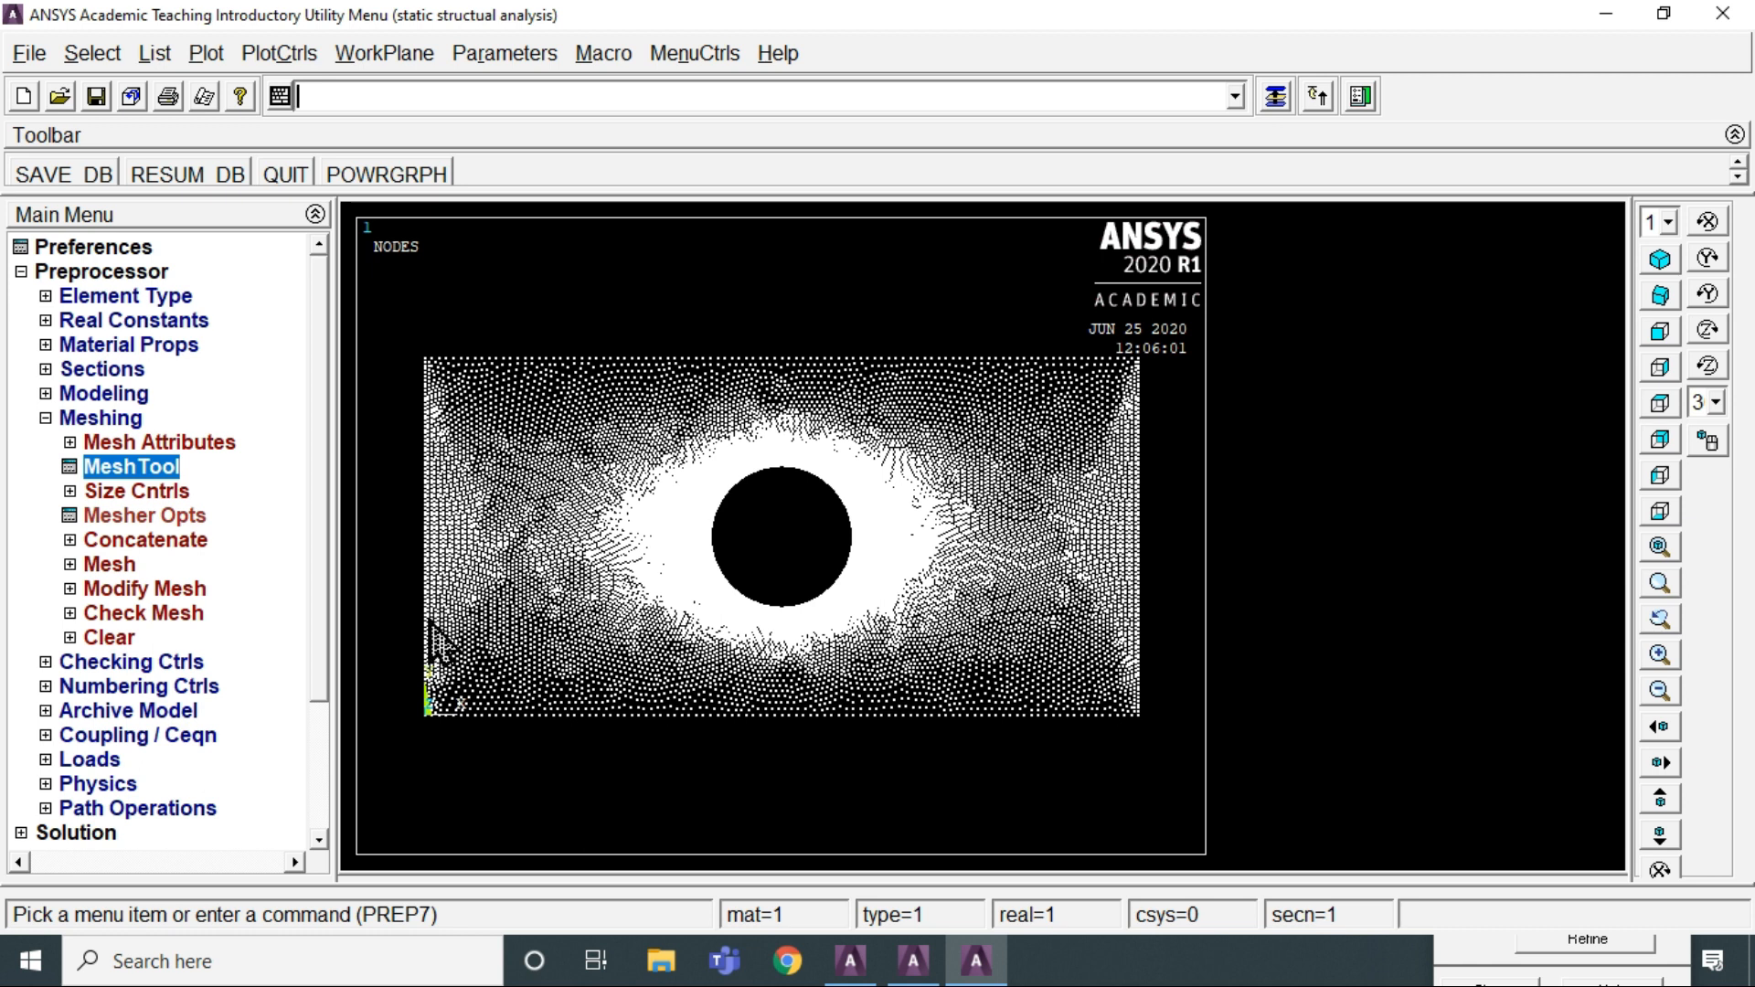
Apply a structural displacement constraint of All DOF as a constant value to the plate's left edge line
click(92, 762)
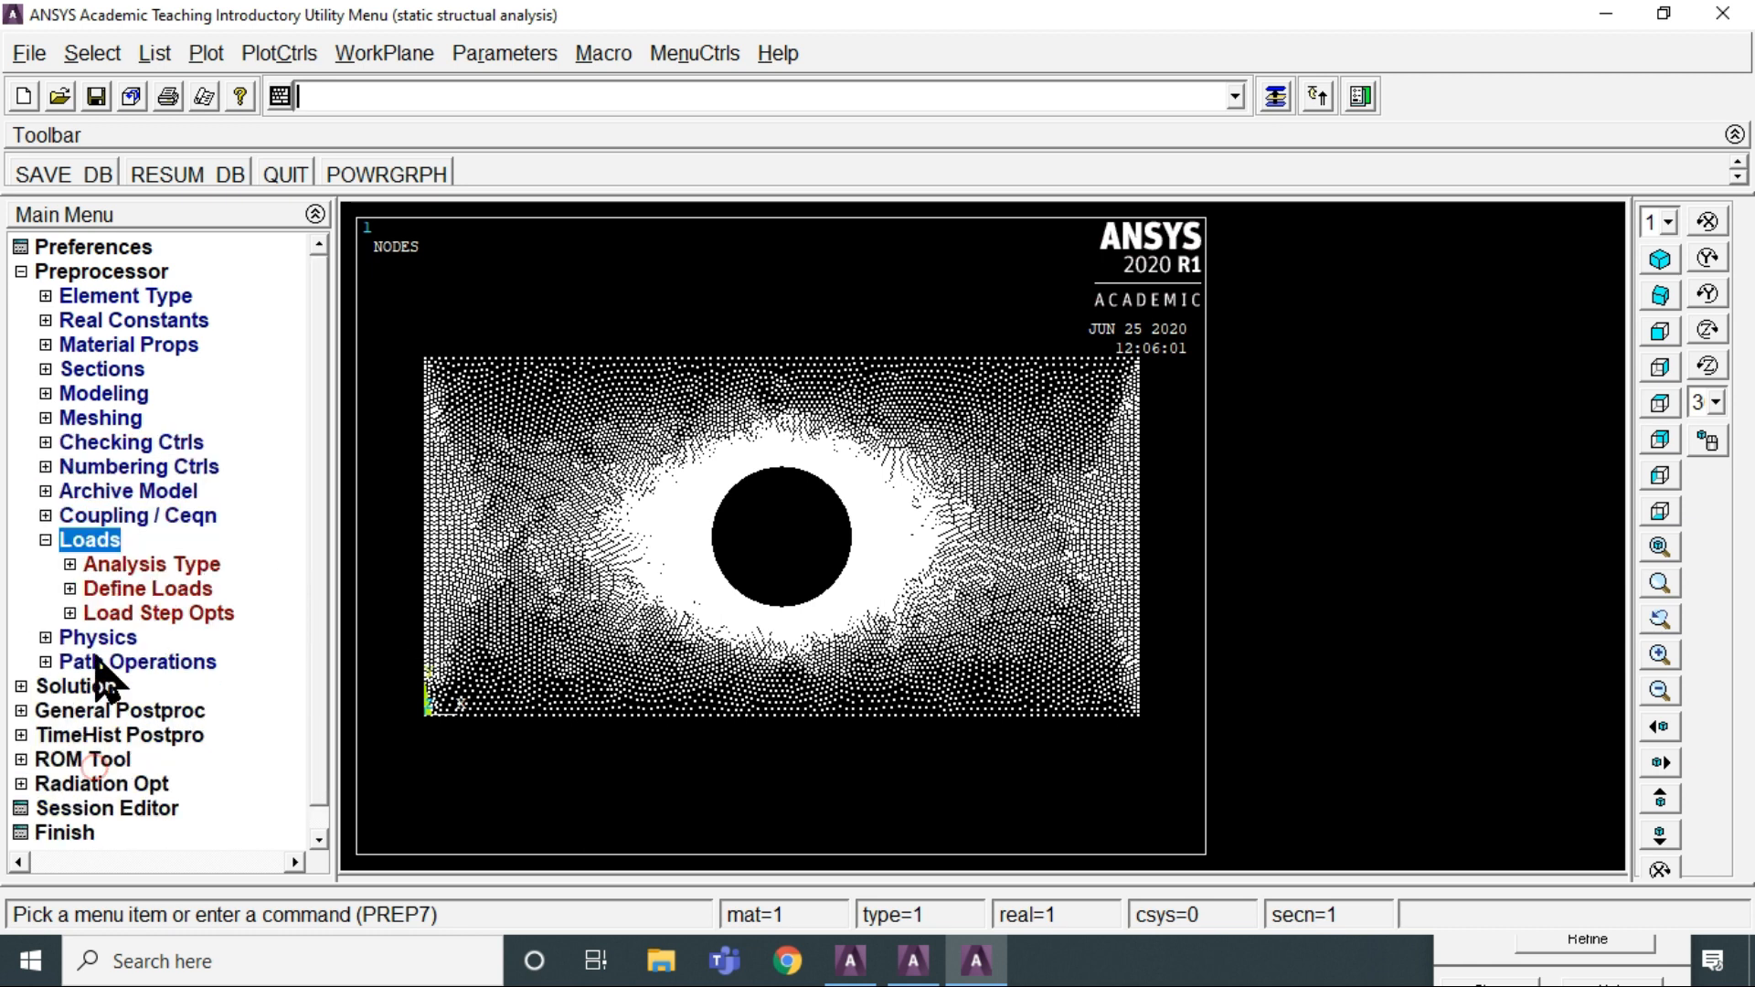
click(161, 590)
click(146, 638)
click(174, 664)
click(216, 692)
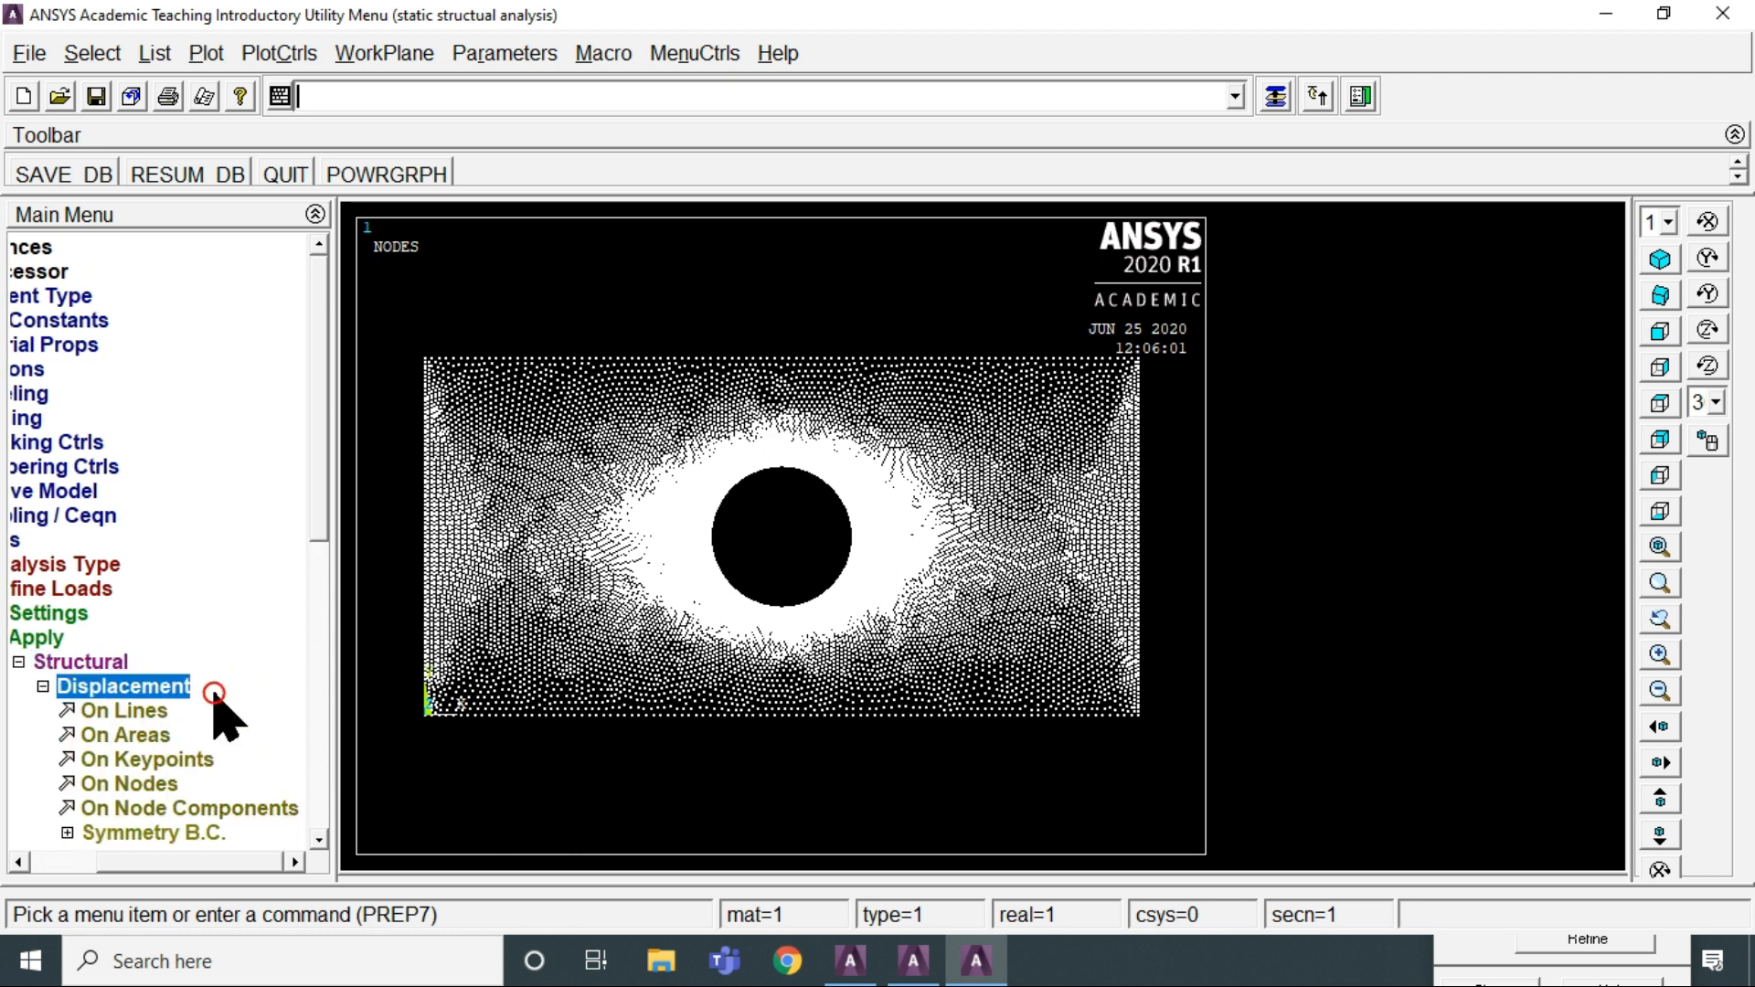
click(137, 713)
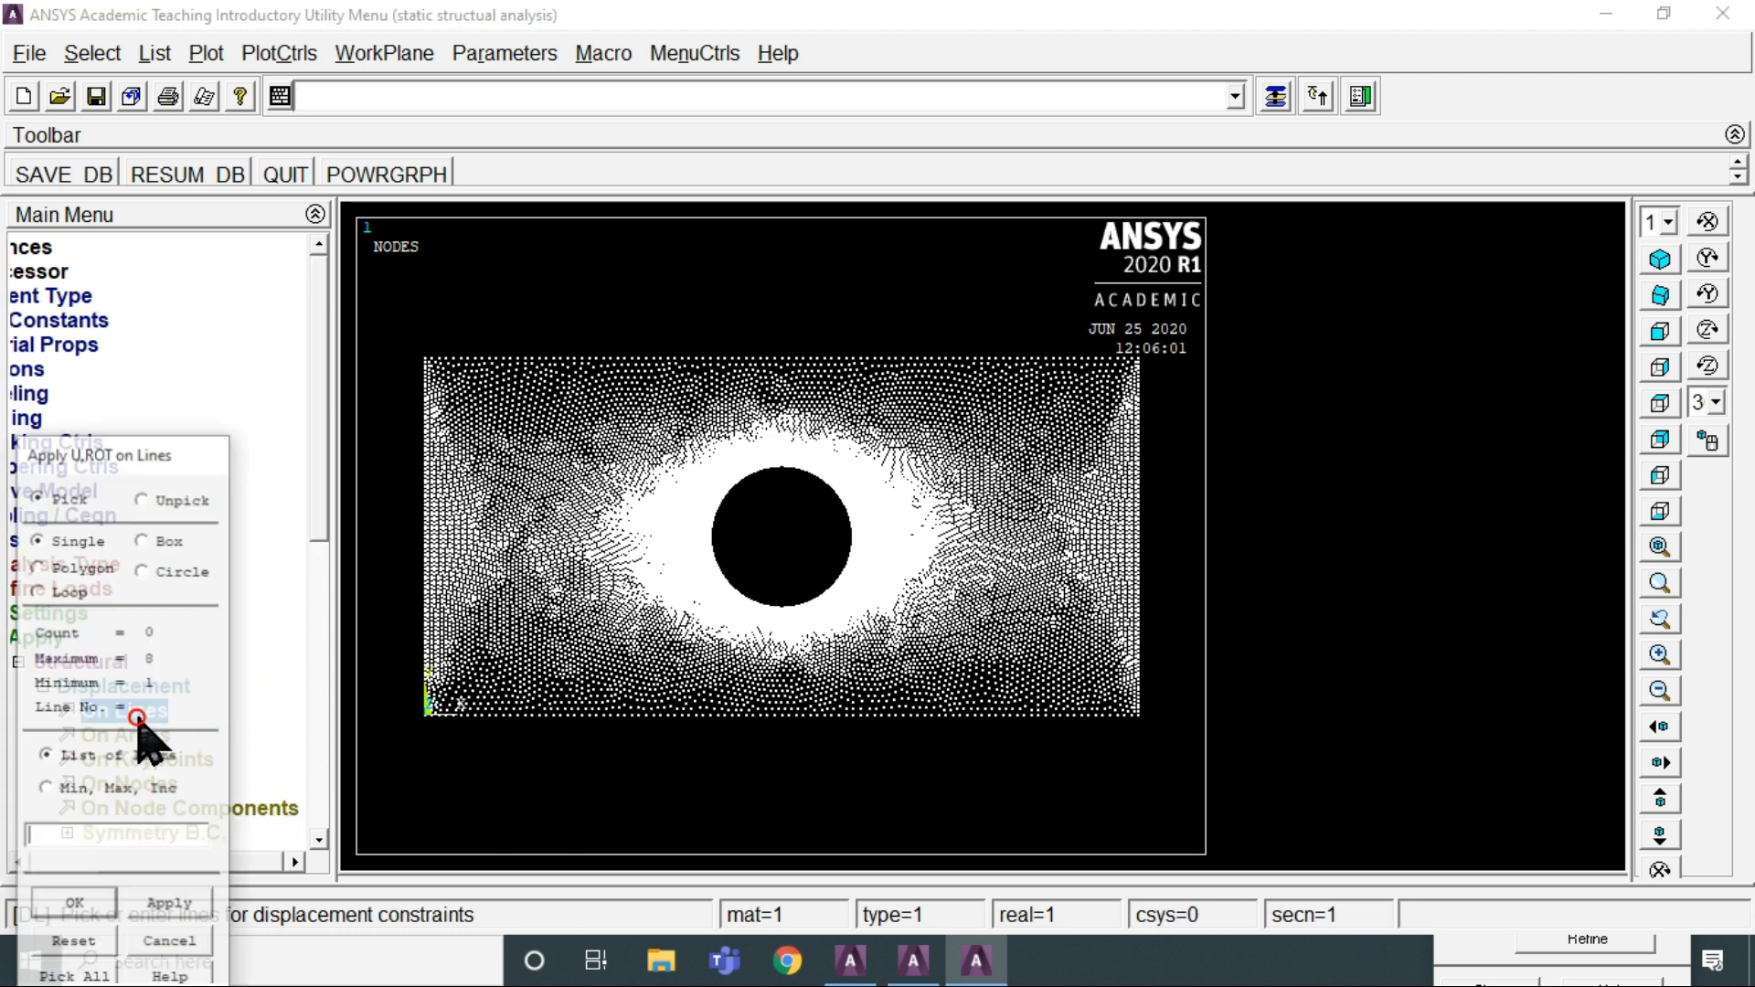
click(408, 607)
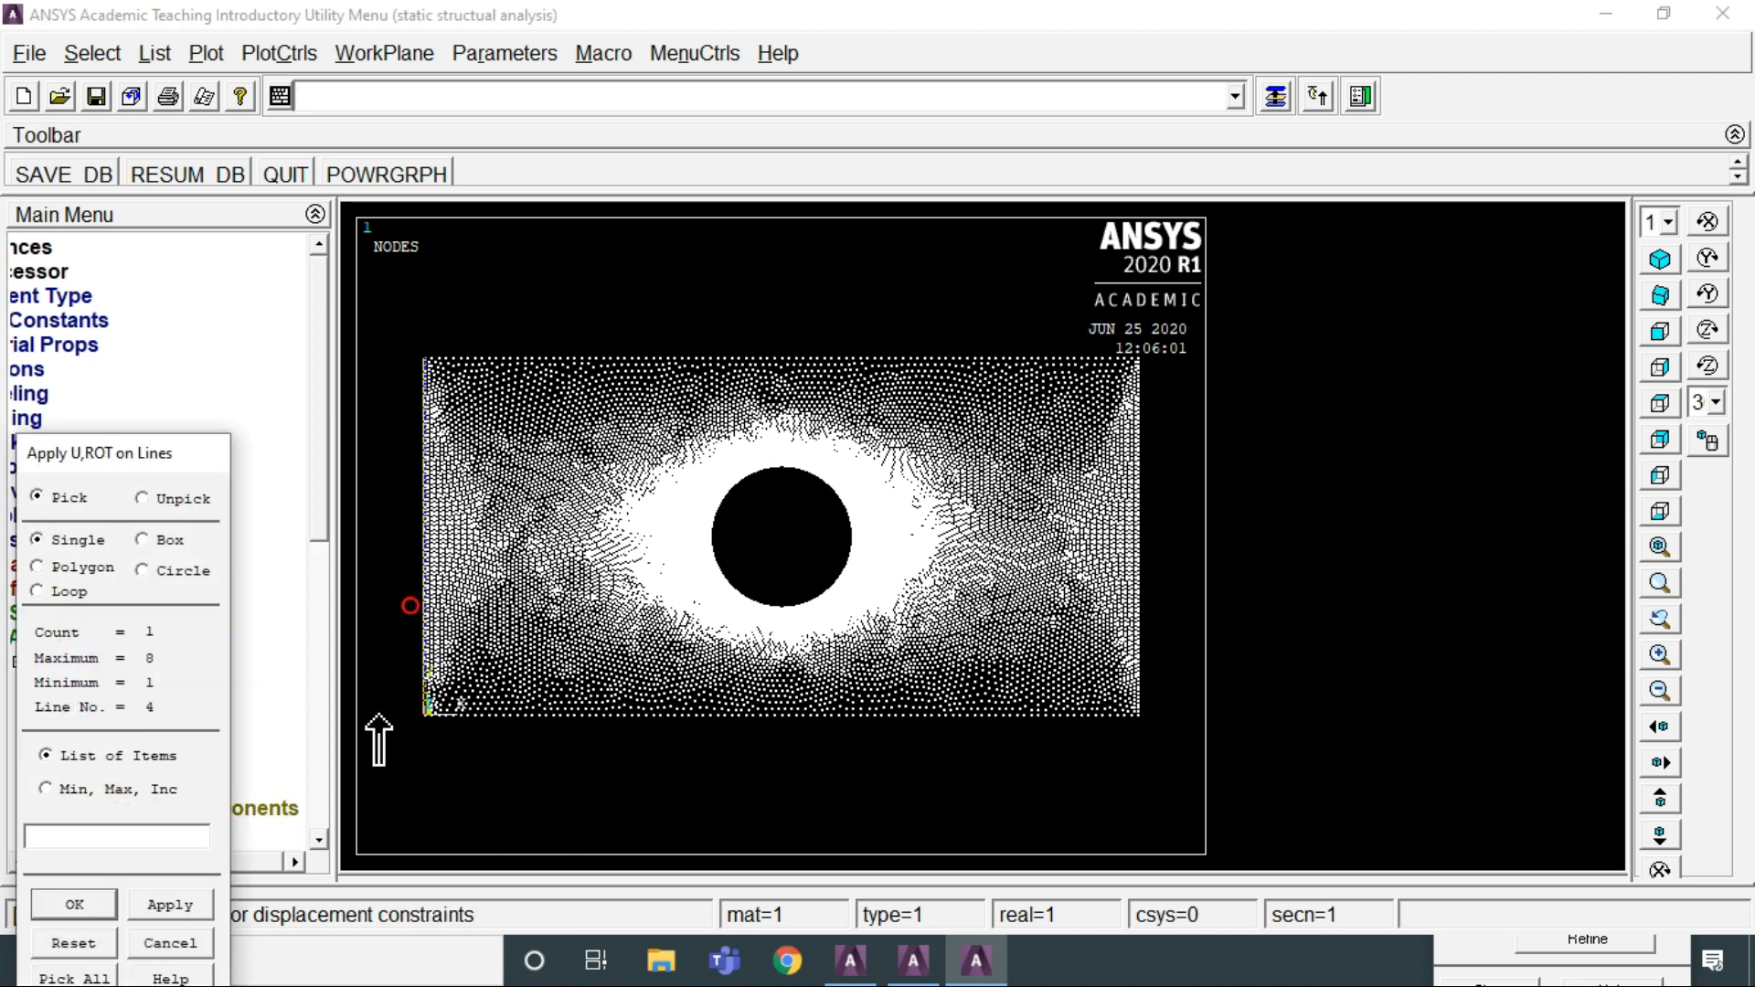
click(91, 905)
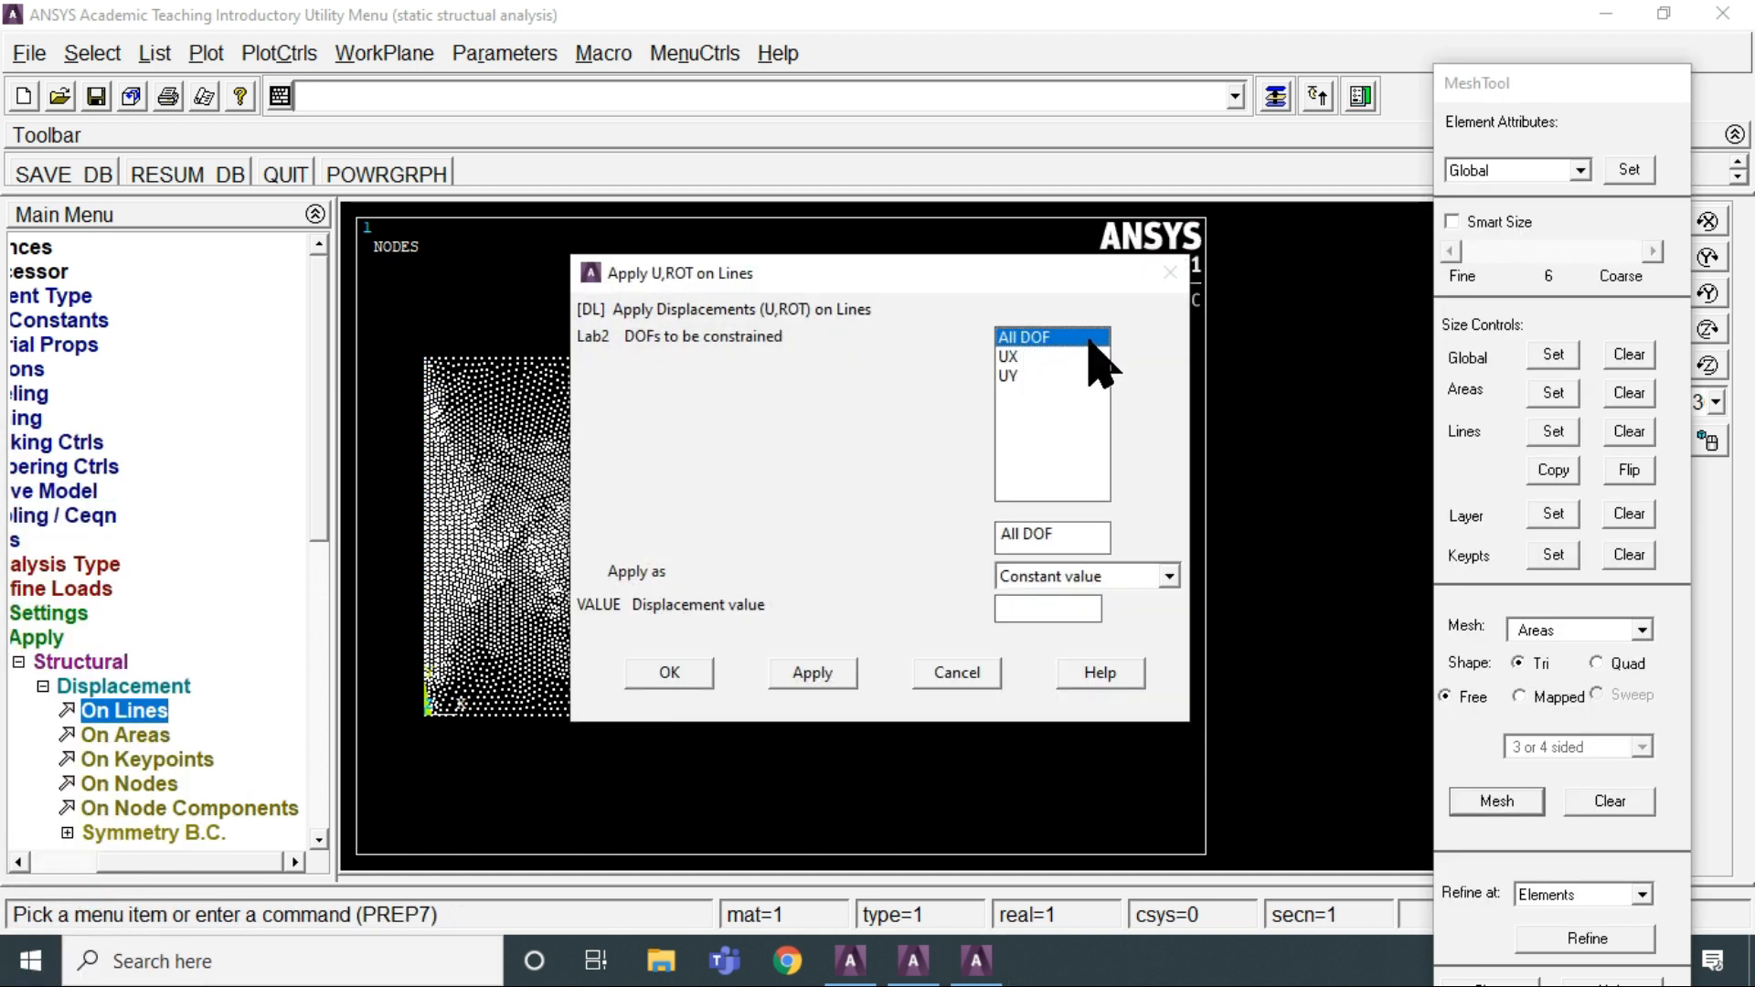
click(1047, 610)
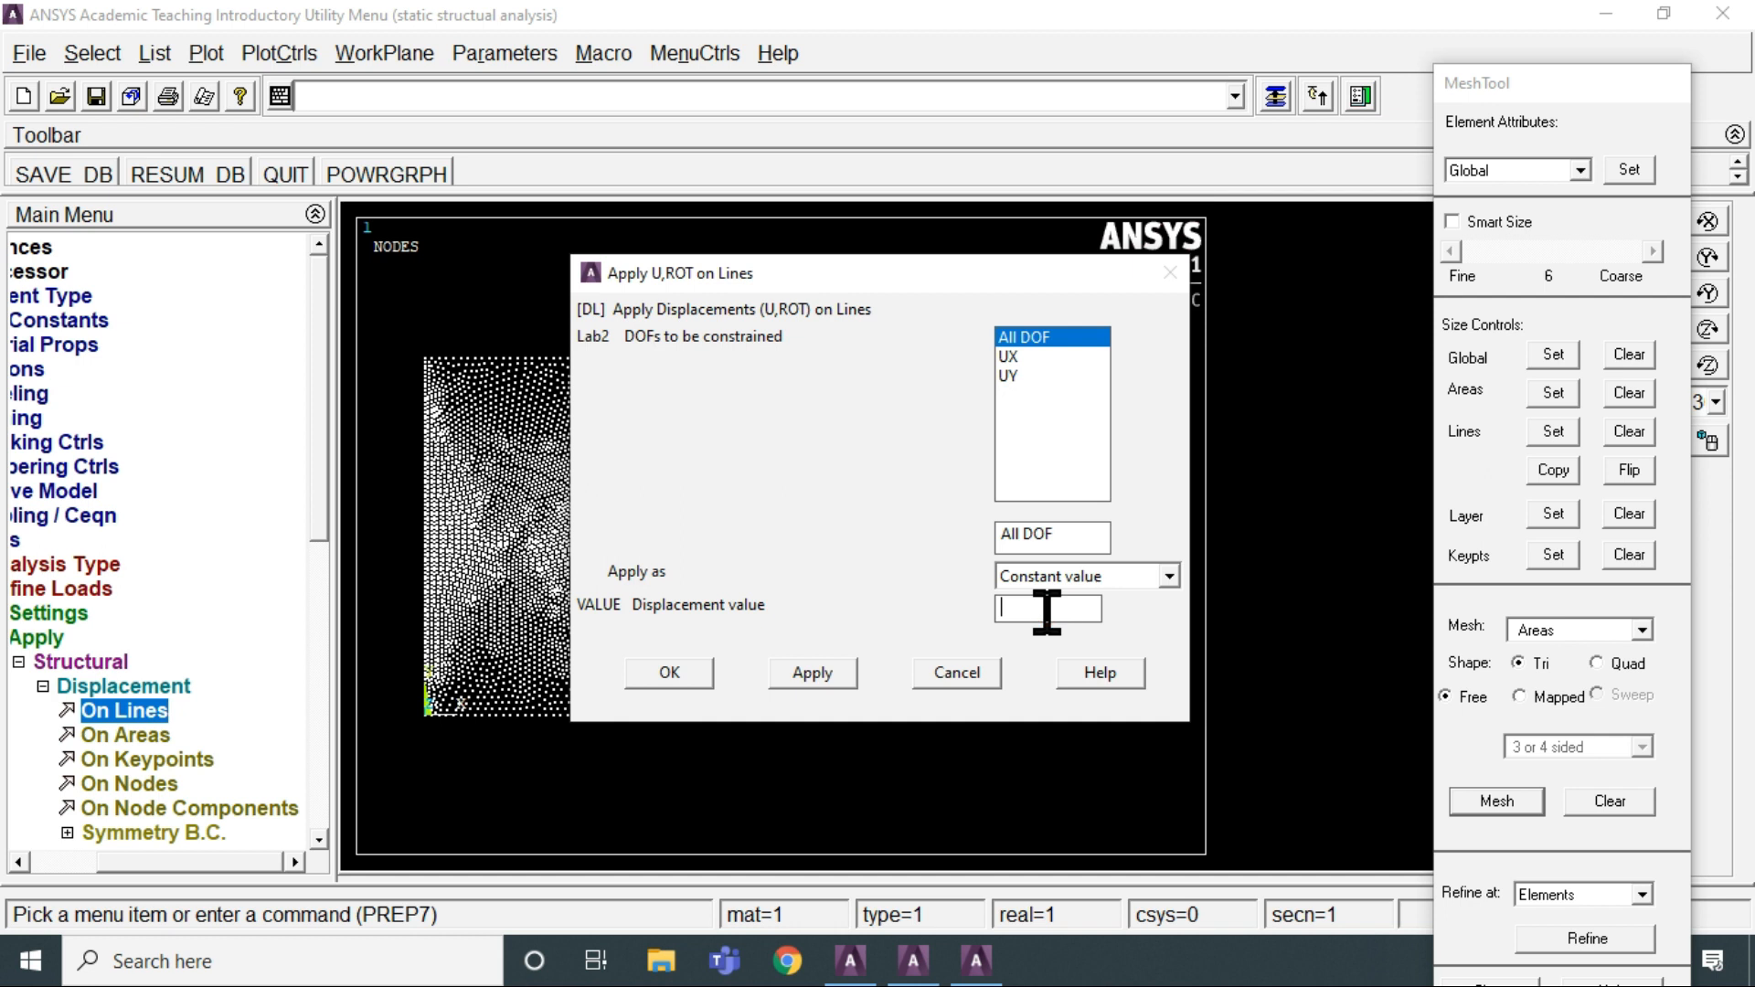
click(671, 681)
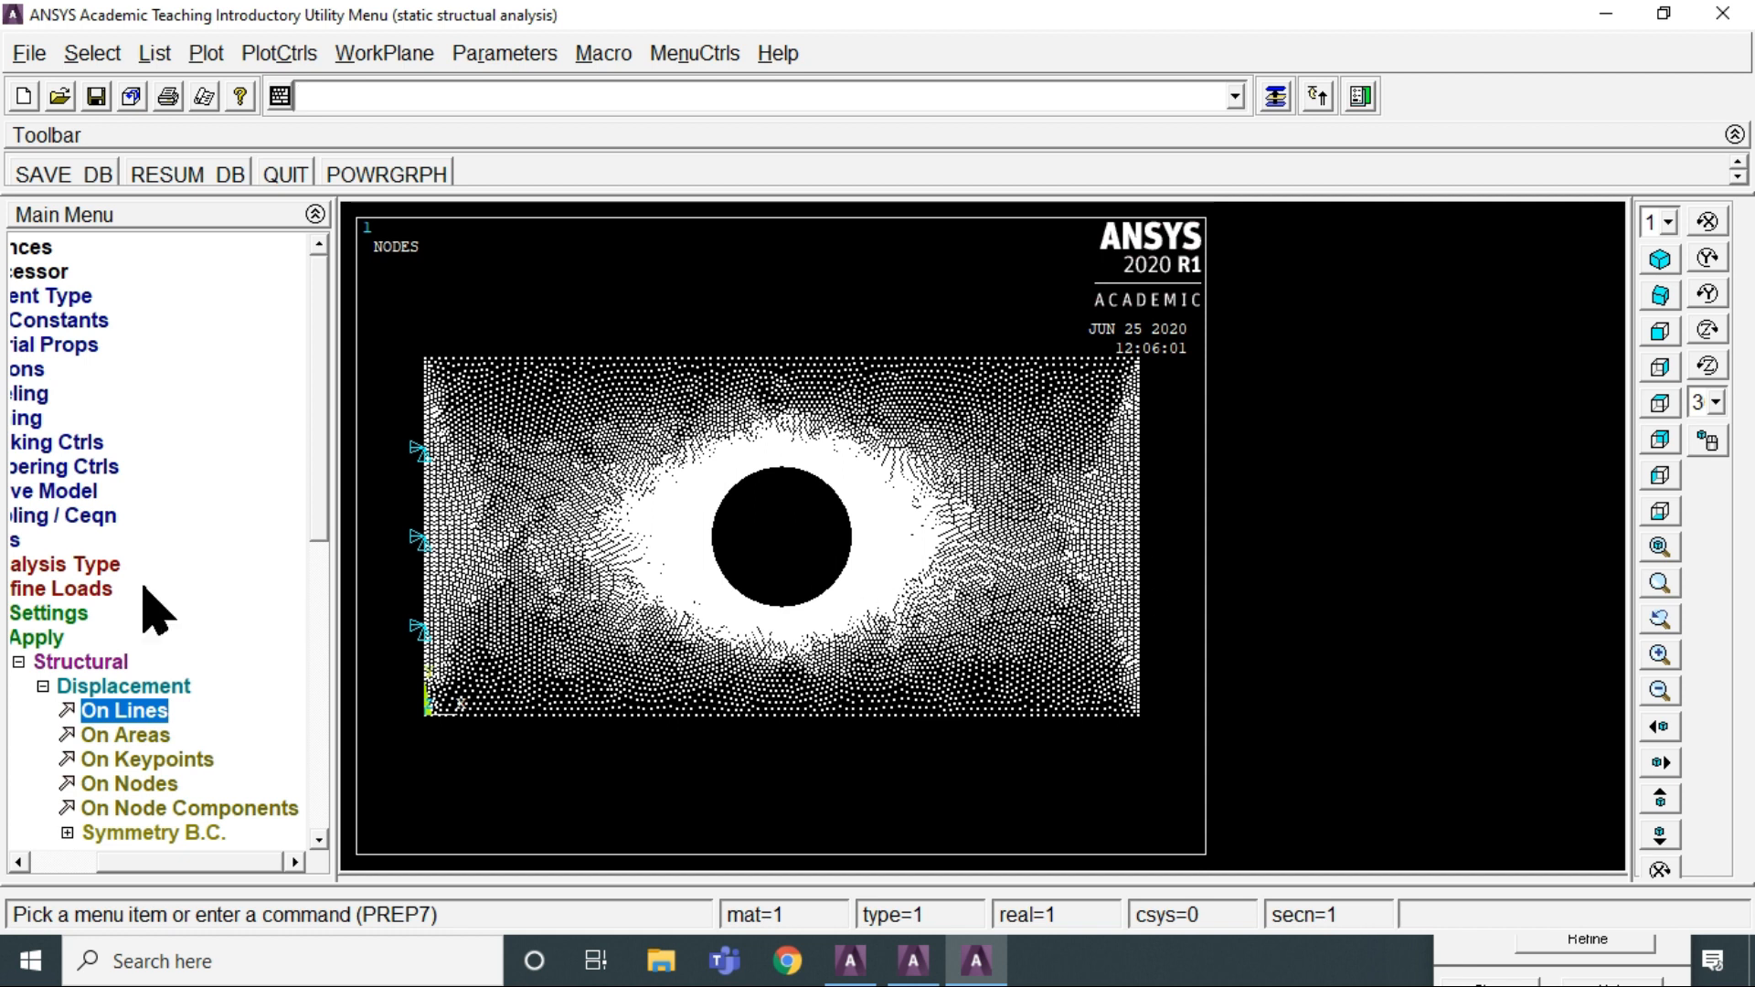
Couple the UY degree of freedom of all nodes along the plate's right edge, using set reference number 1
click(18, 663)
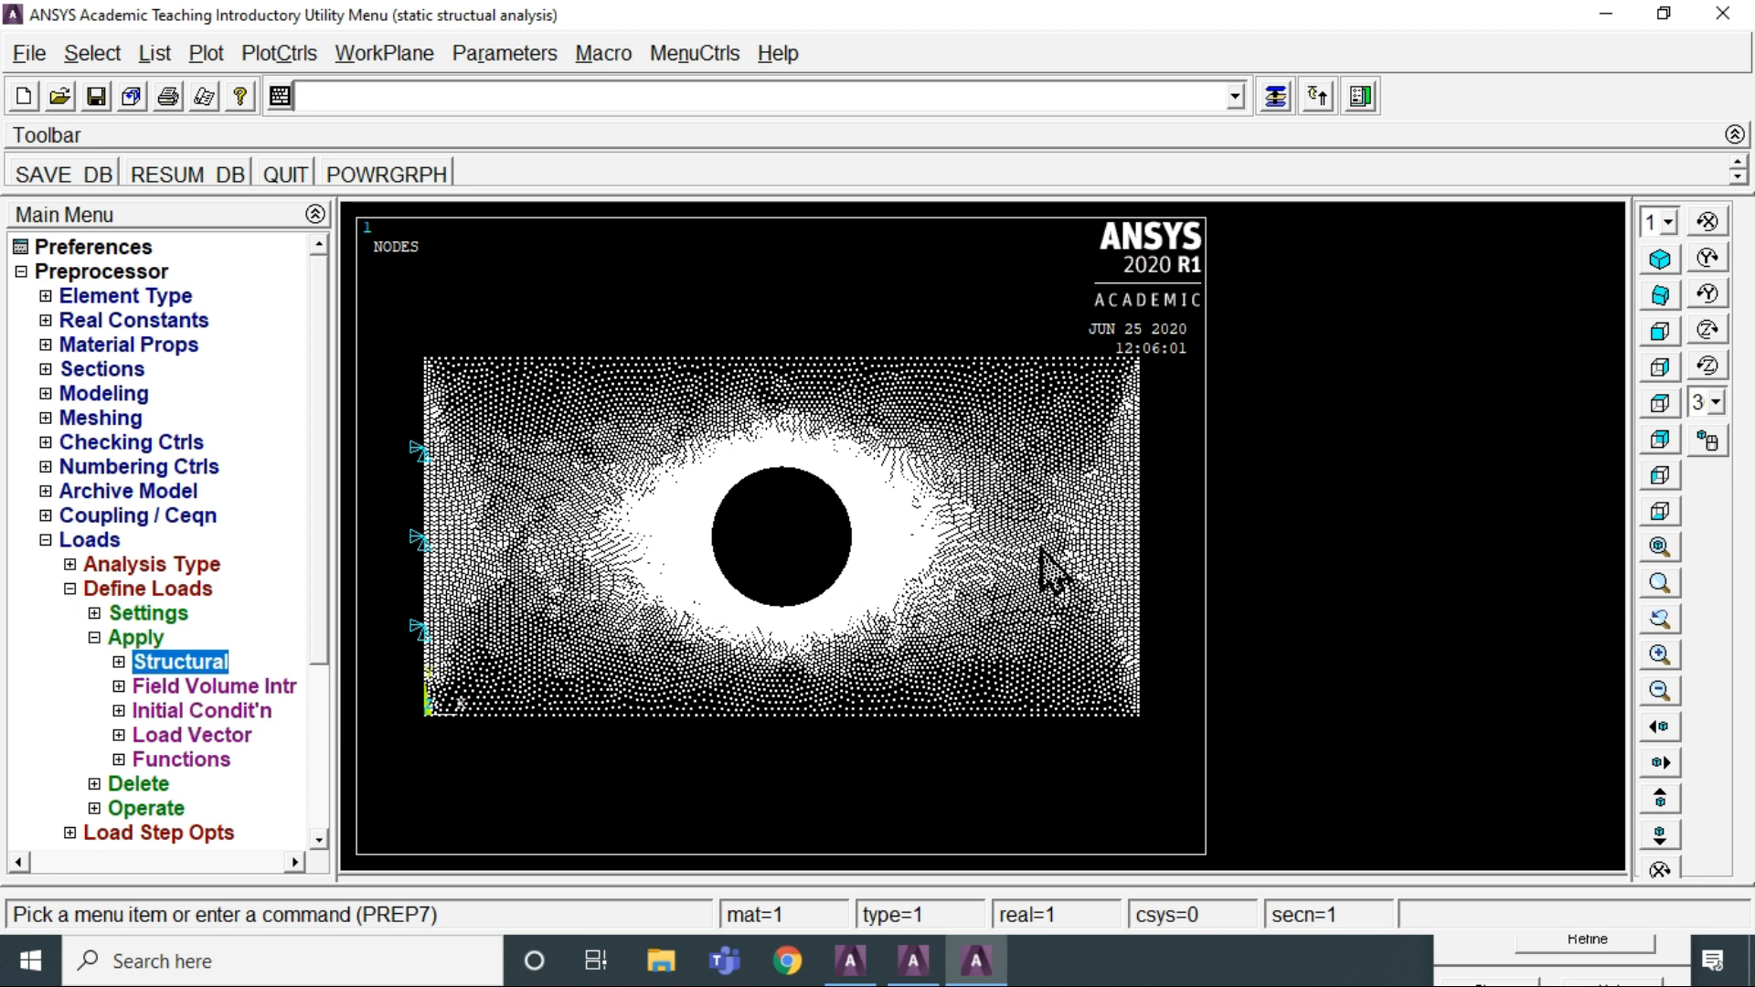
click(50, 516)
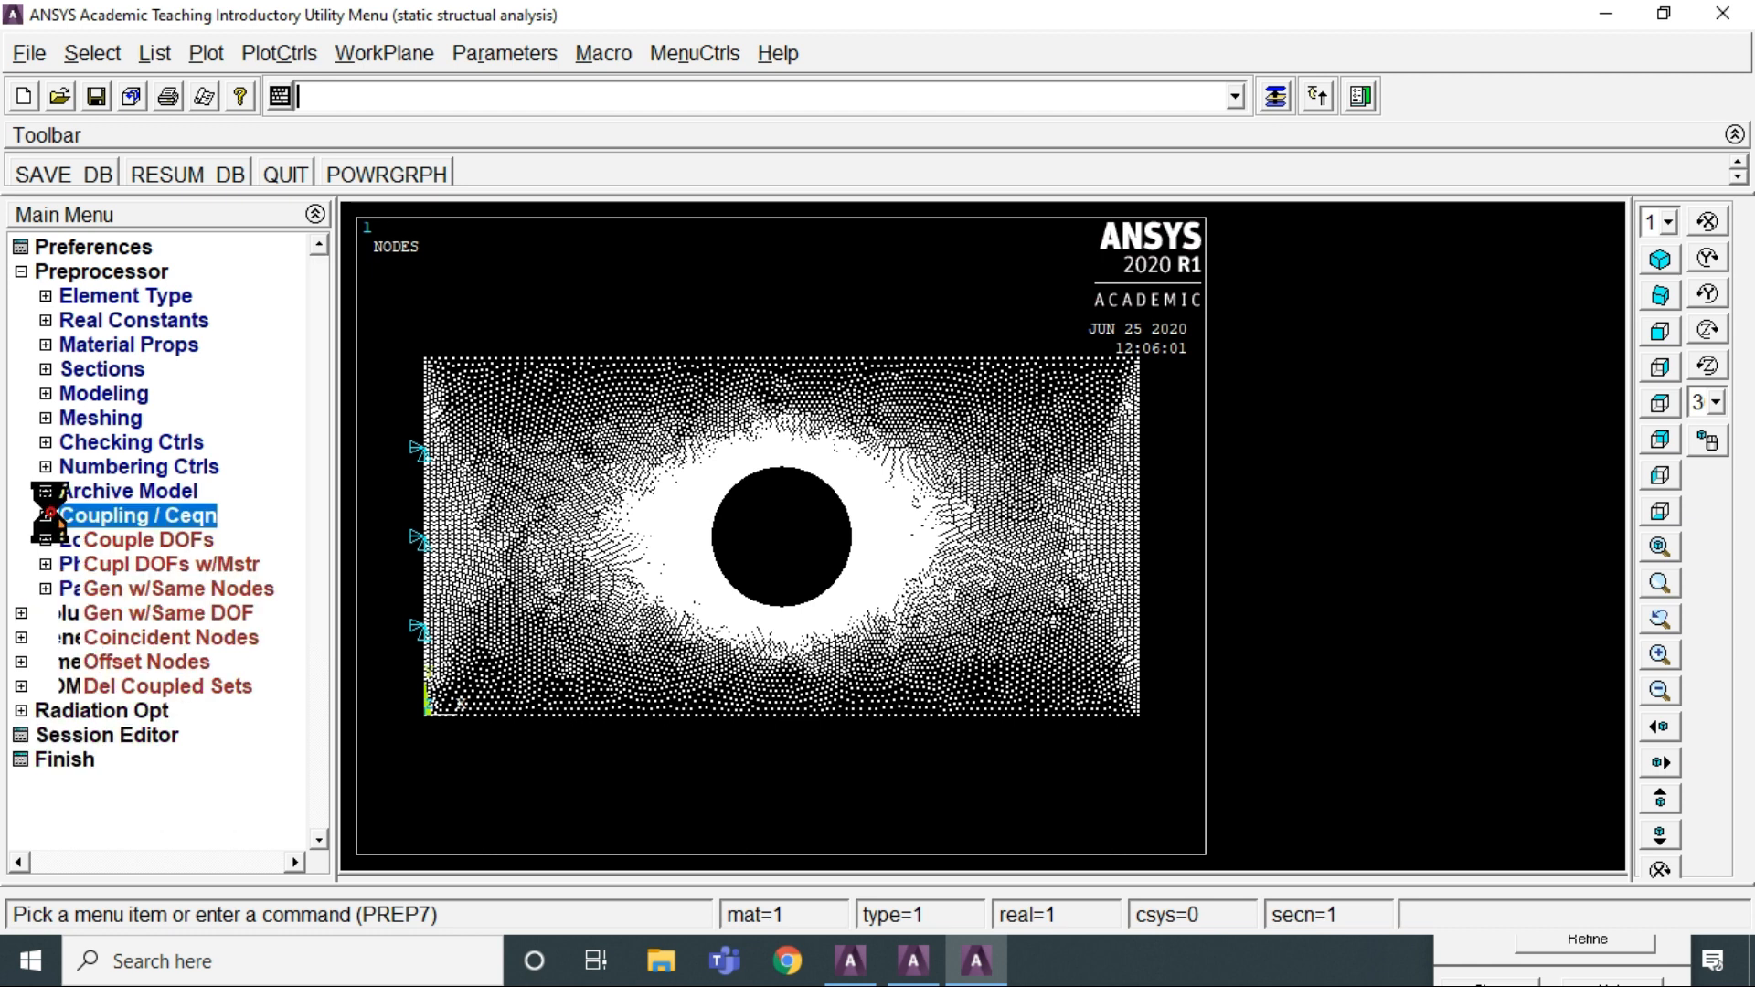
click(157, 542)
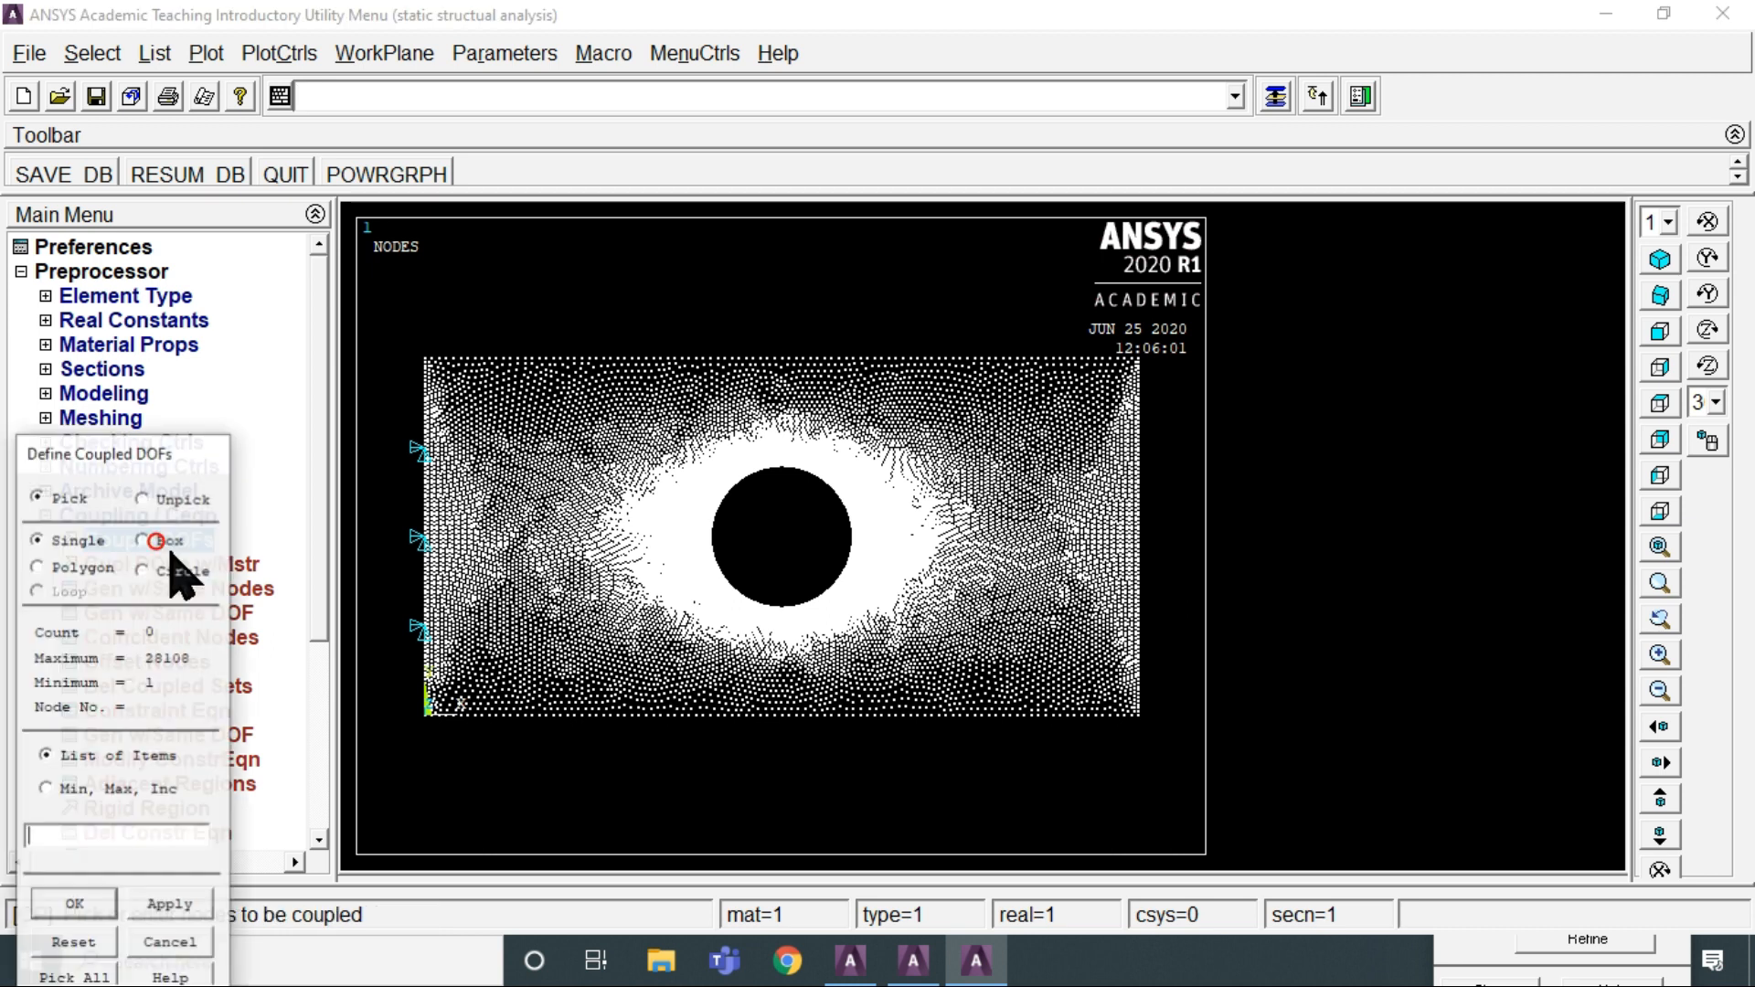
click(141, 540)
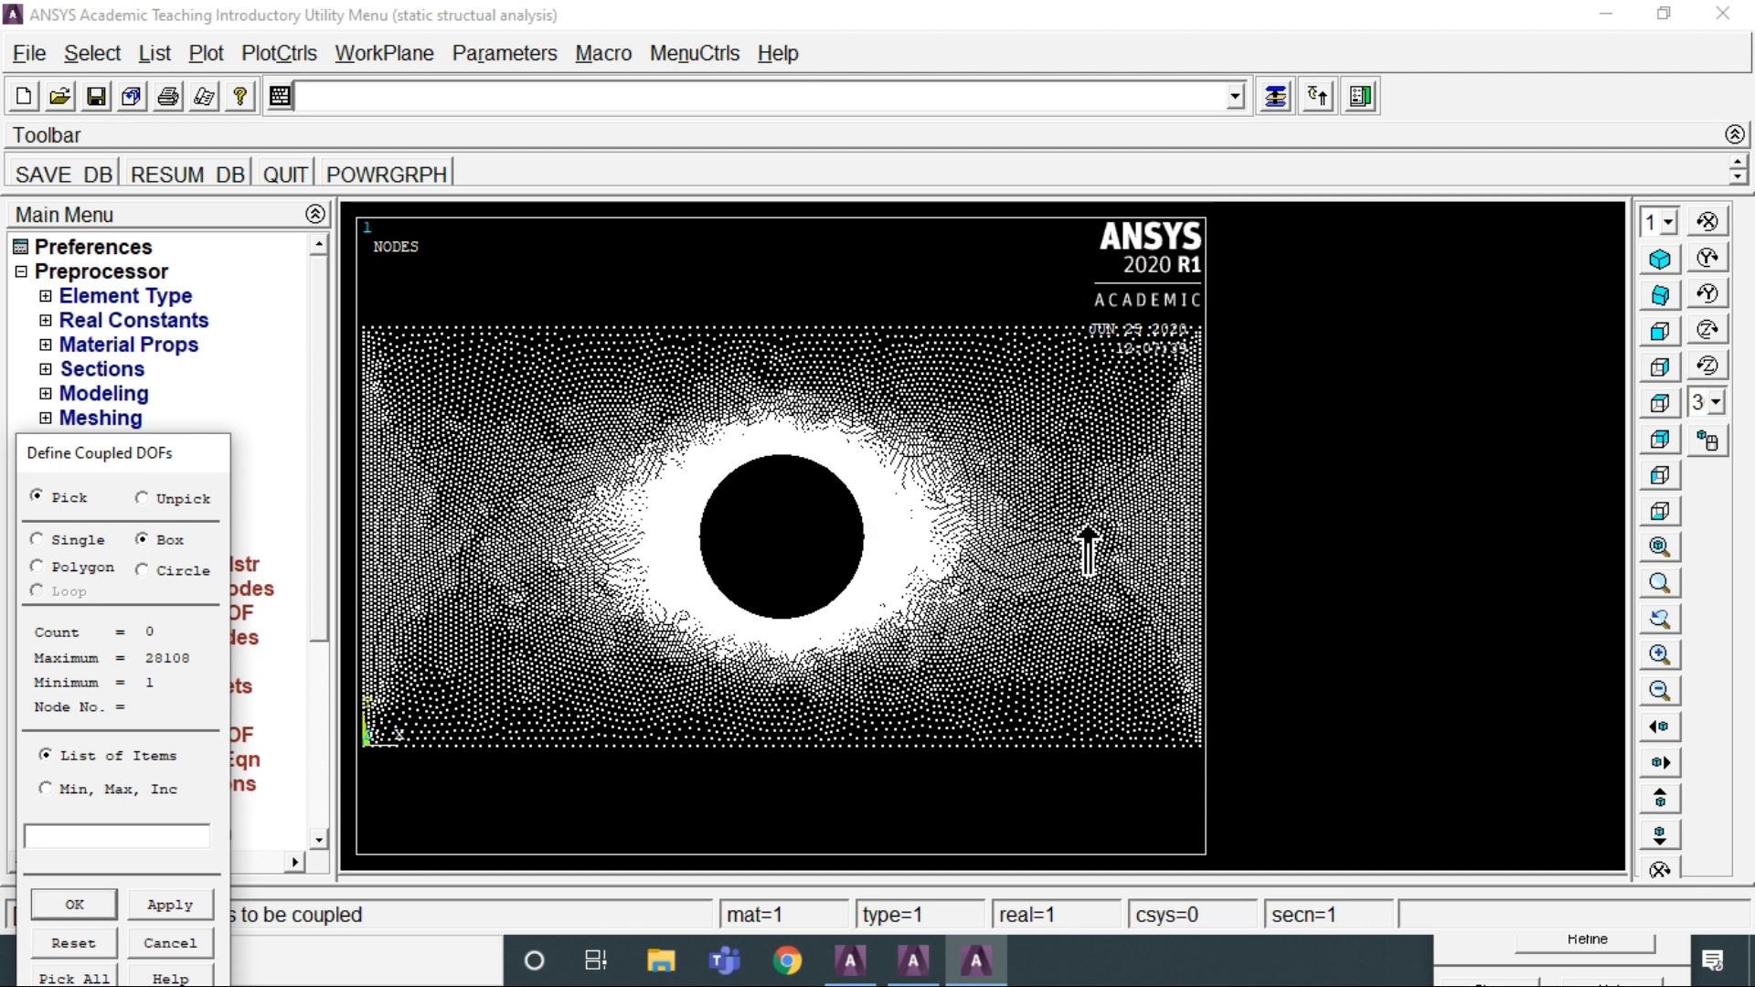
click(1665, 762)
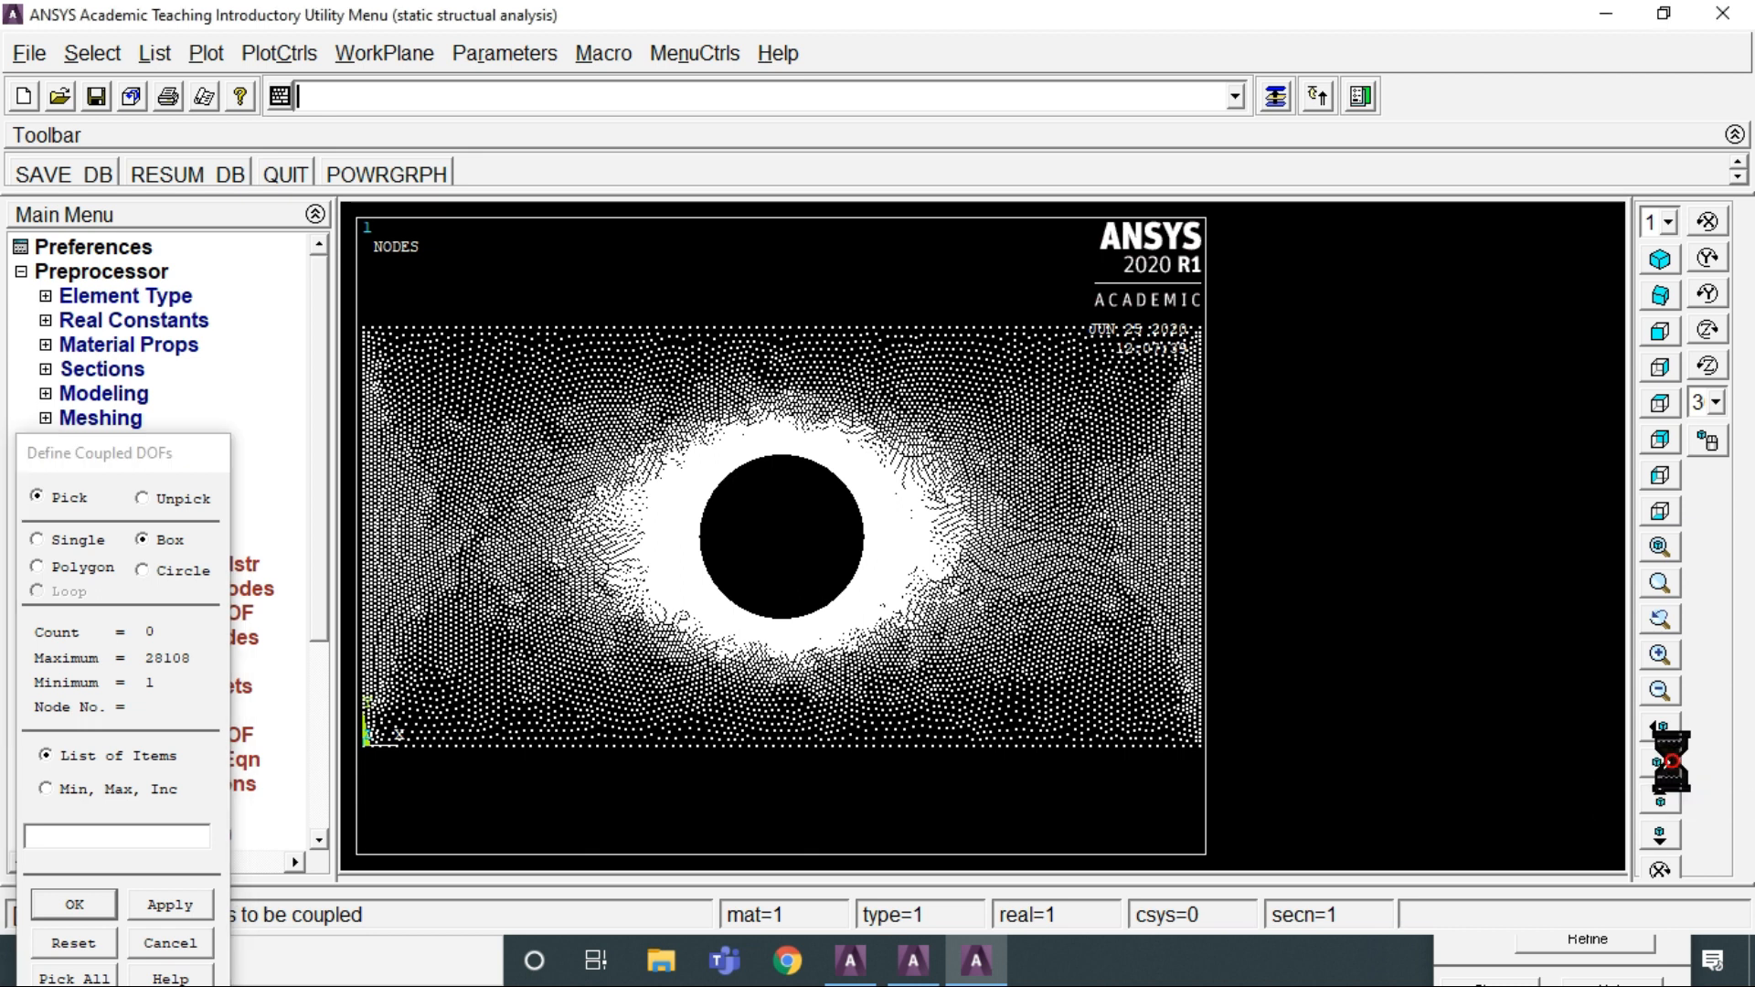
click(1666, 762)
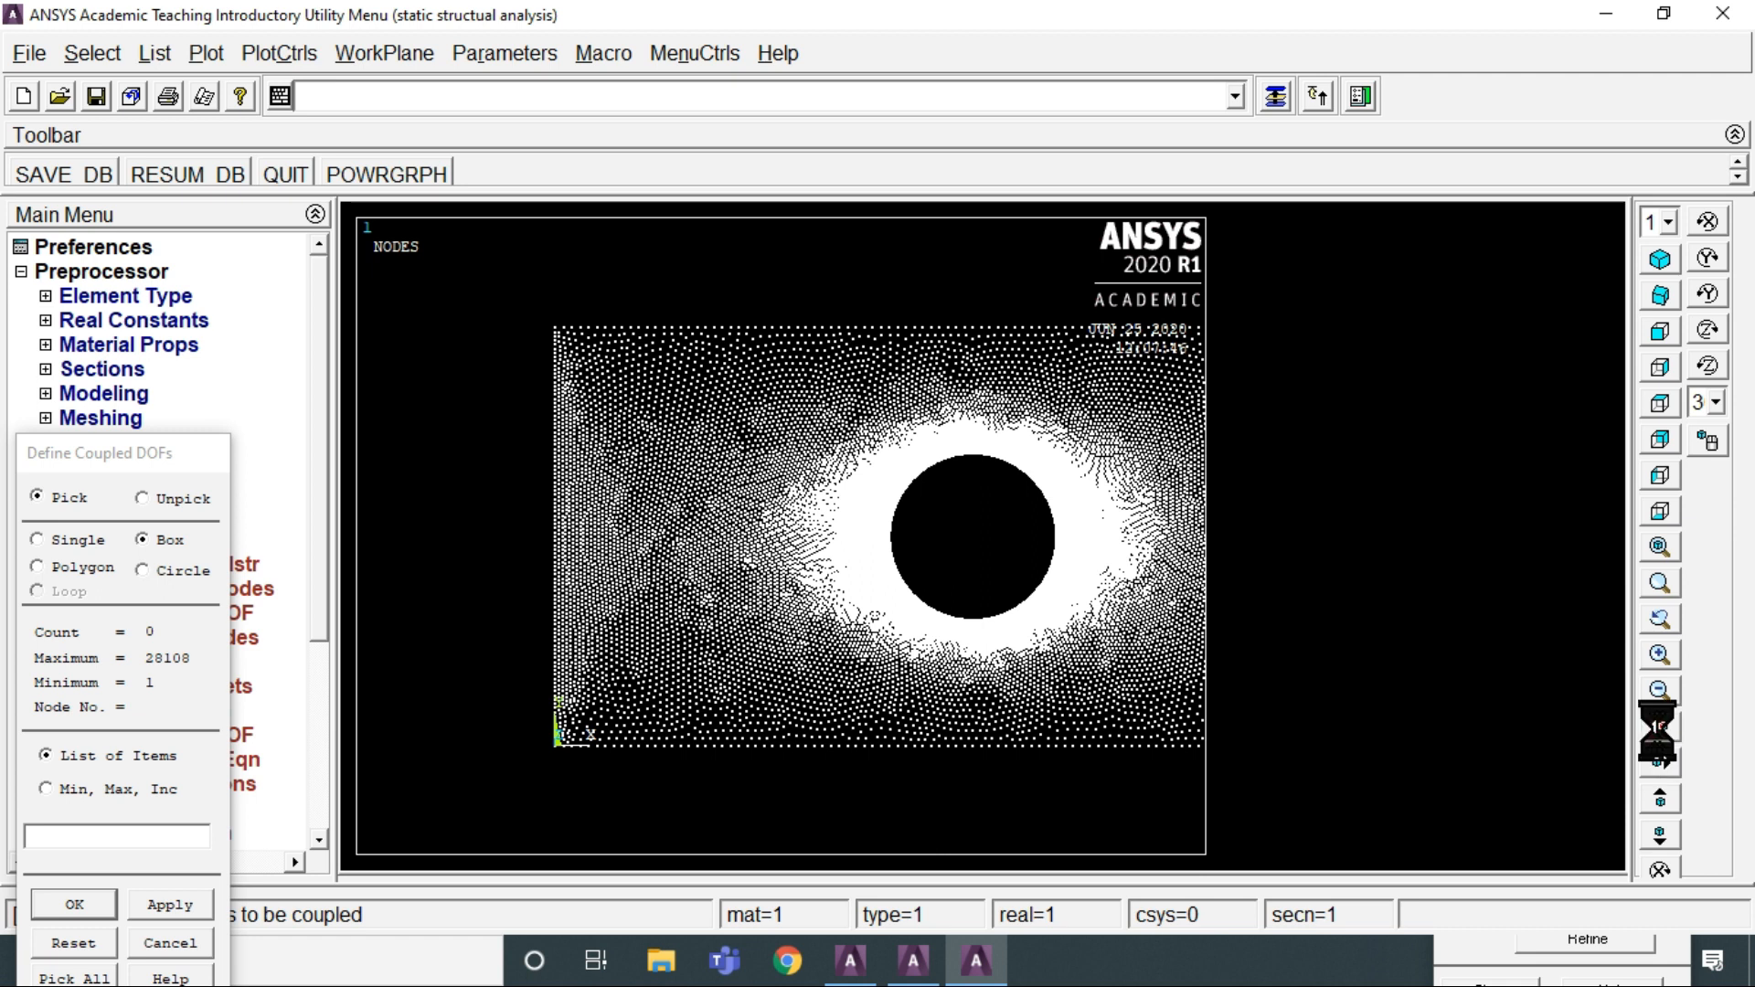
click(1658, 726)
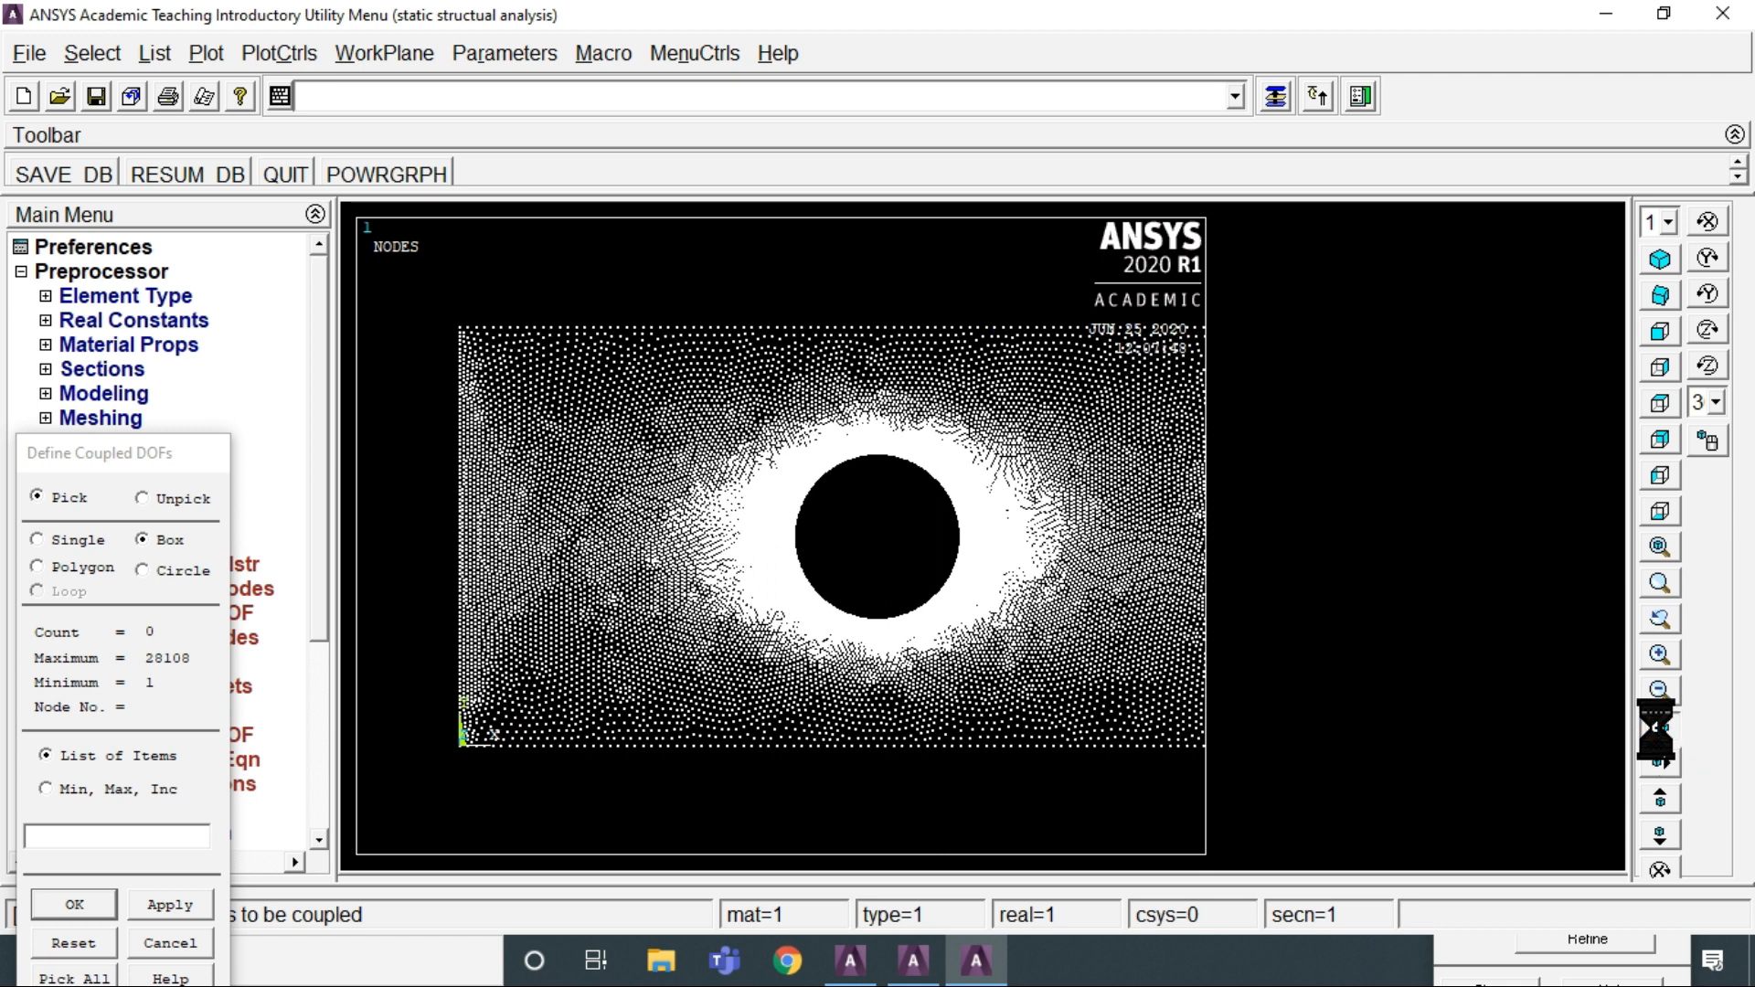
click(1654, 727)
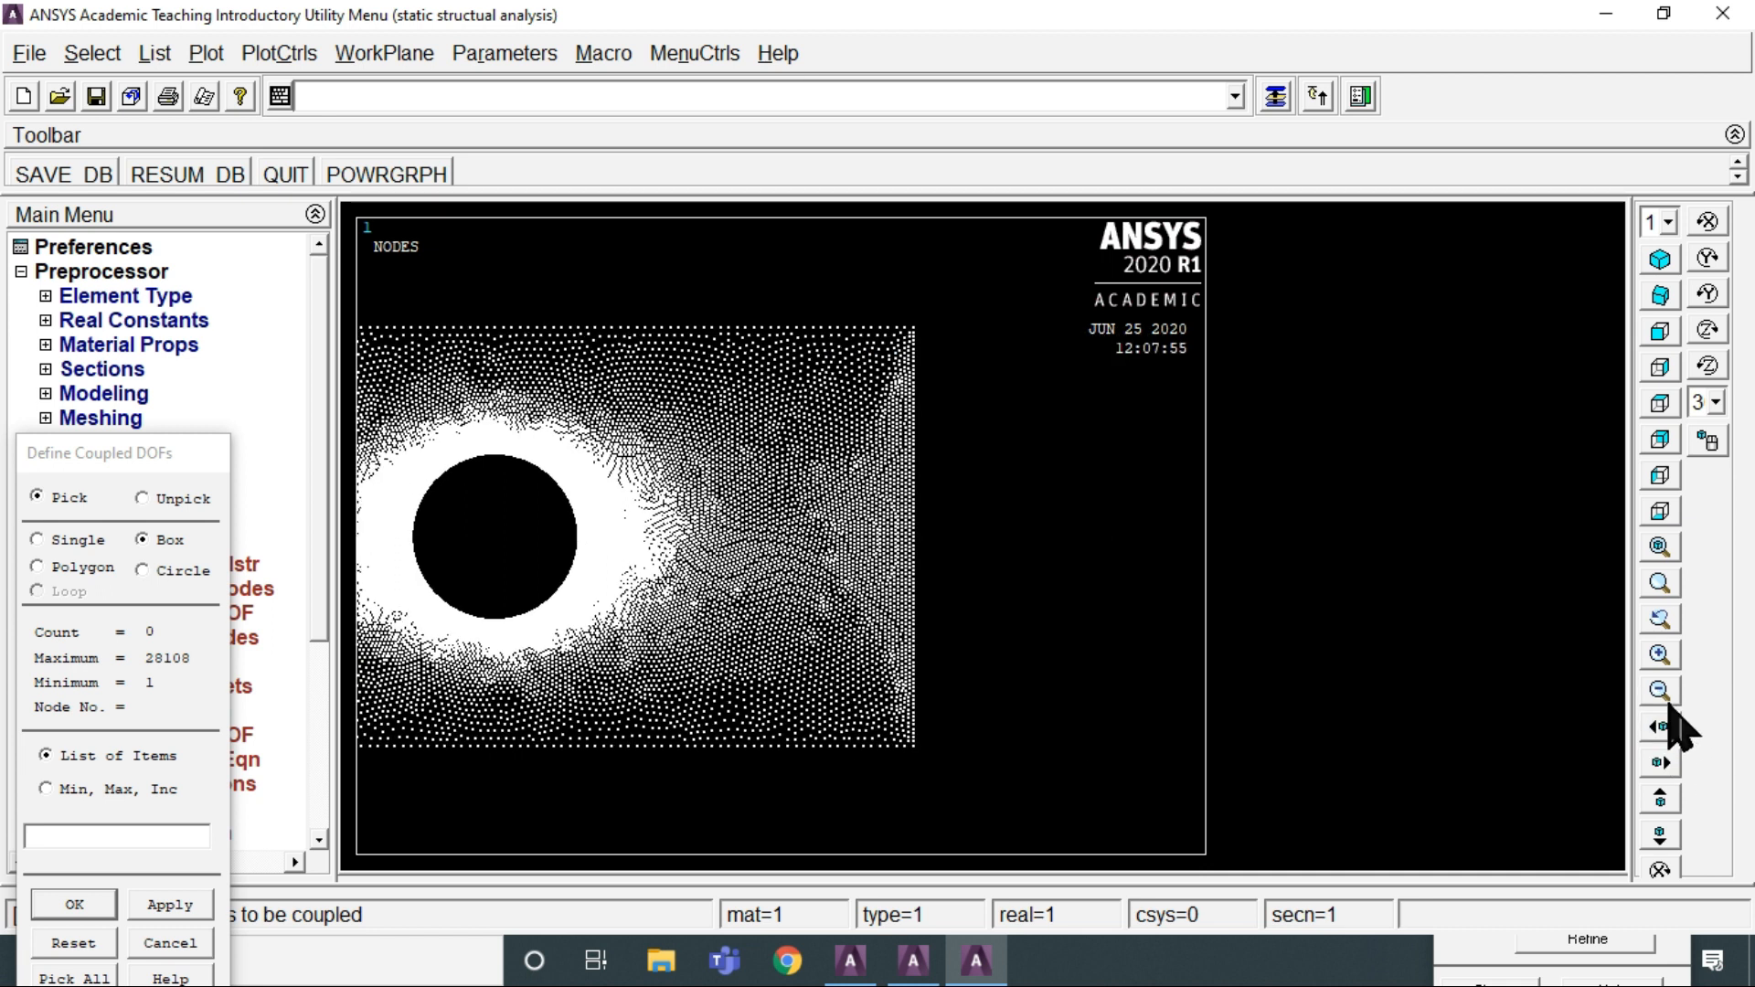
click(1666, 654)
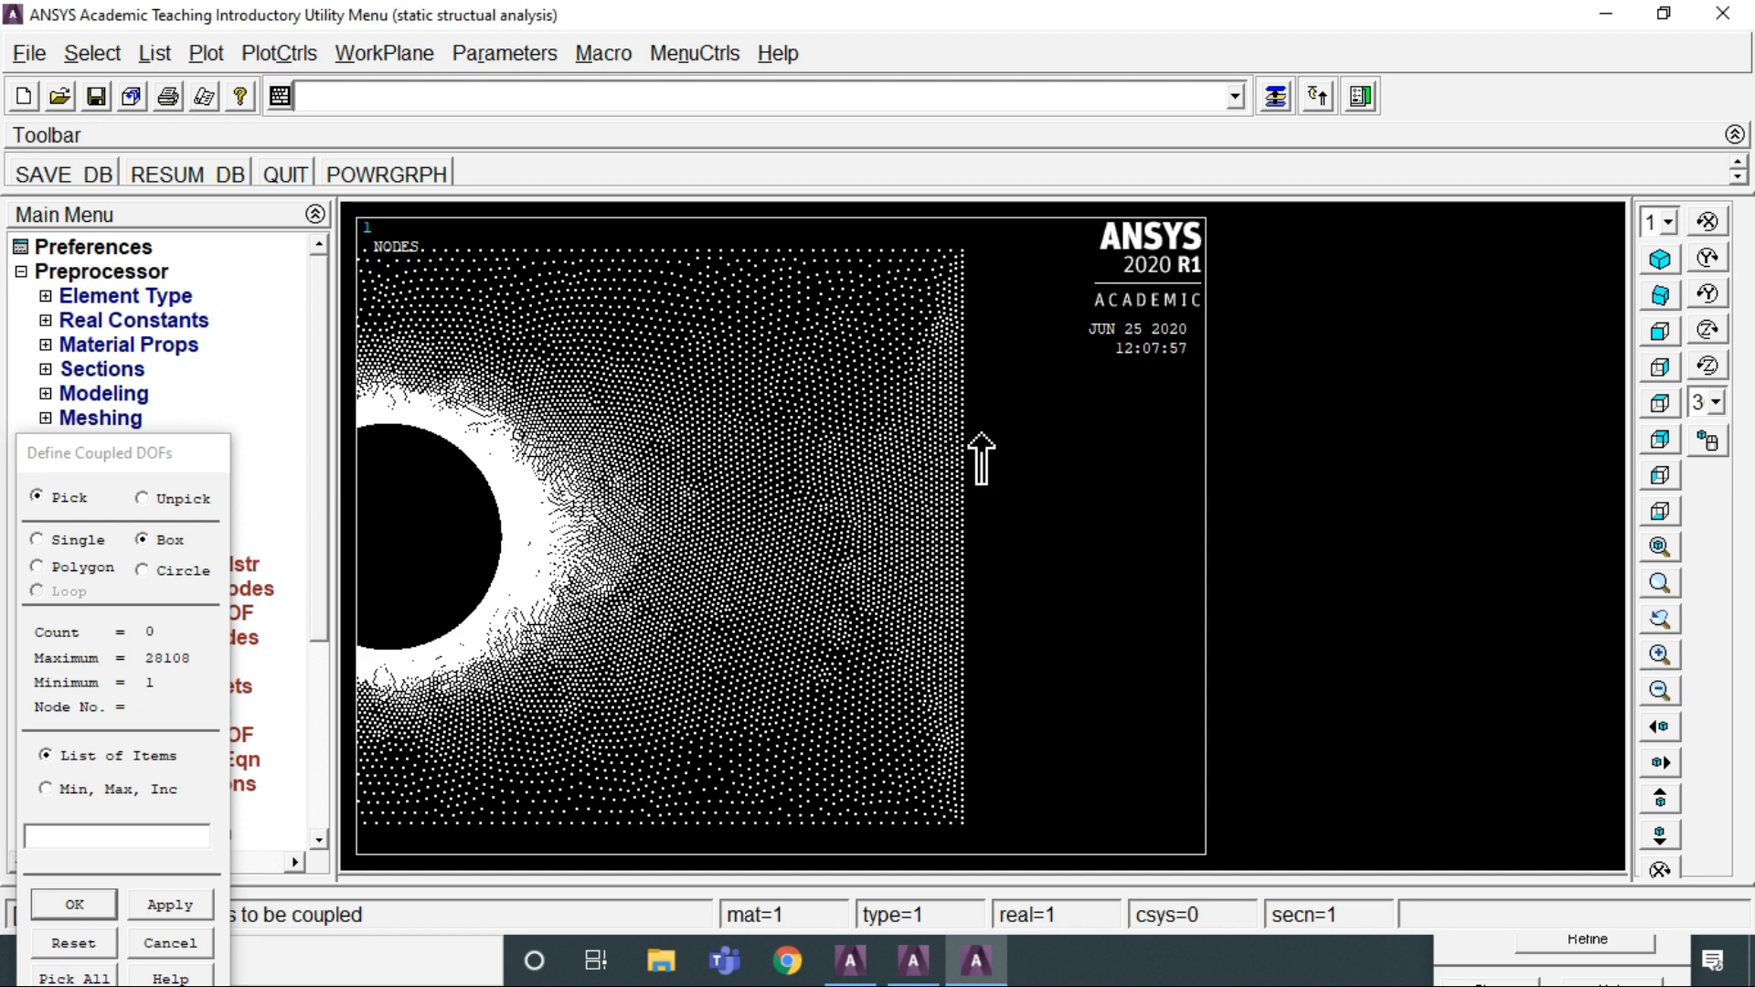
drag(1020, 222, 958, 850)
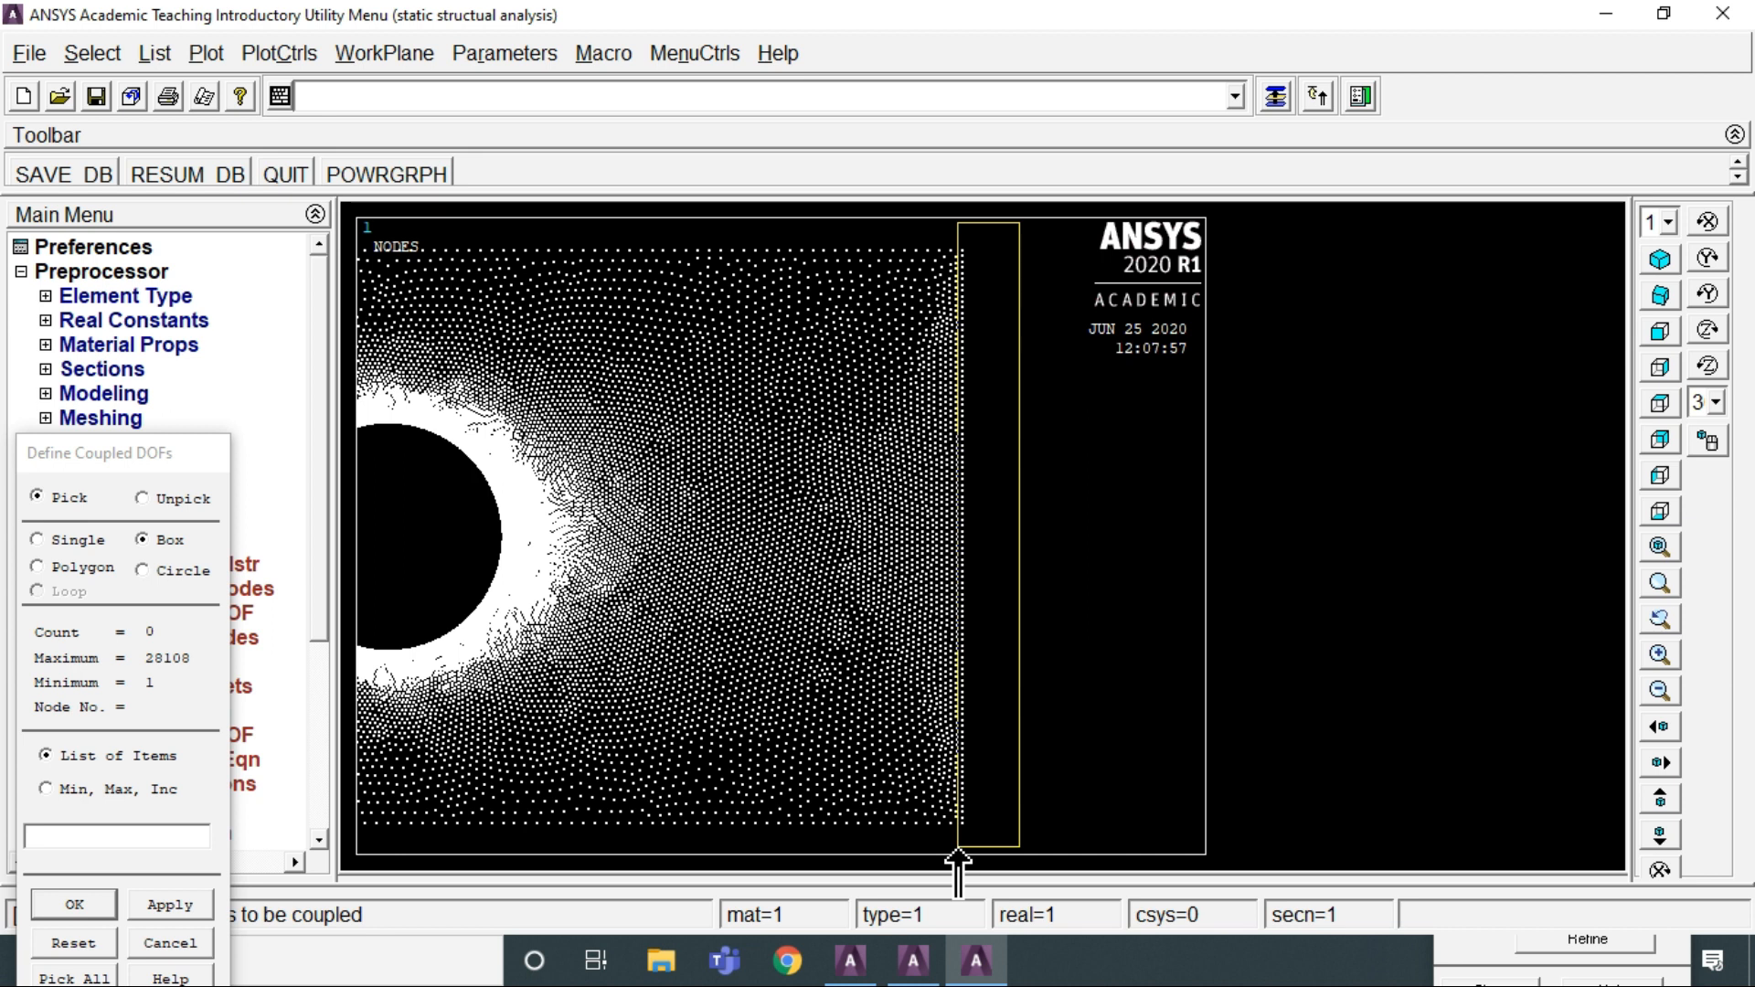
drag(958, 852, 958, 850)
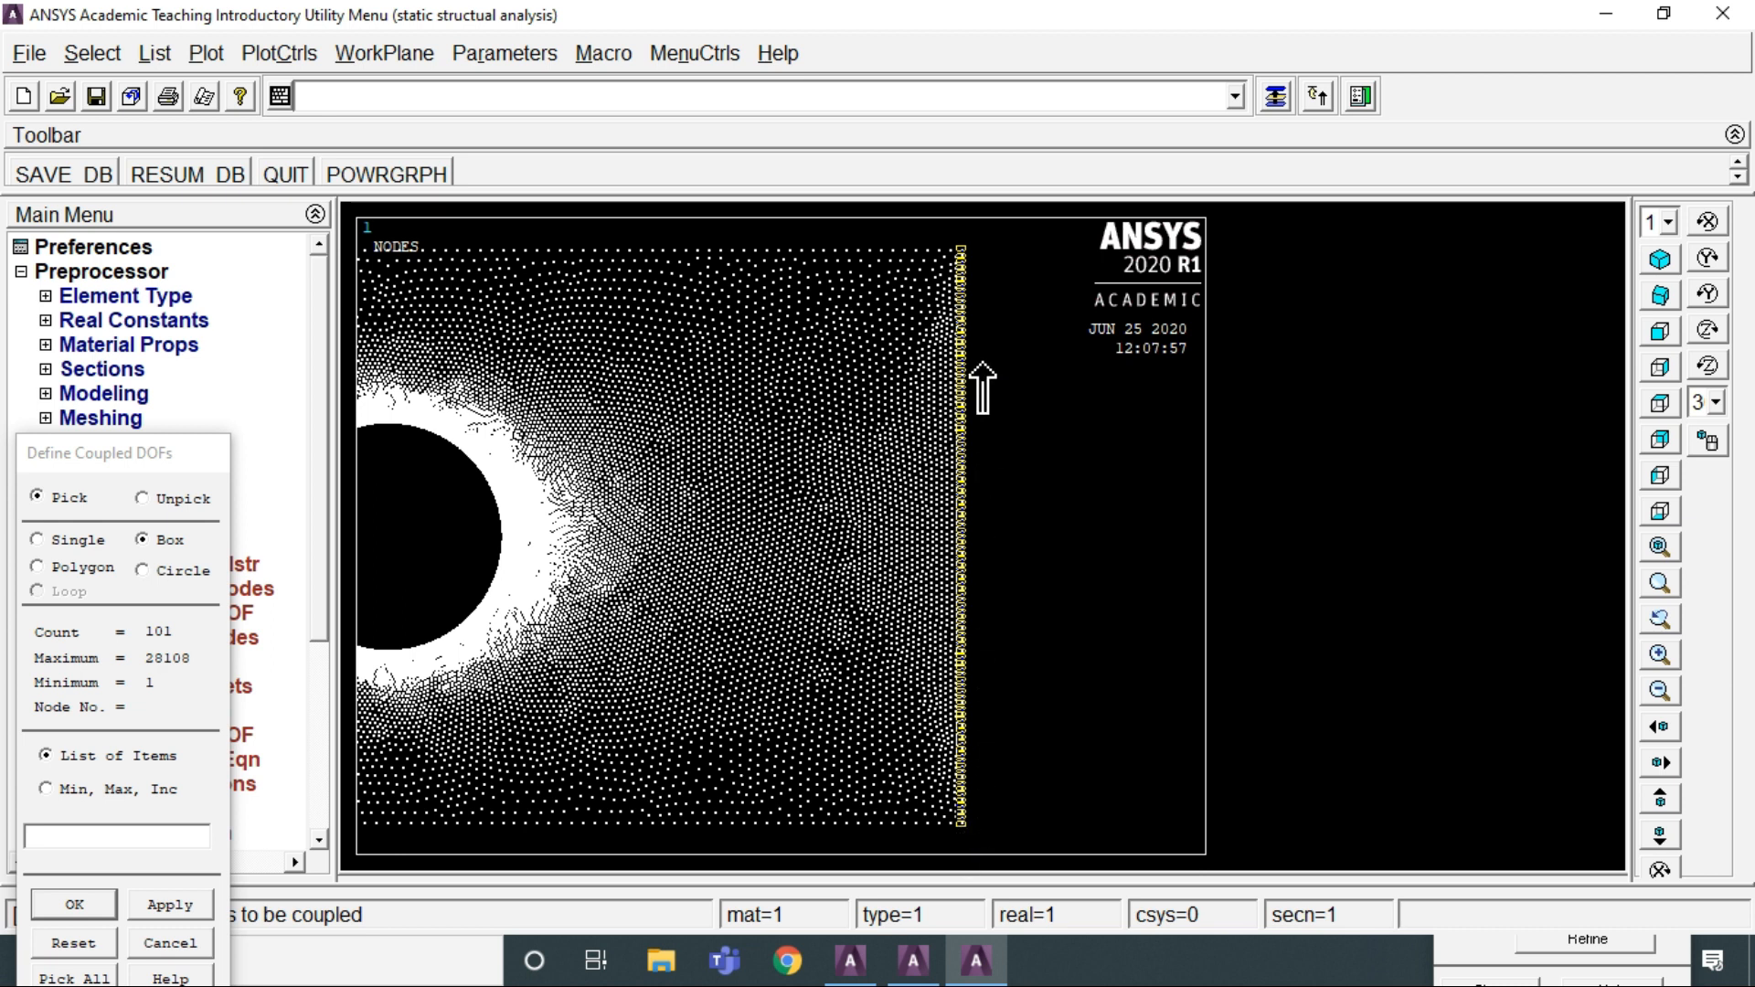
click(78, 905)
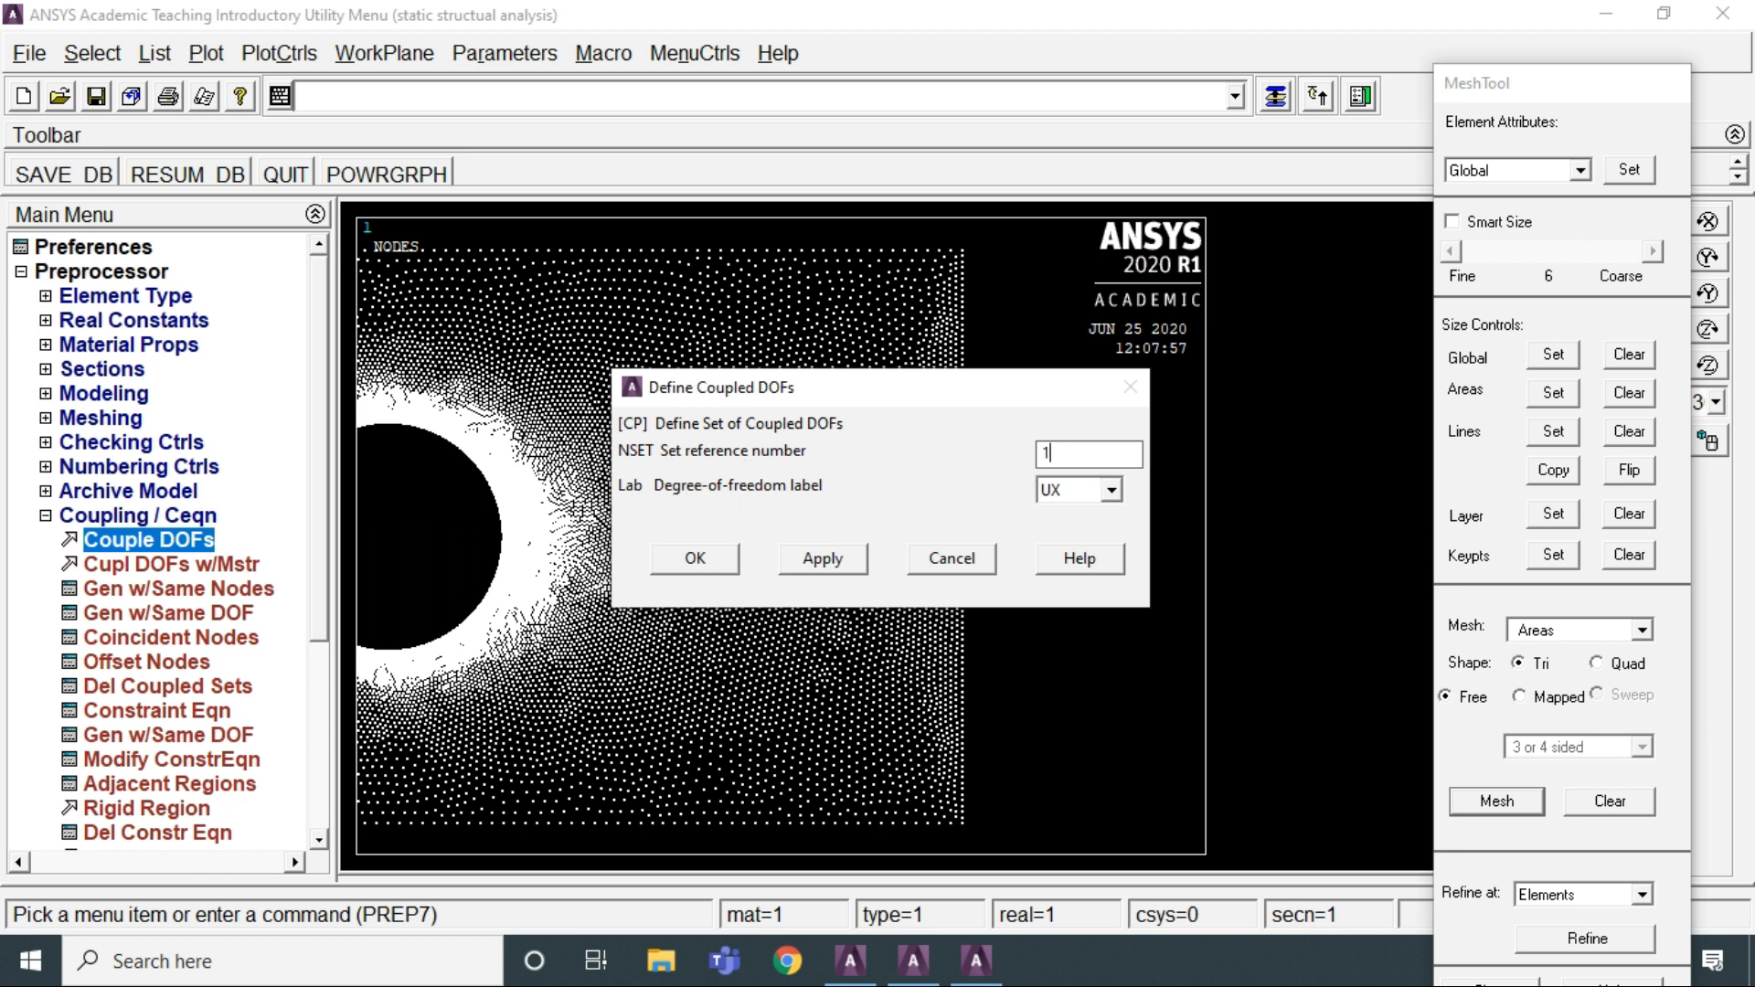
click(1109, 492)
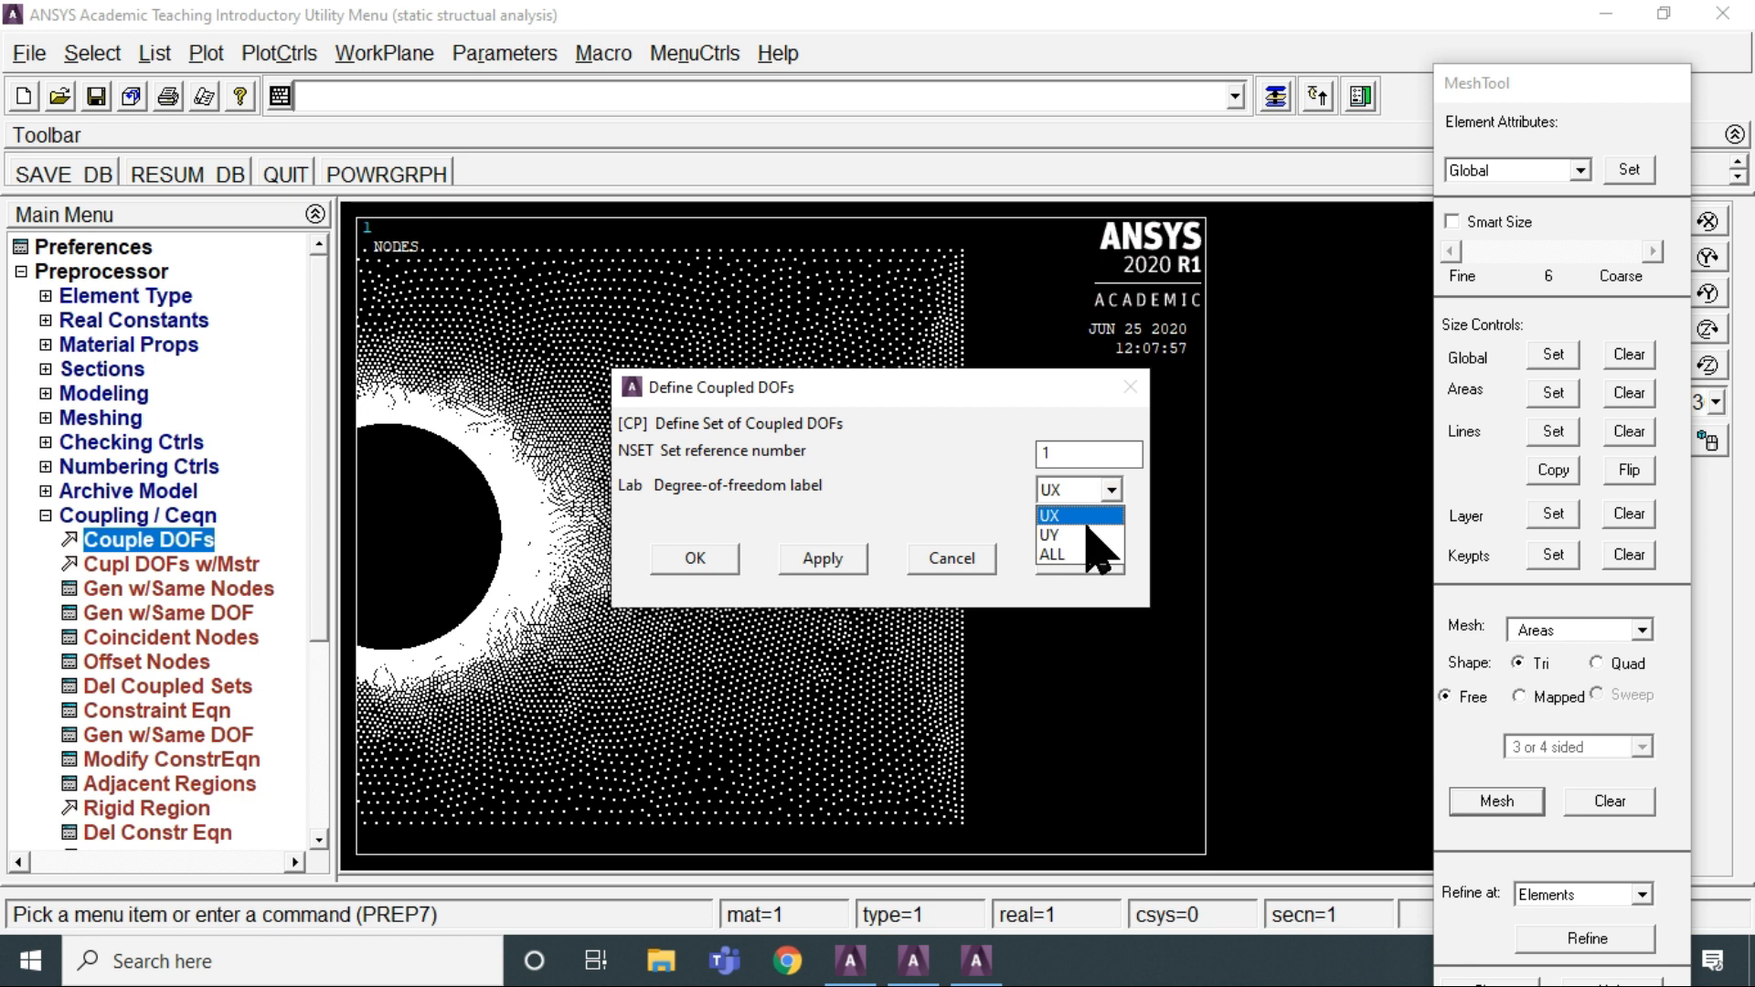
click(1084, 535)
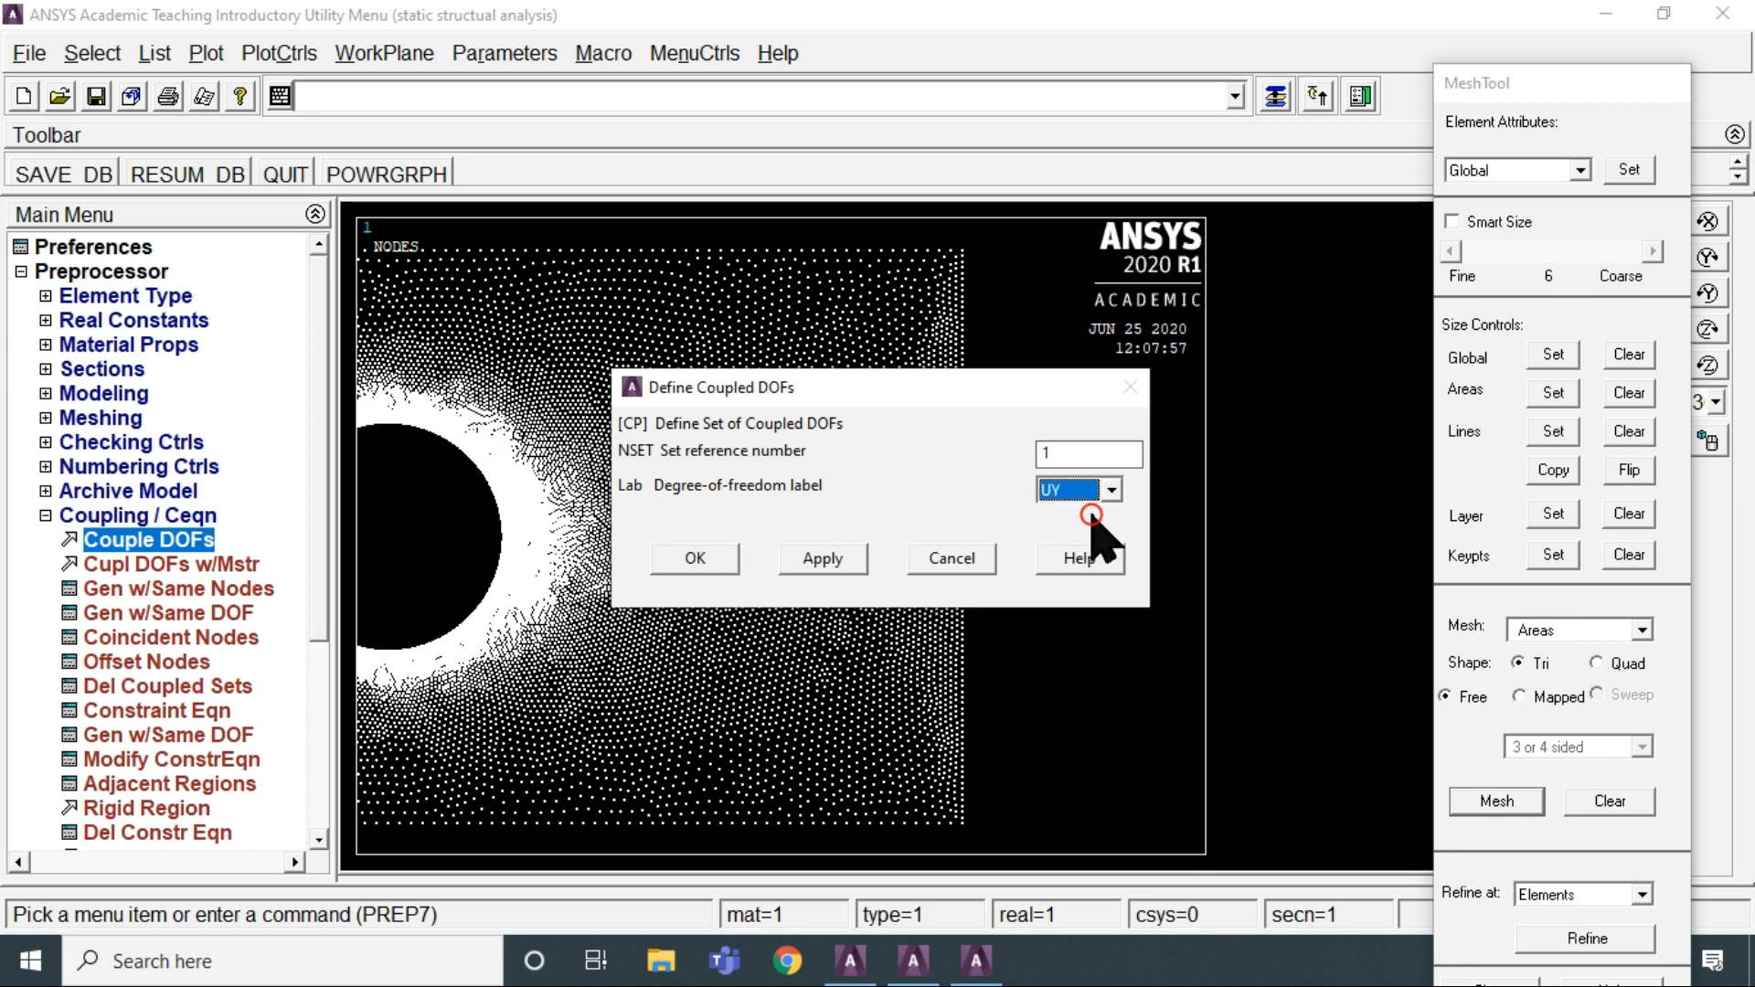
click(697, 558)
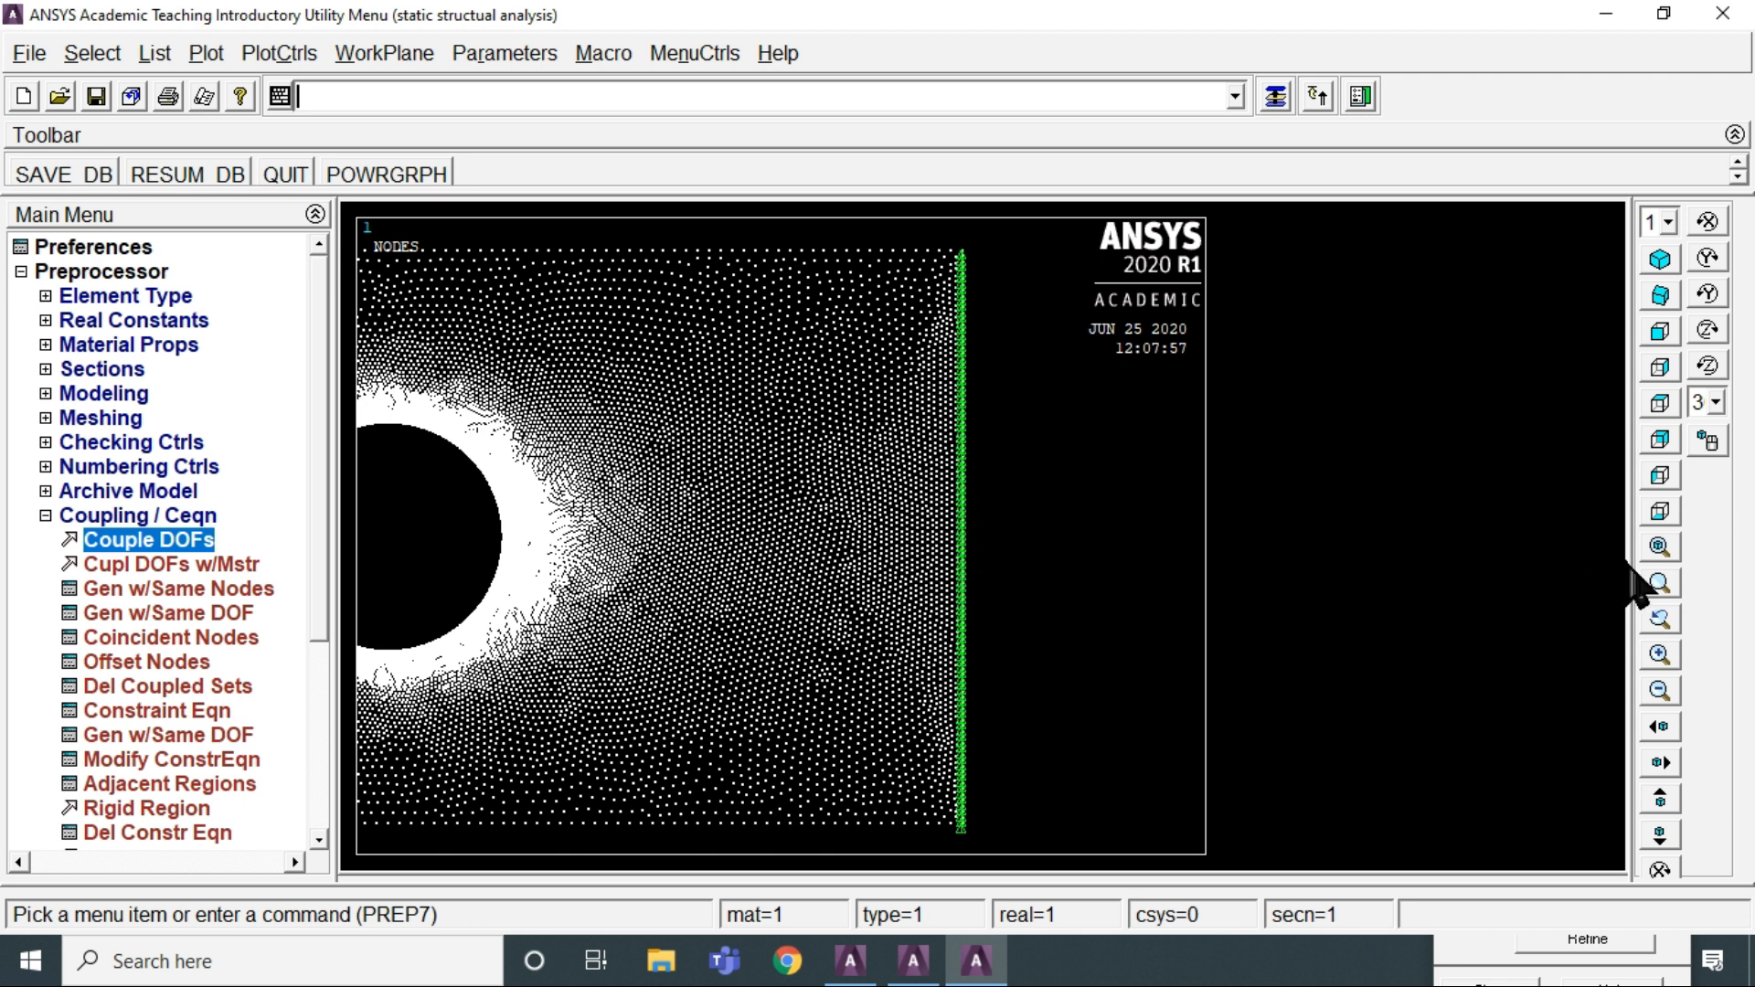
click(1660, 547)
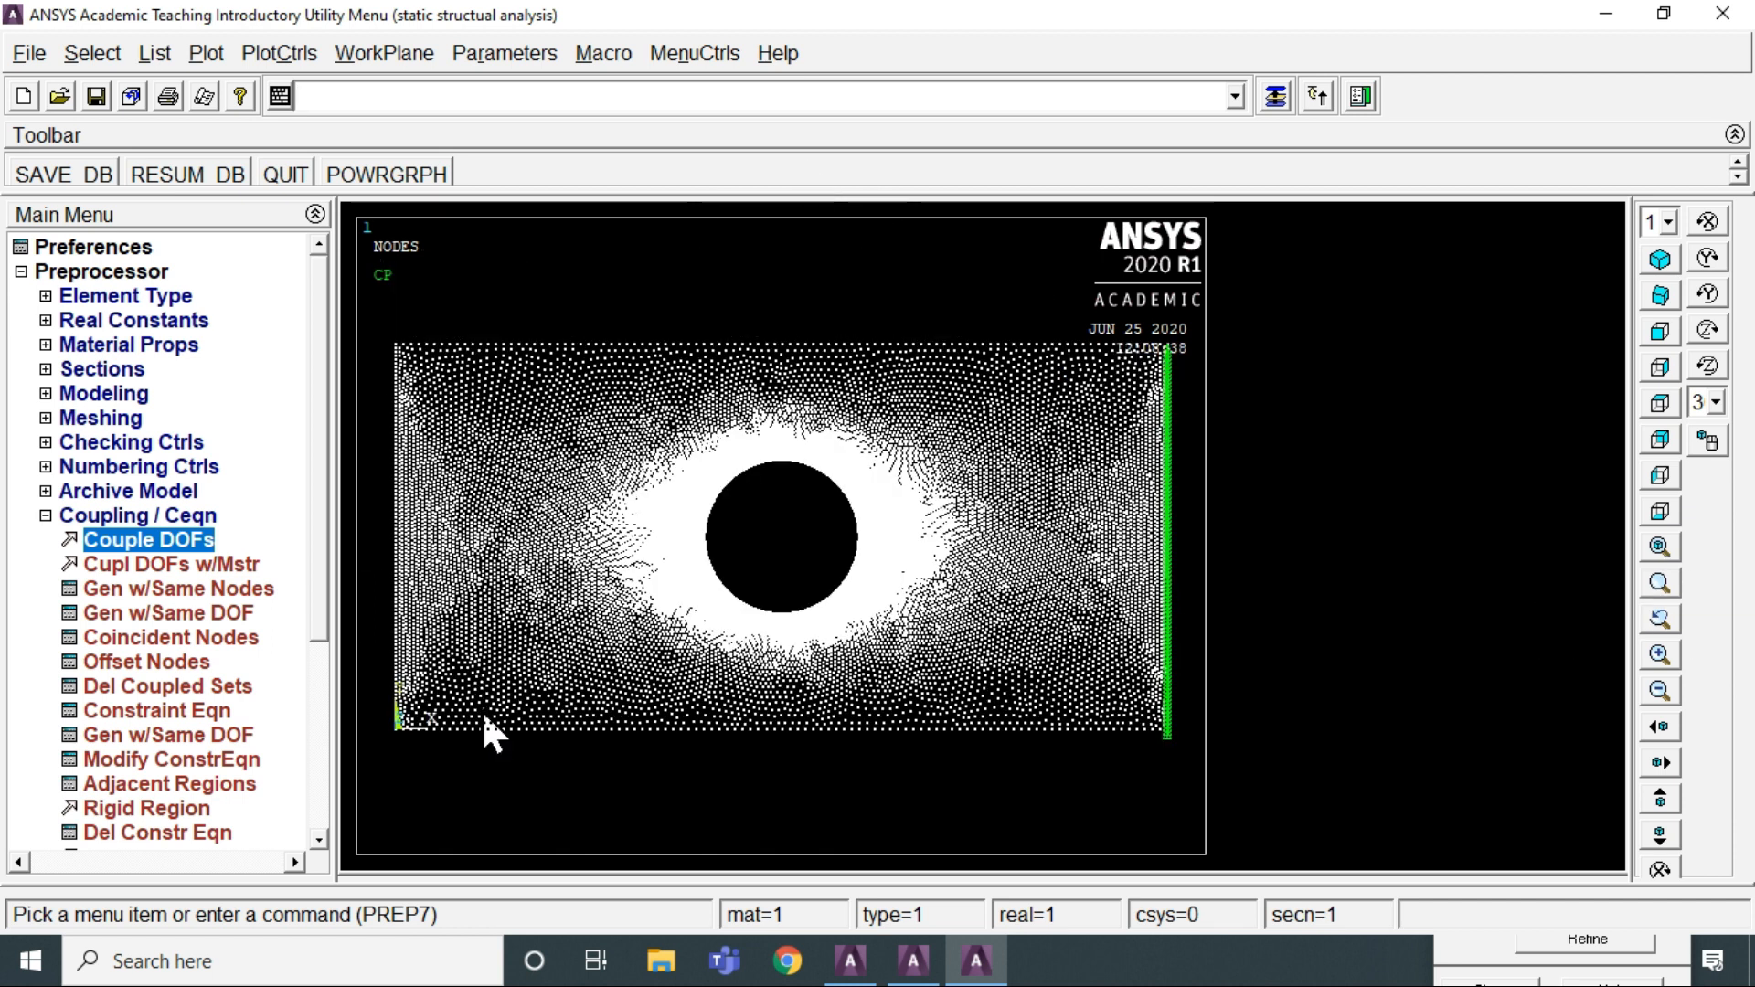
Apply a constant FY force of 100 to the node at the middle of the plate's right edge
click(82, 517)
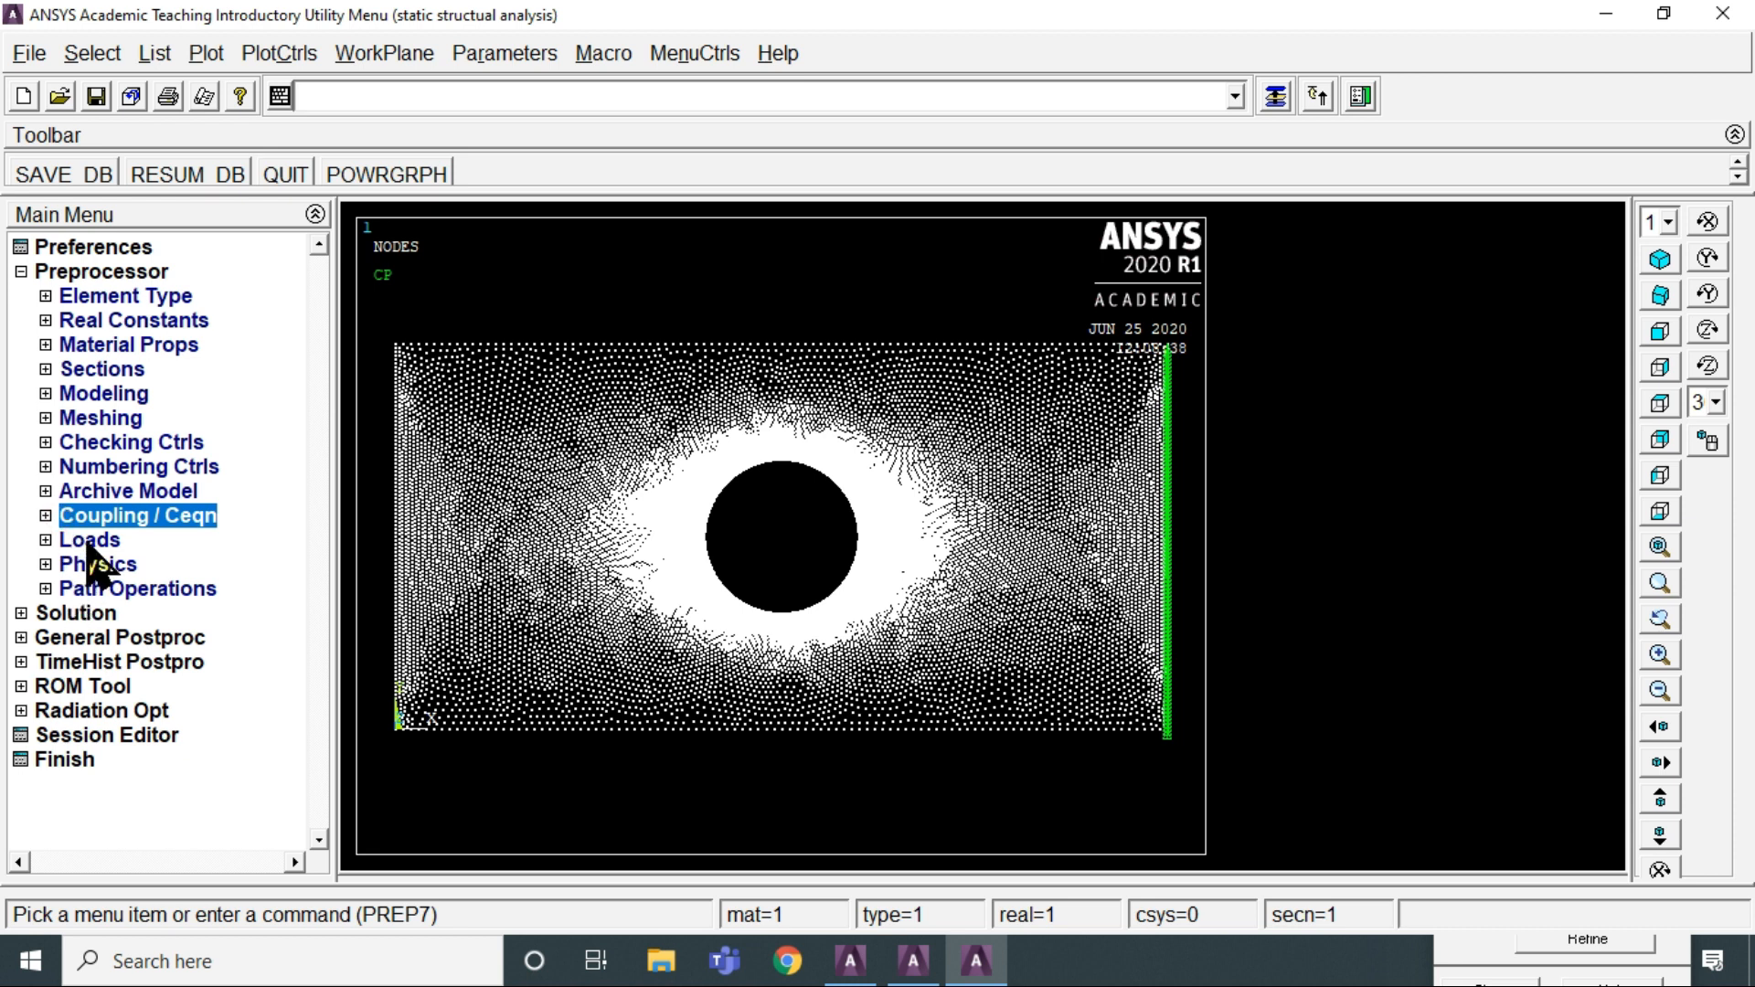
click(89, 540)
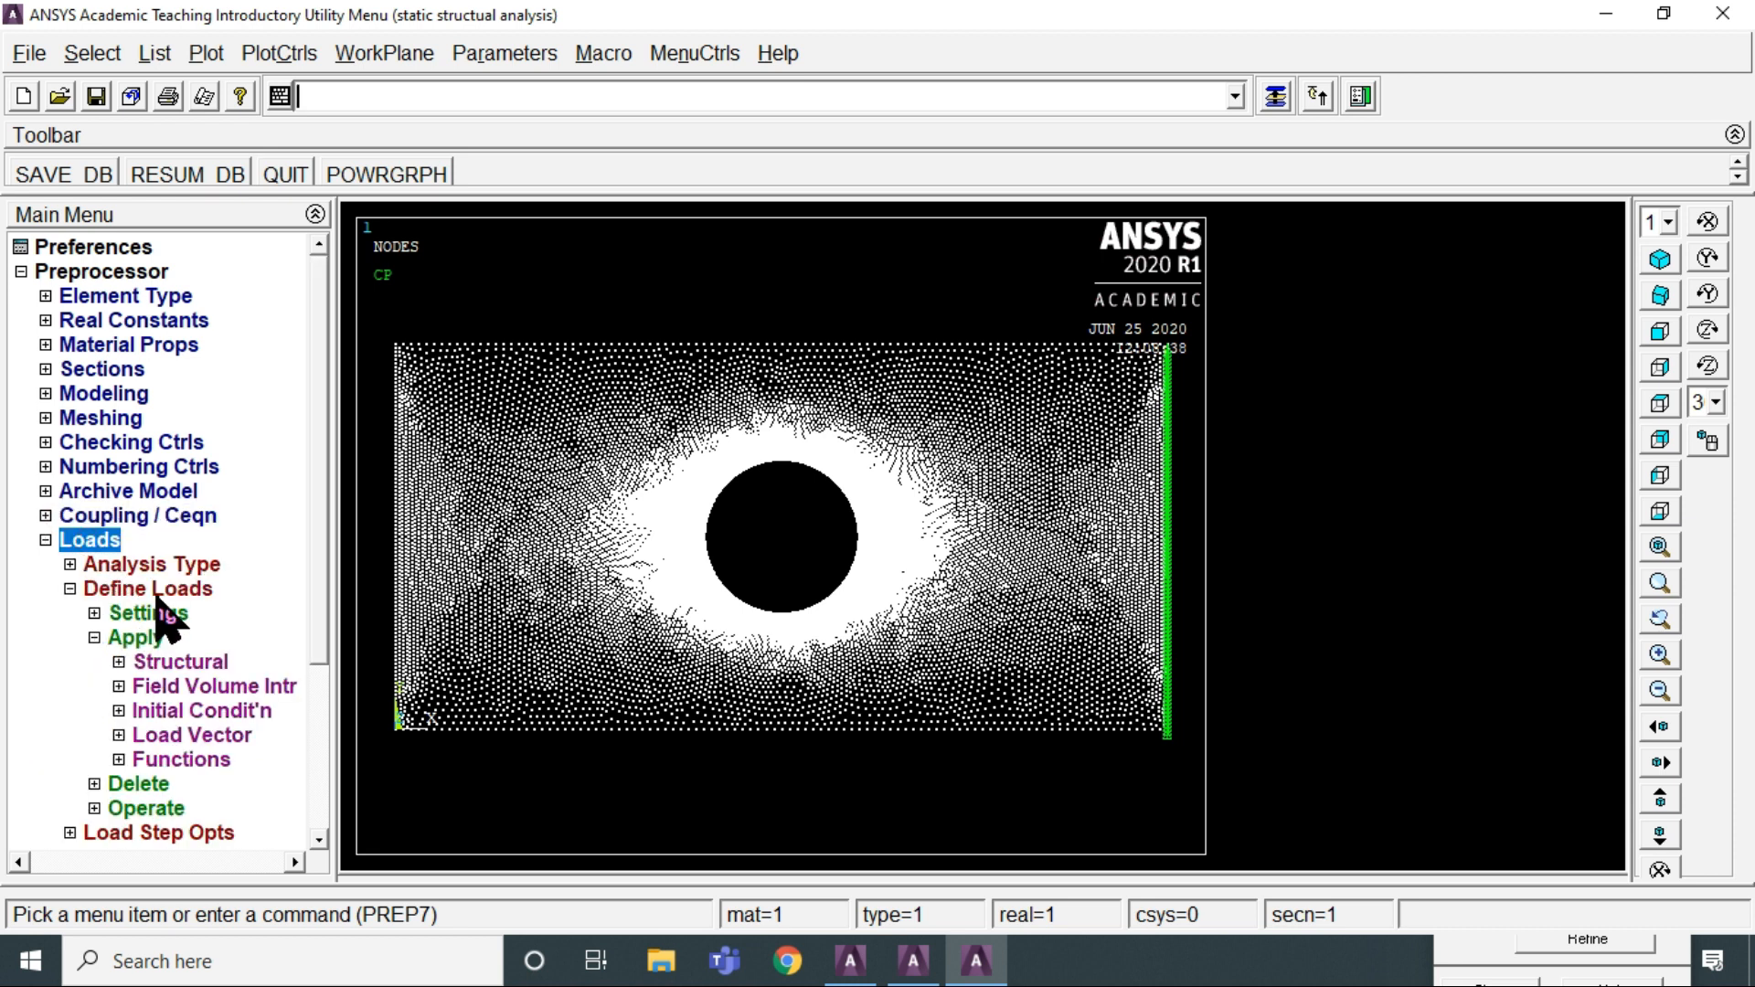
click(199, 661)
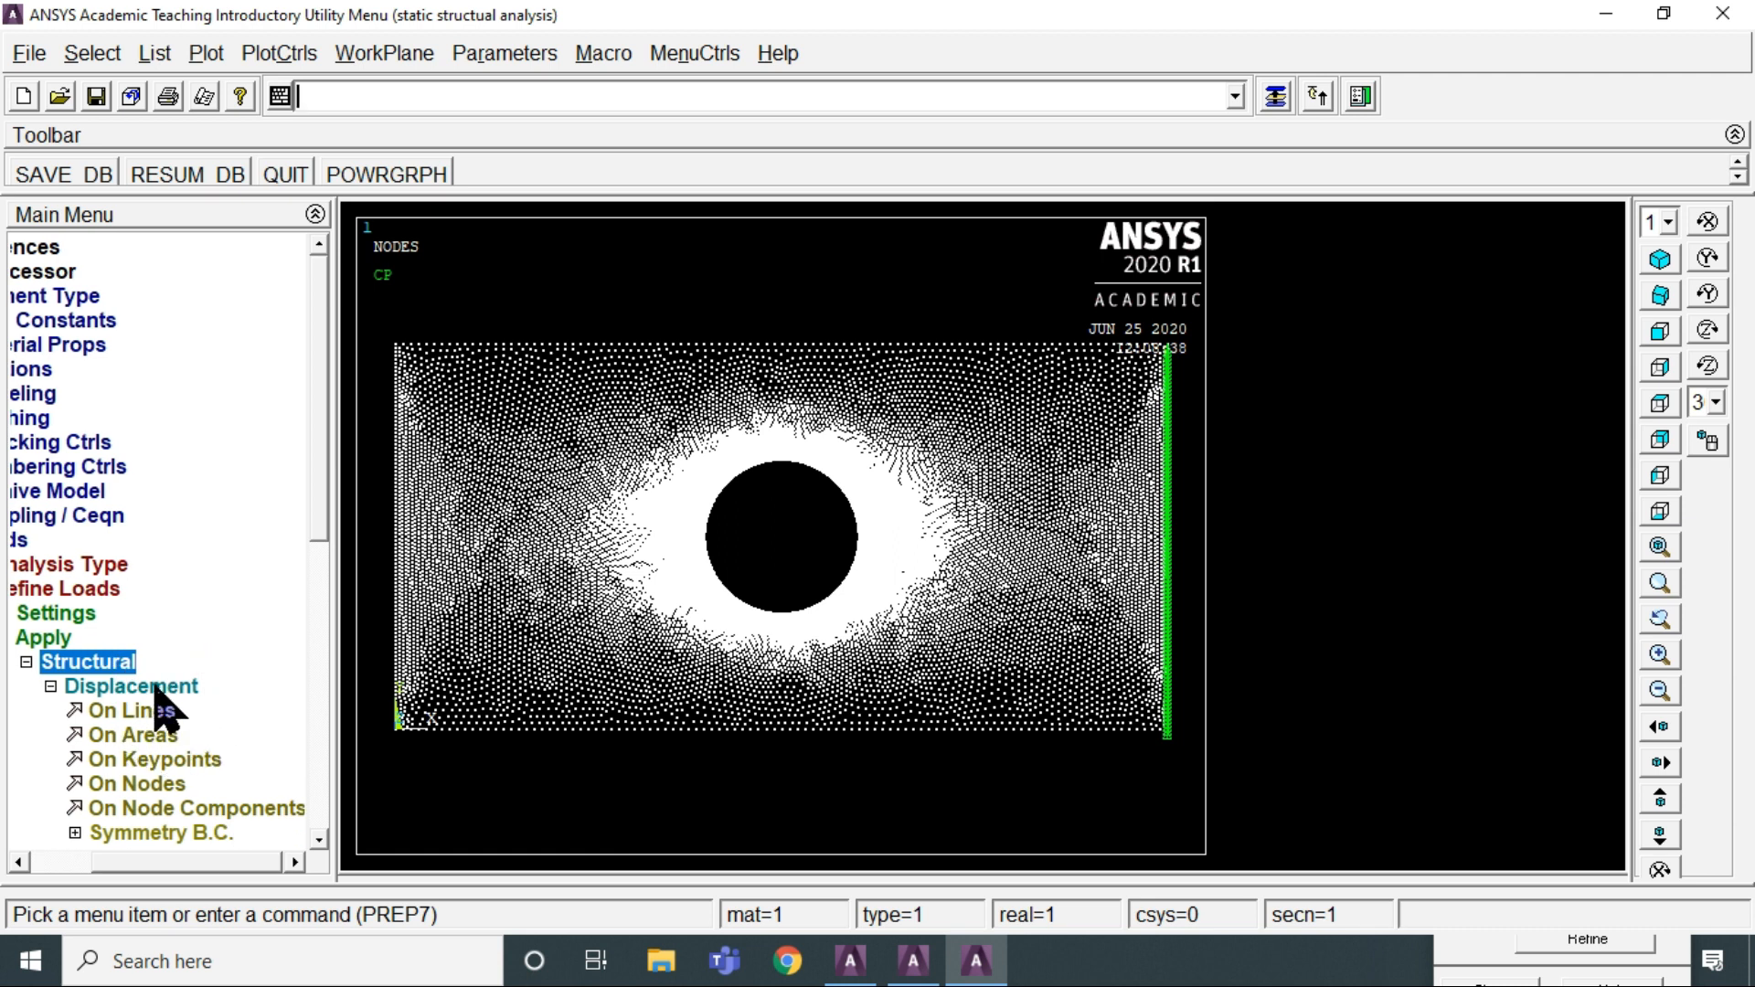
click(114, 691)
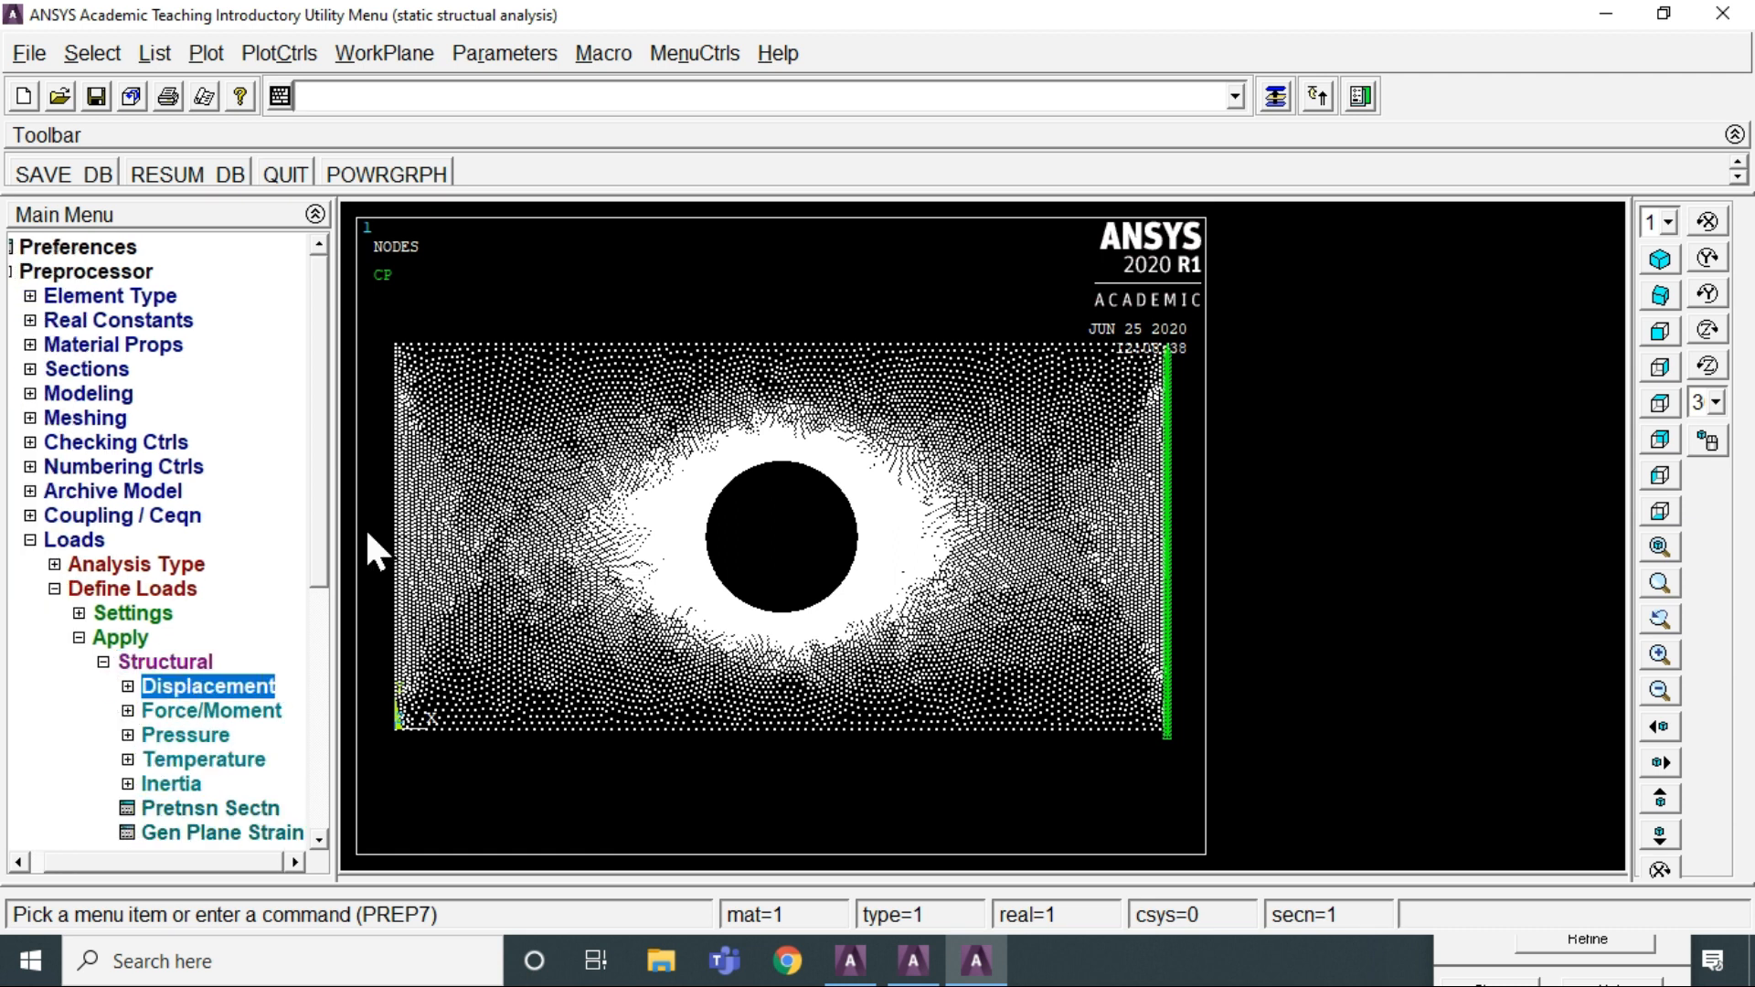
click(169, 710)
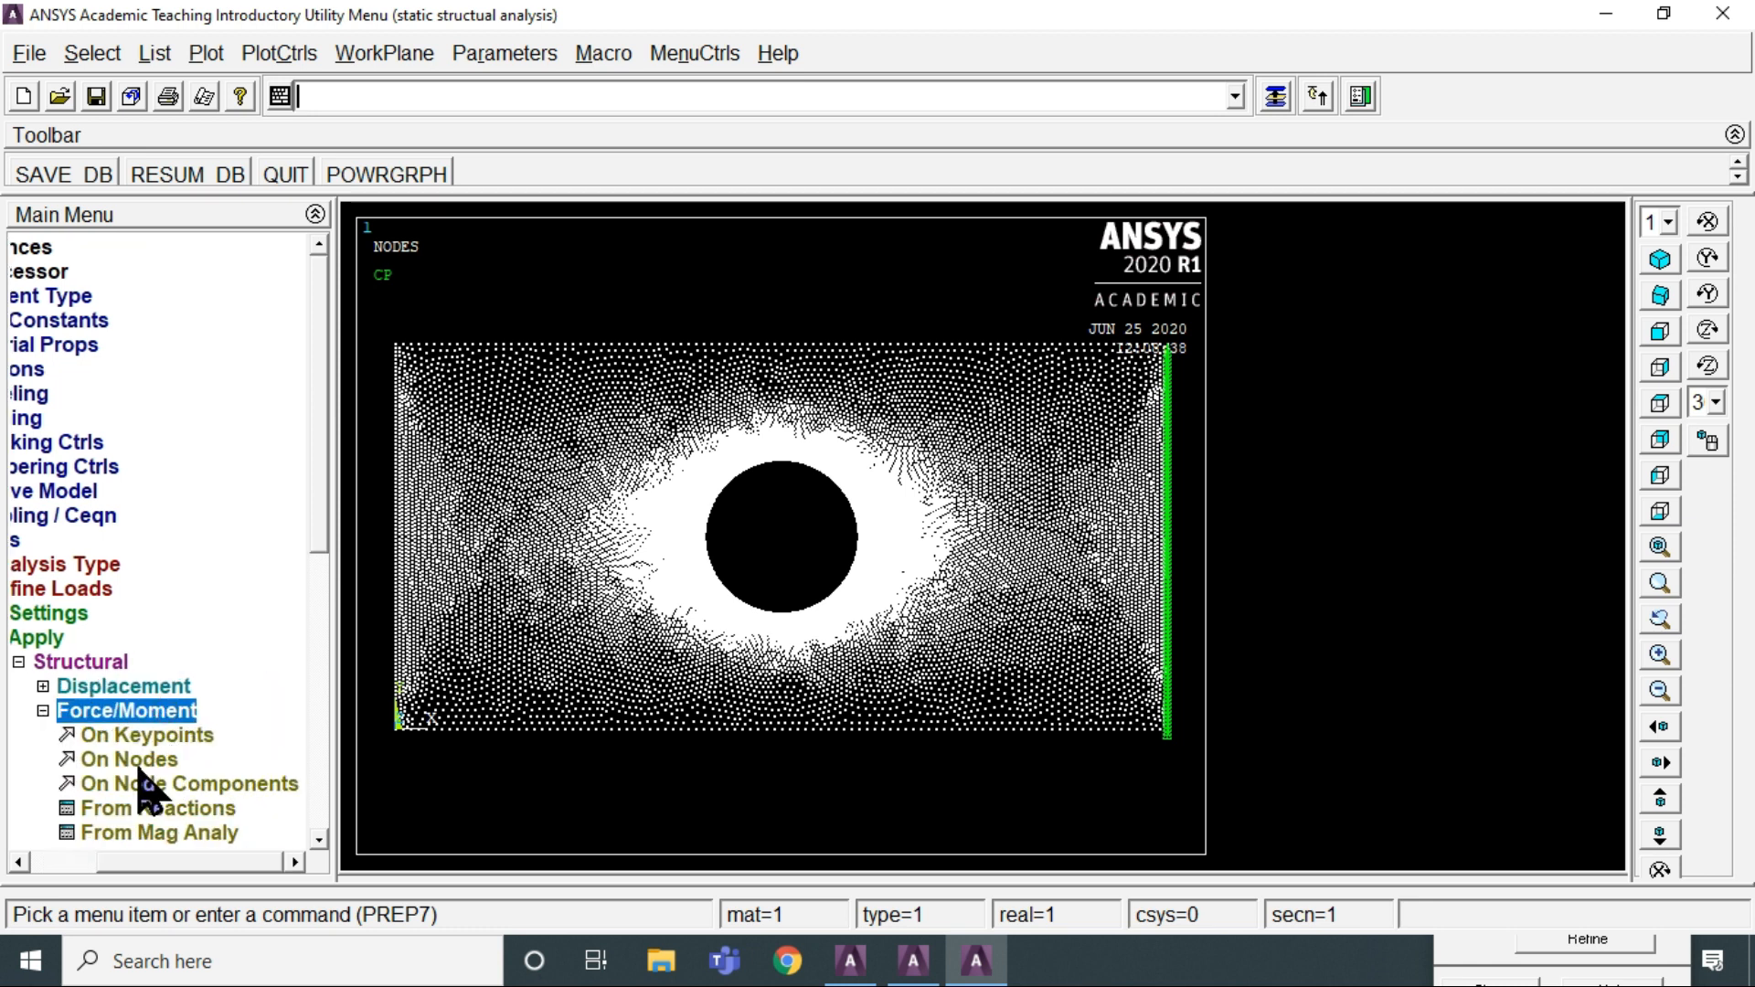
click(146, 759)
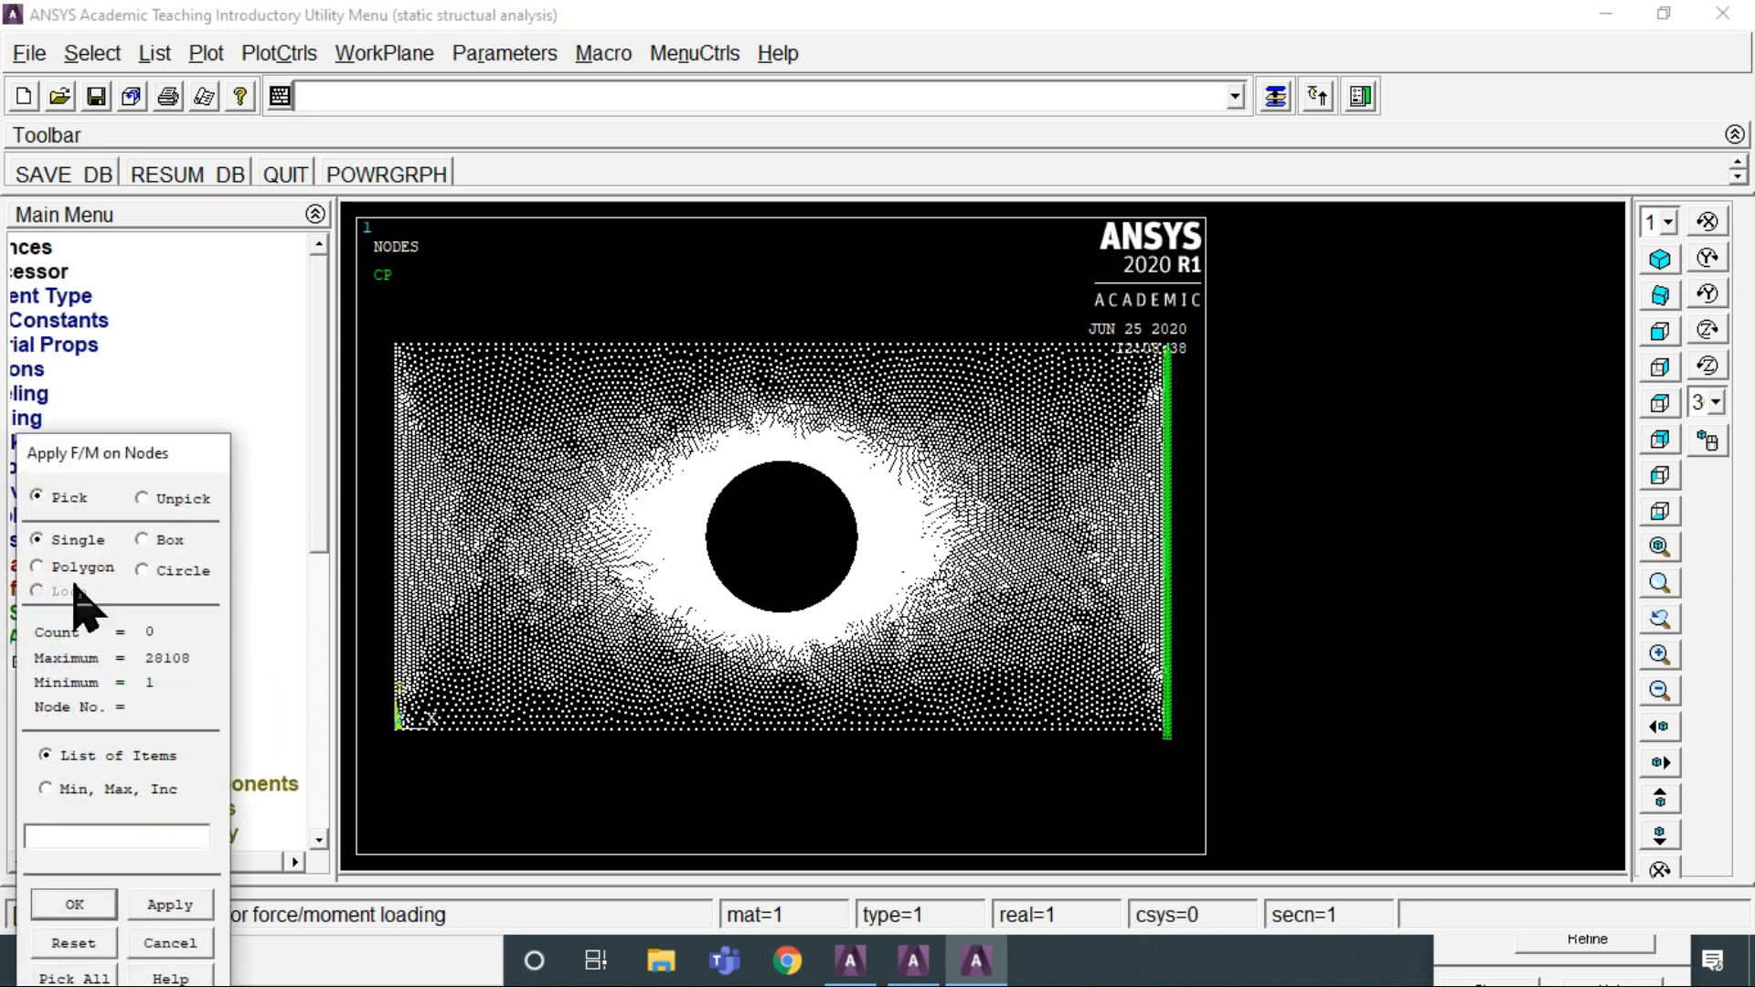
click(1170, 522)
click(1168, 536)
click(92, 903)
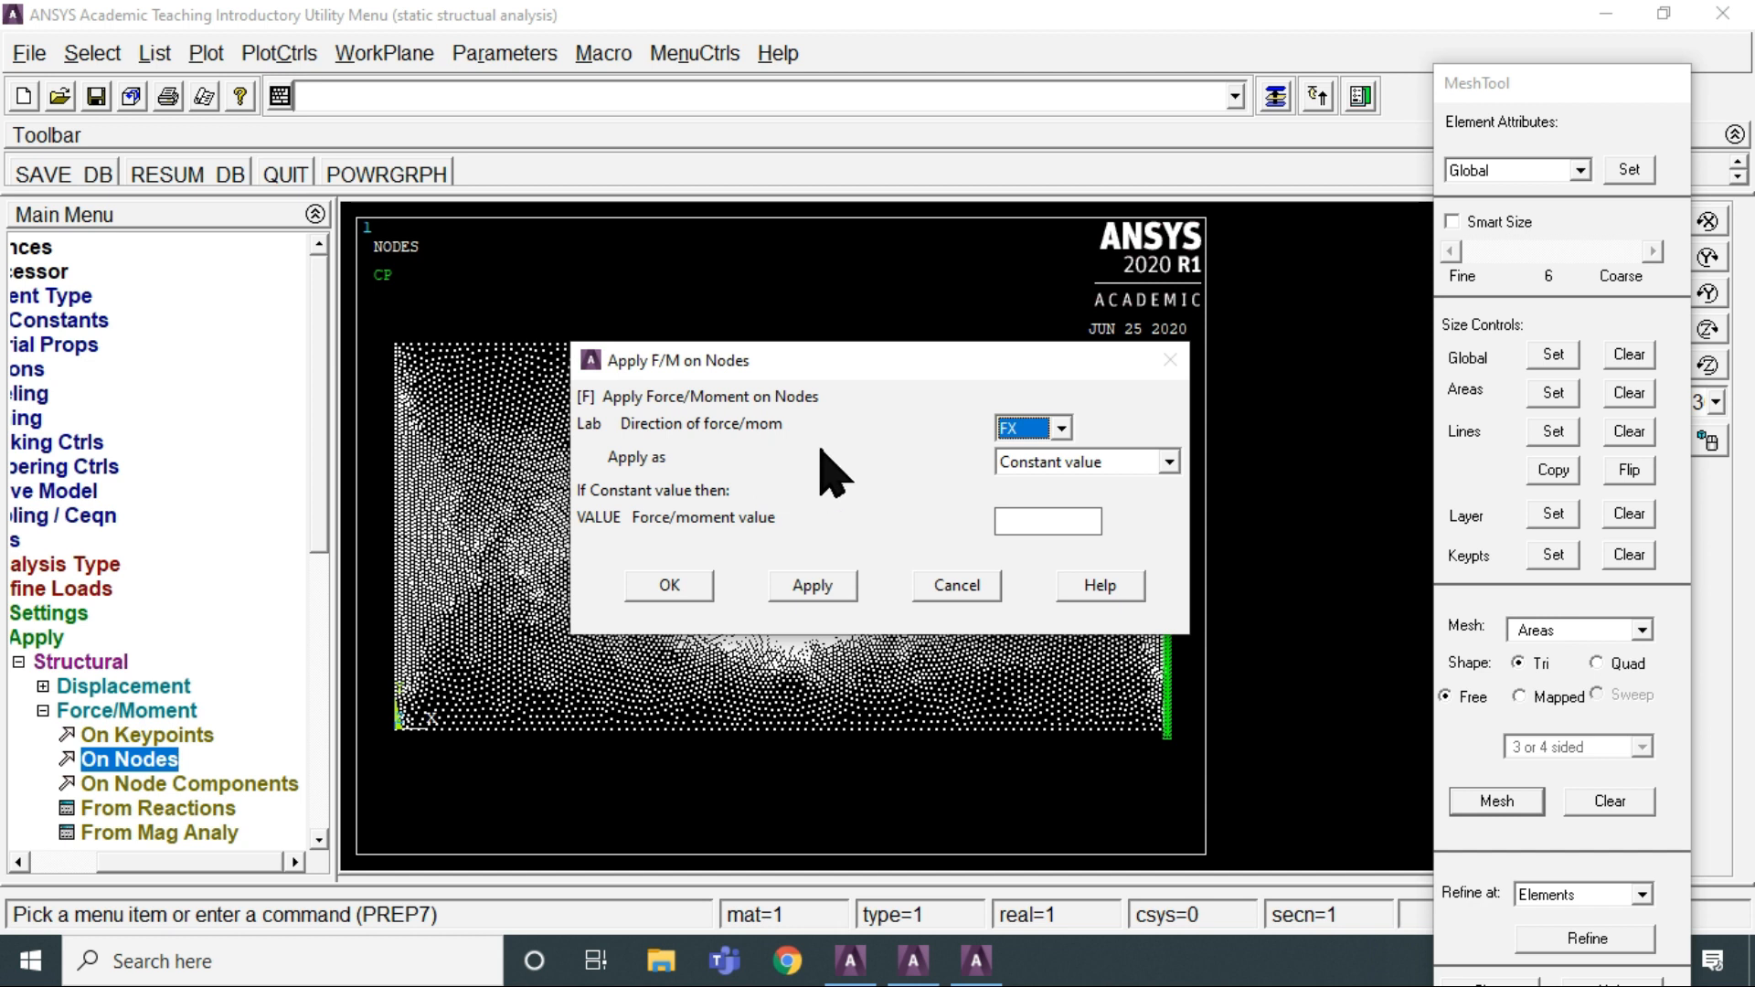
click(1055, 427)
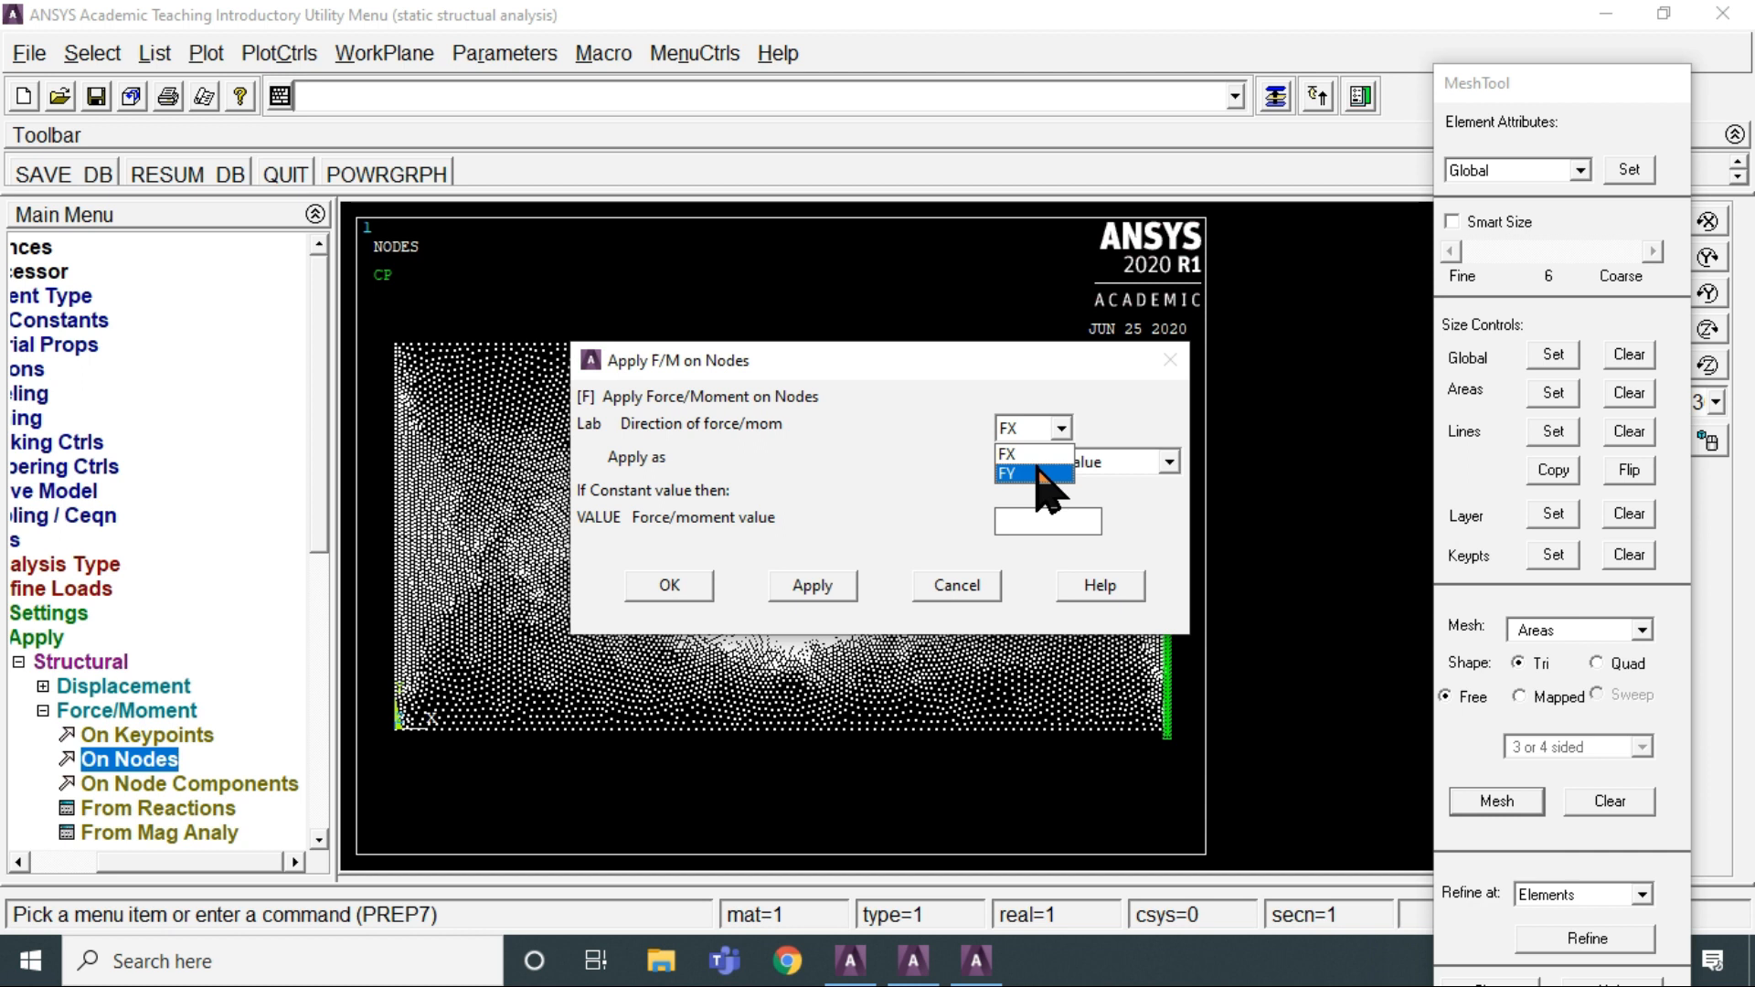
click(1033, 473)
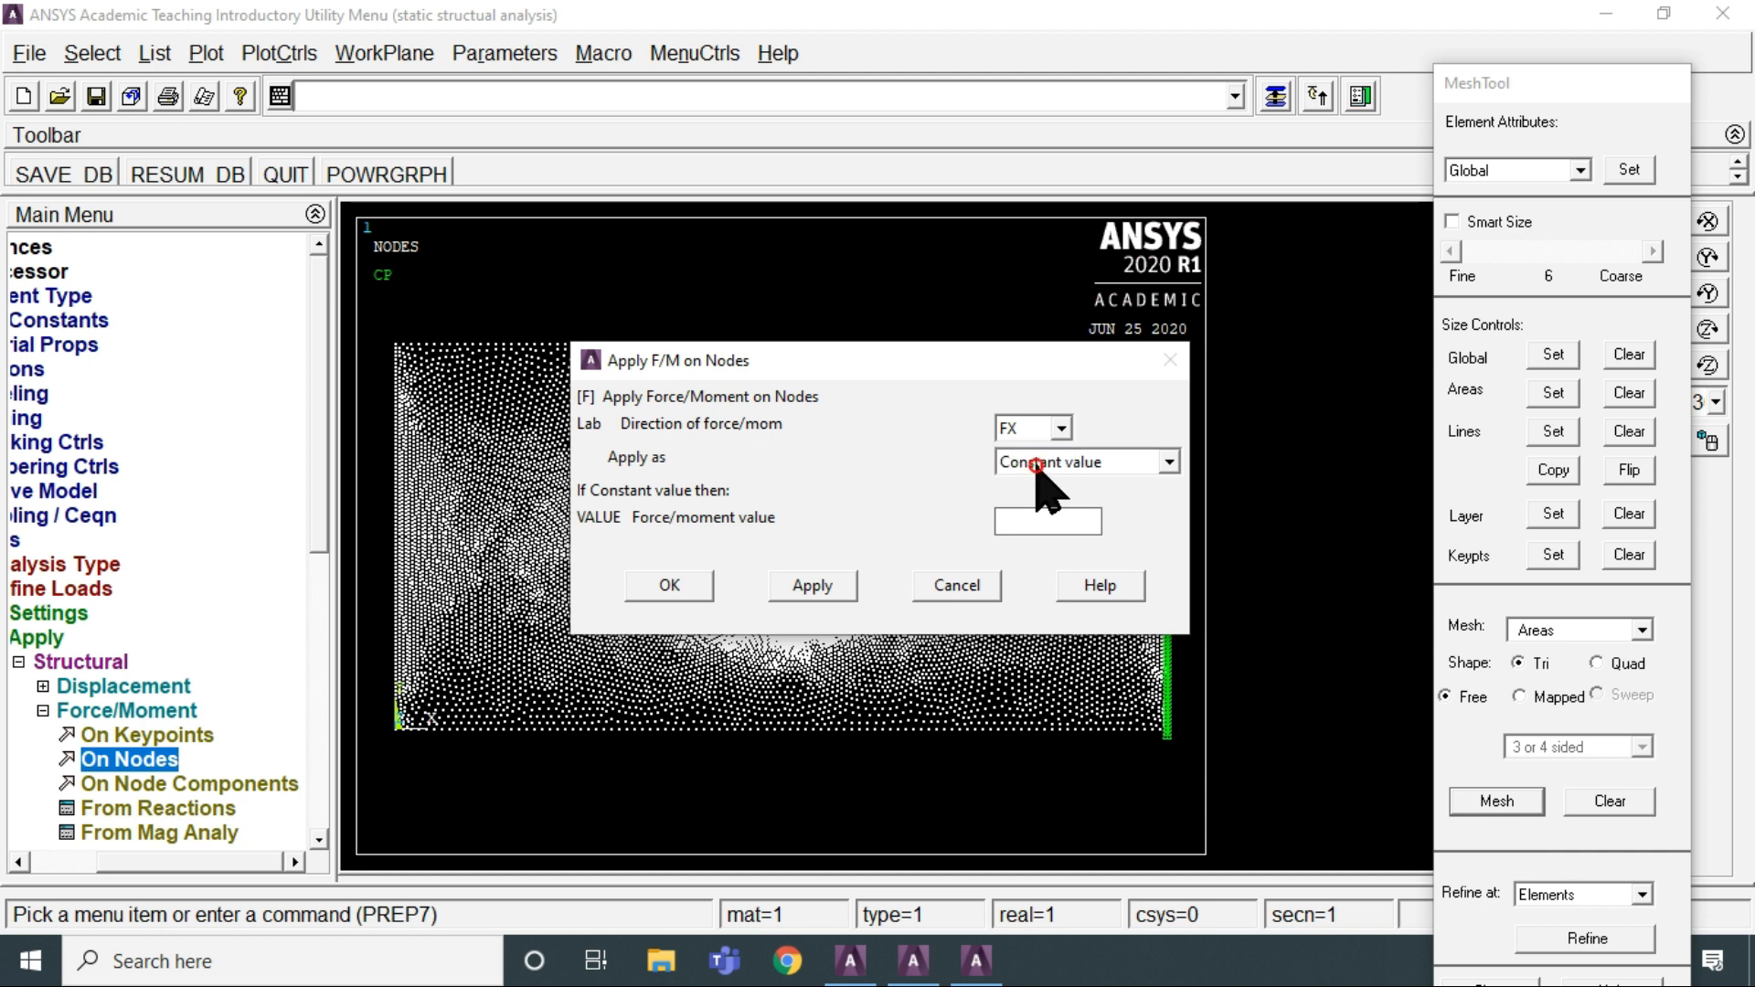
click(1042, 522)
text(100)
click(699, 585)
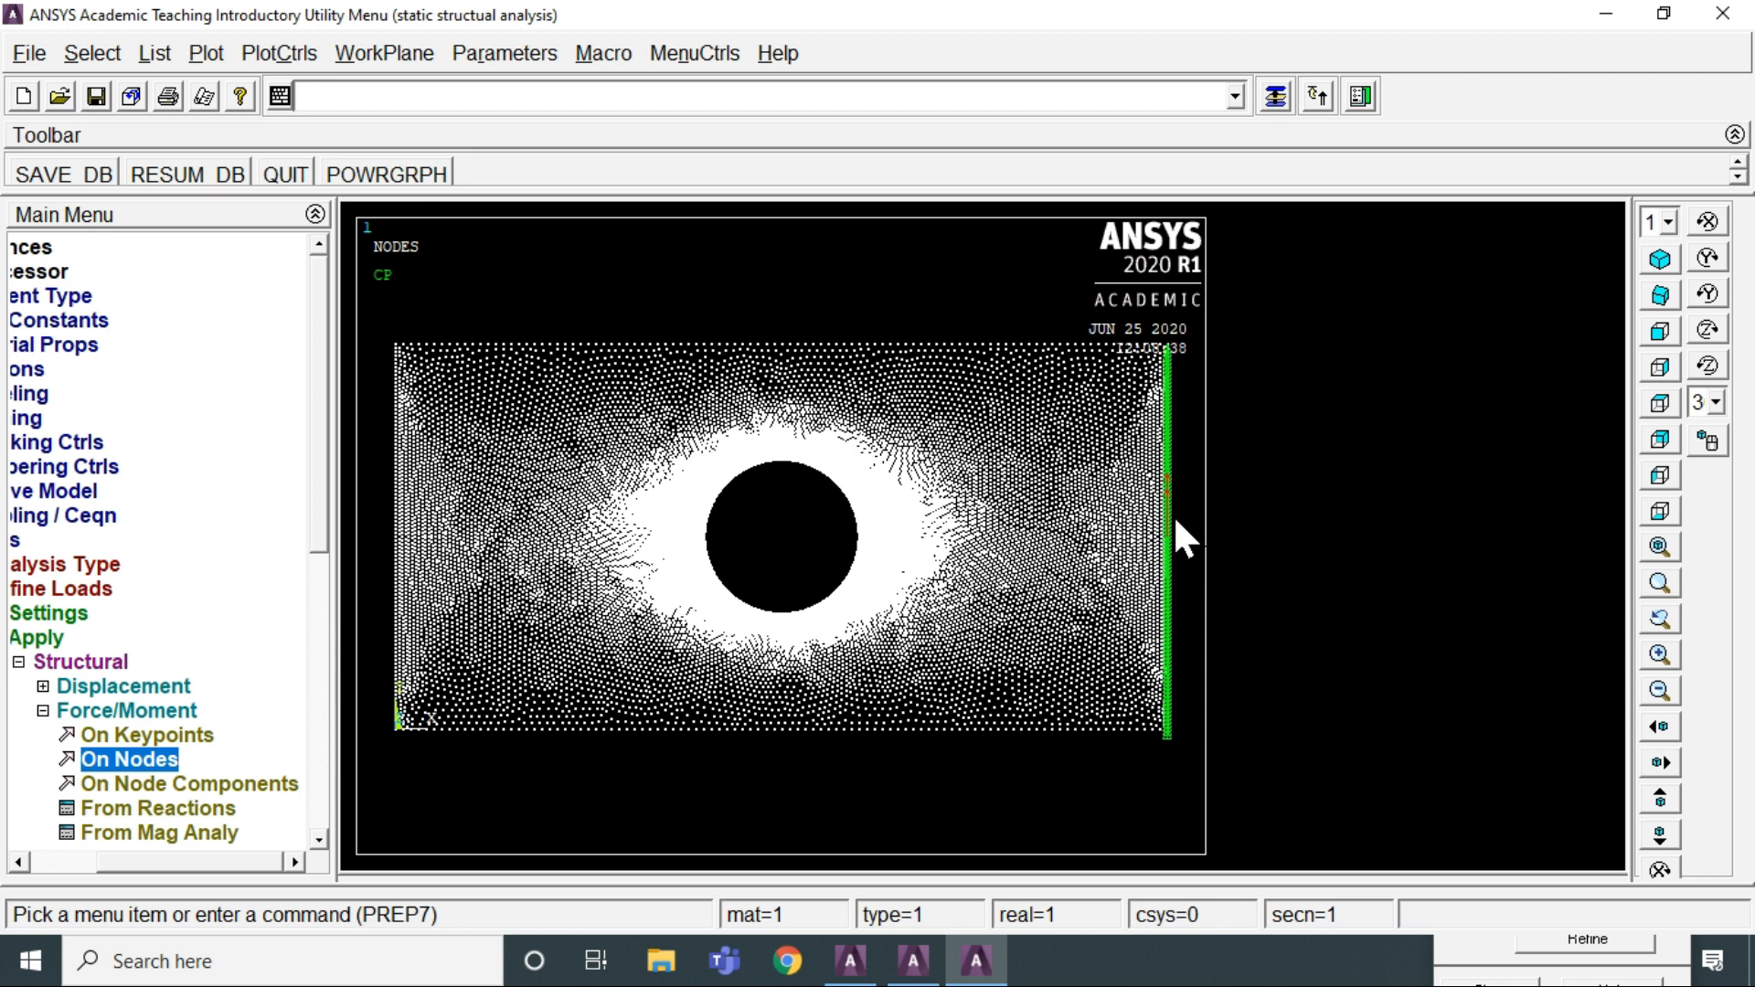
Solve the current load step and close the solution note and status listing
click(51, 664)
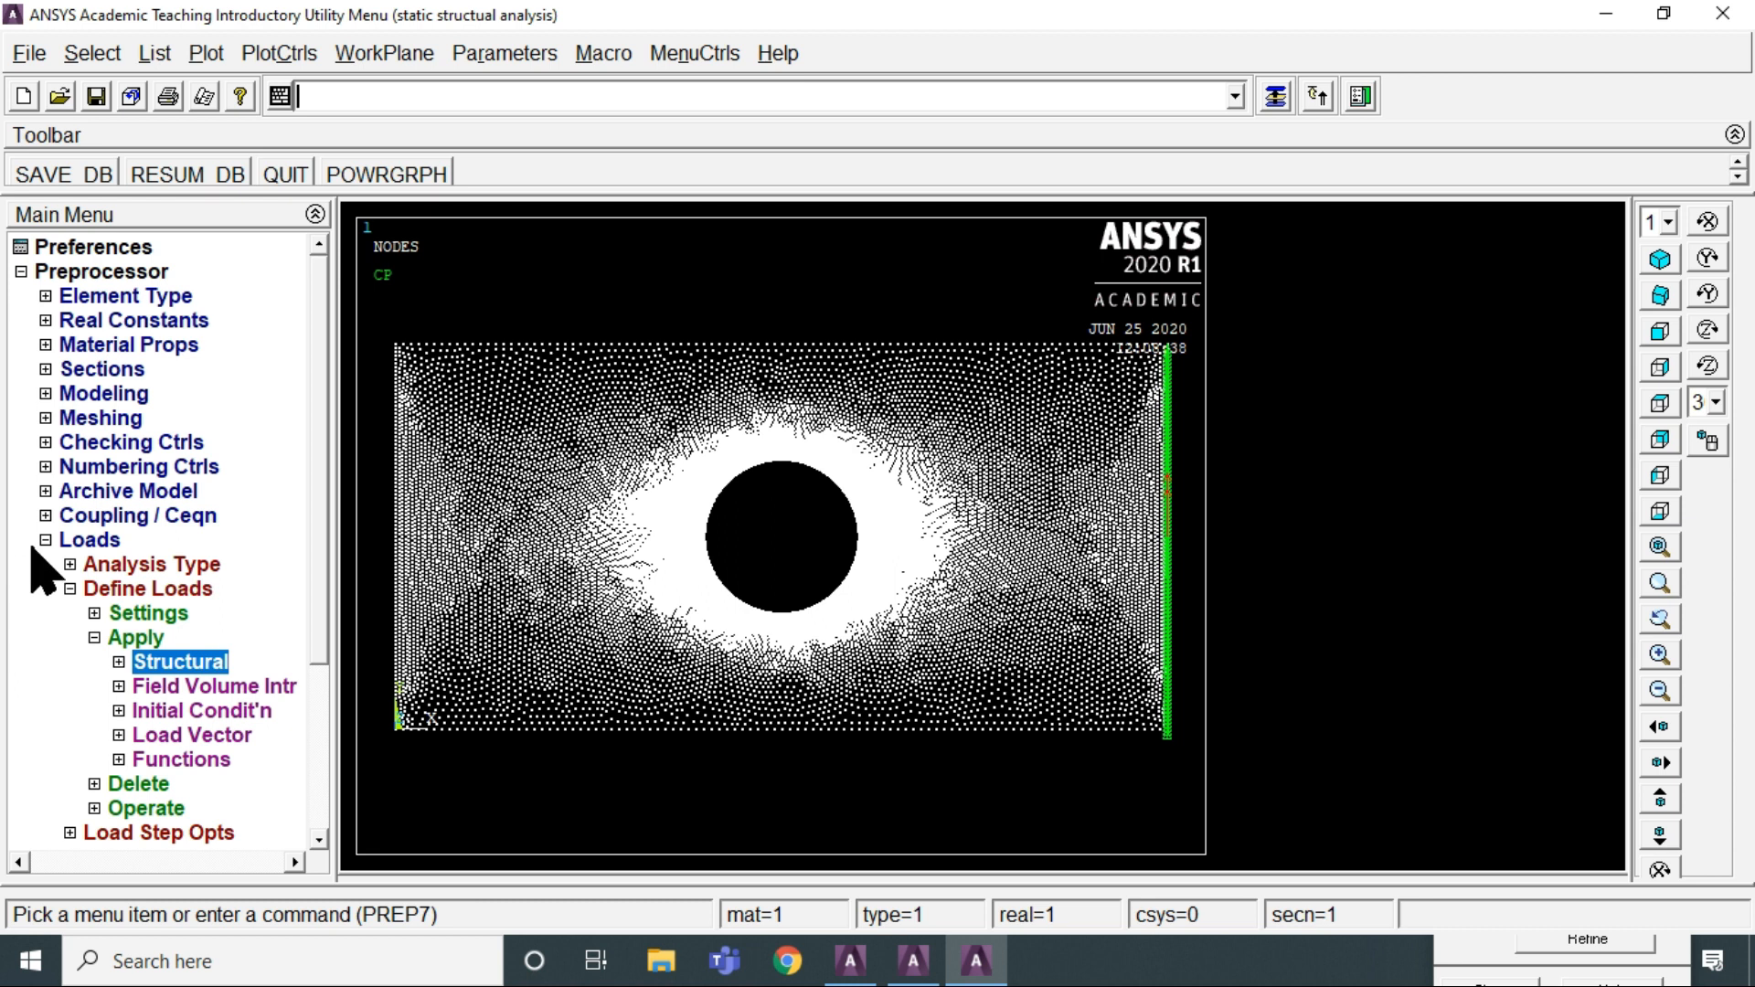
click(61, 540)
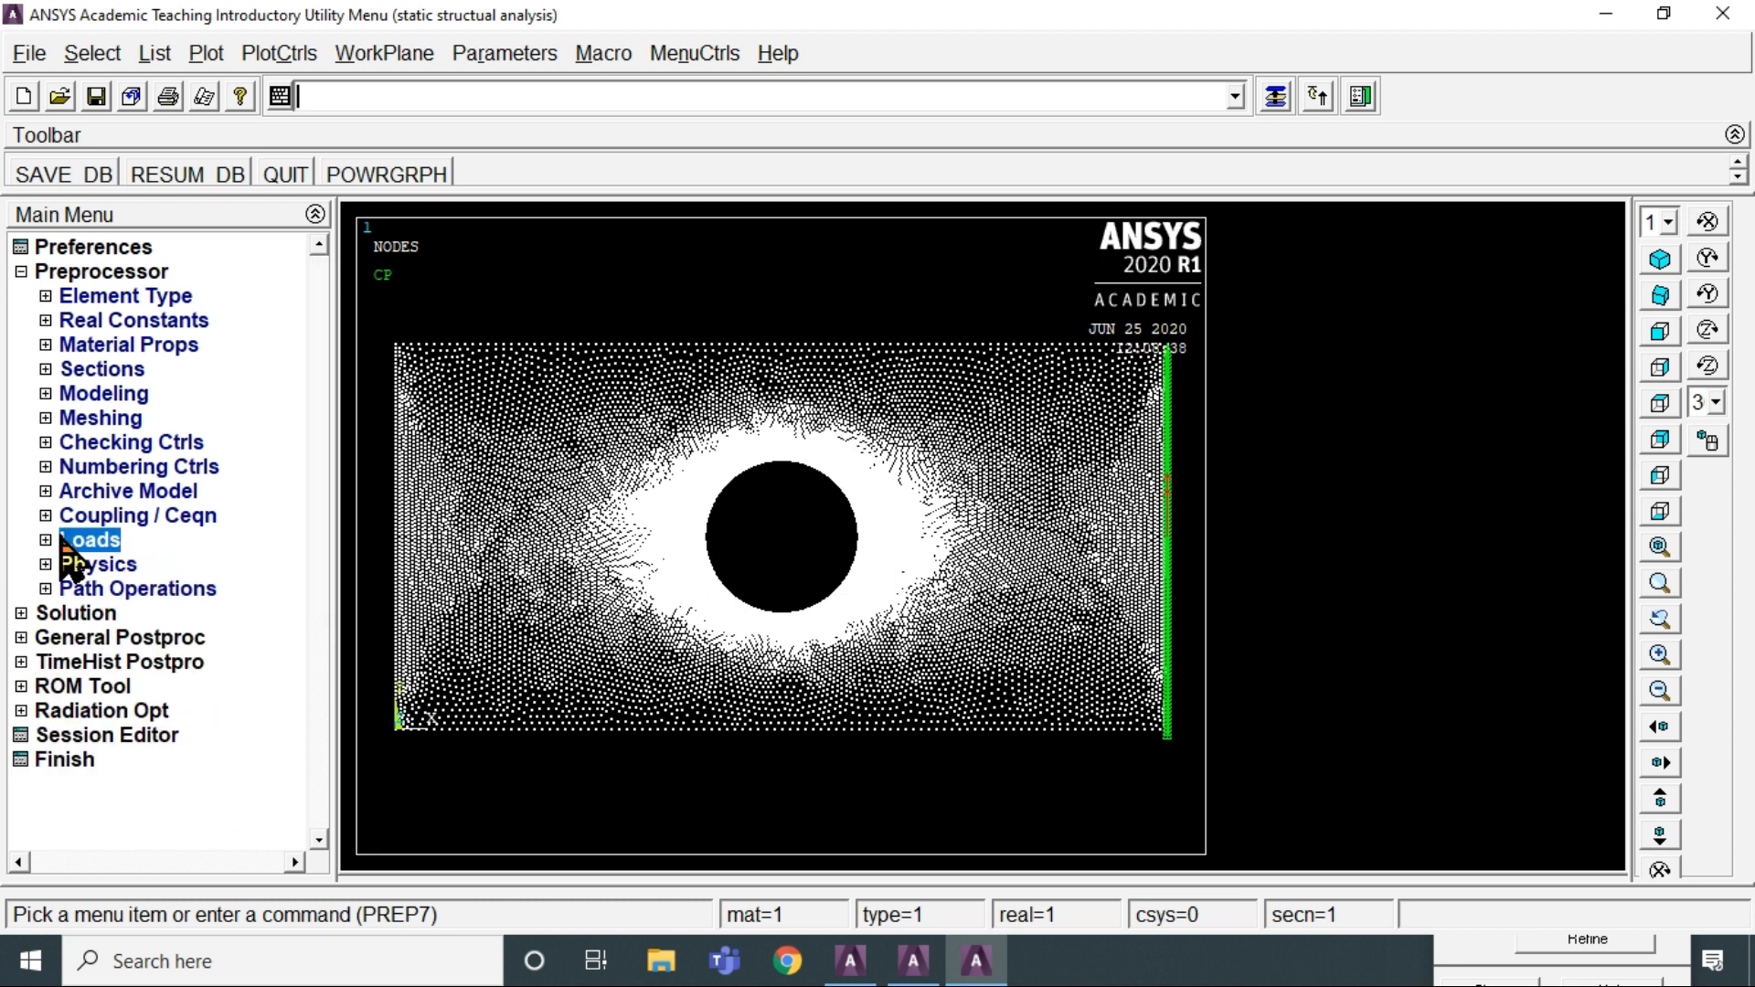
click(73, 612)
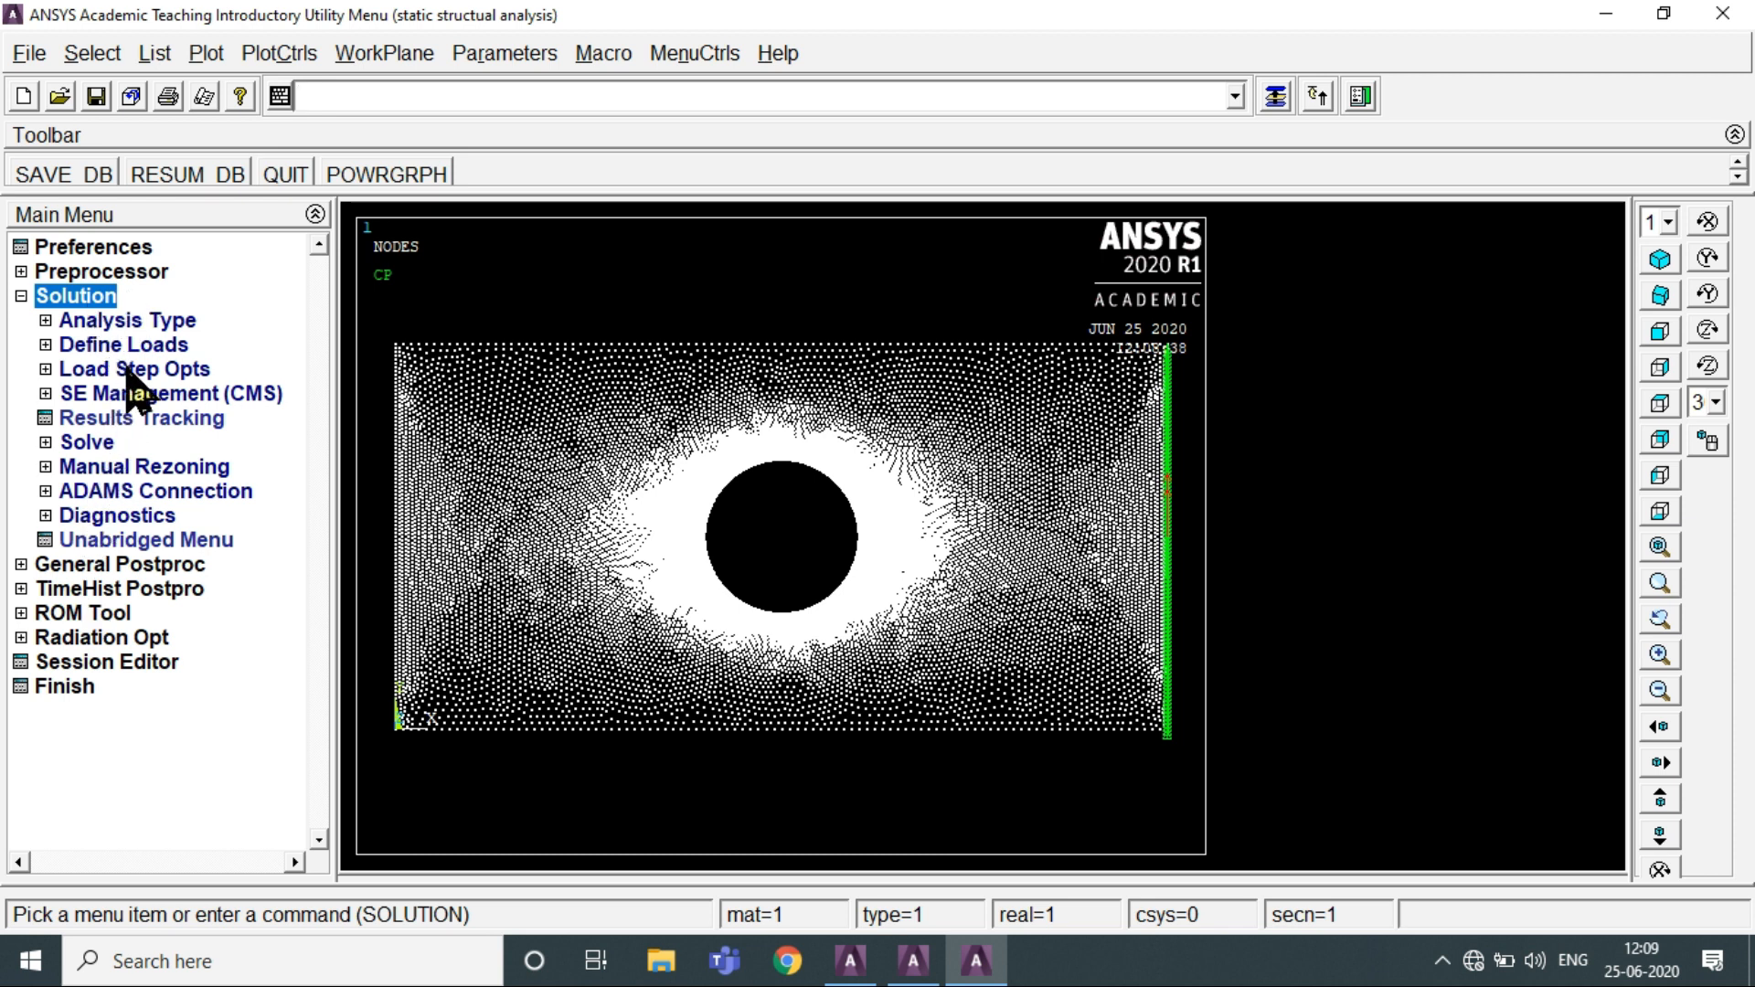
click(89, 444)
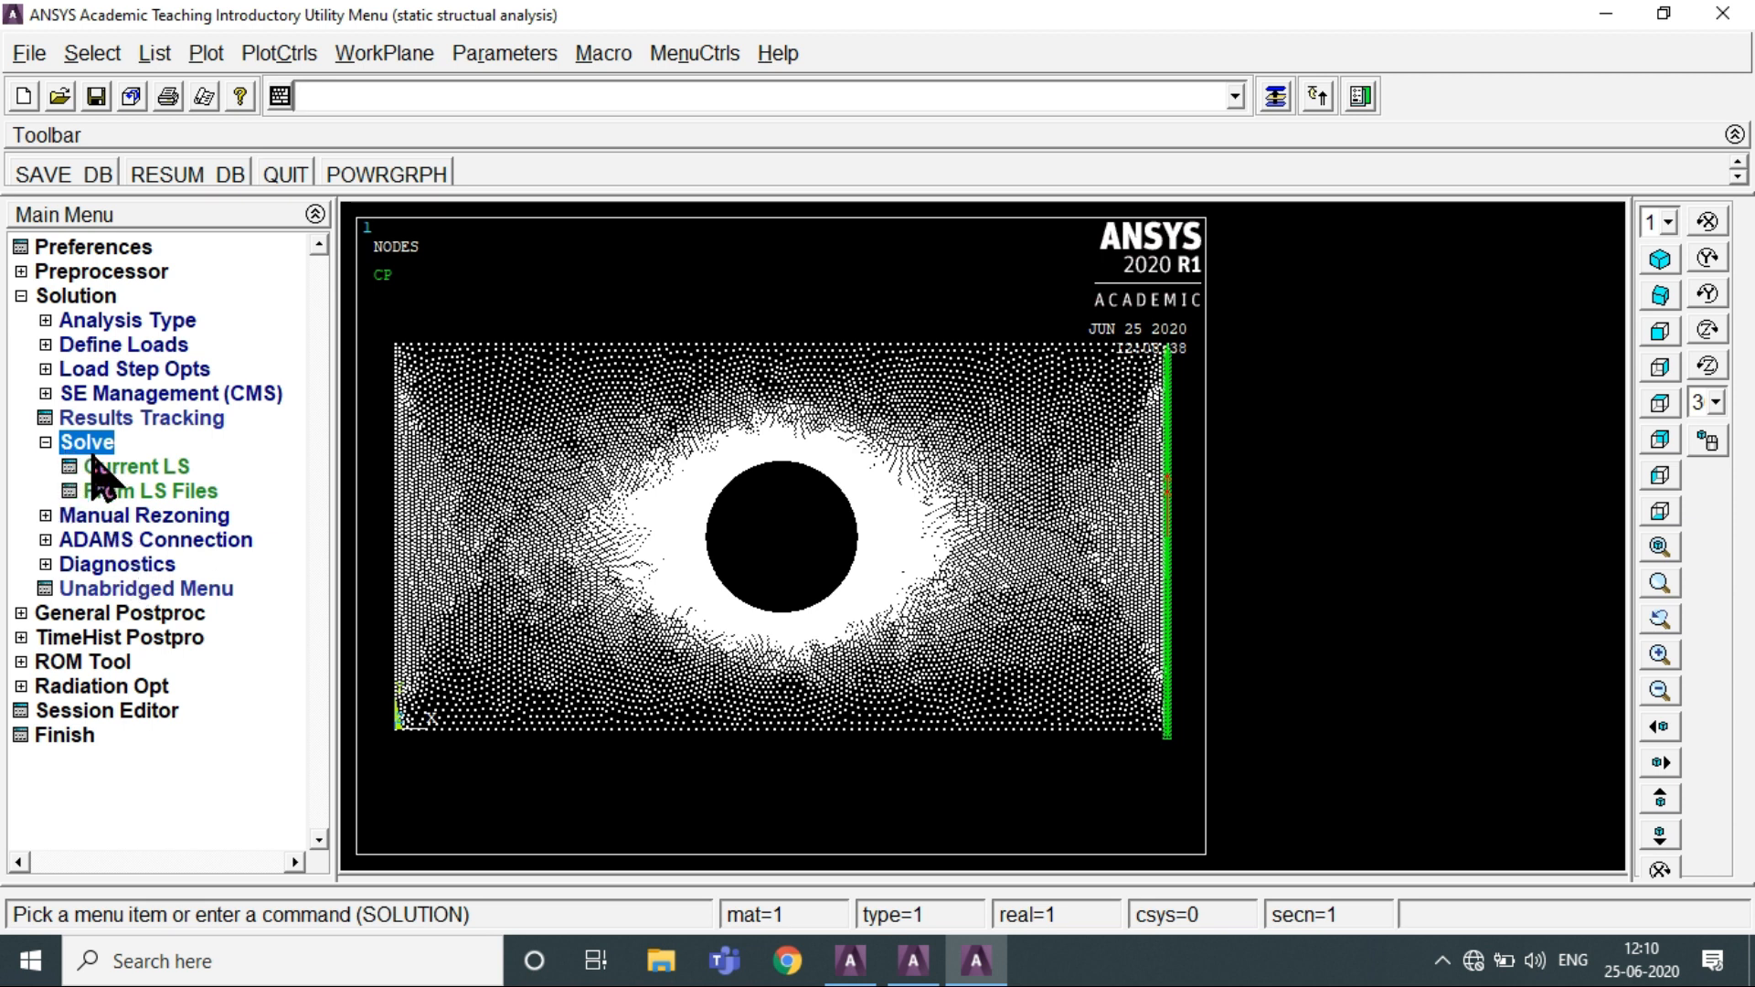
click(121, 467)
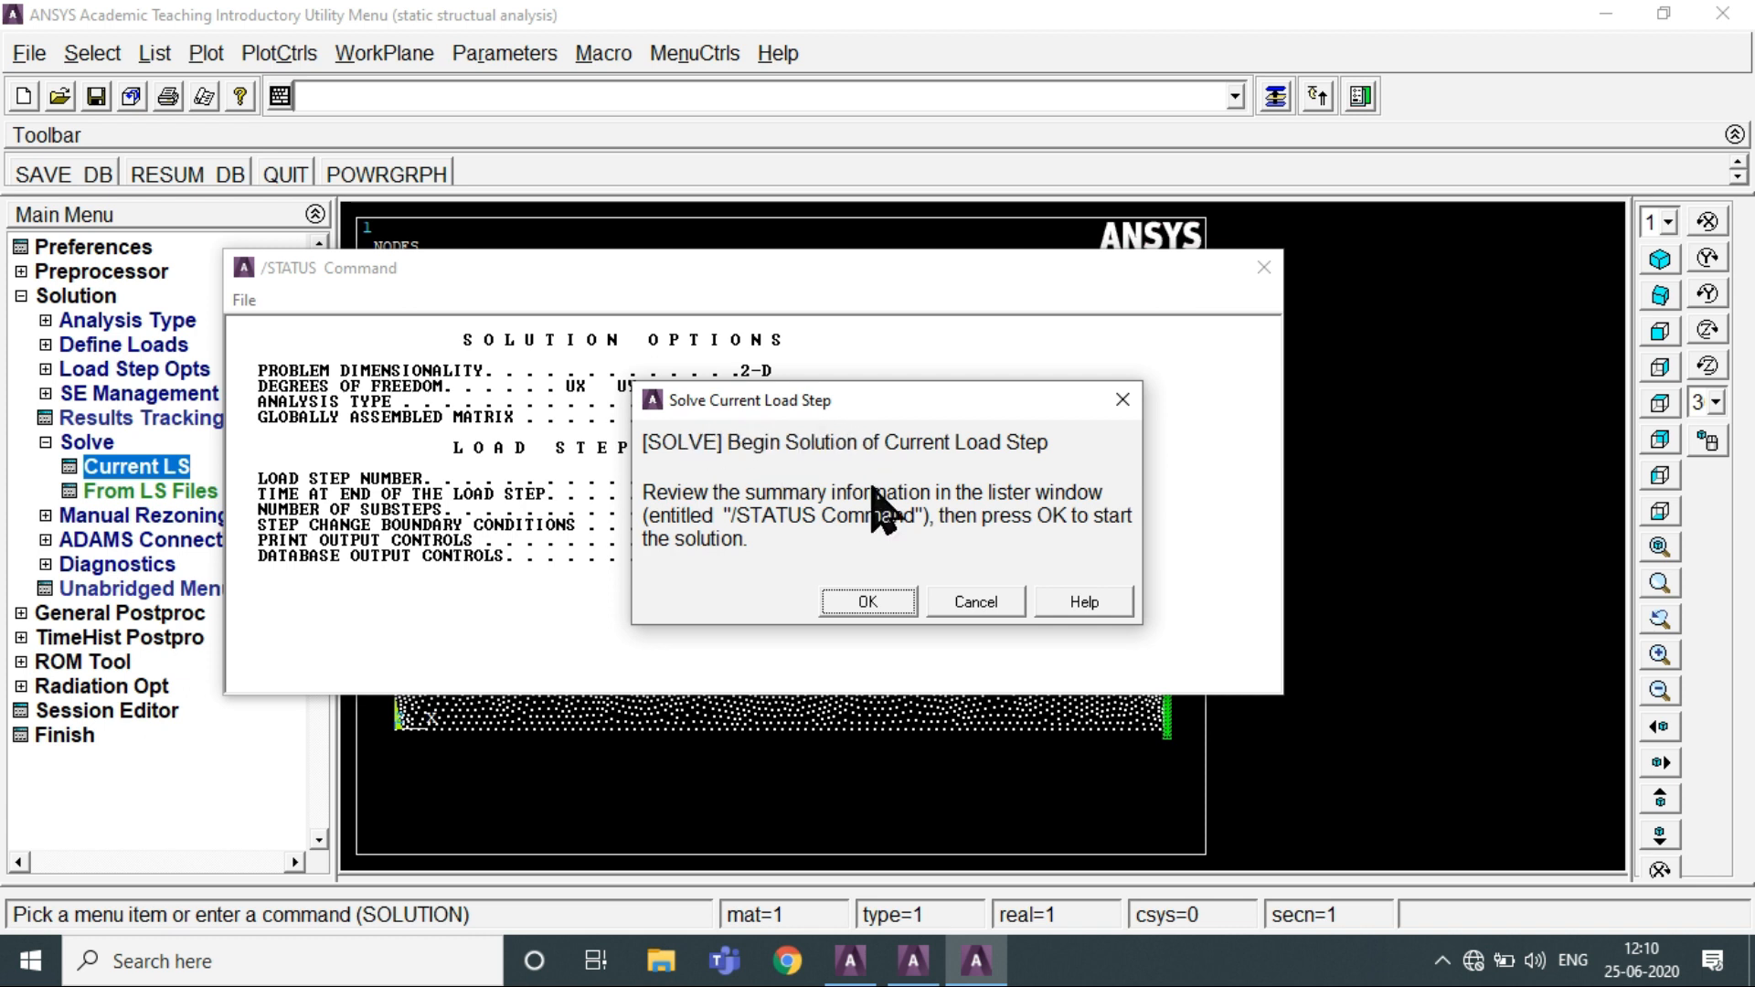
click(868, 602)
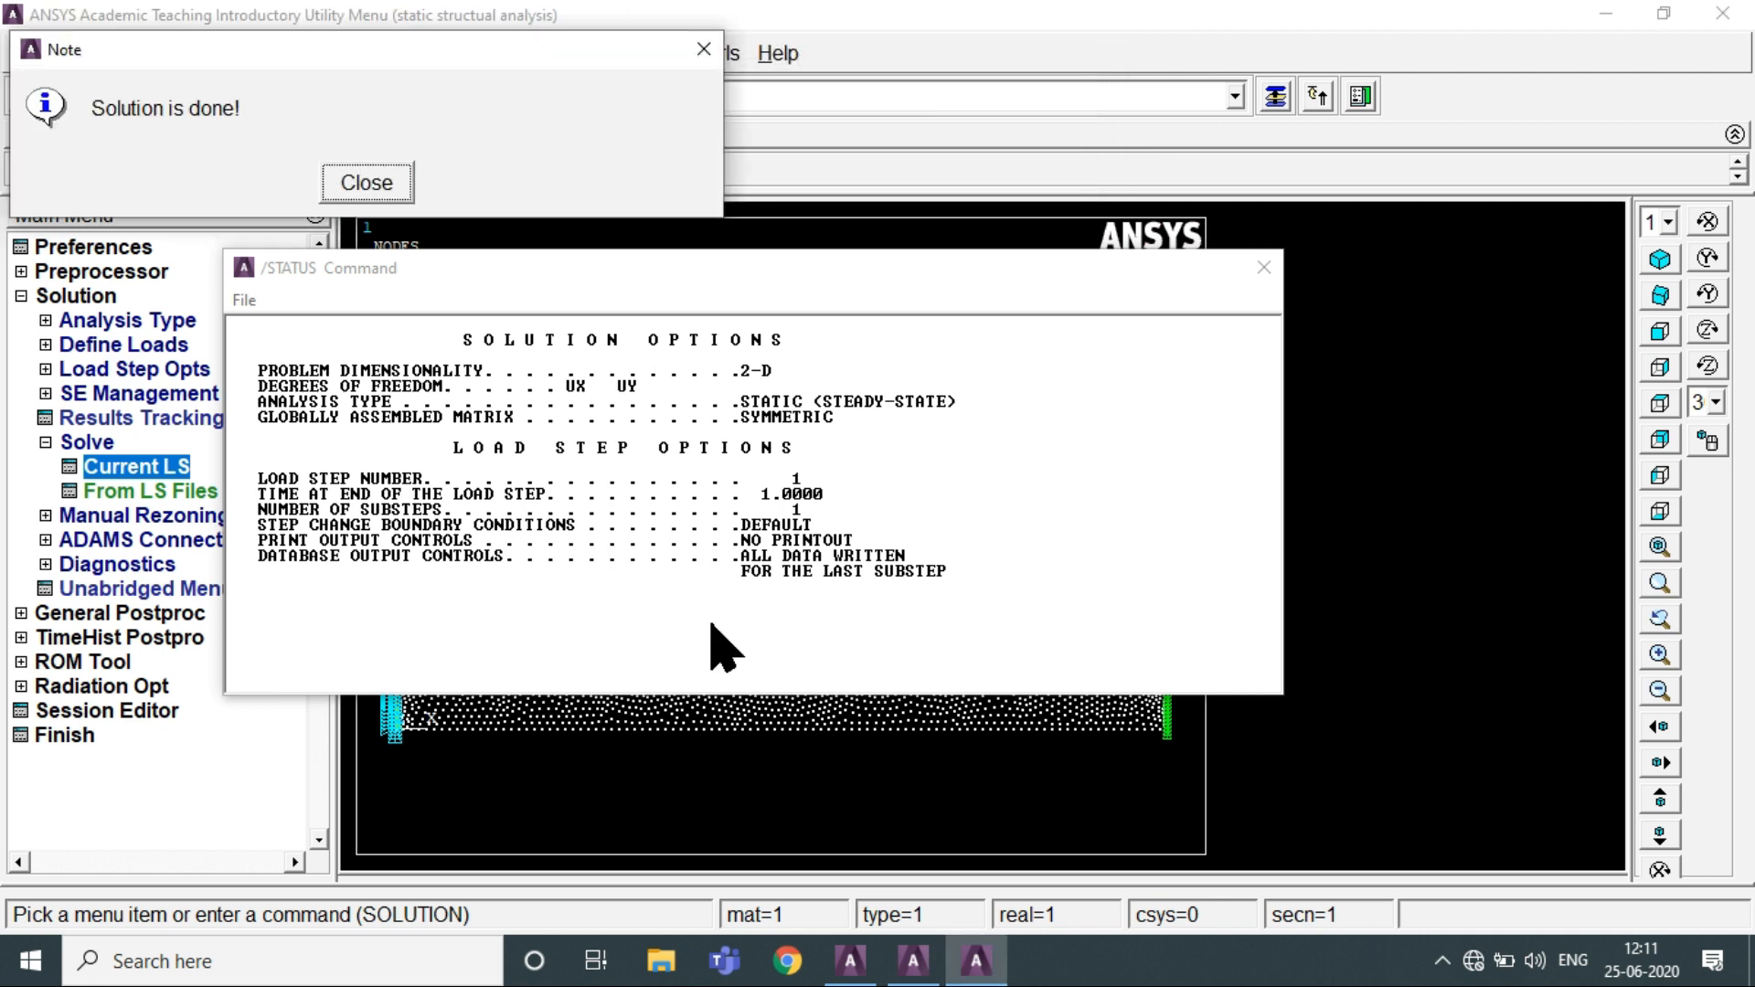
click(383, 182)
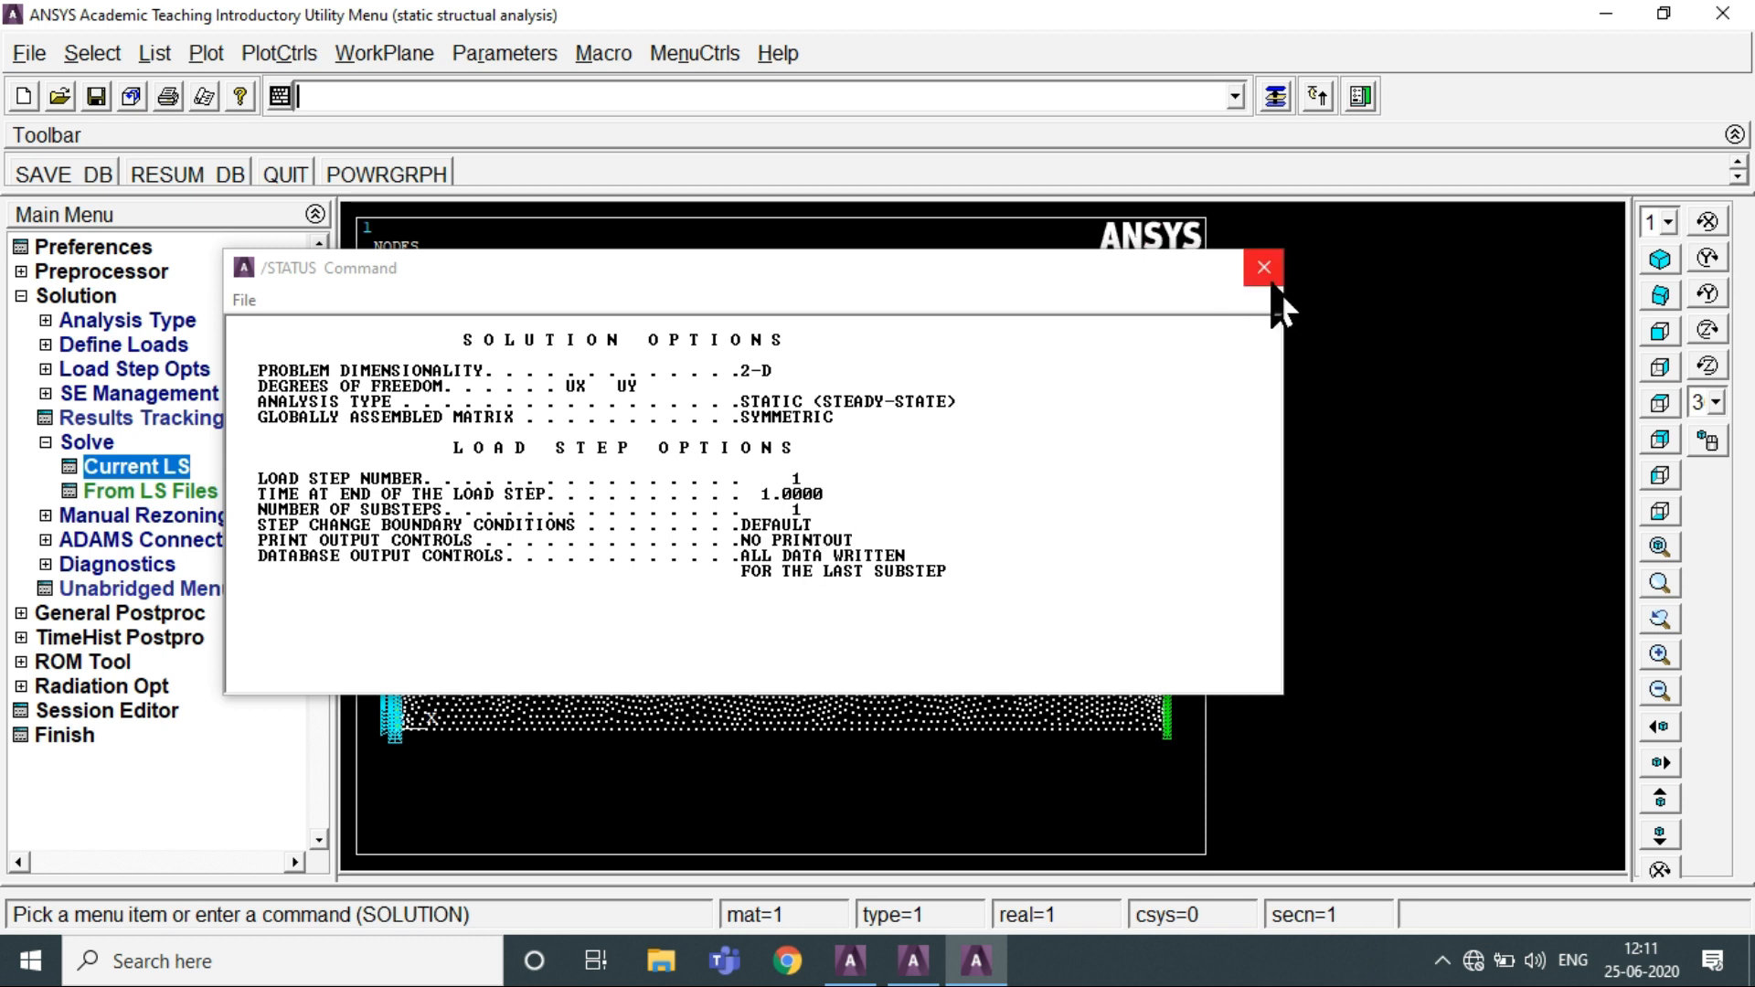
click(1266, 271)
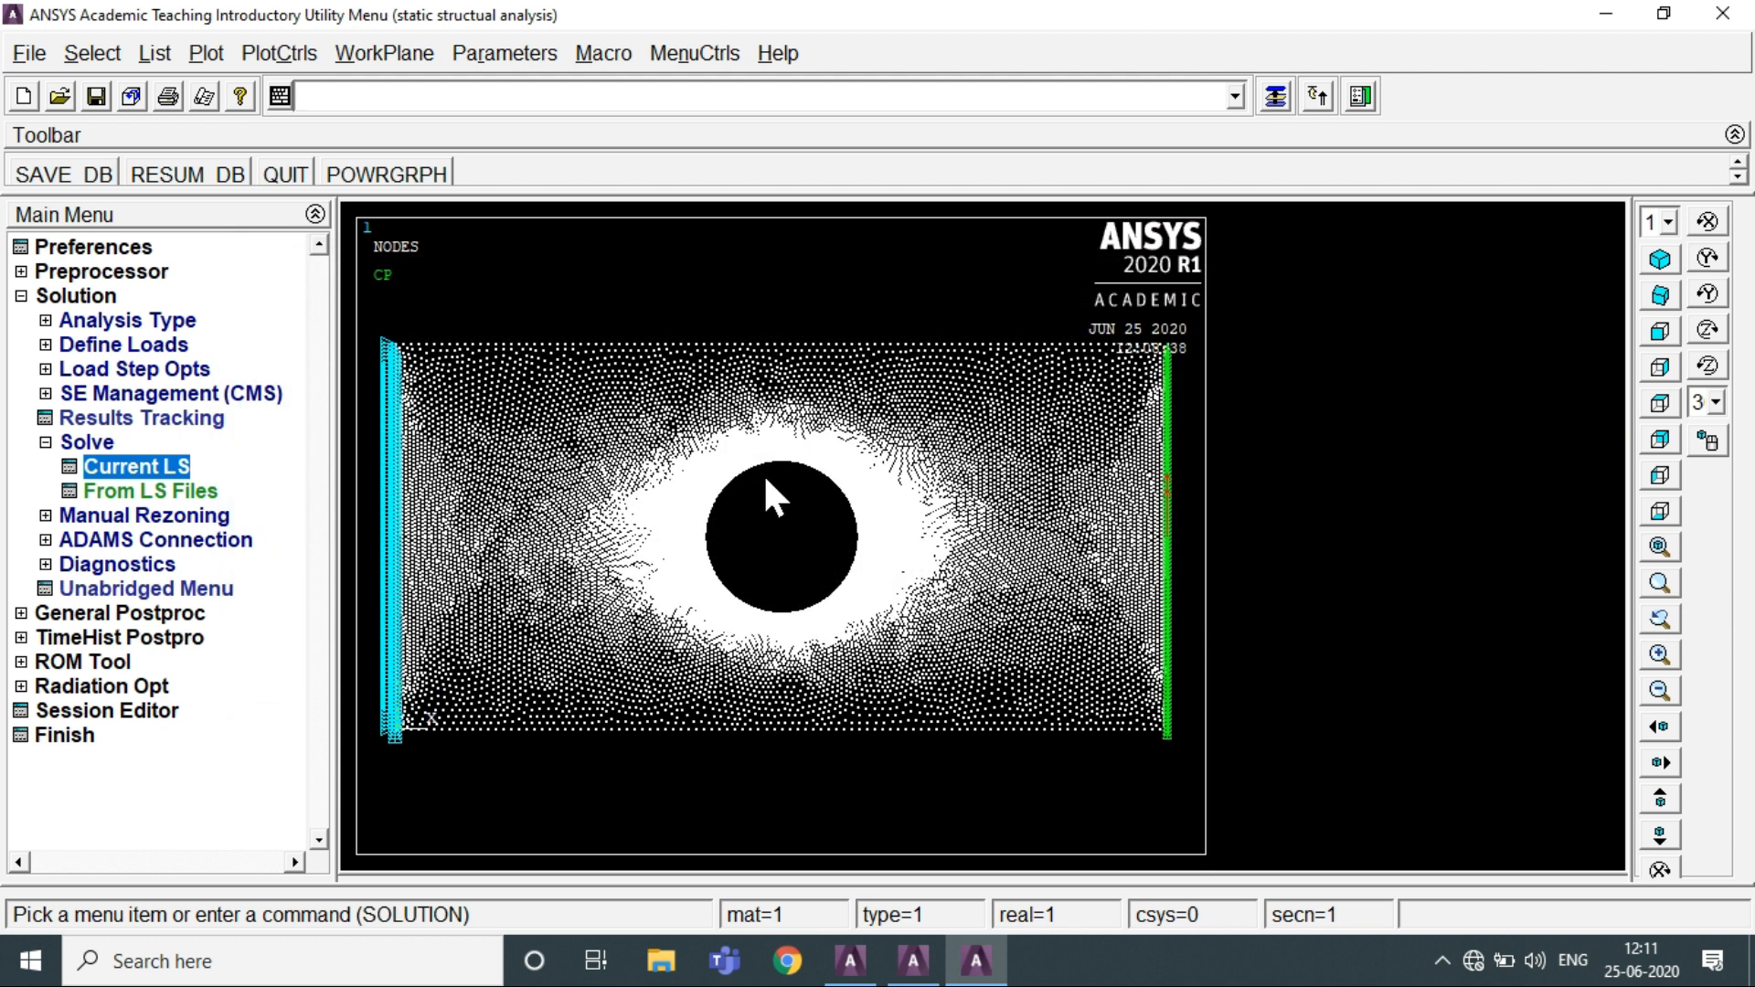
click(83, 445)
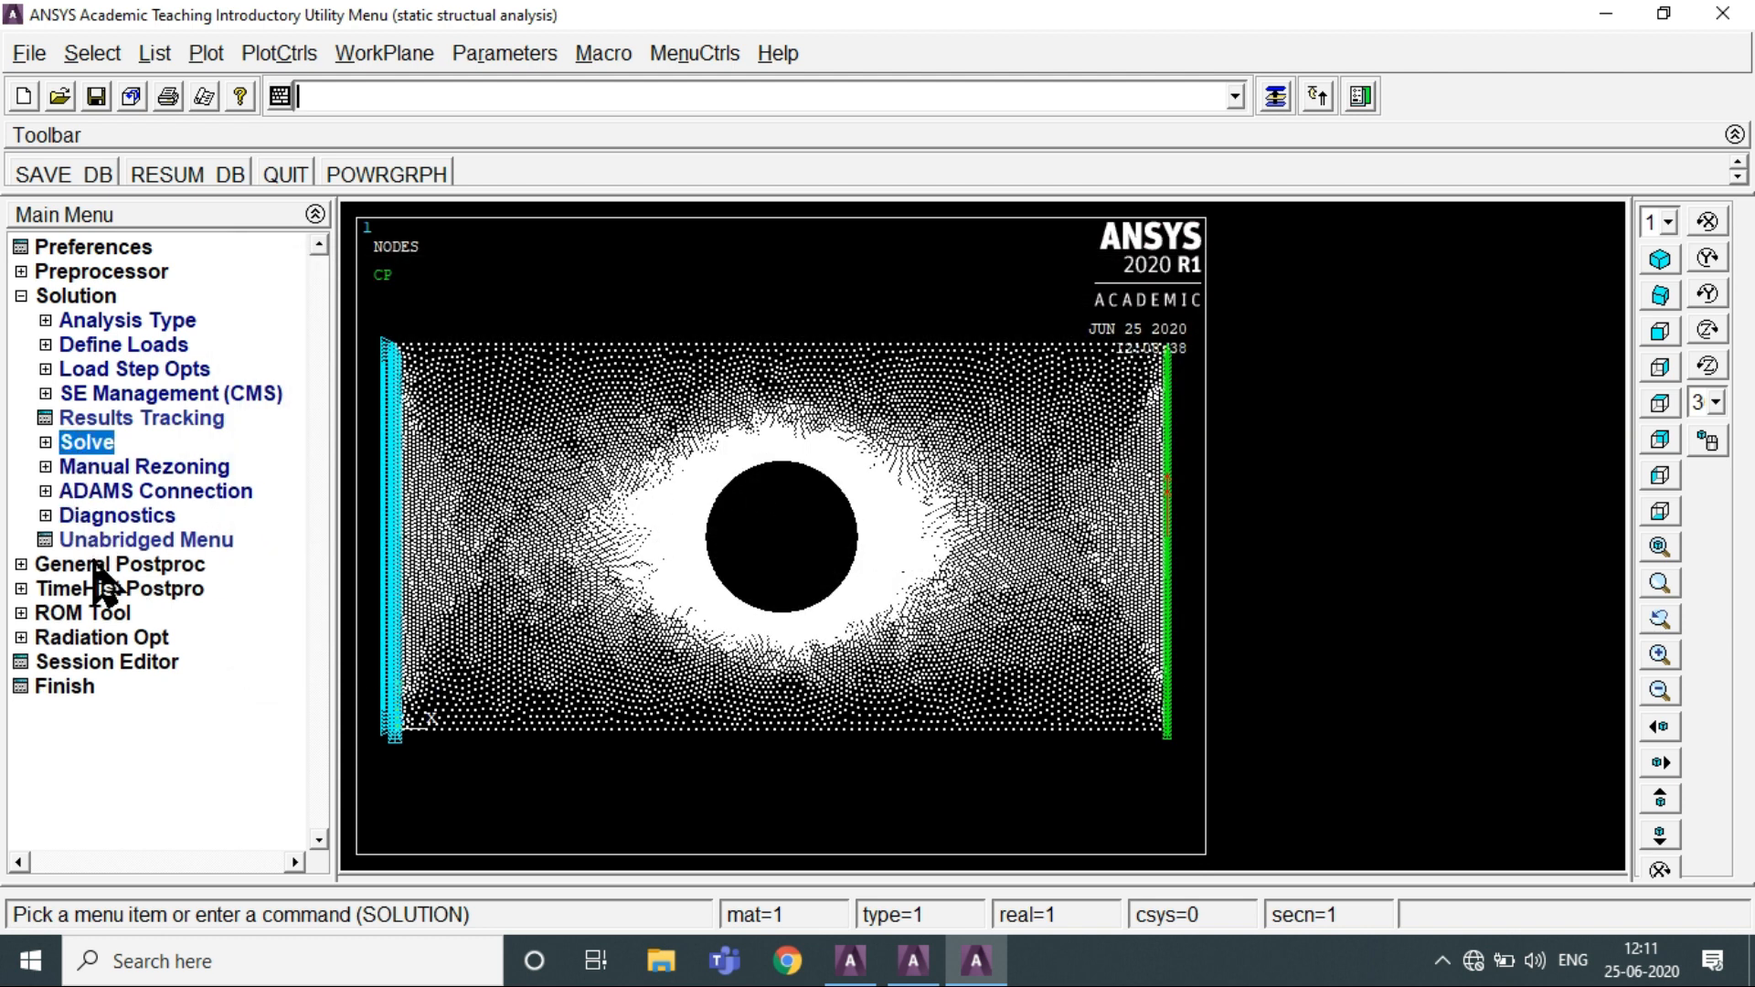
Read the last set of solved results into the general postprocessor
click(92, 563)
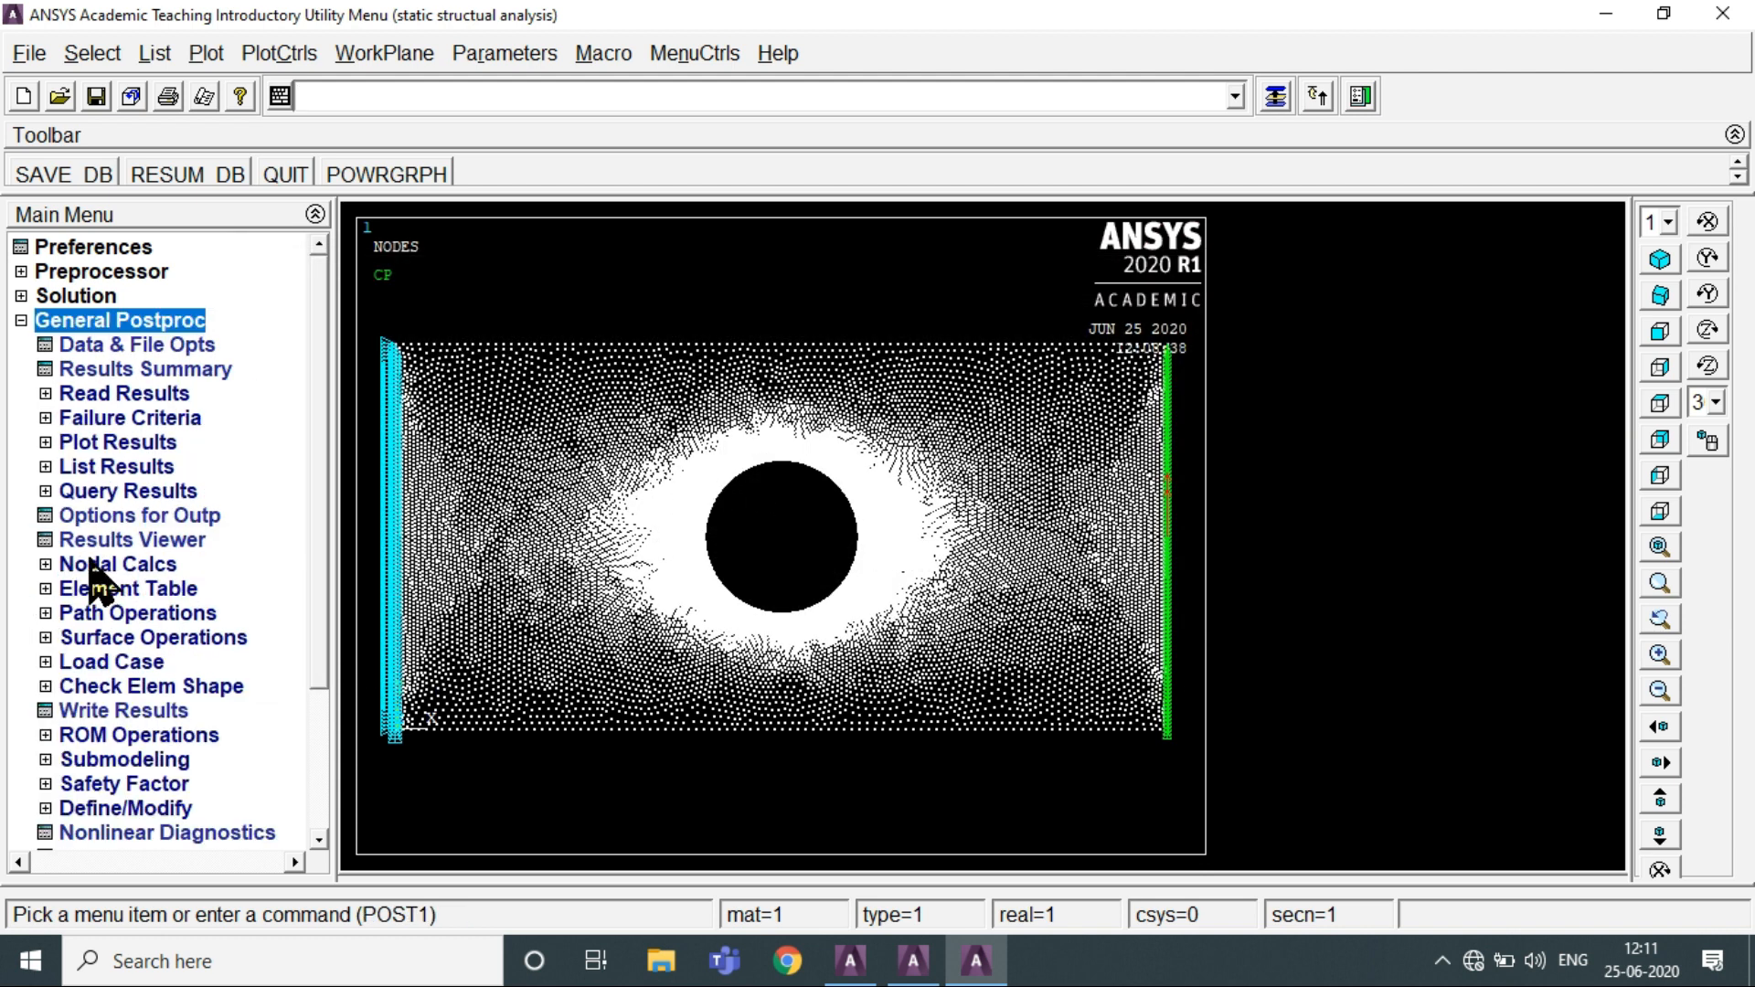
click(132, 394)
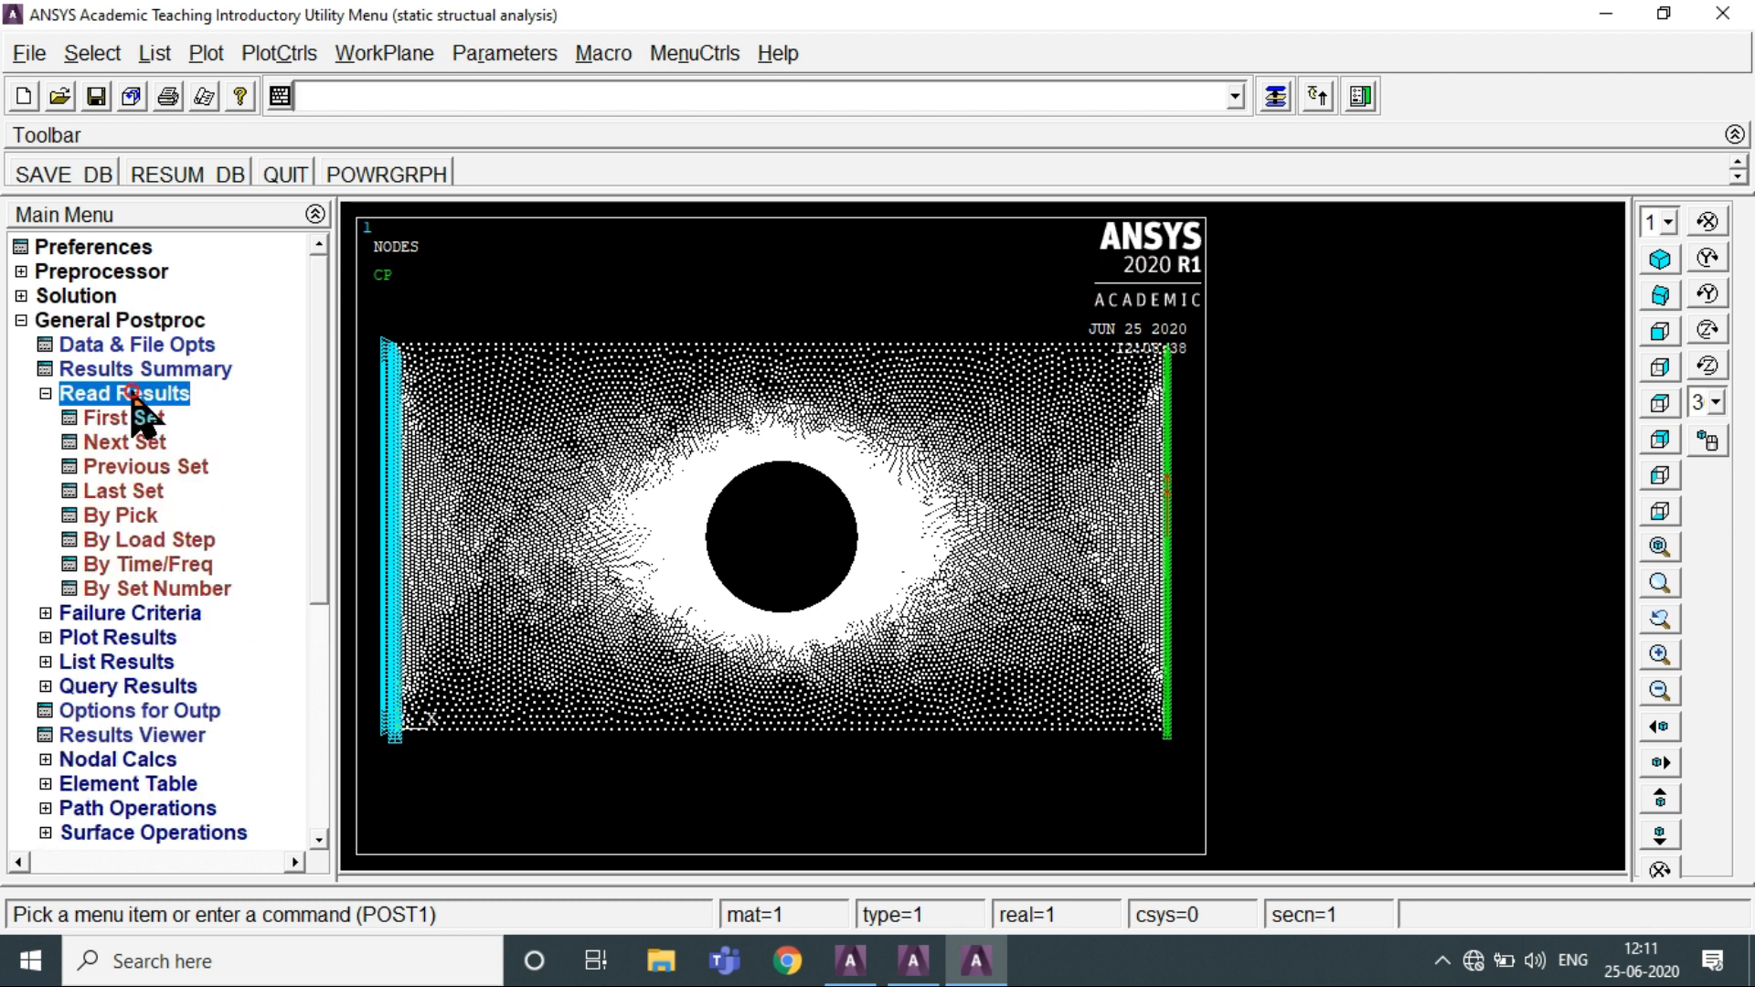
click(127, 492)
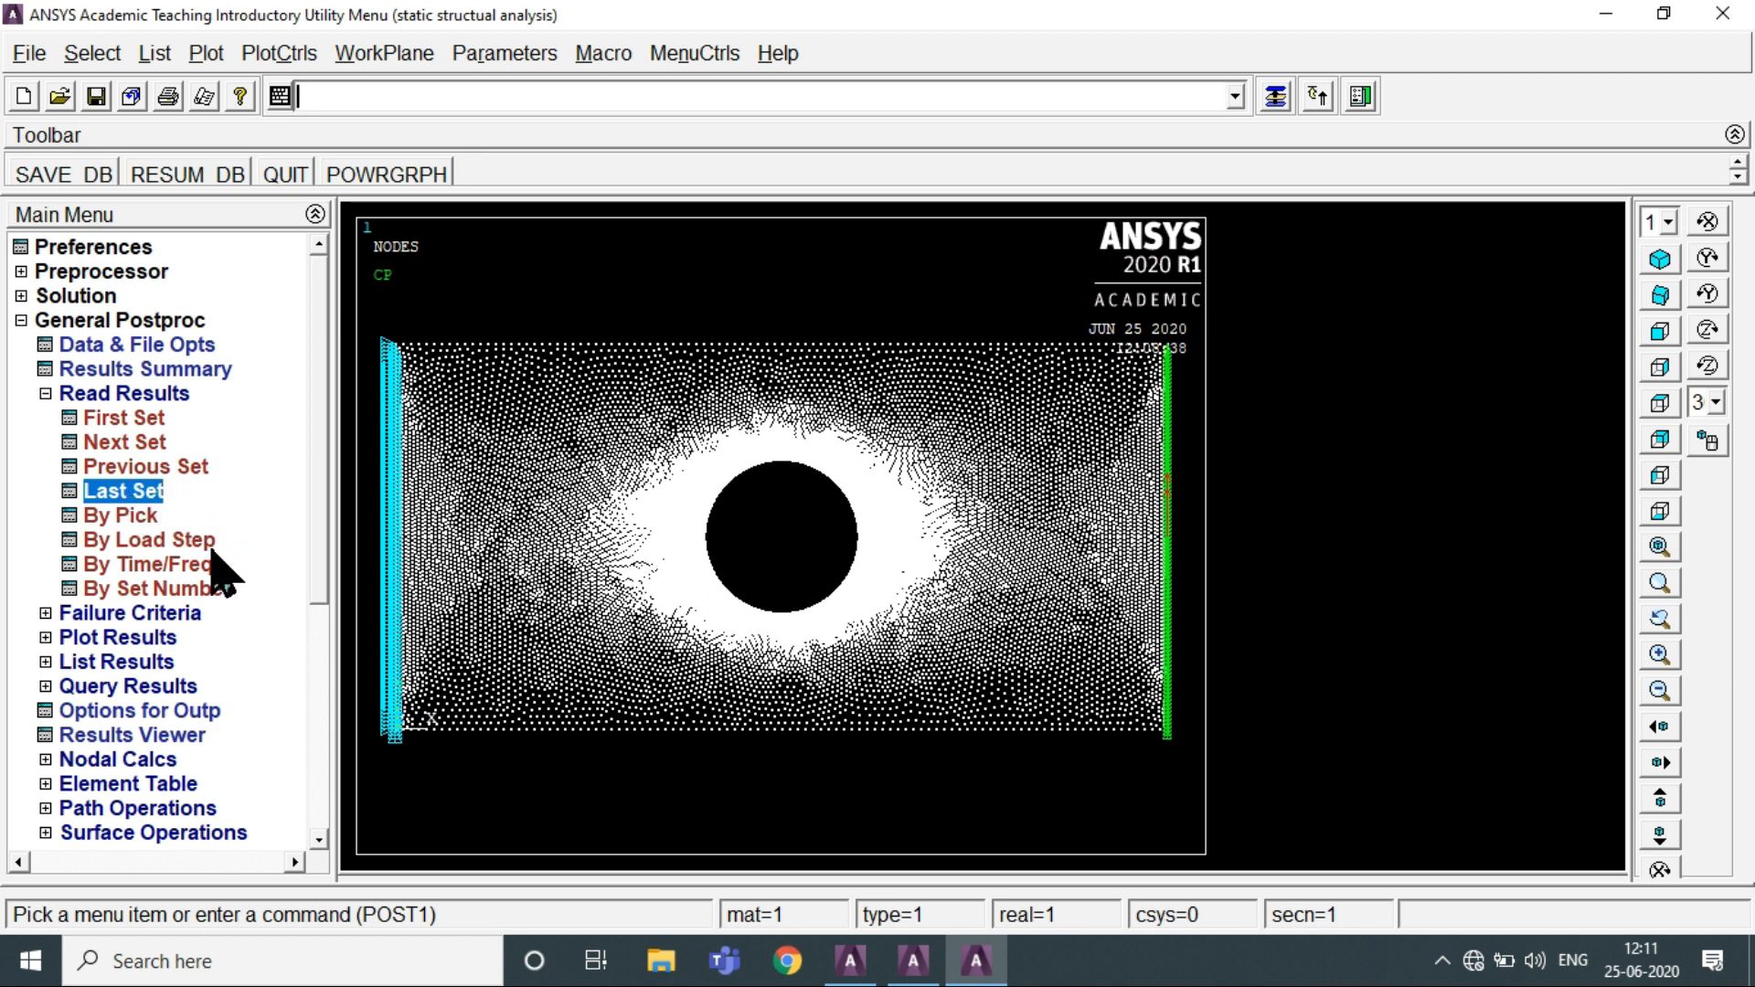
Plot the nodal solution contour of von Mises stress, showing the deformed shape only
click(84, 639)
click(149, 492)
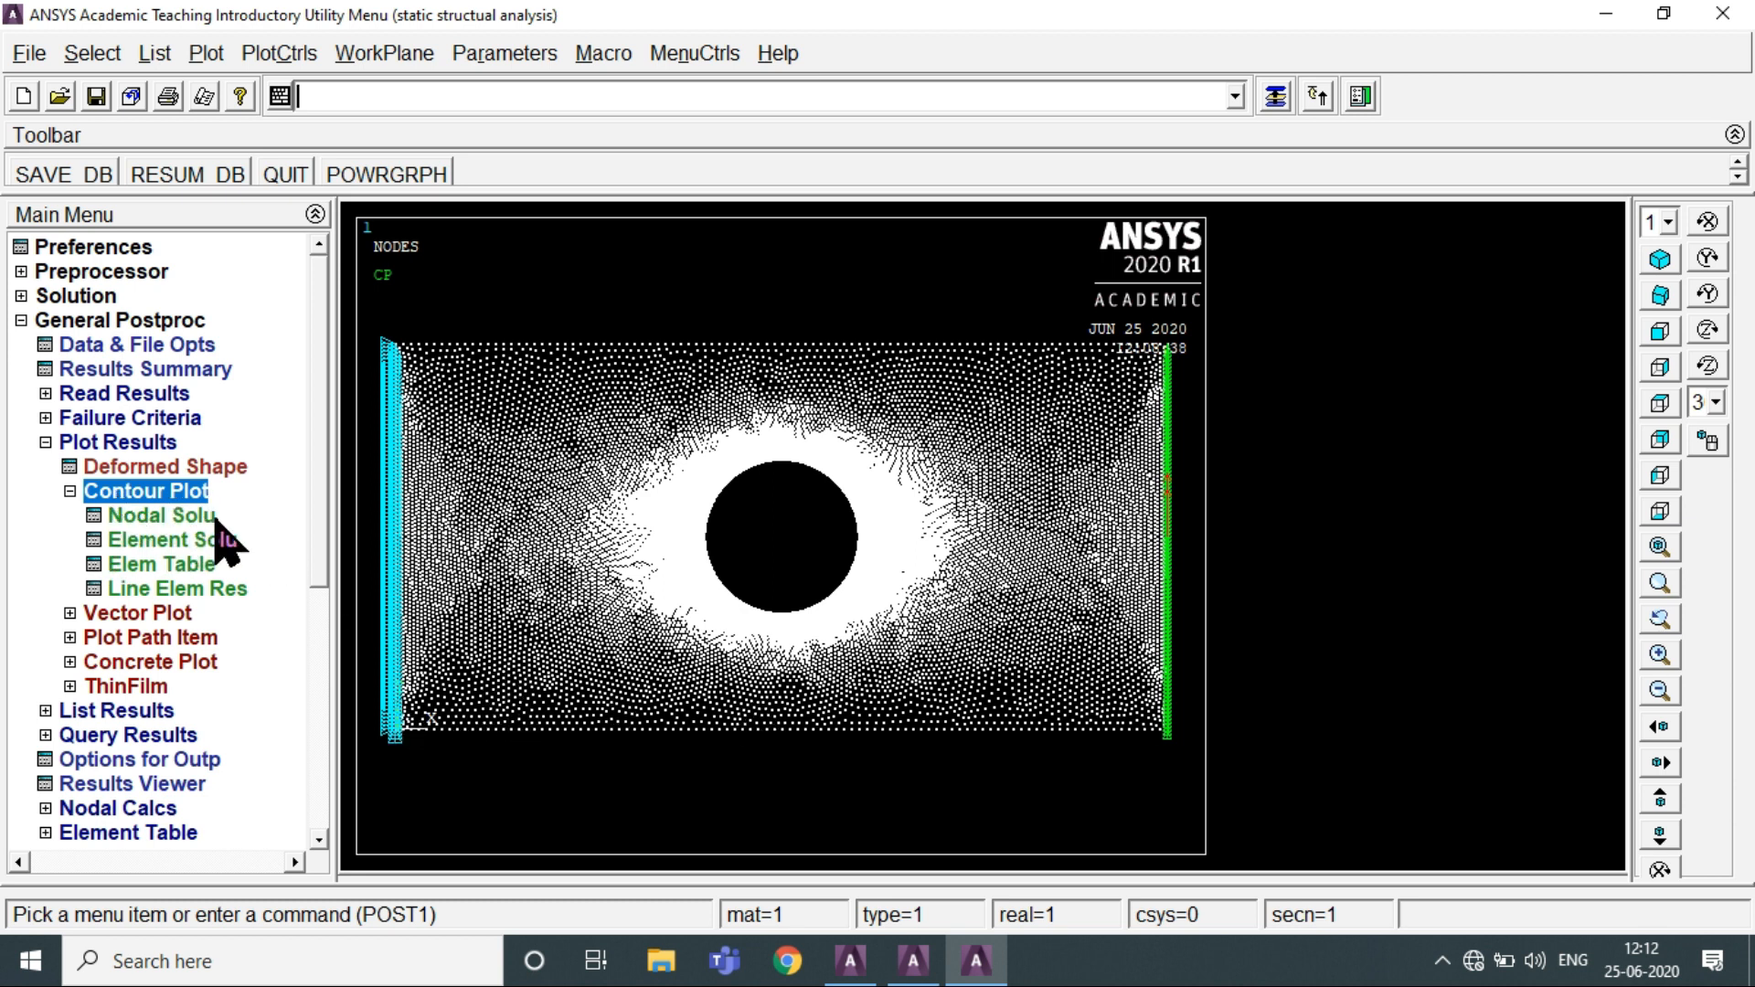
click(183, 514)
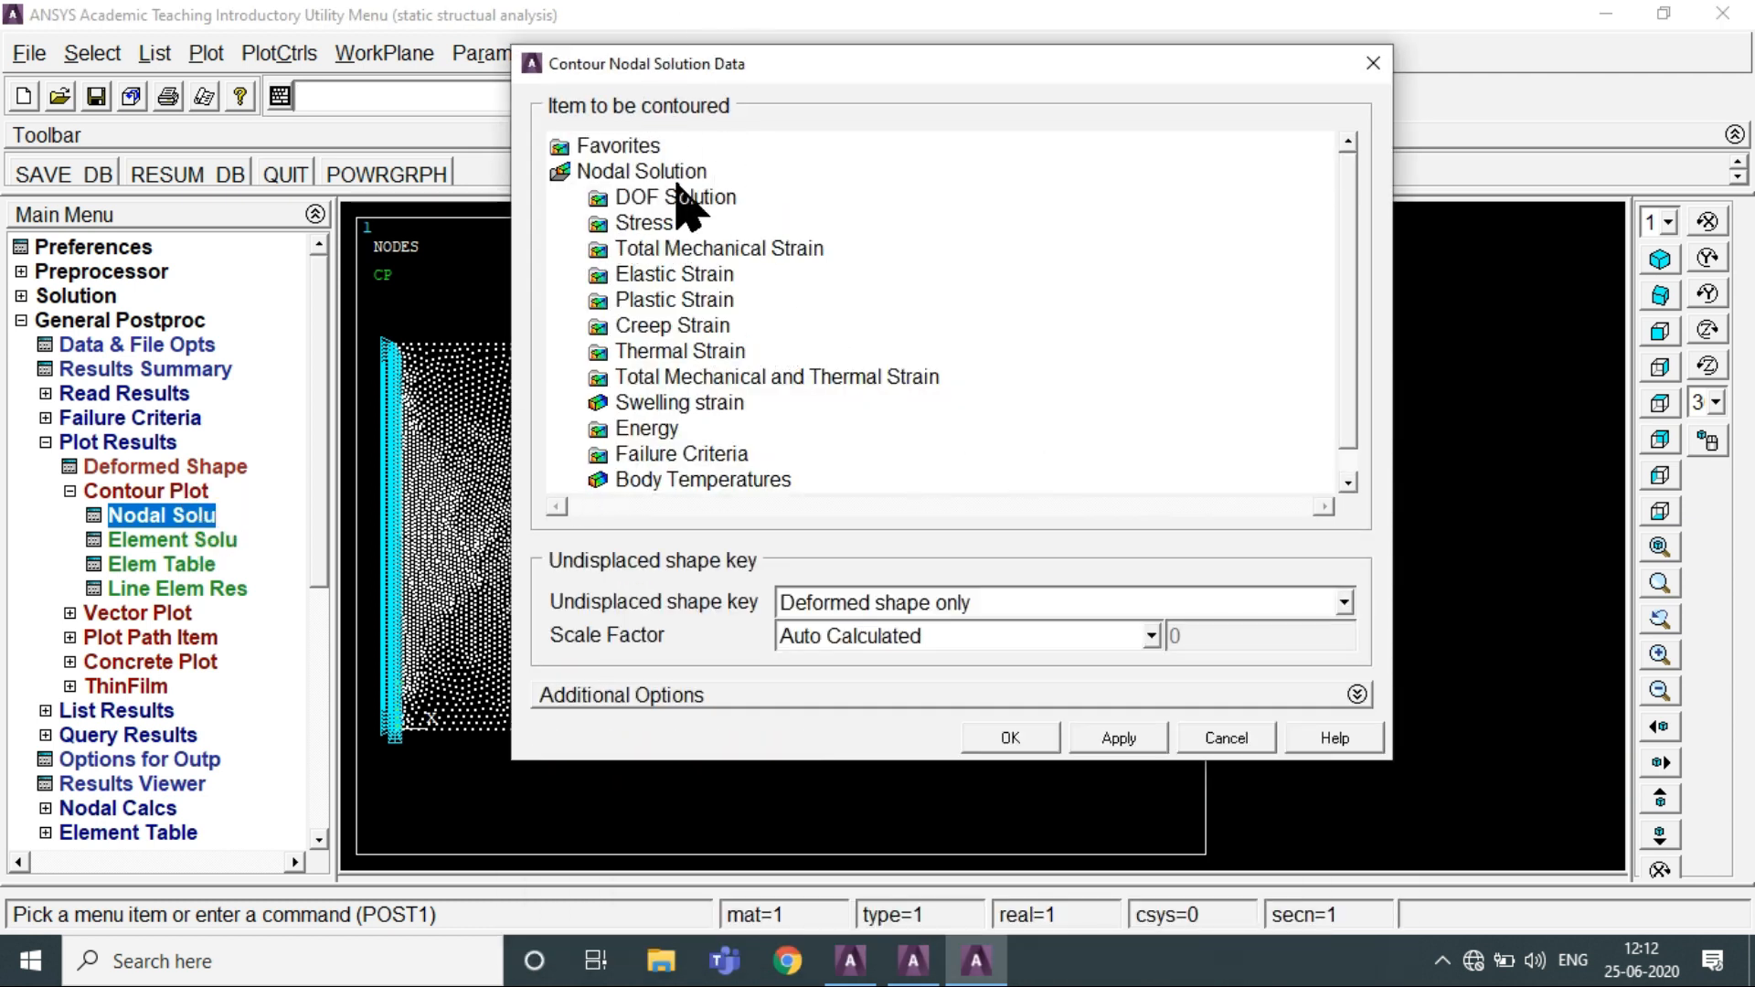
click(656, 225)
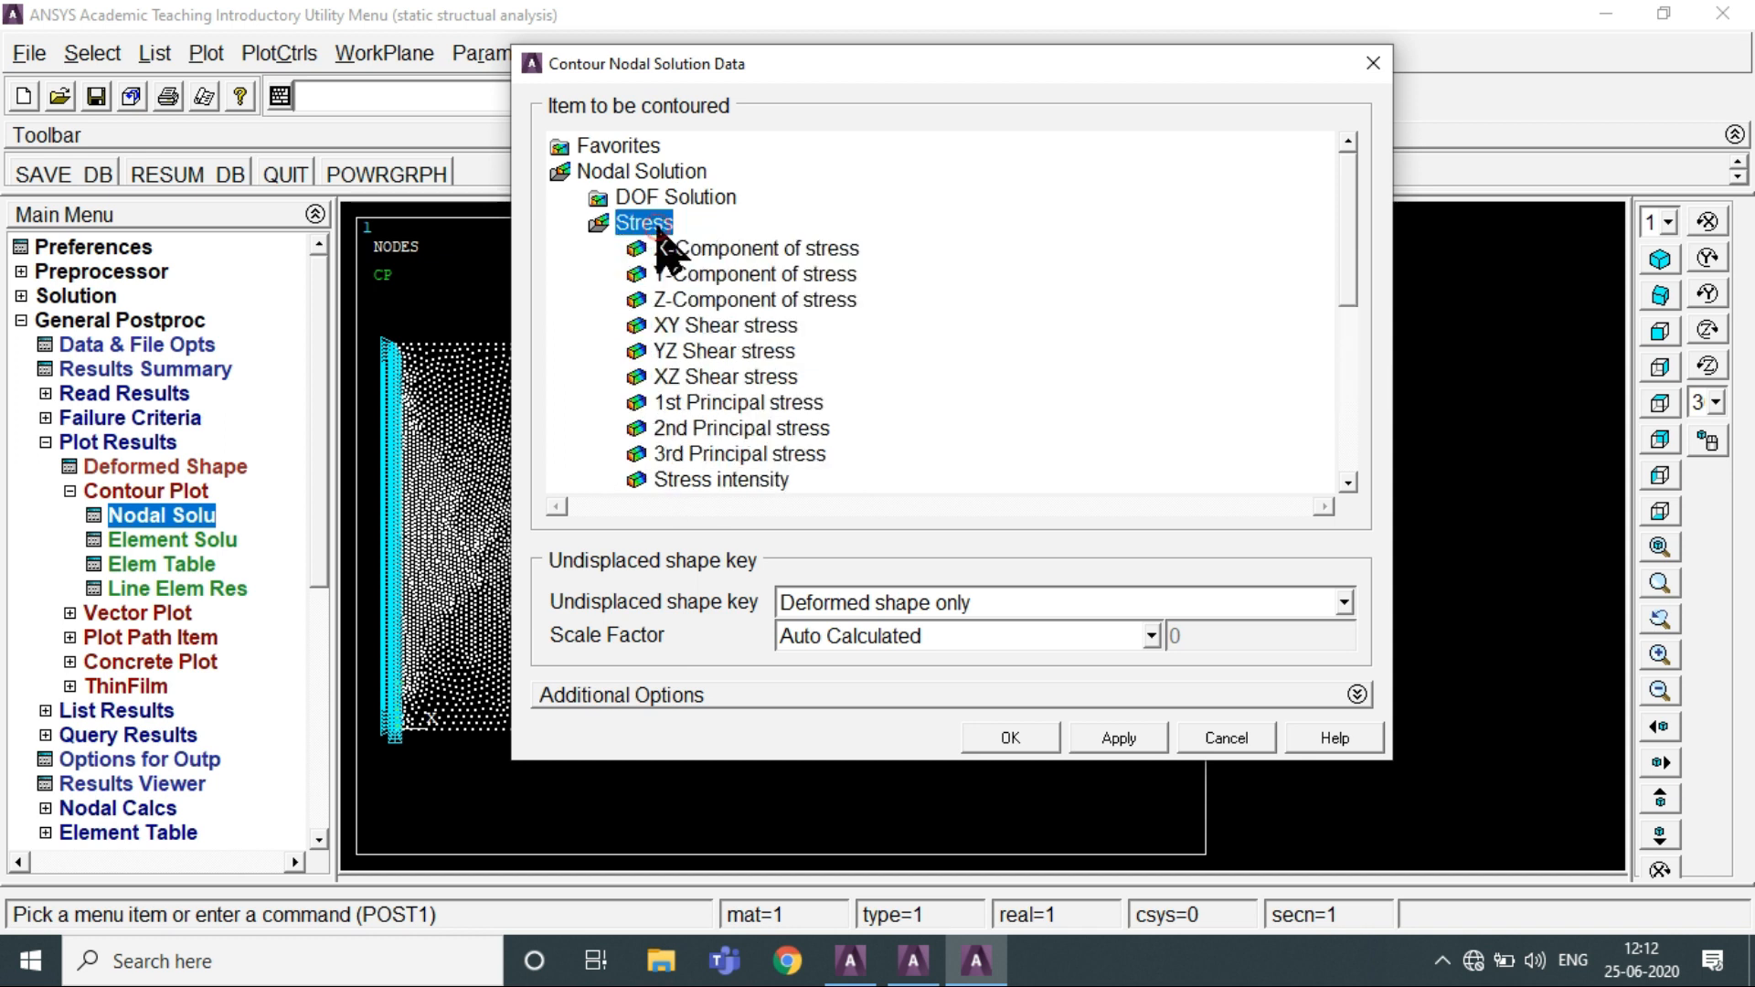
drag(1350, 248, 1362, 352)
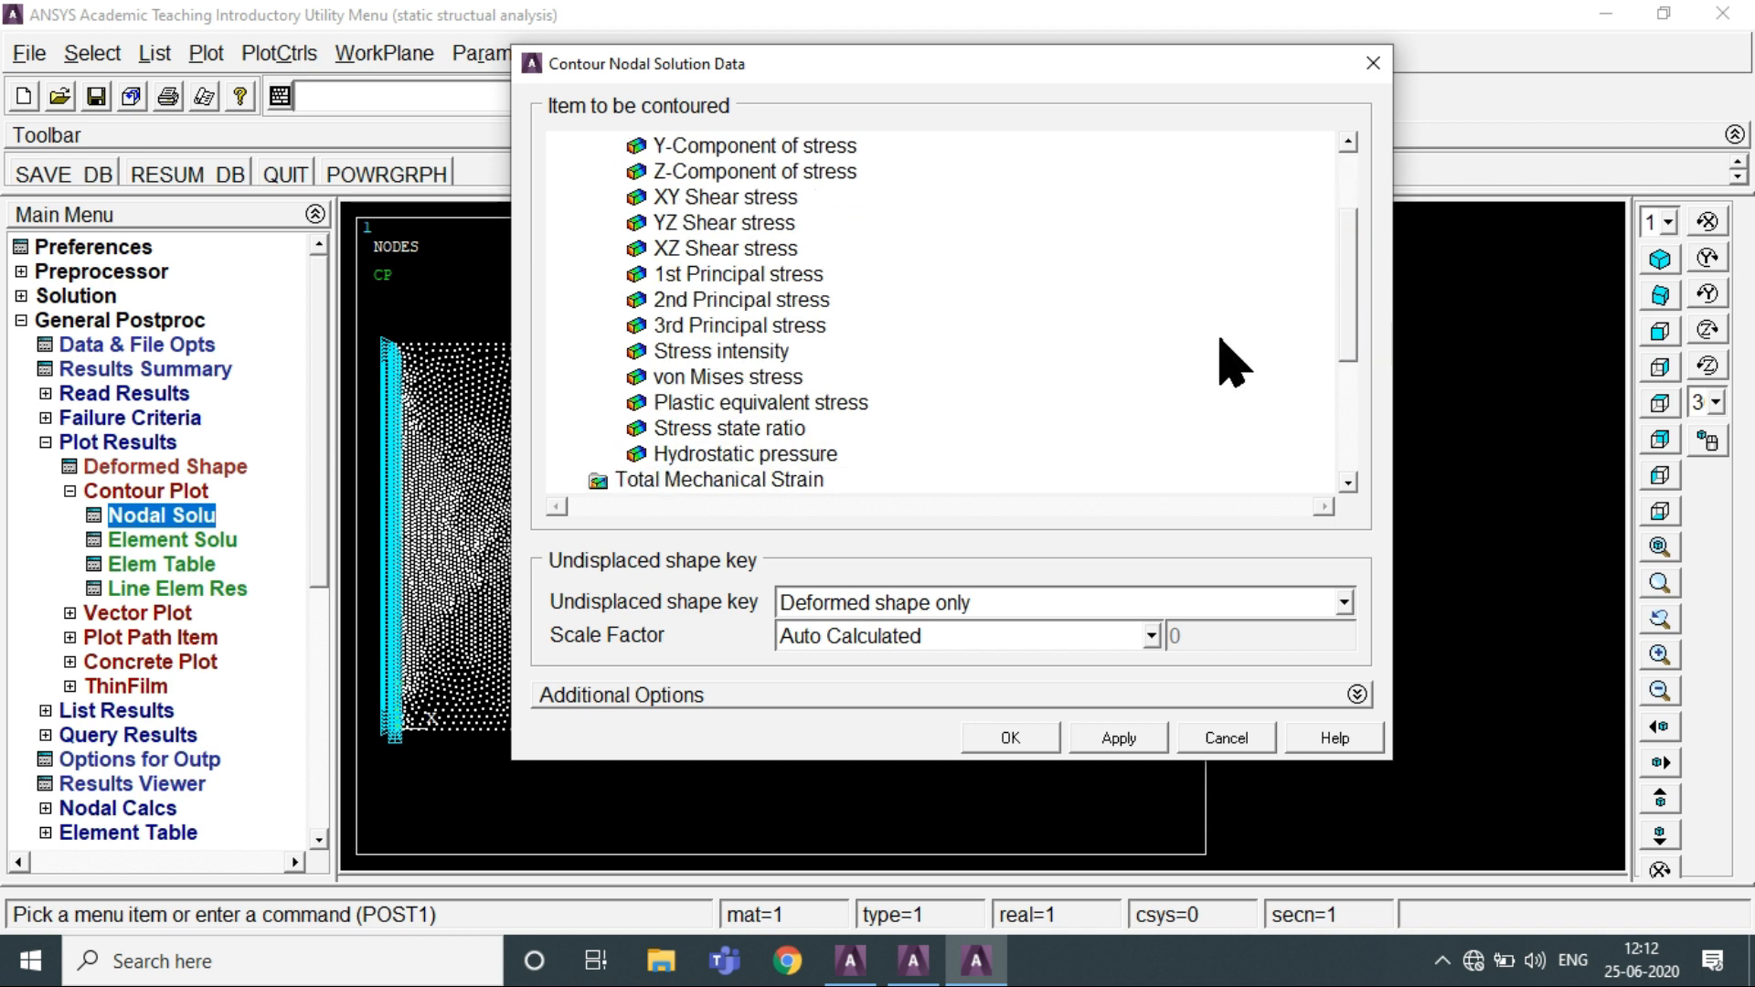
click(775, 377)
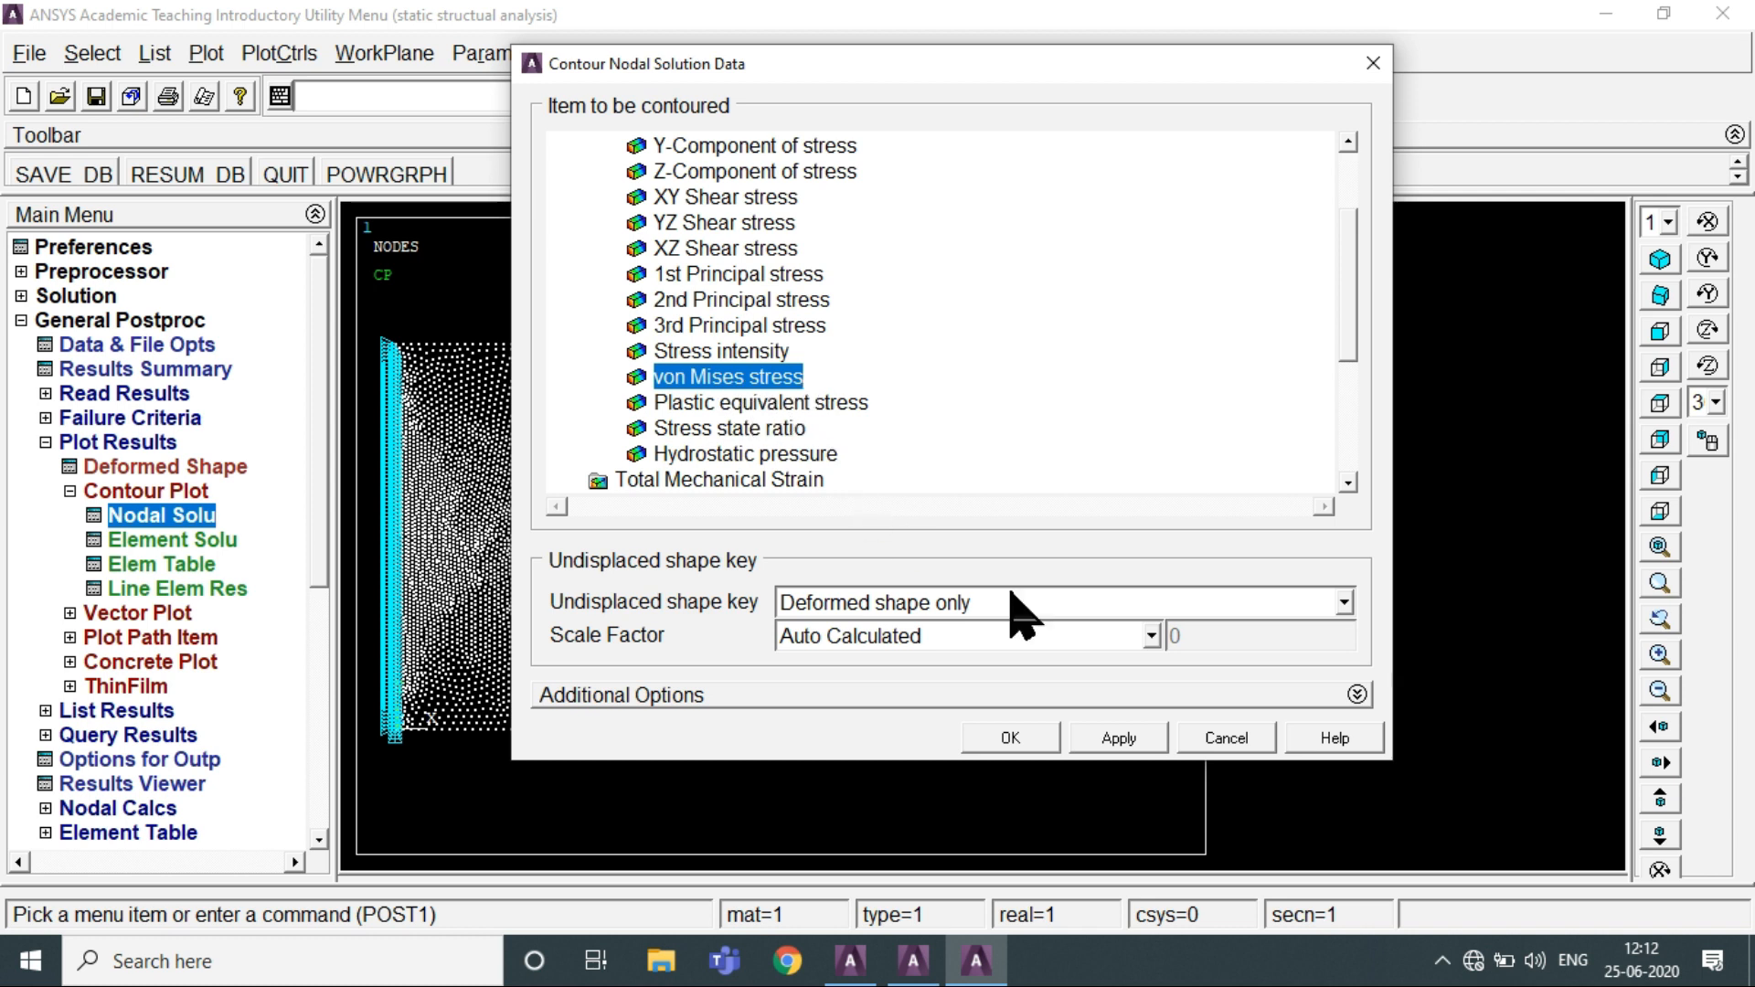
click(1029, 740)
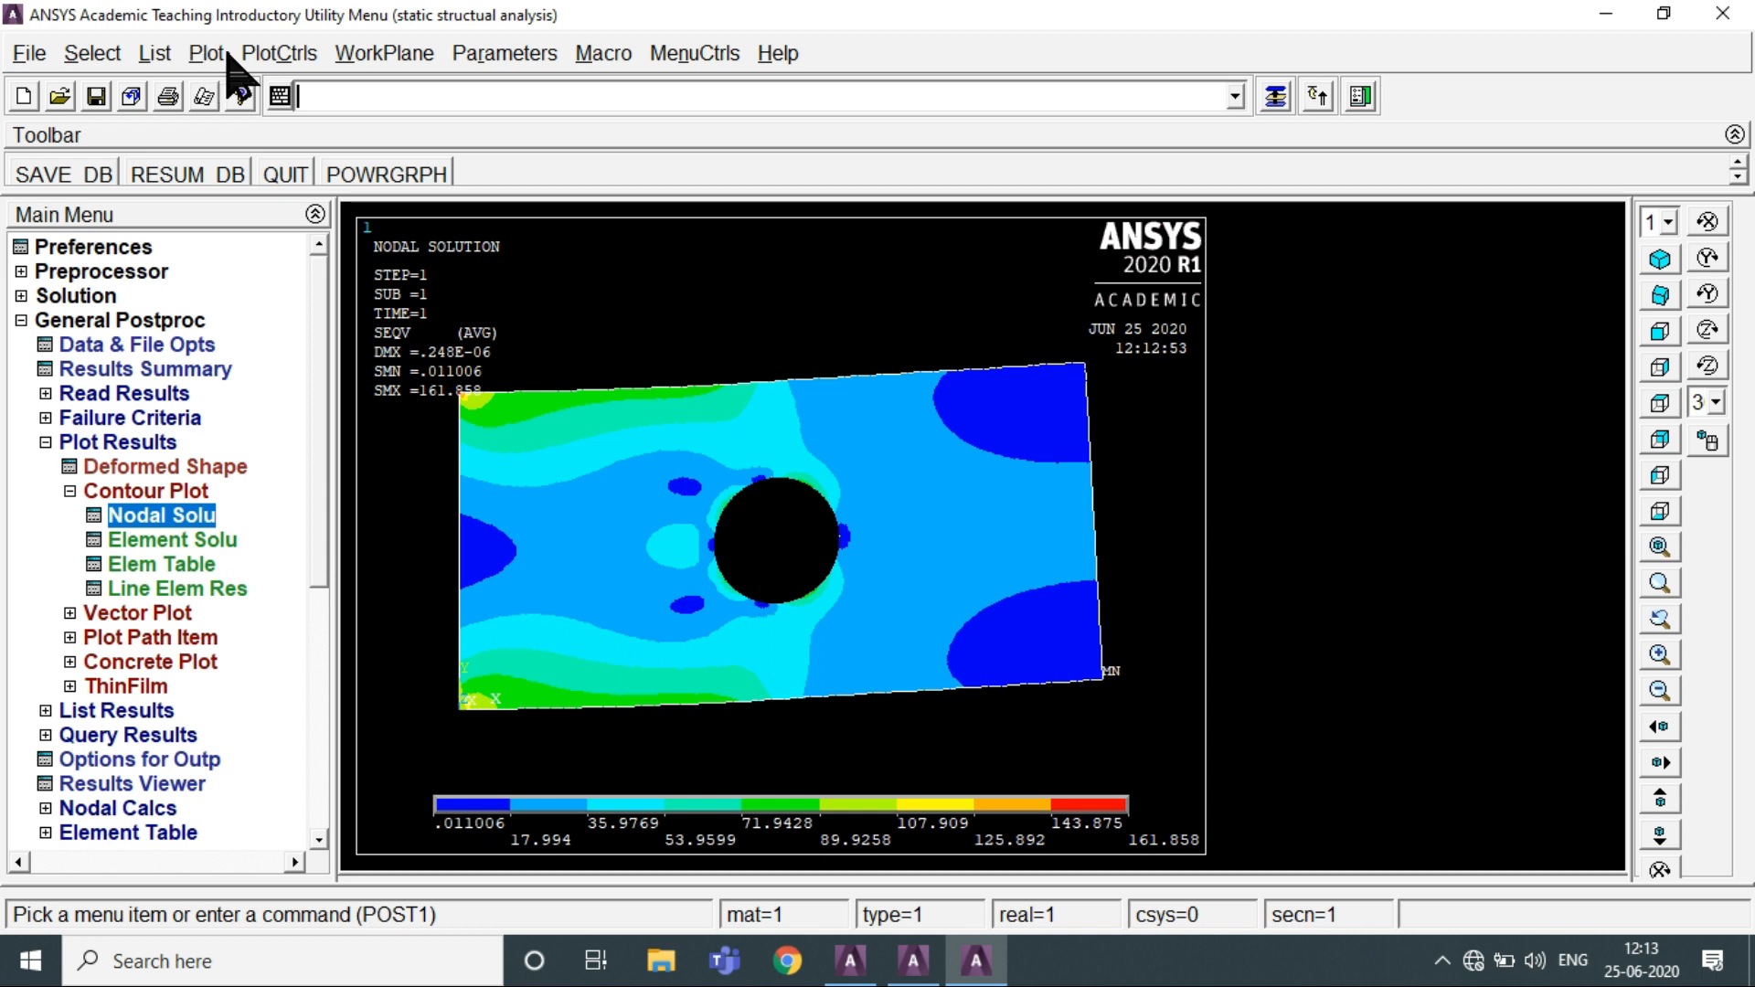
Animate the deformed results for Y-direction stress SY with 10 frames and a 0.5 second delay, and close the animation controller
click(278, 53)
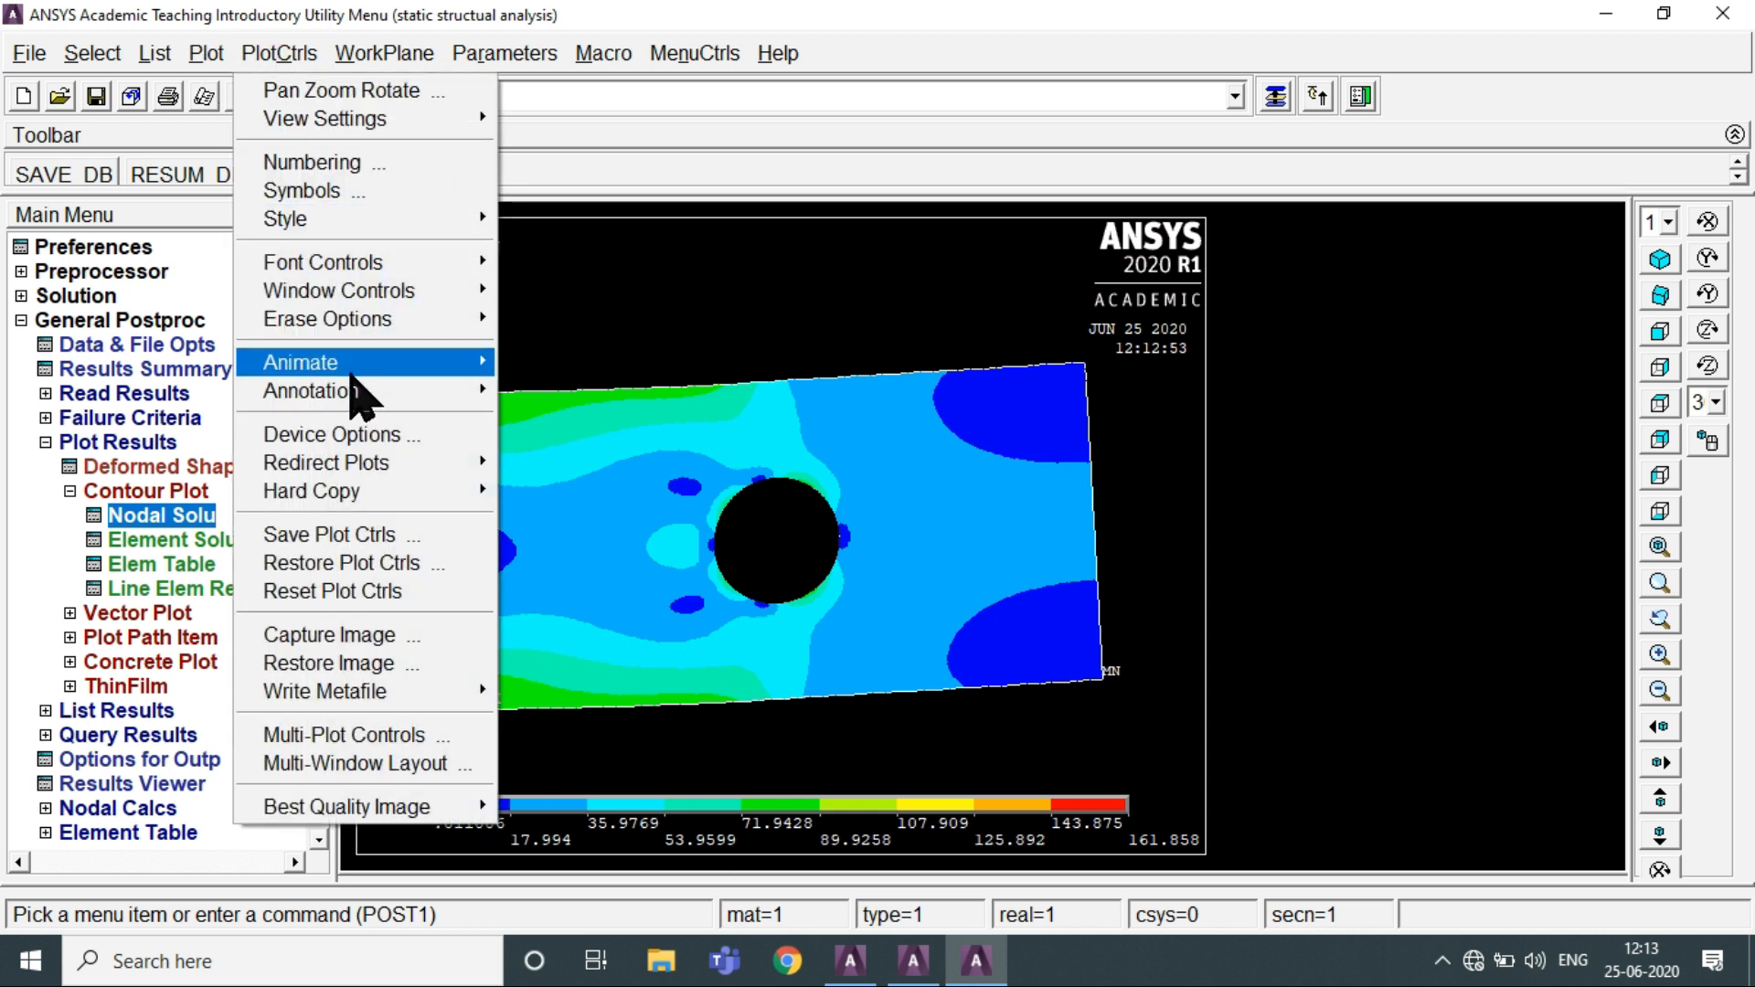
mouse_move(351, 371)
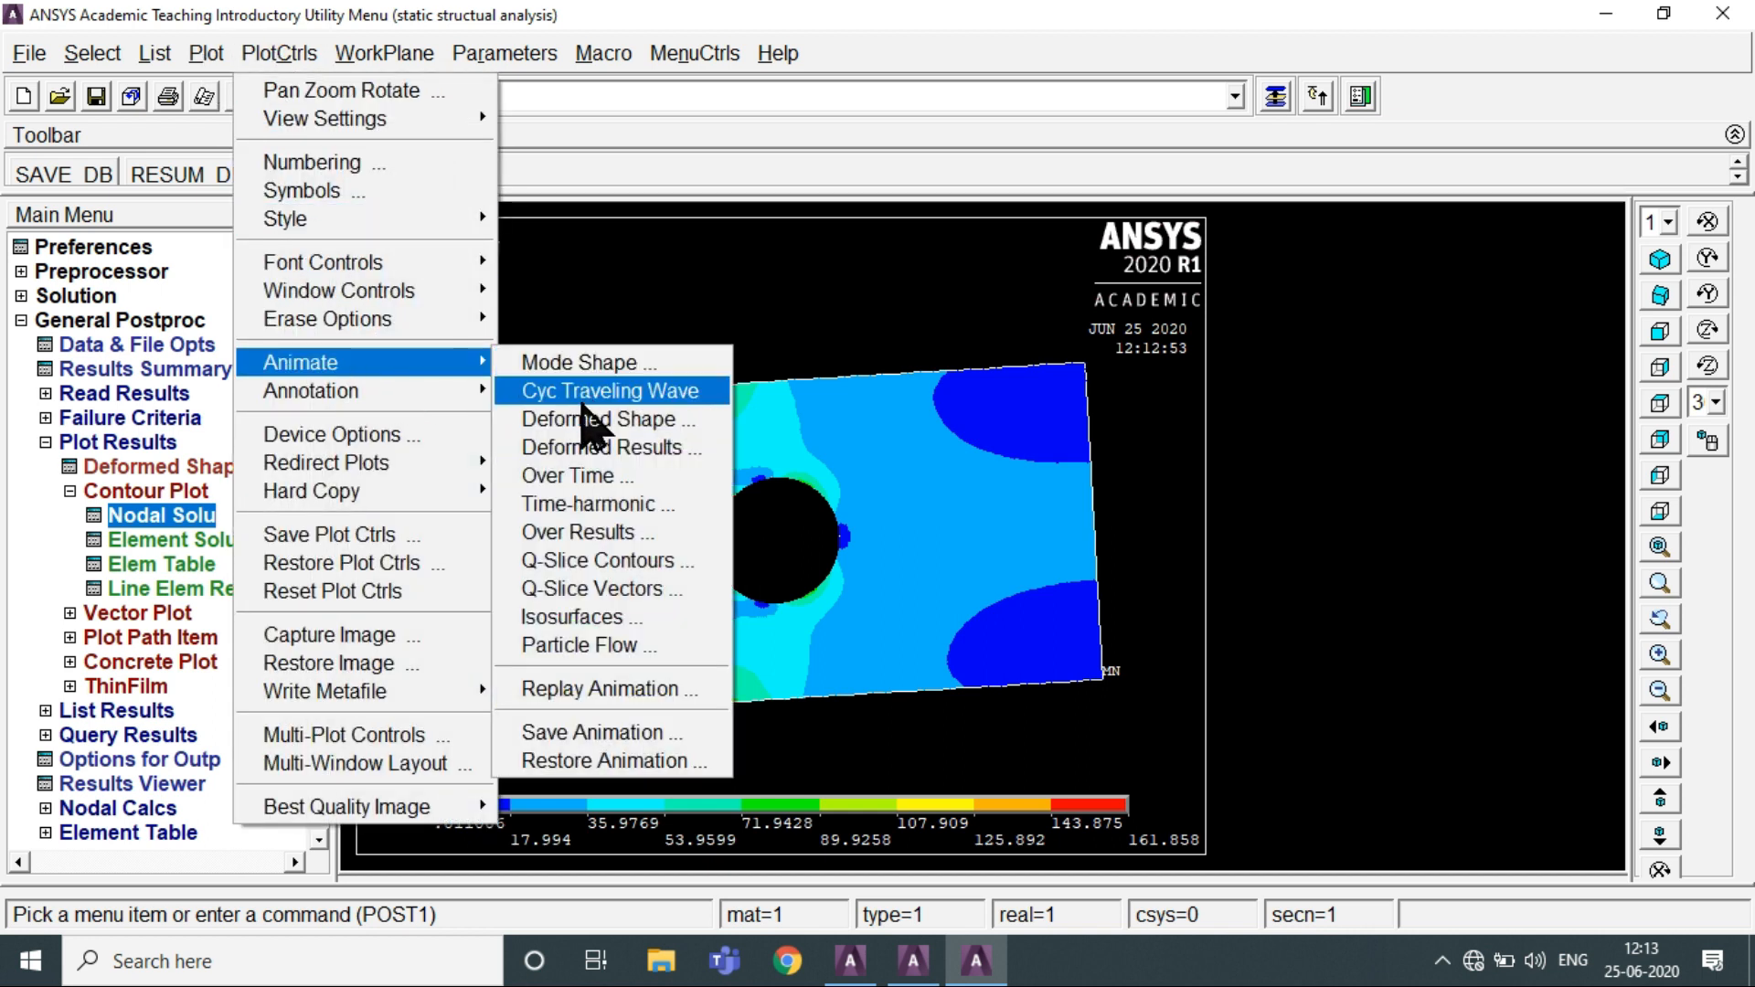
click(600, 447)
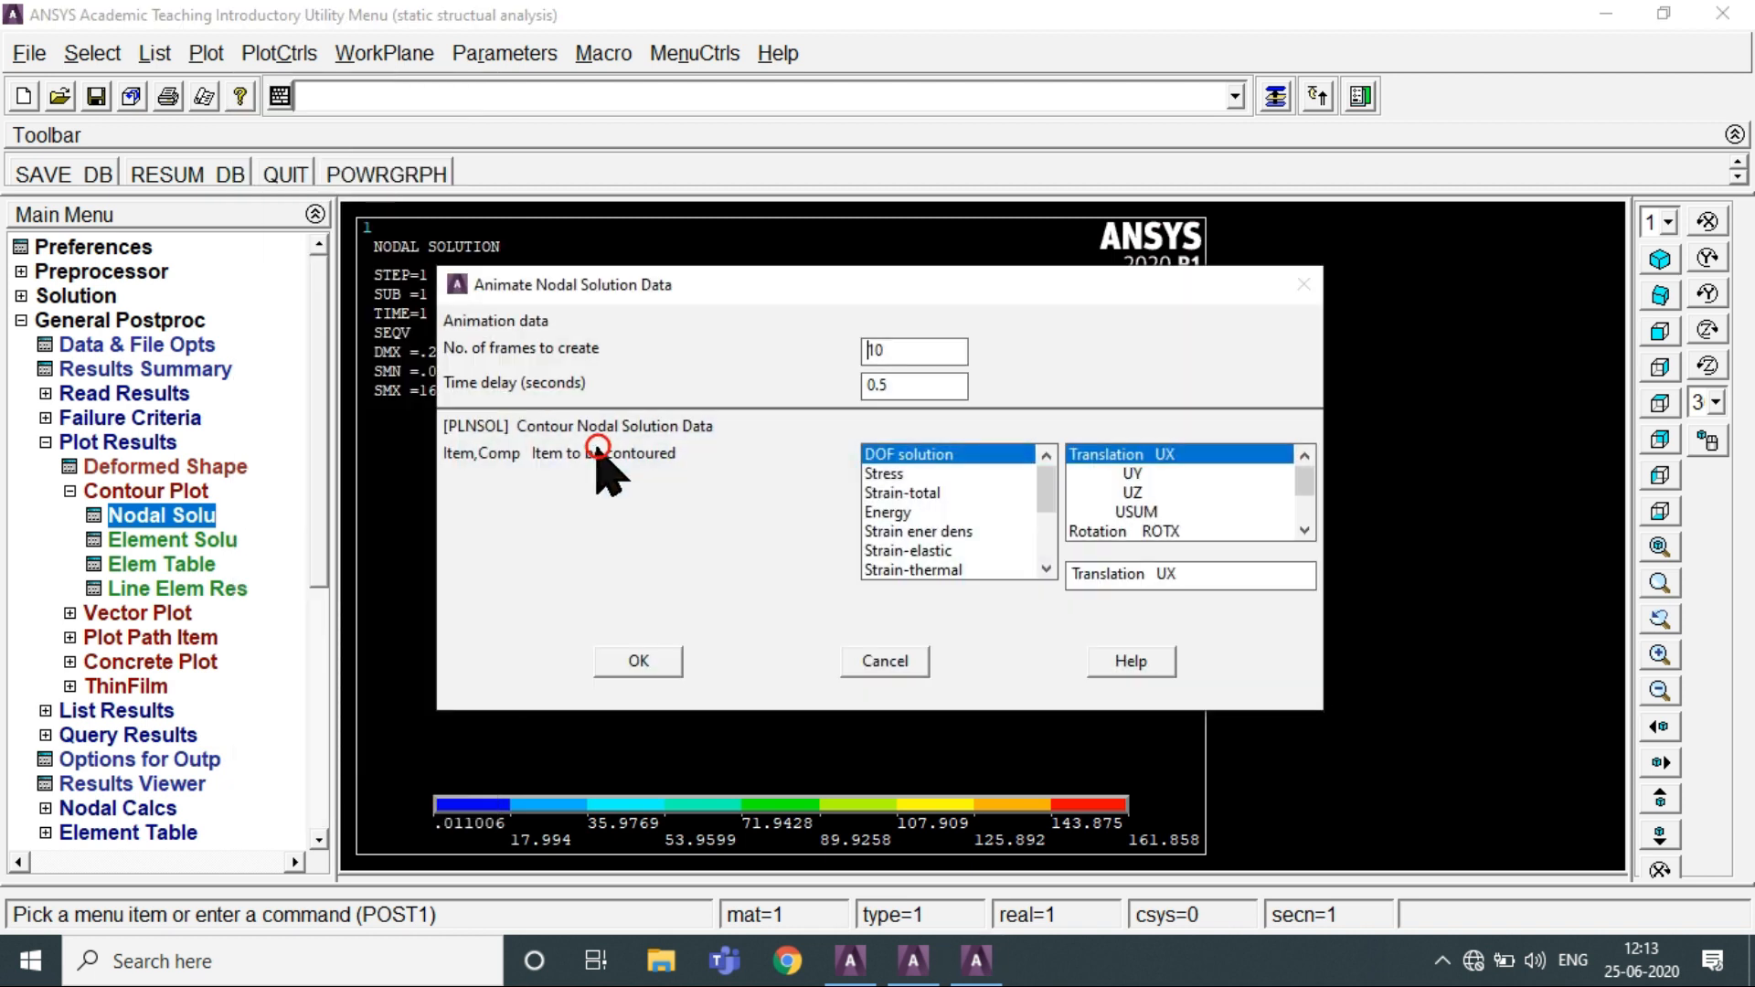
click(900, 473)
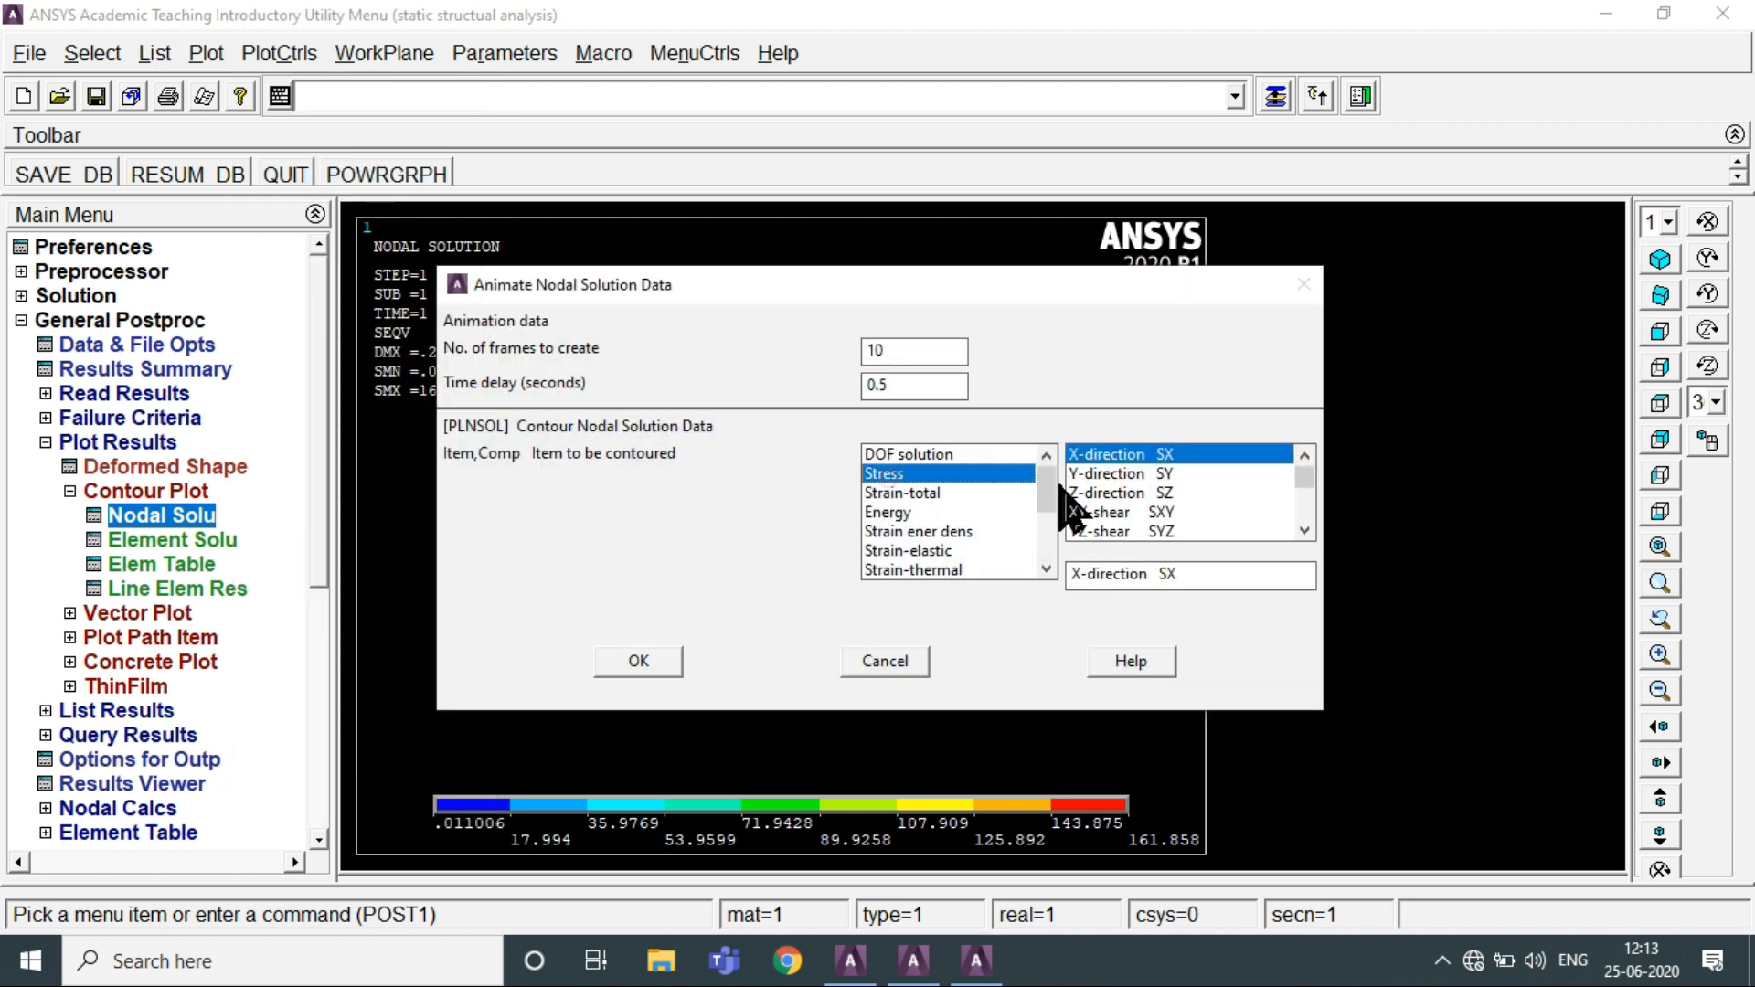
click(1147, 475)
click(640, 662)
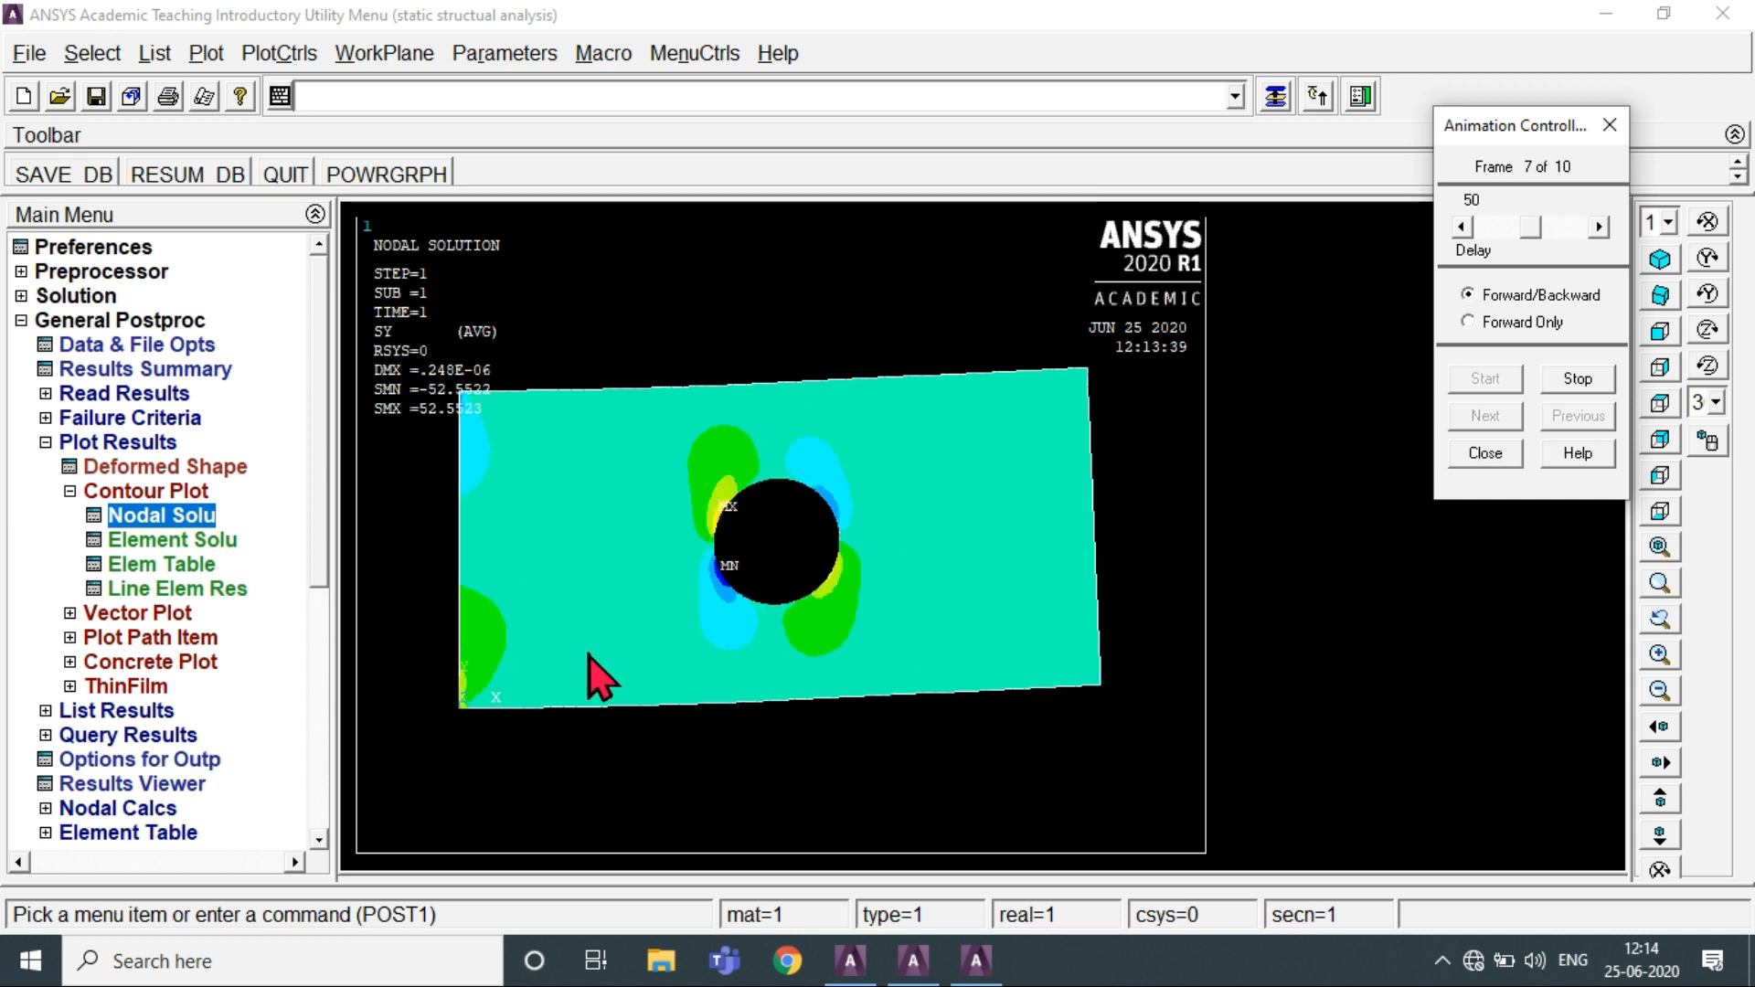
click(1497, 455)
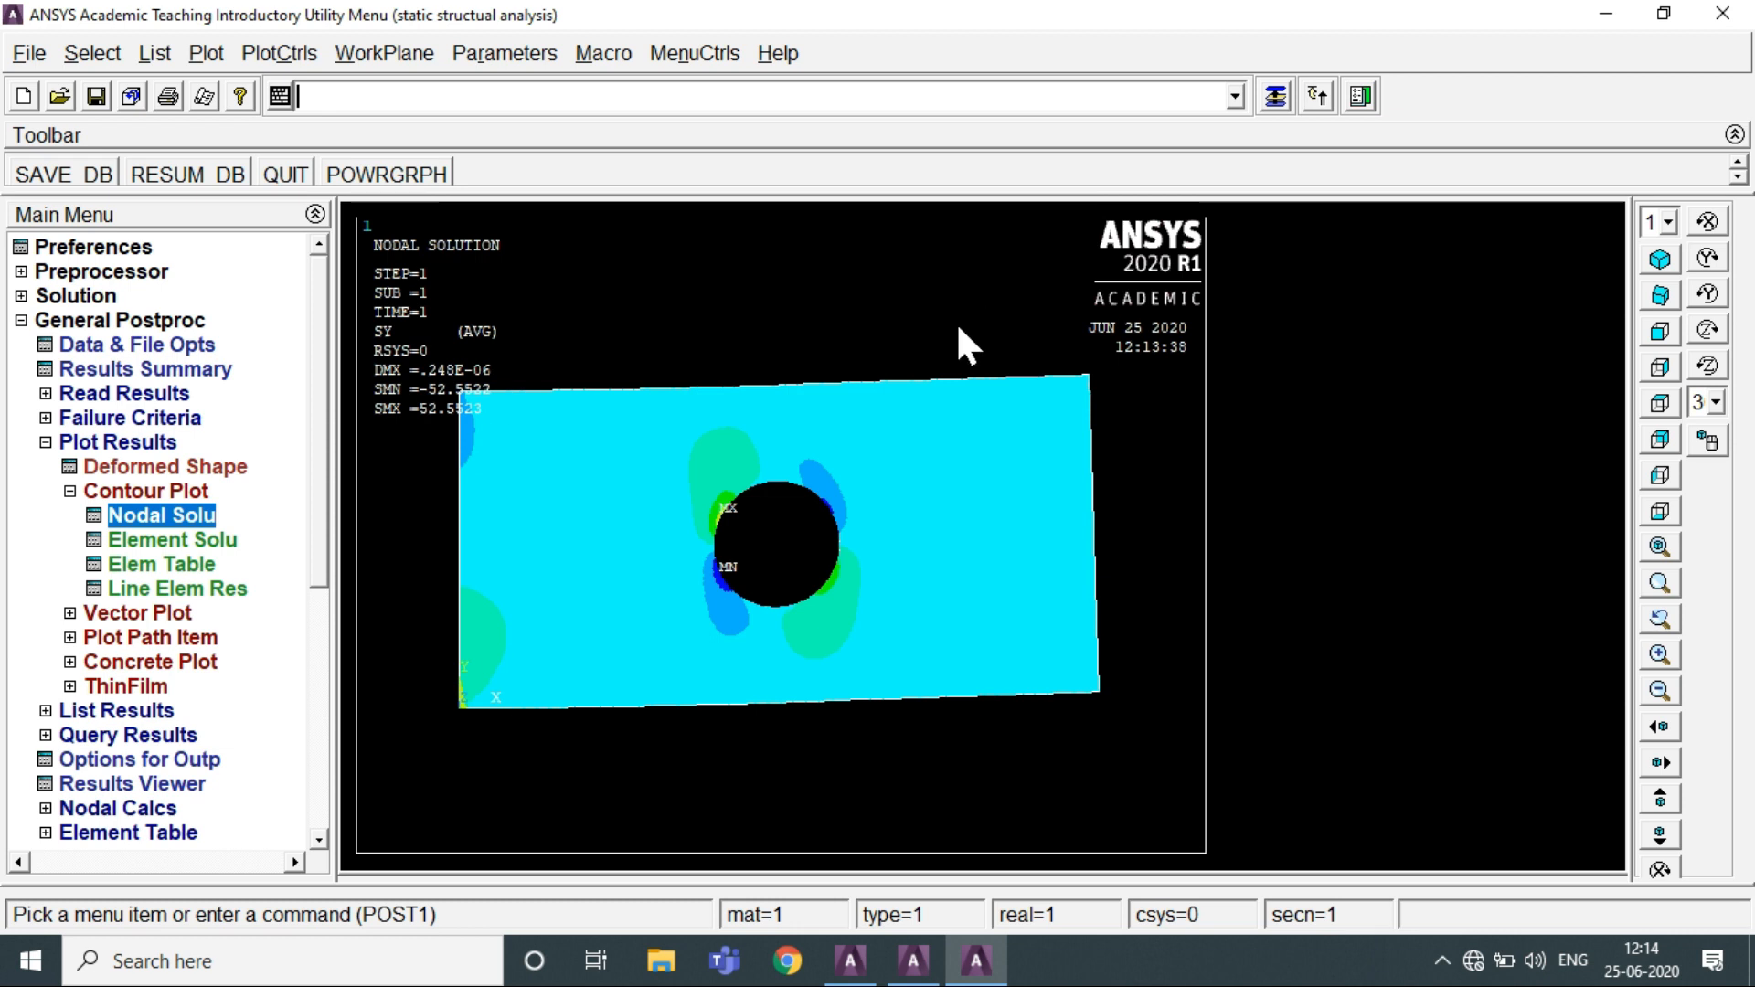
Export the stress plot to the Desktop as an inverted white/black enhanced metafile named "static structual analysis123"
click(273, 54)
mouse_move(352, 693)
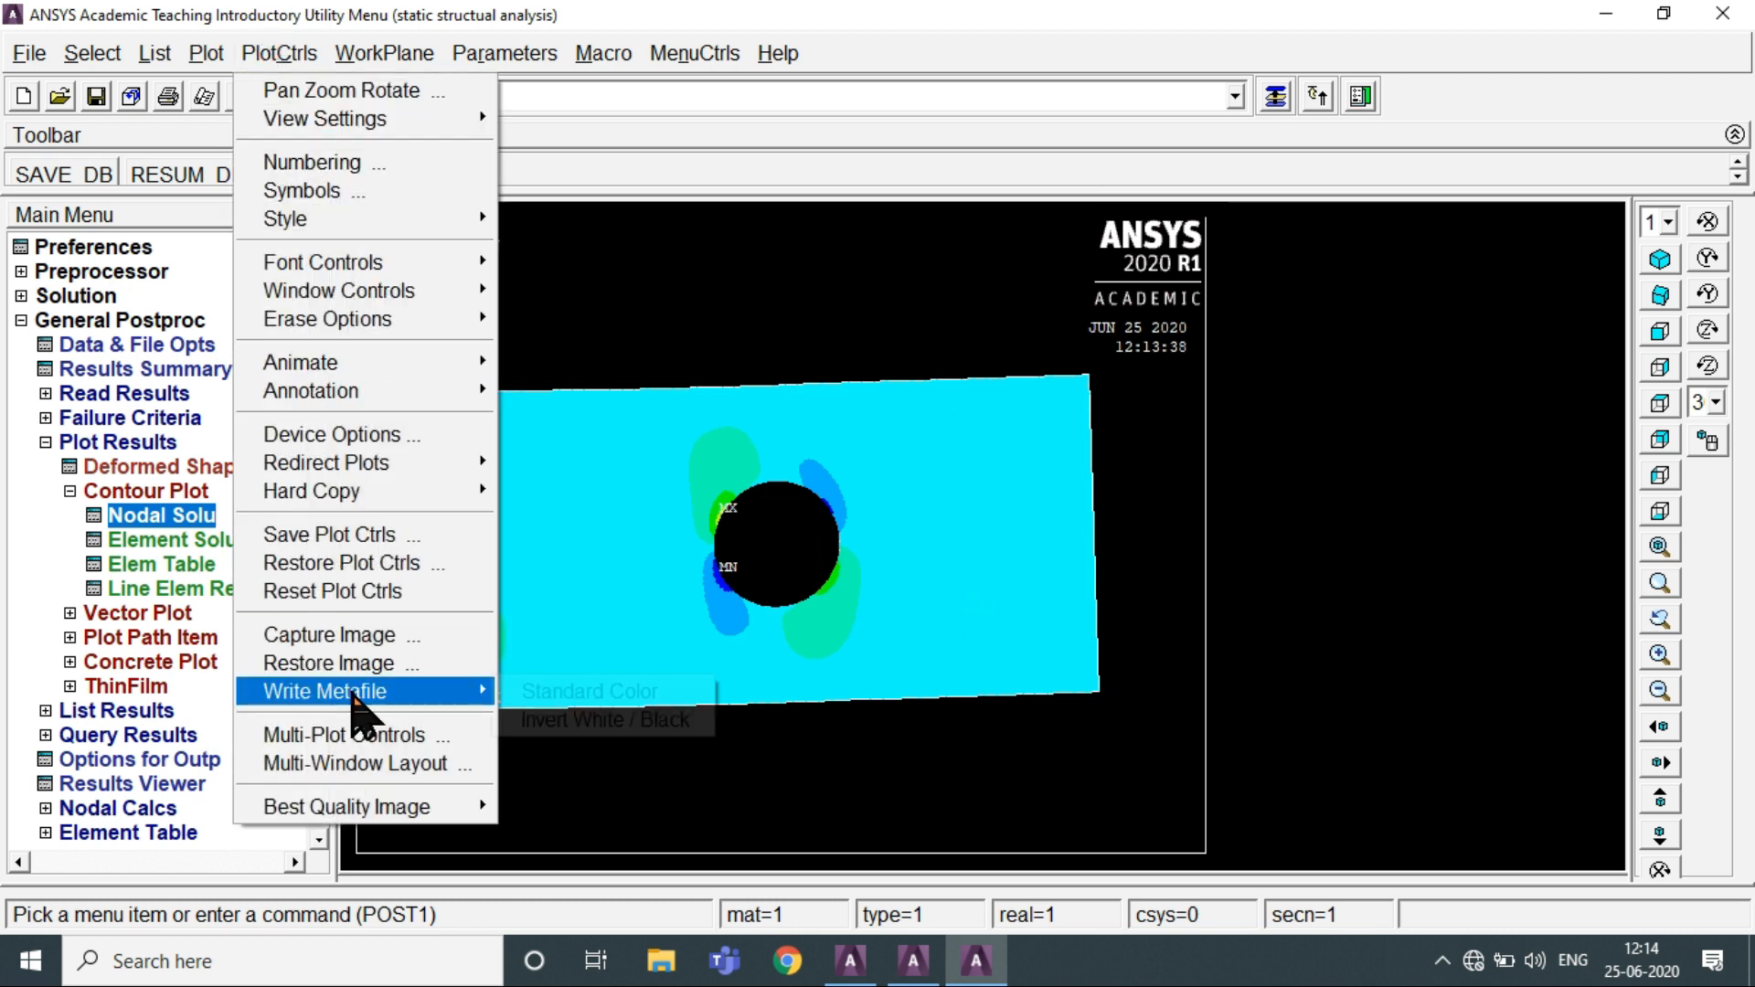
click(599, 720)
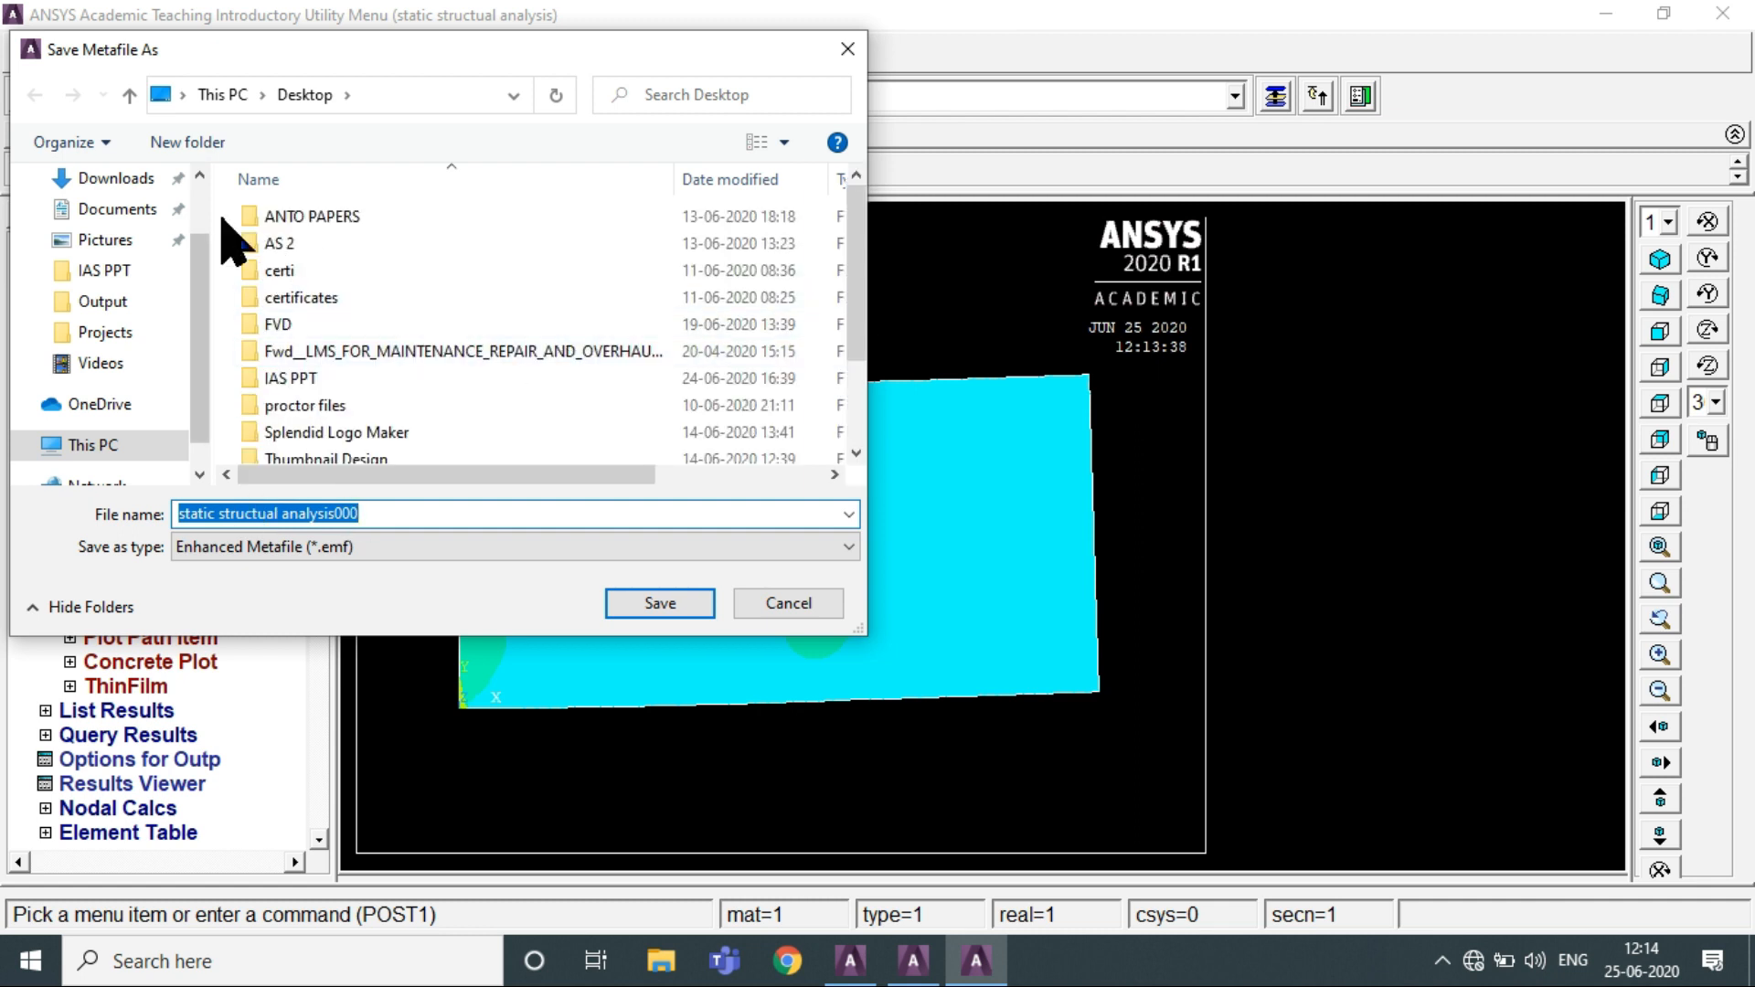
scroll(165, 292, up, 1)
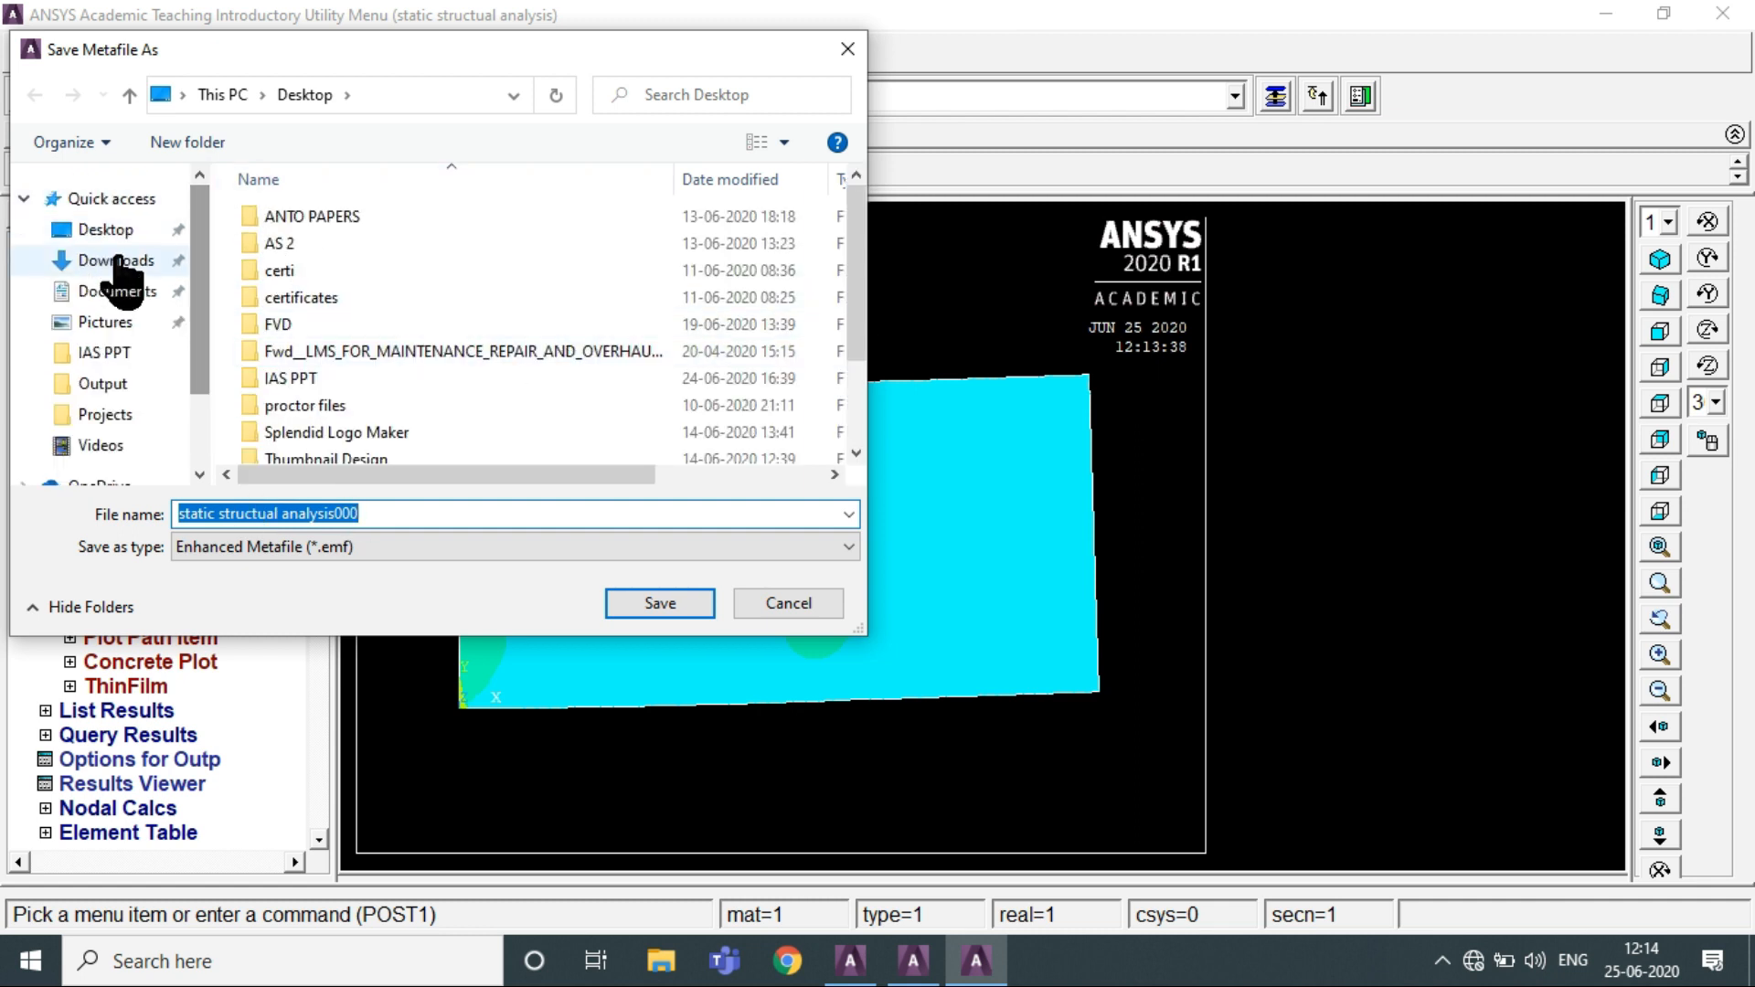
click(105, 229)
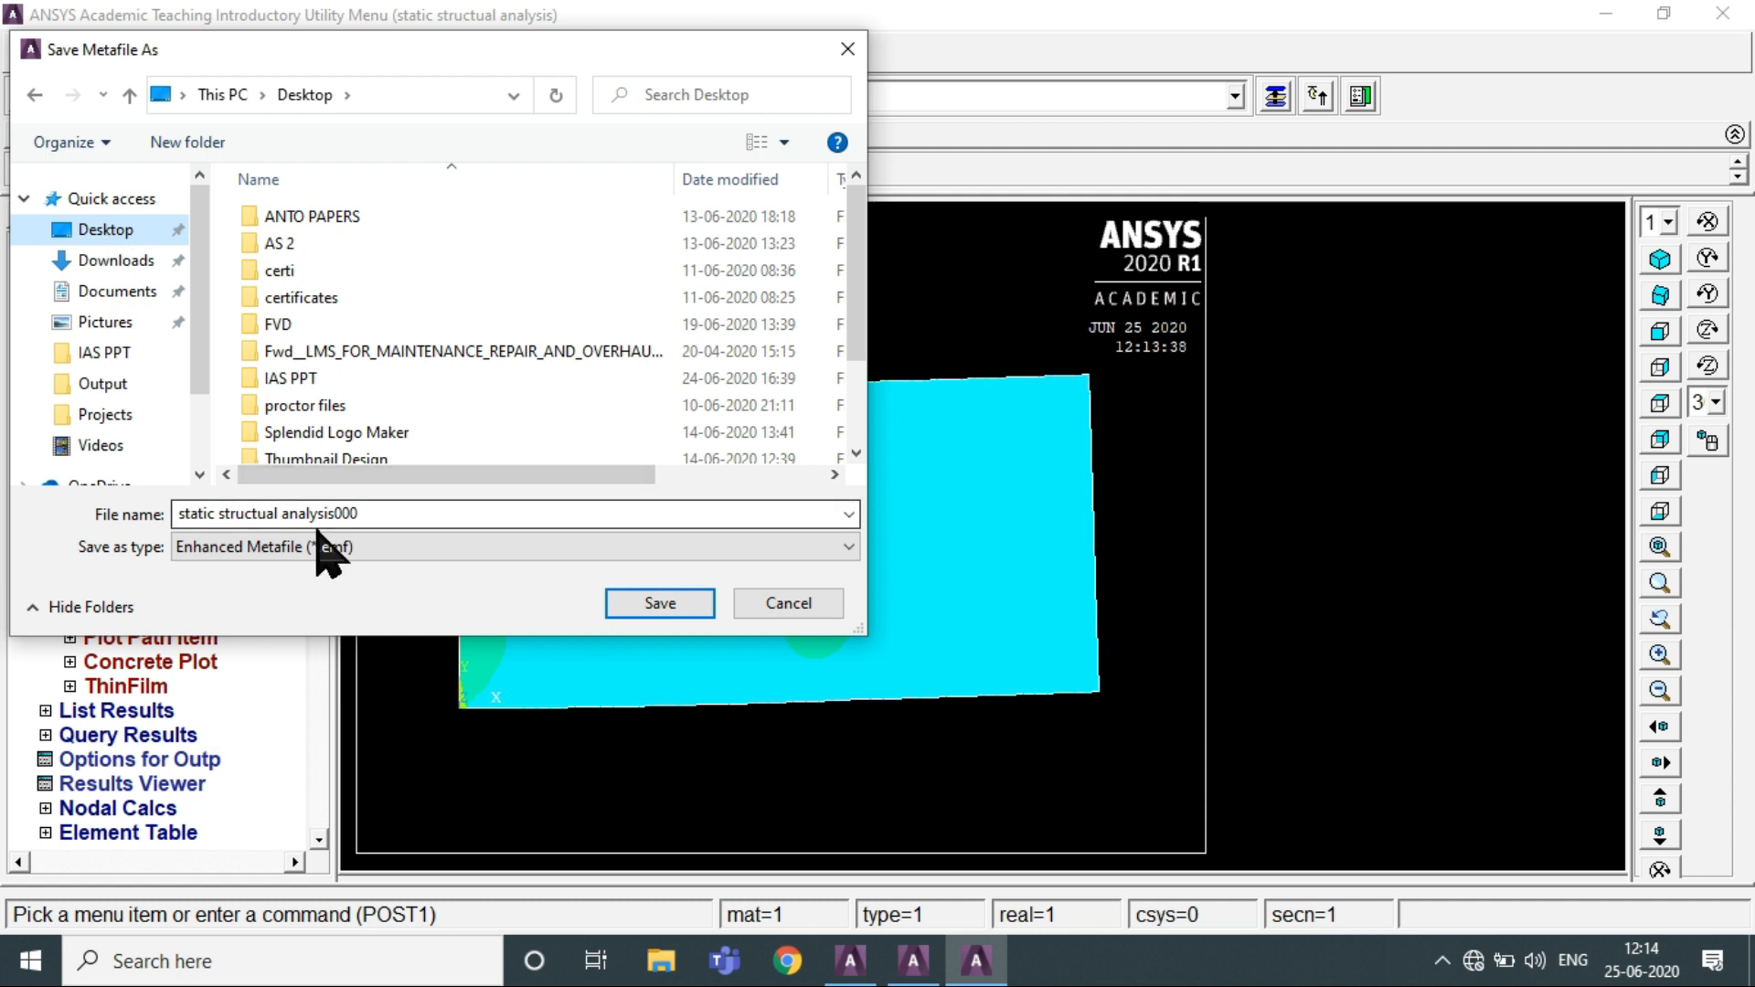
click(375, 513)
click(385, 518)
key(BackSpace)
key(BackSpace)
key(BackSpace)
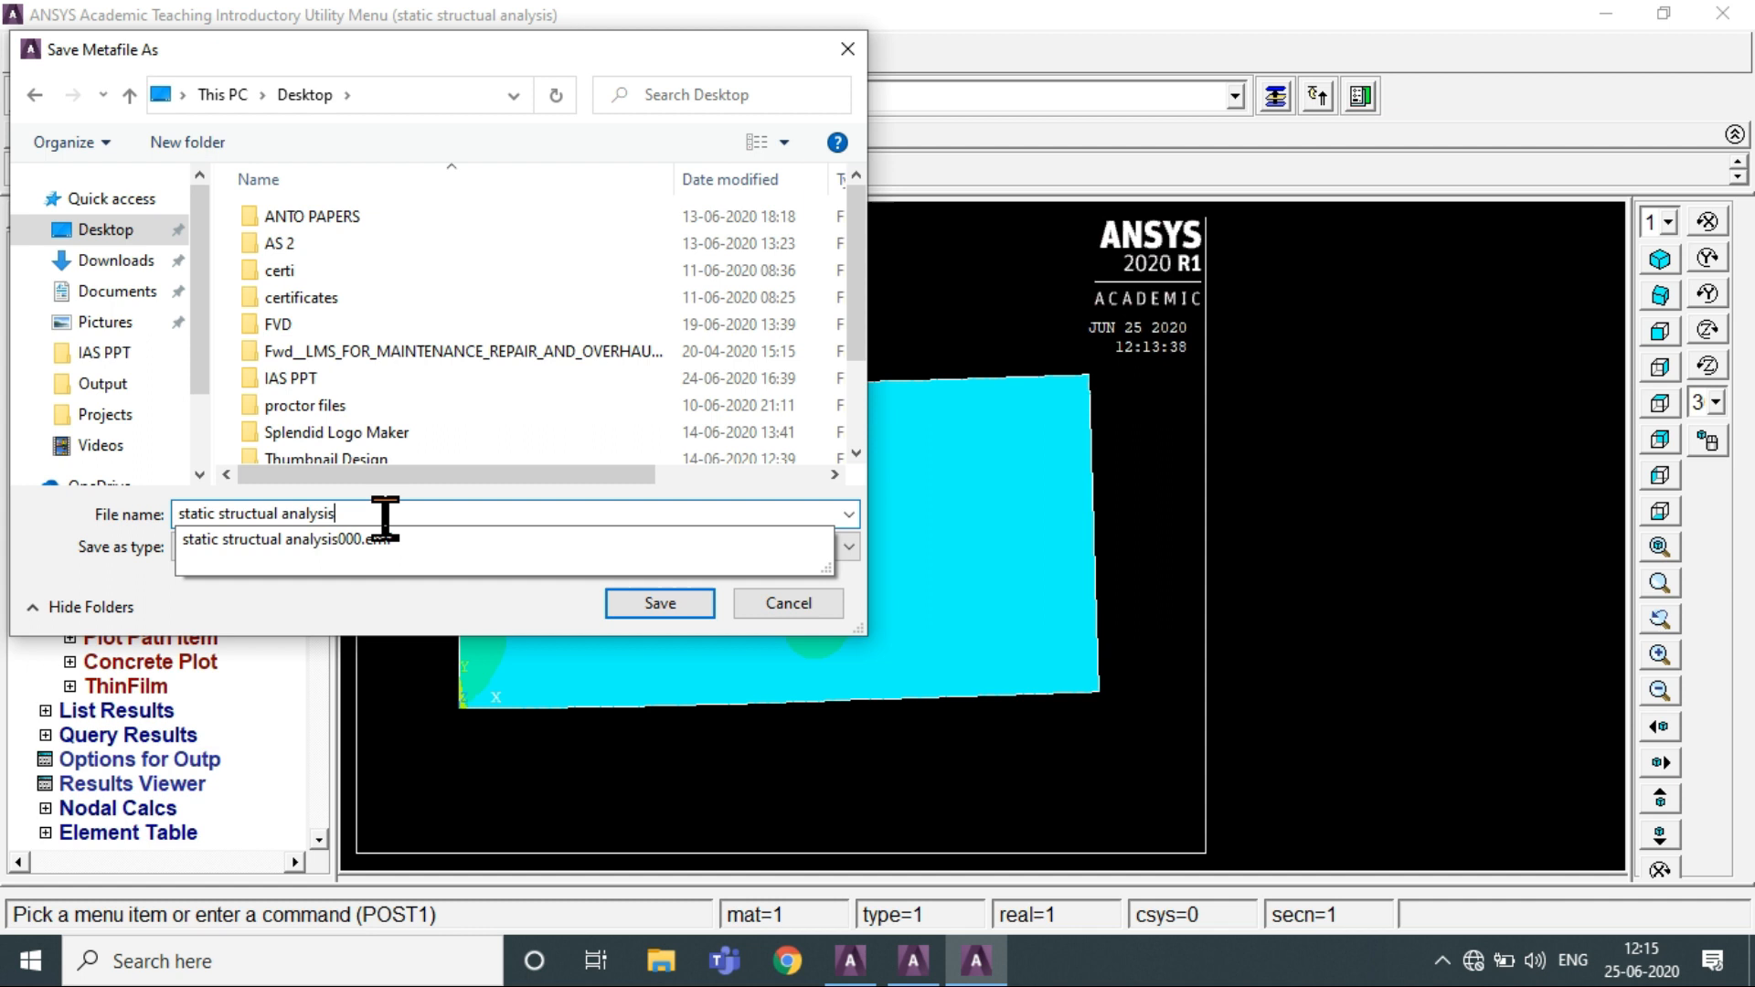
text(123)
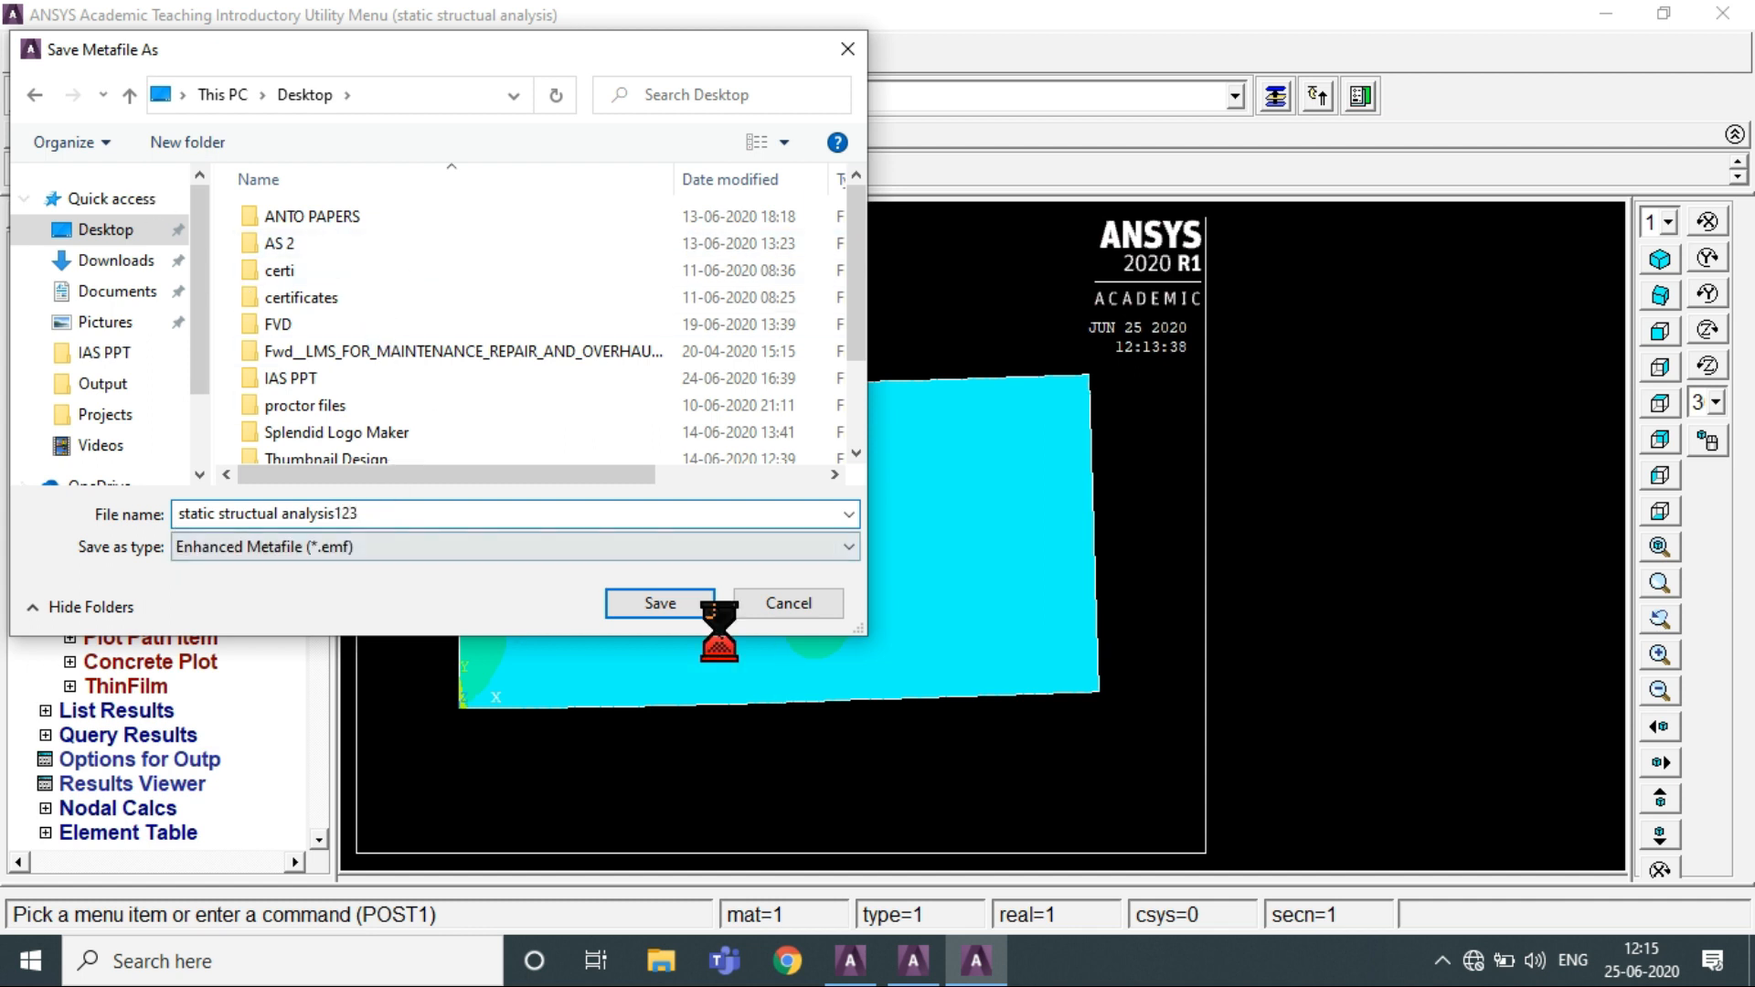
click(659, 604)
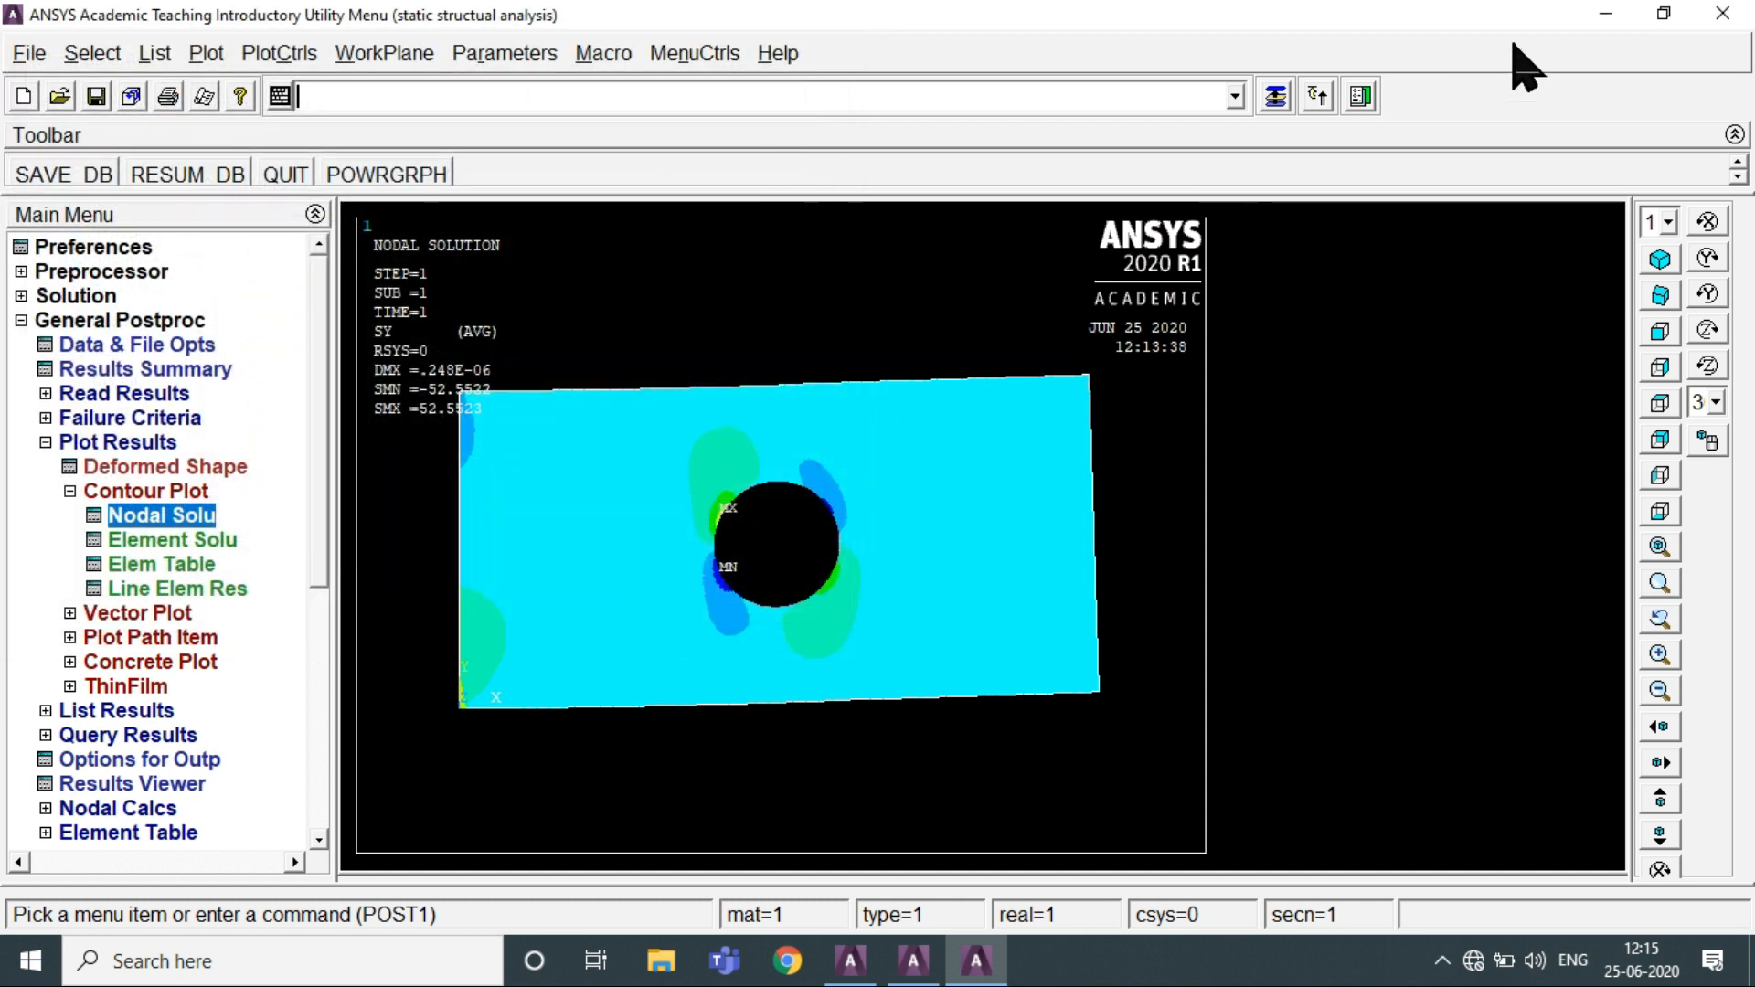
Open the exported metafile "static structual analysis123" from the desktop to inspect the image, and return to the Mechanical APDL plot
click(1606, 14)
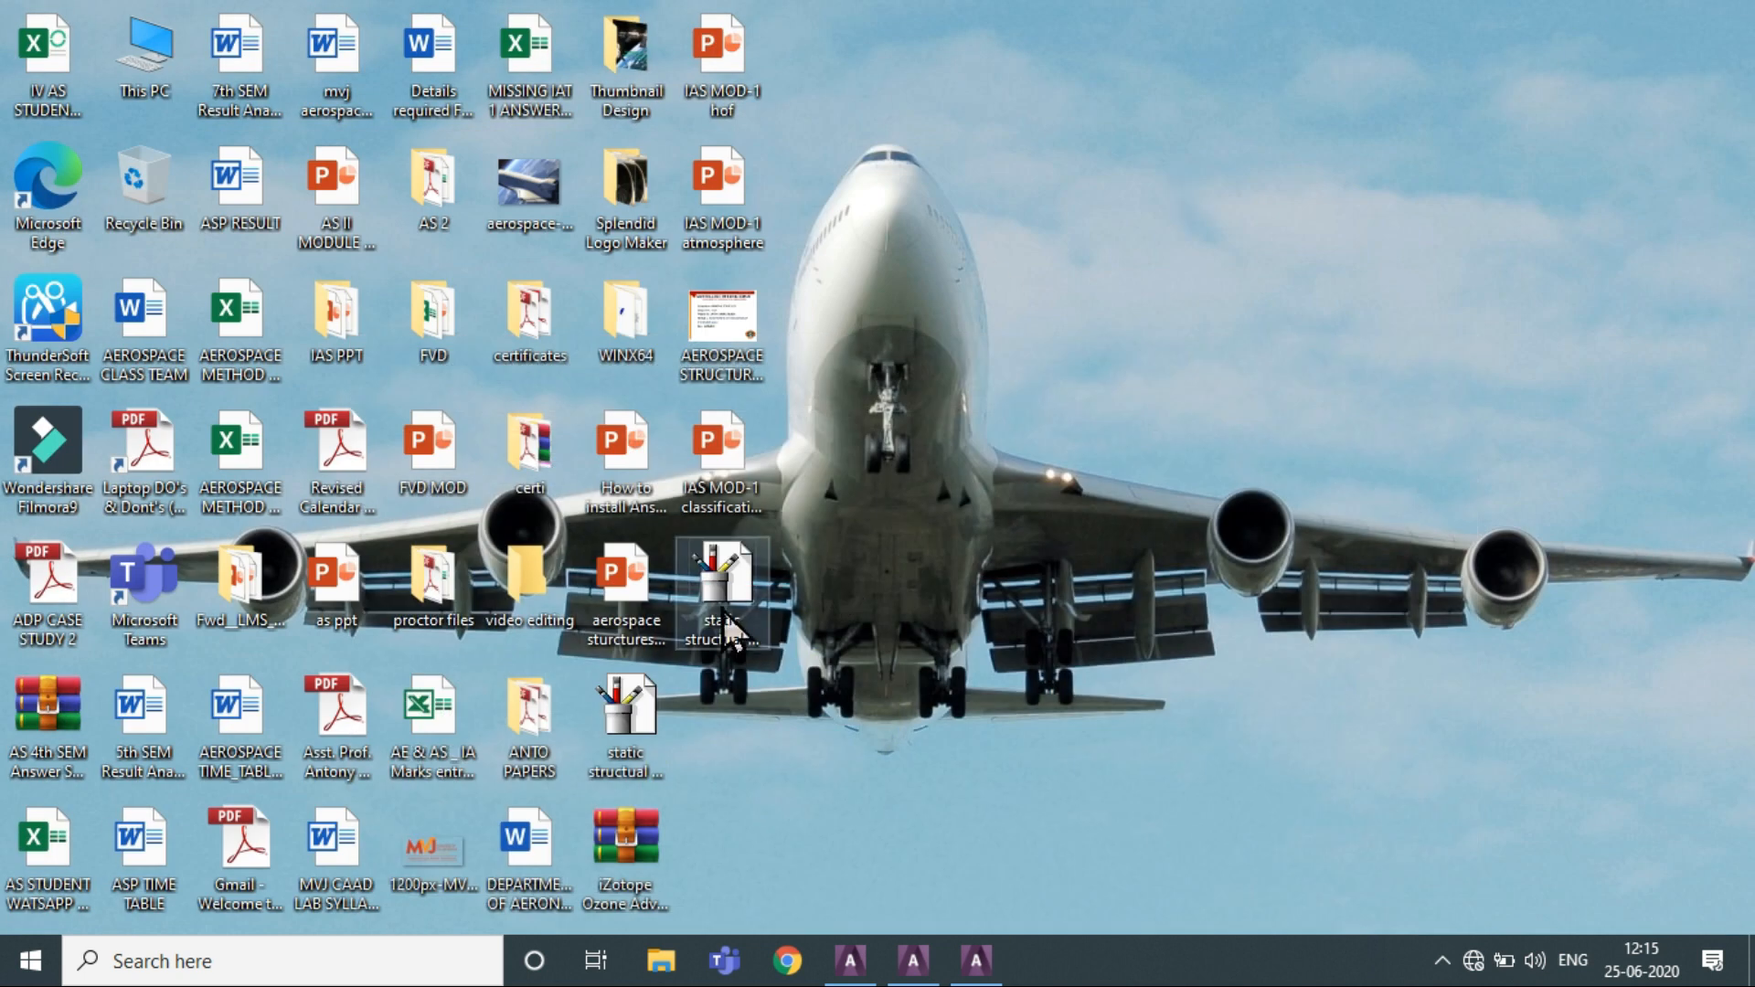
double_click(722, 598)
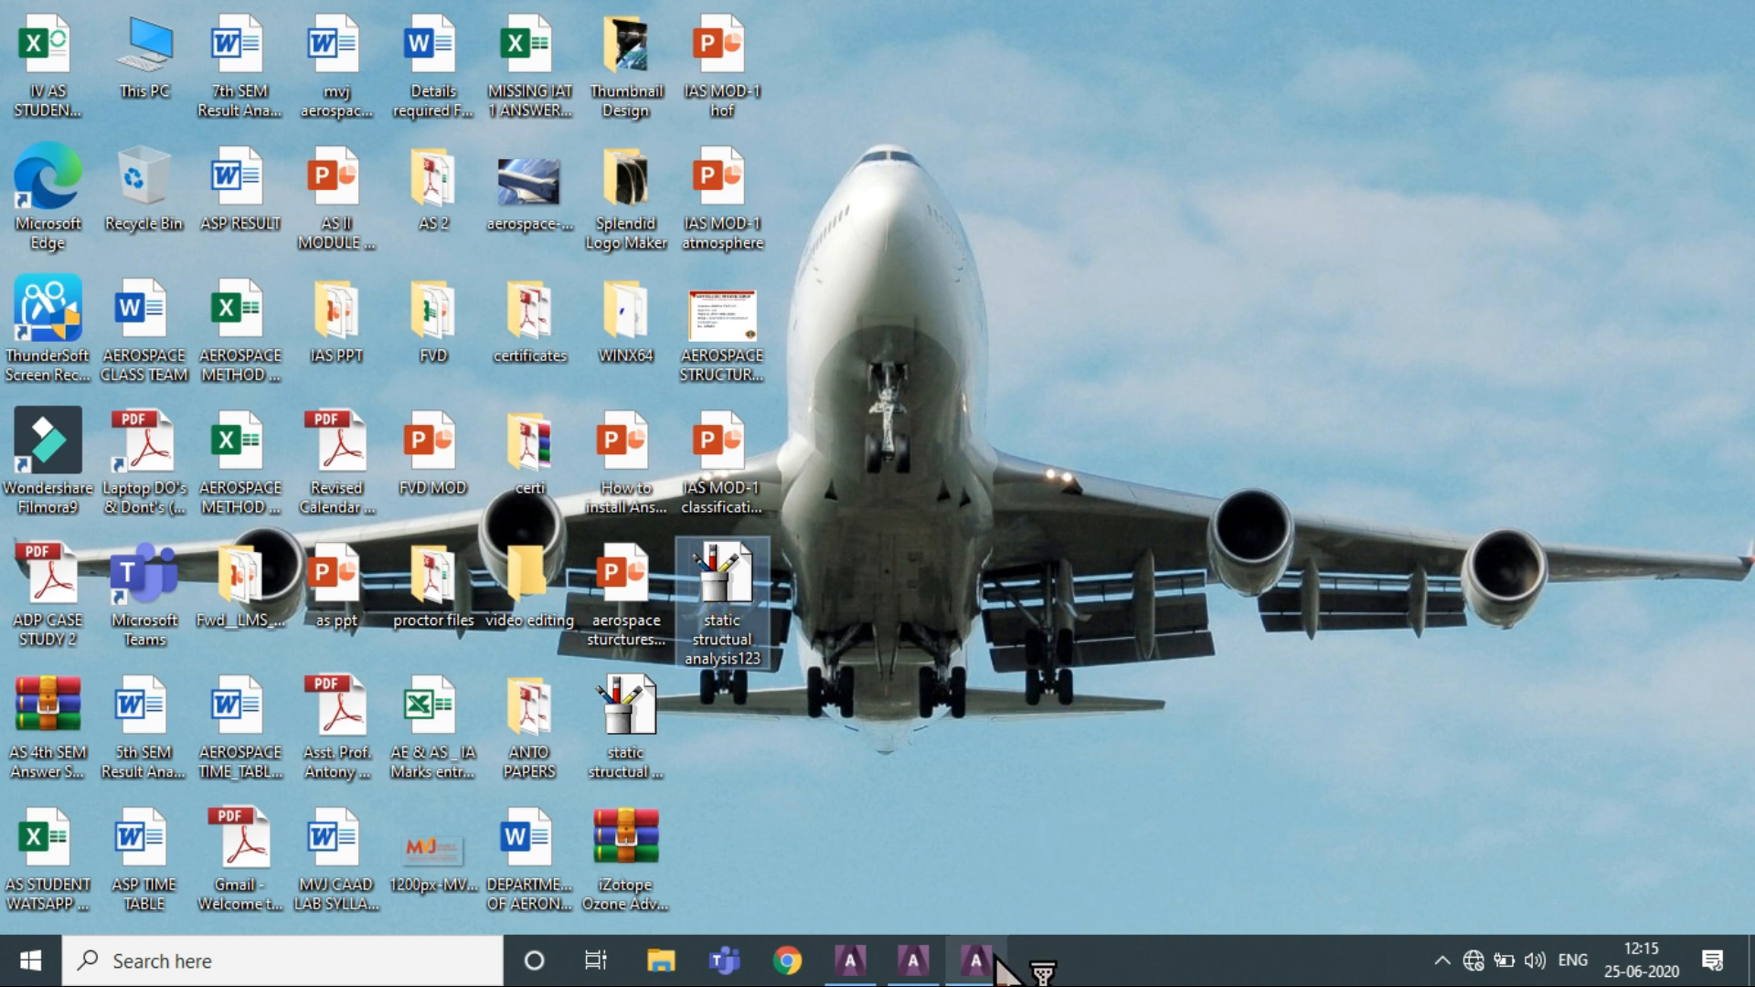
mouse_move(976, 960)
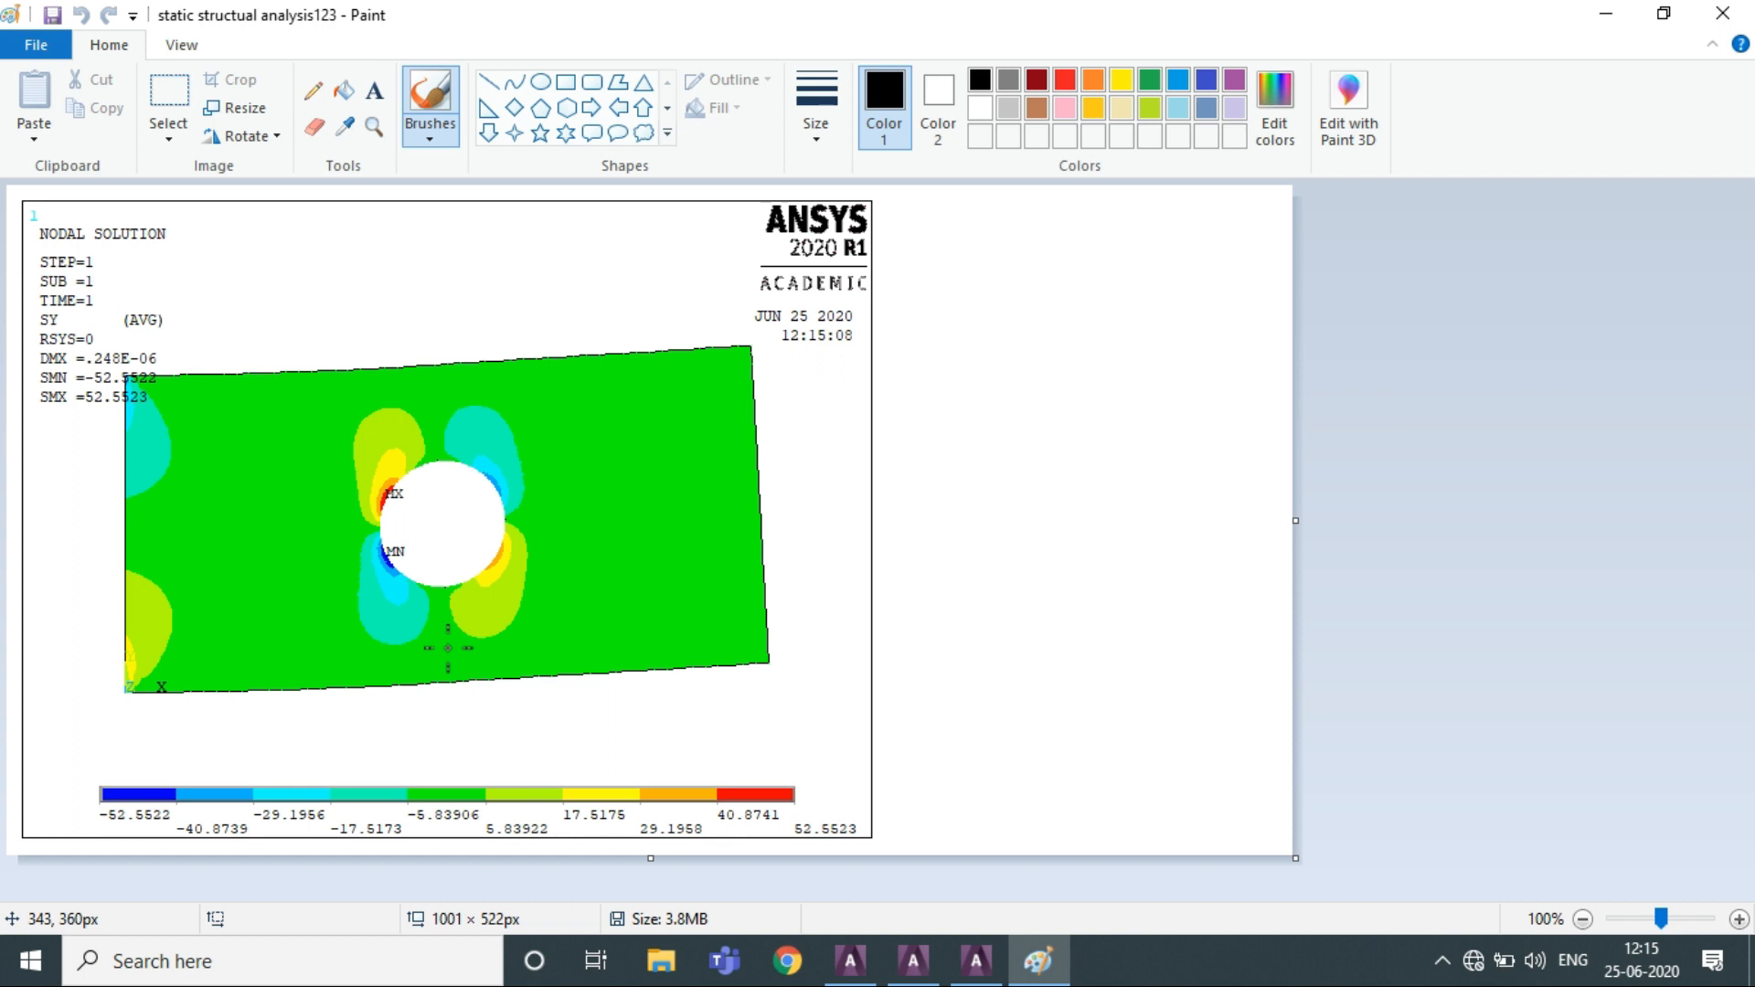
click(976, 961)
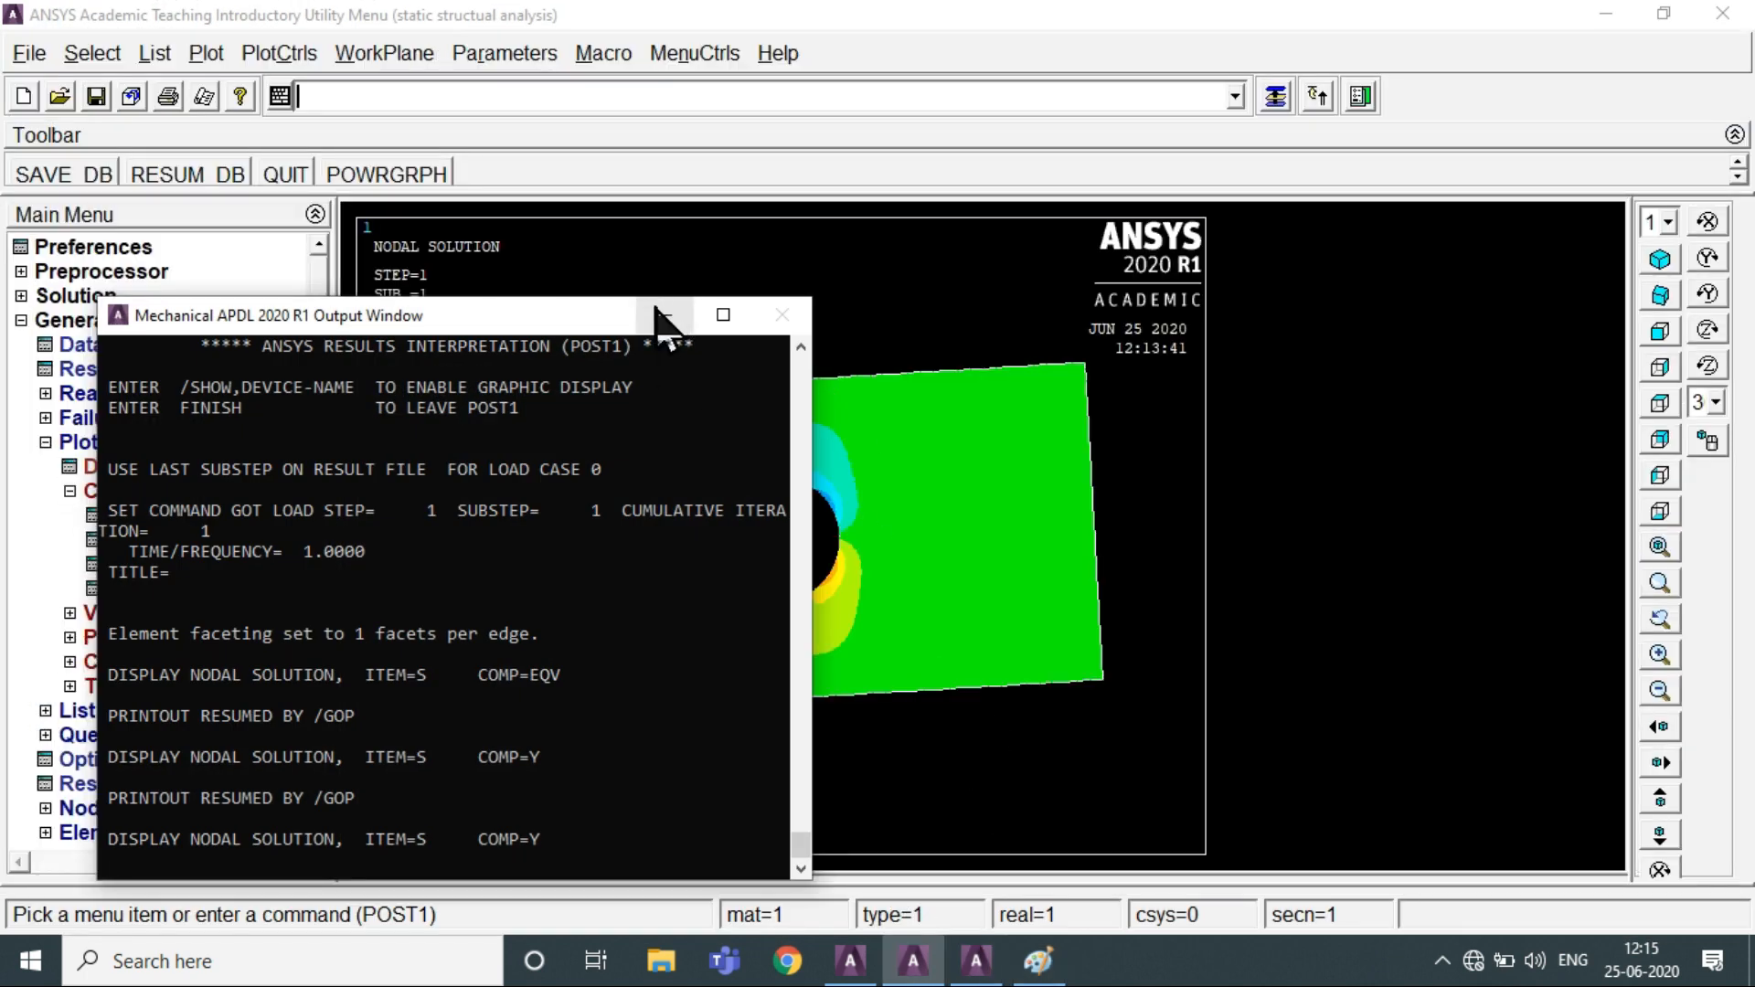
click(661, 314)
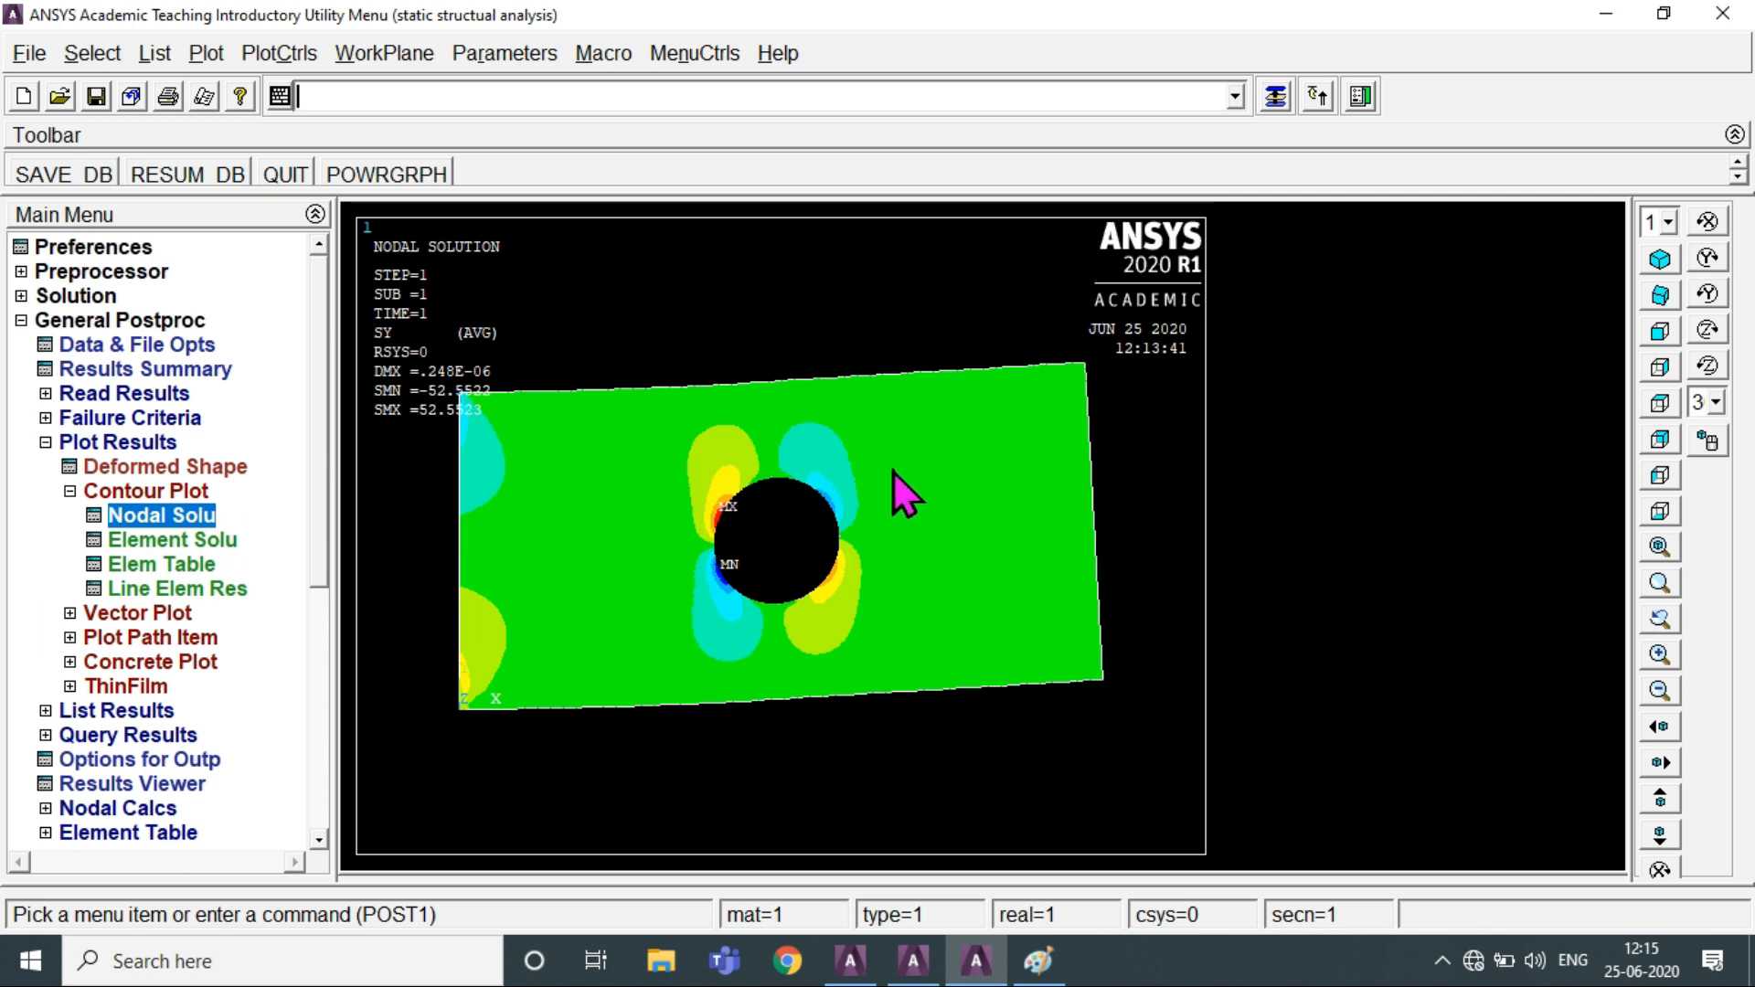
click(1442, 961)
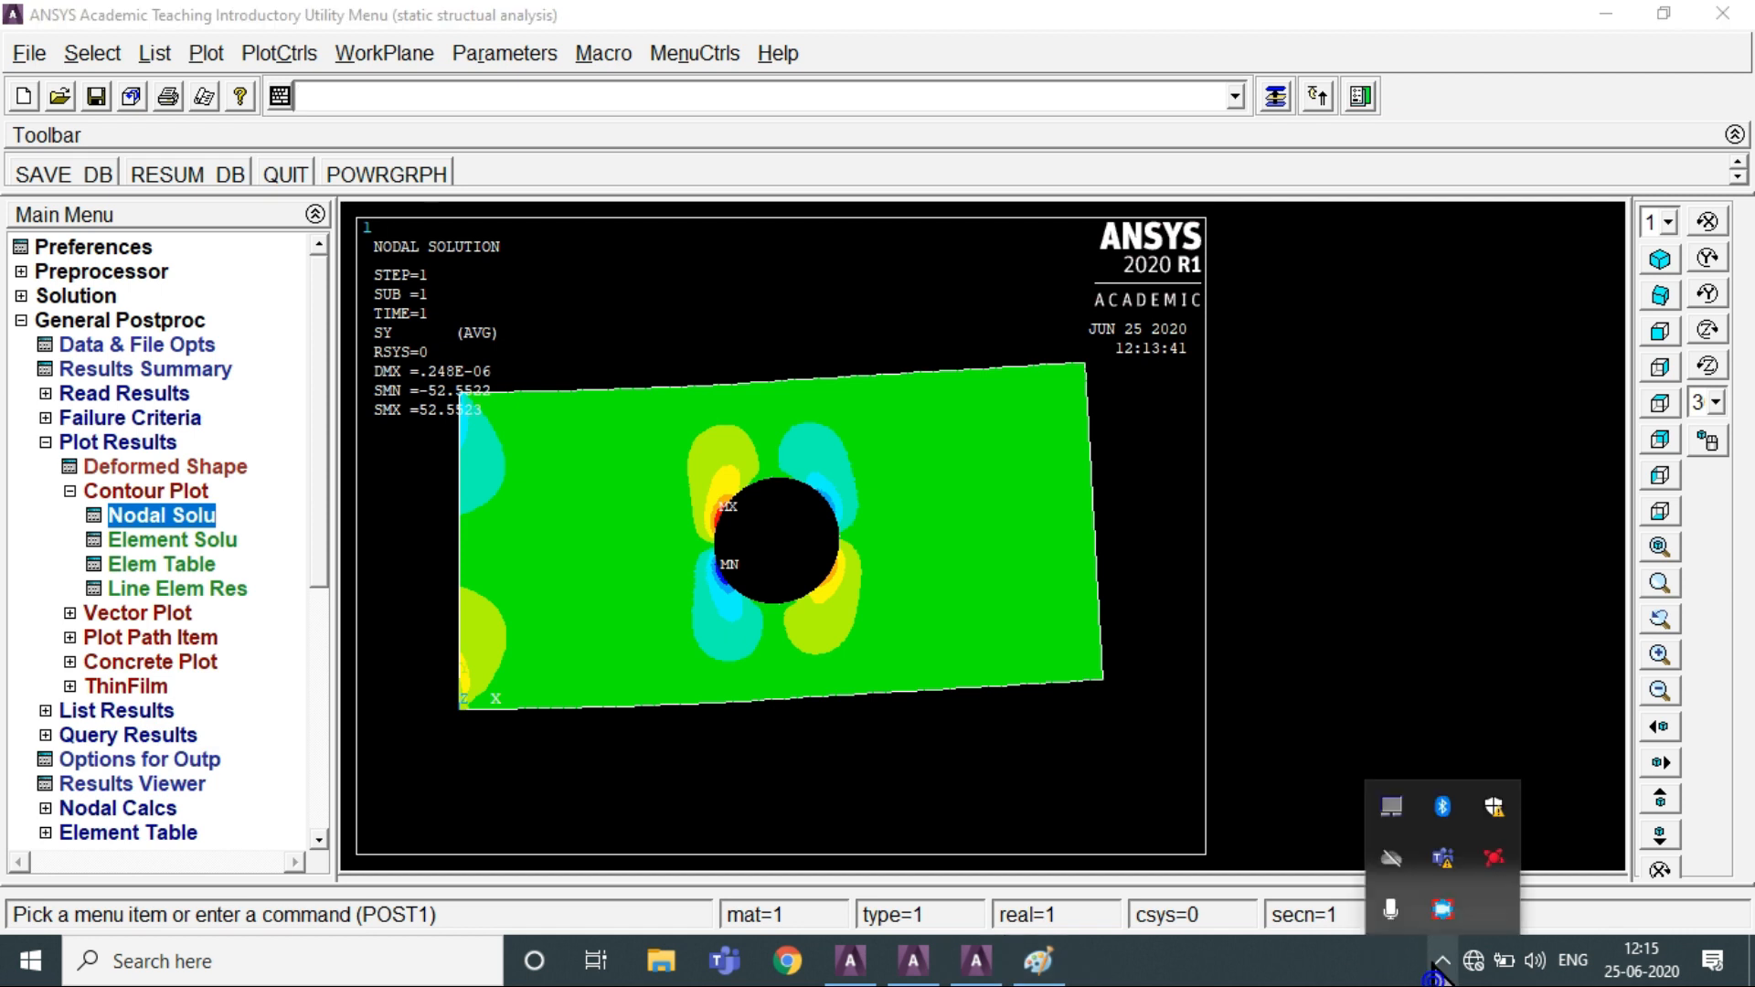